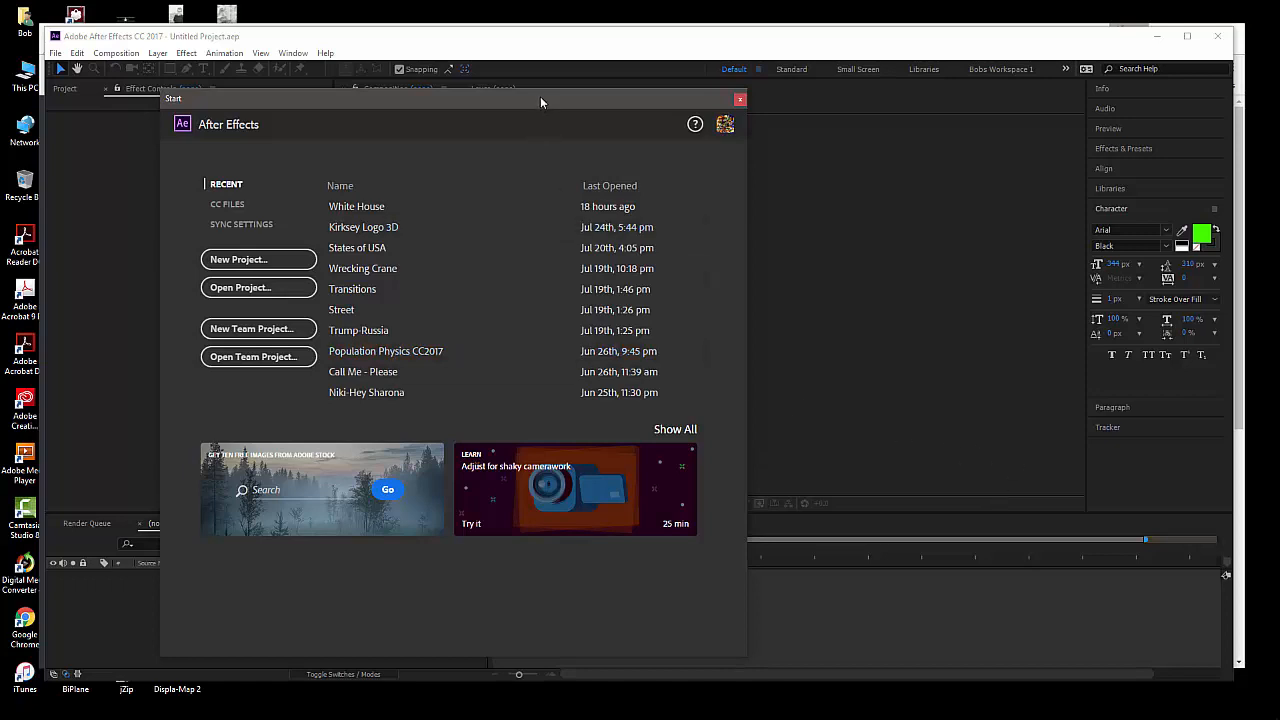
Start a new project from the start screen
drag(540, 96, 525, 91)
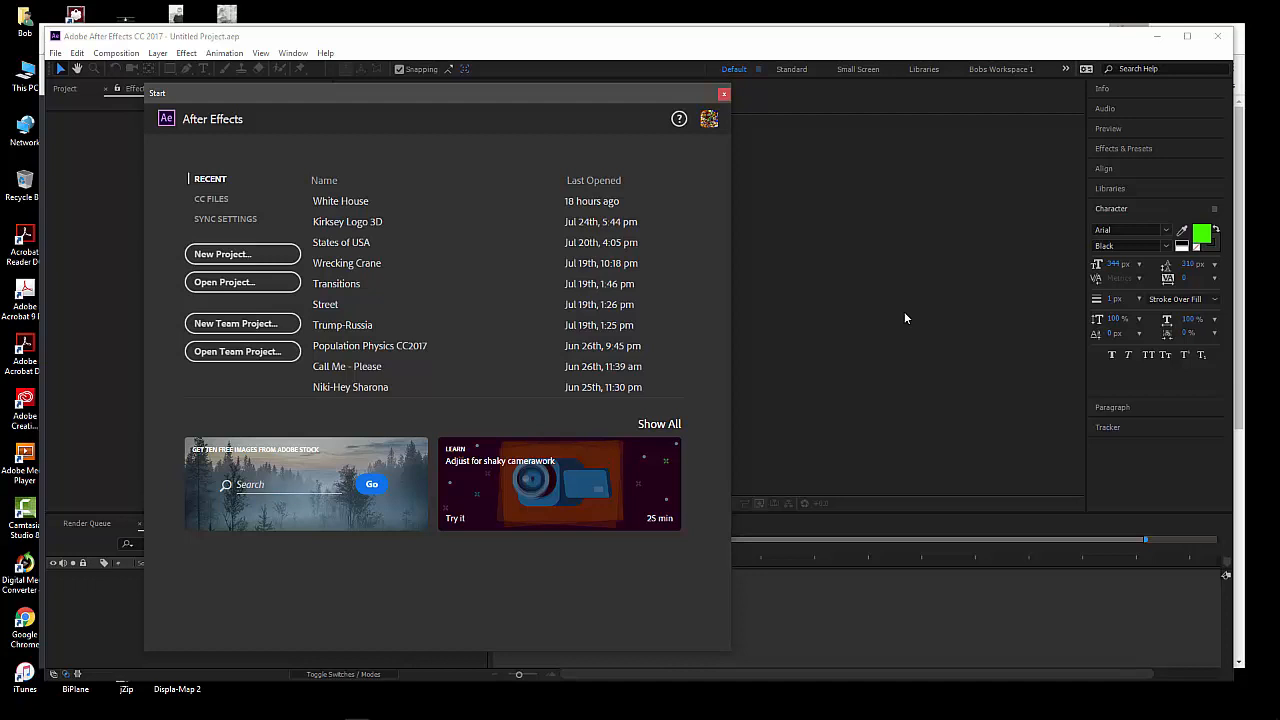
mouse_move(486, 92)
mouse_down()
mouse_move(468, 100)
mouse_move(473, 74)
mouse_move(614, 96)
mouse_move(500, 86)
mouse_up()
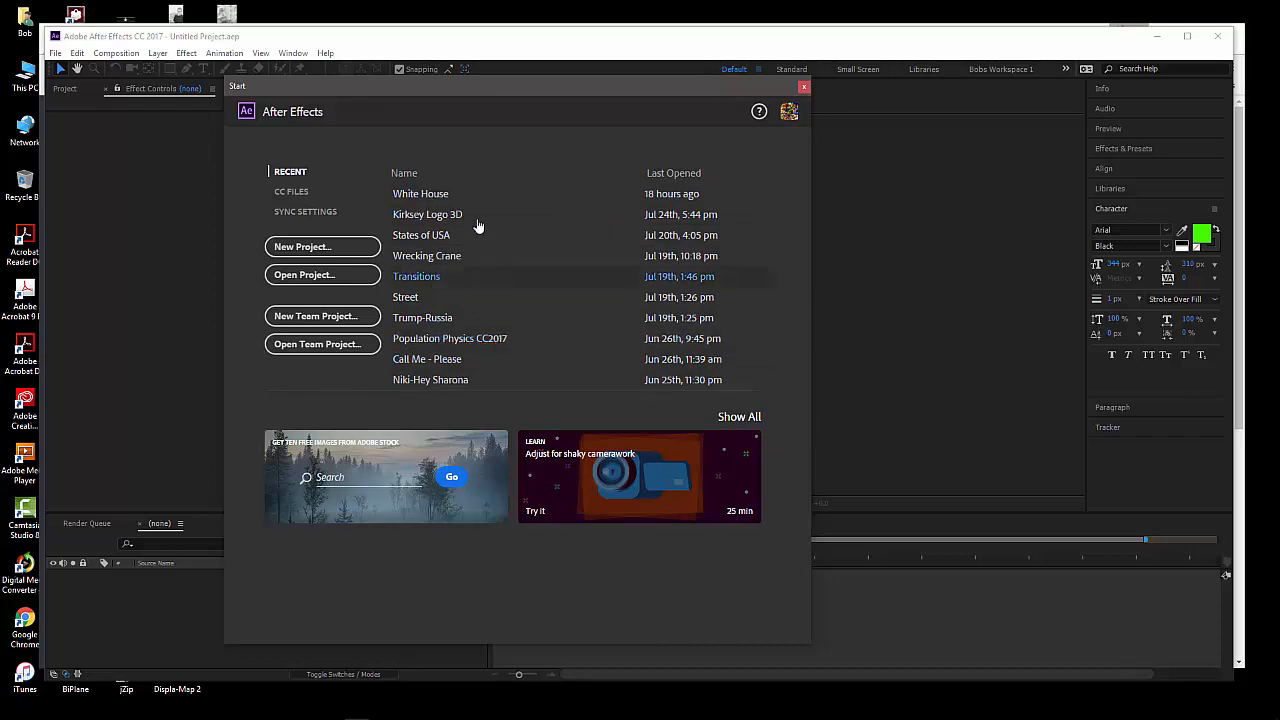
click(305, 250)
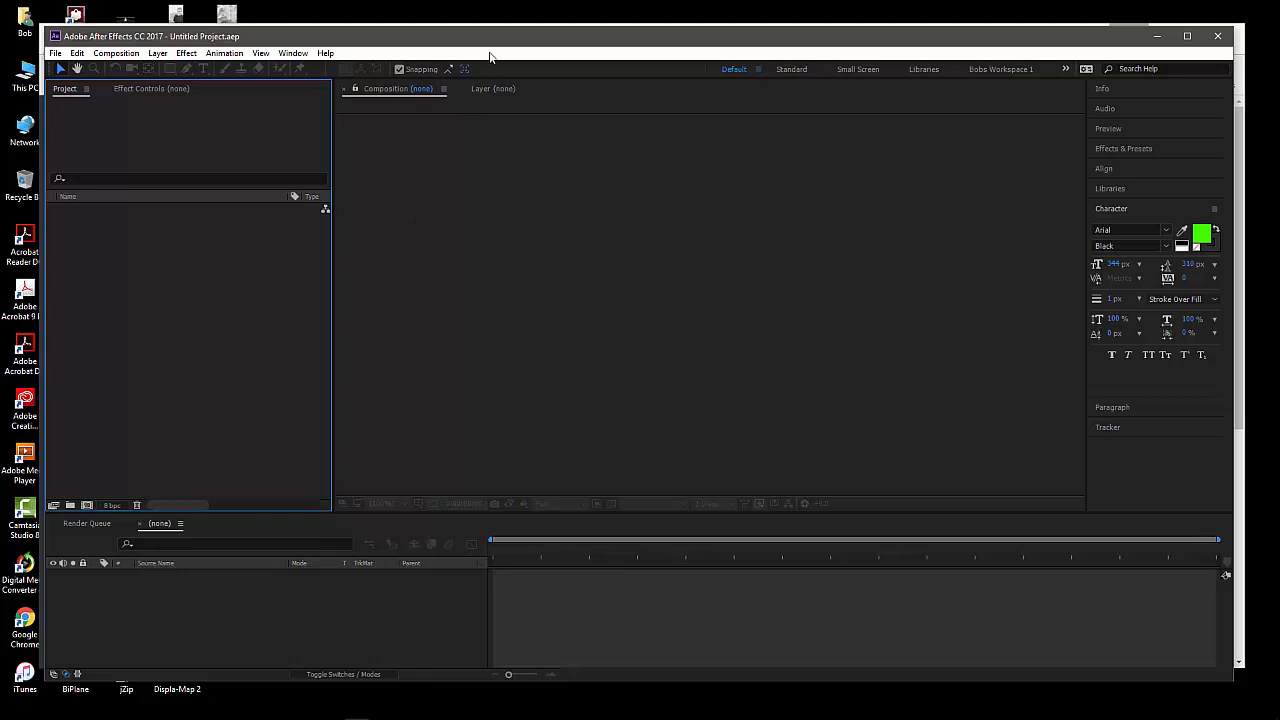
drag(514, 39, 504, 37)
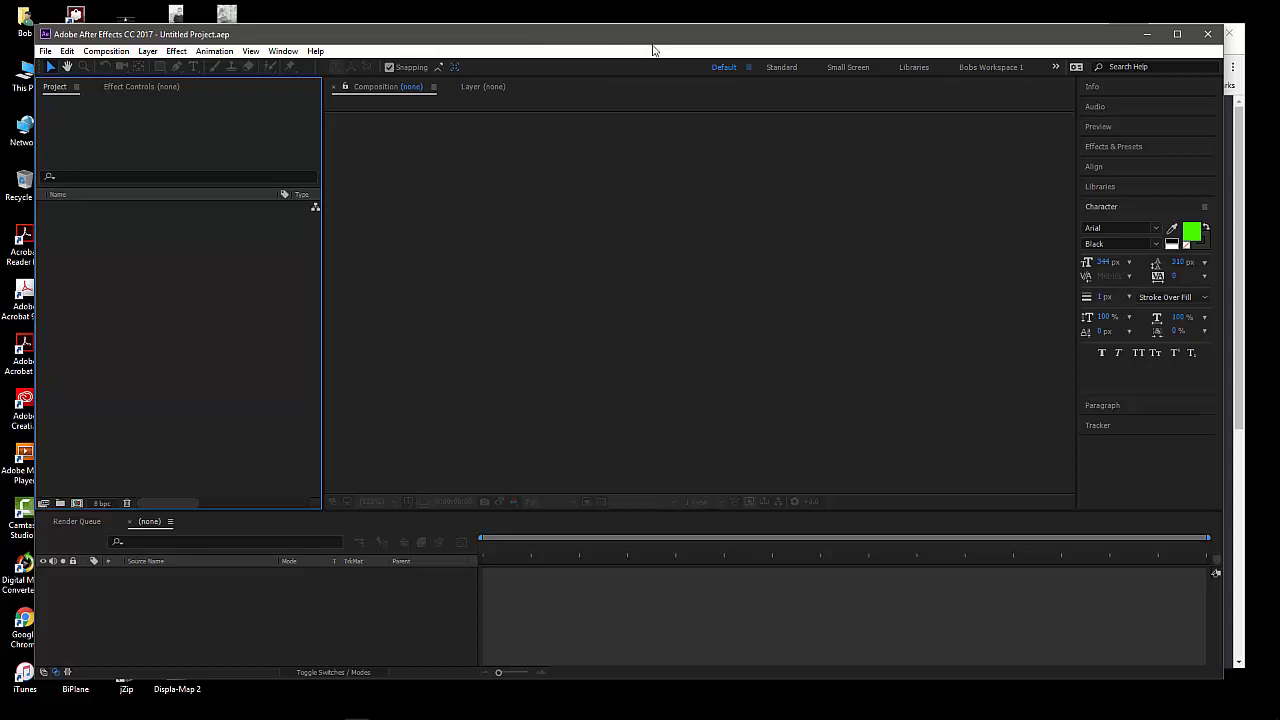
drag(666, 40, 670, 34)
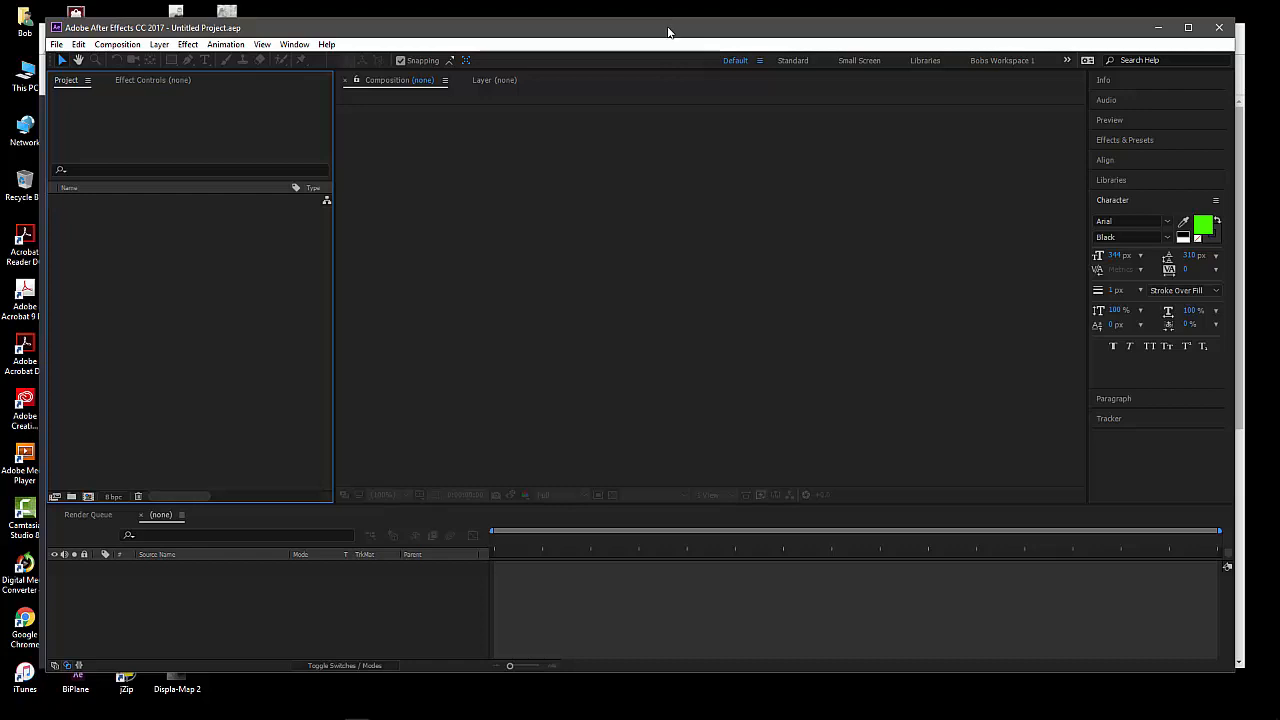
drag(668, 33, 661, 37)
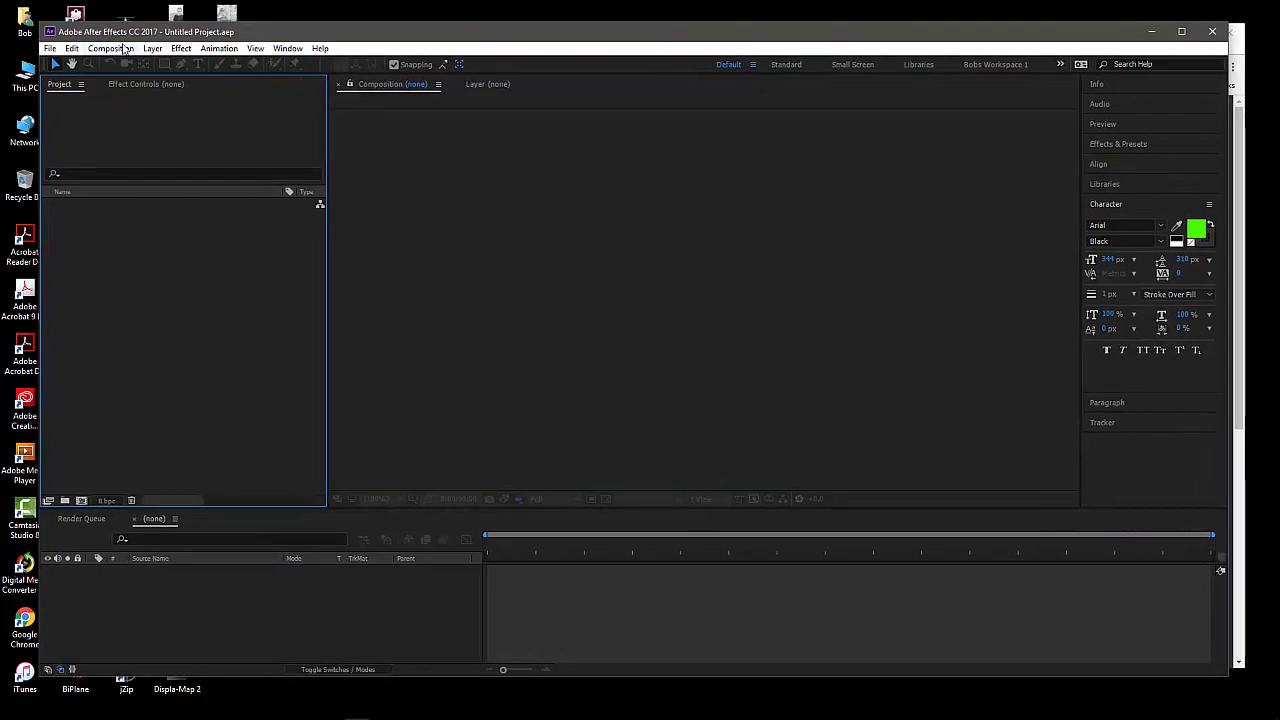
drag(389, 38, 390, 42)
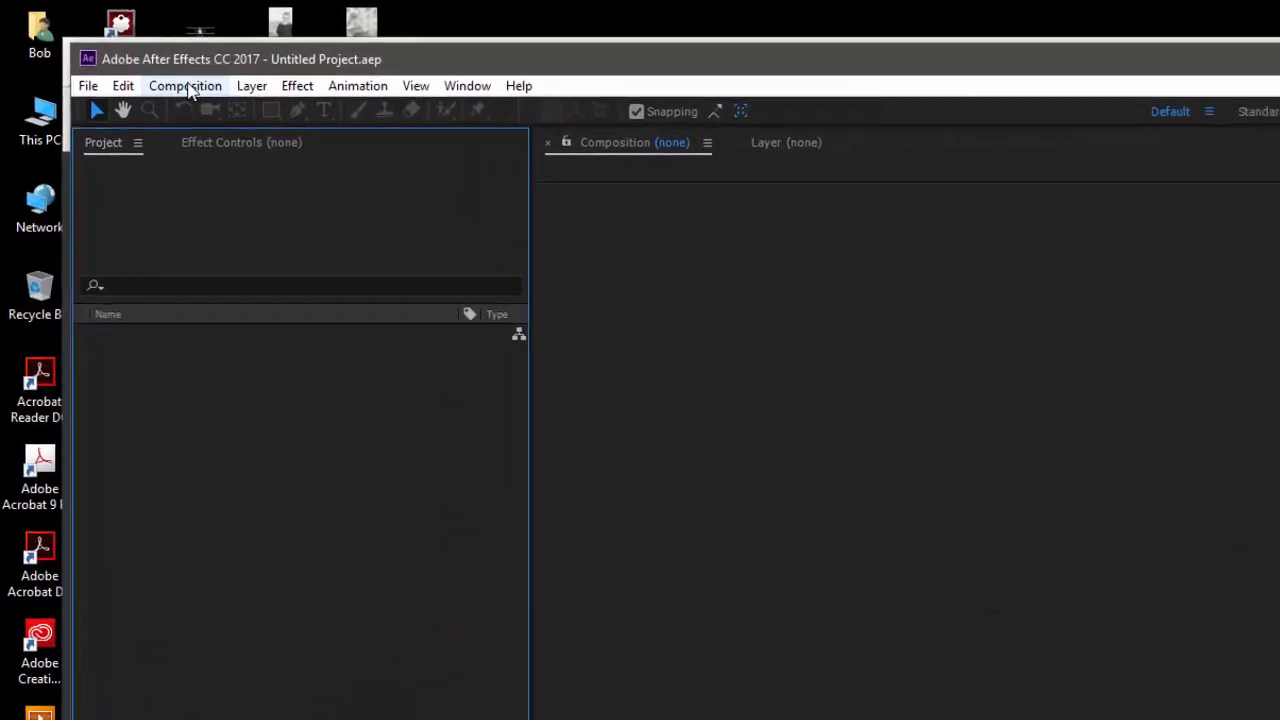
Create a composition named "Mike Neon" with the HDTV 1080 29.97 preset settings
click(189, 89)
key(Right)
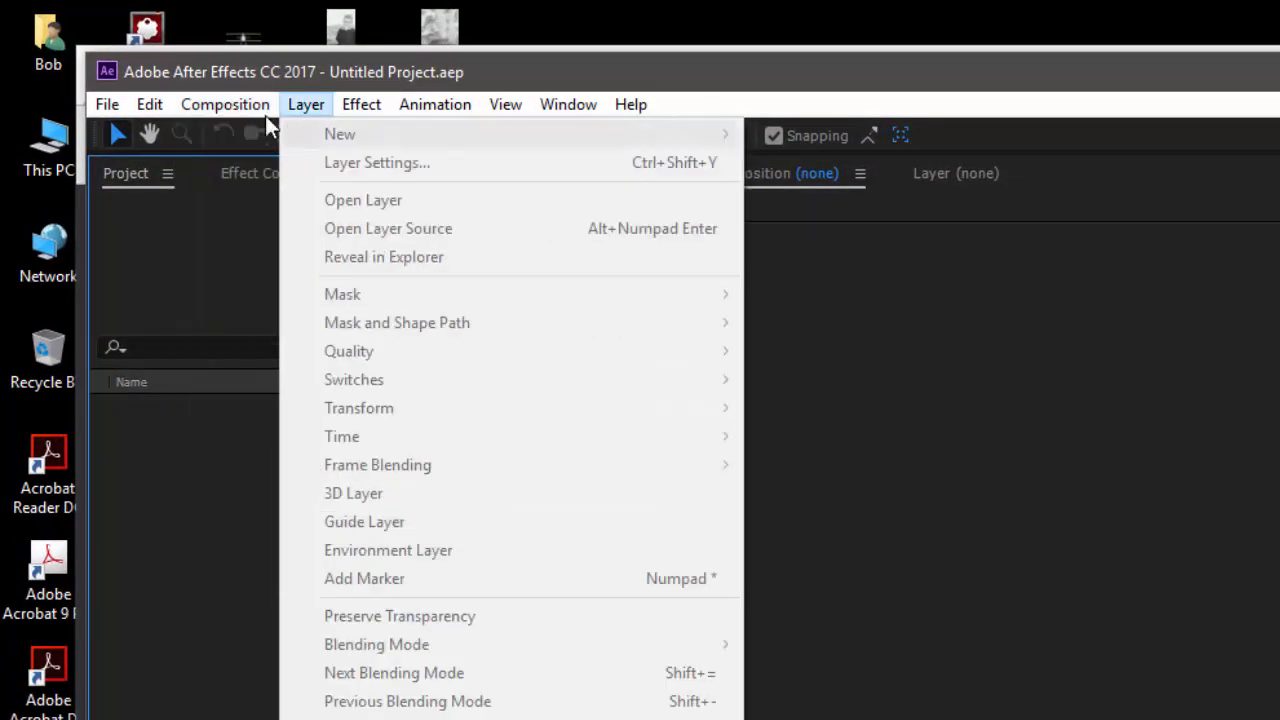
click(246, 131)
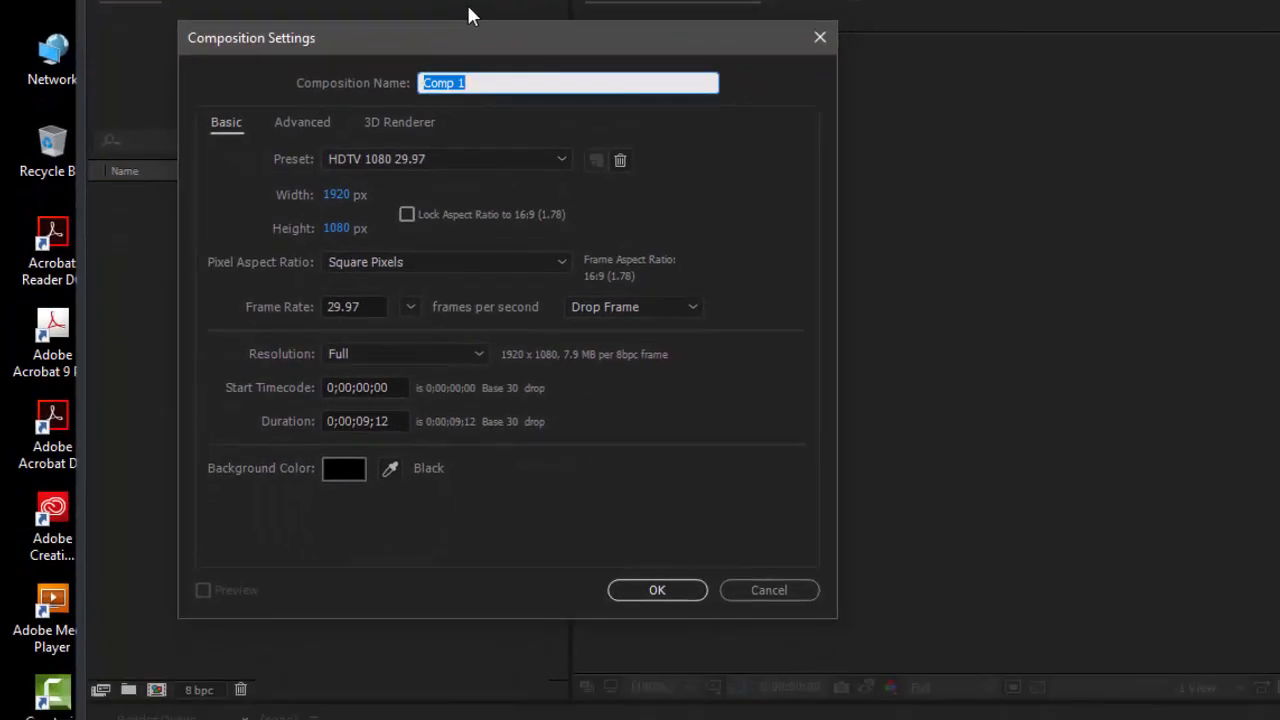
text(Mike Neon)
drag(573, 39, 651, 134)
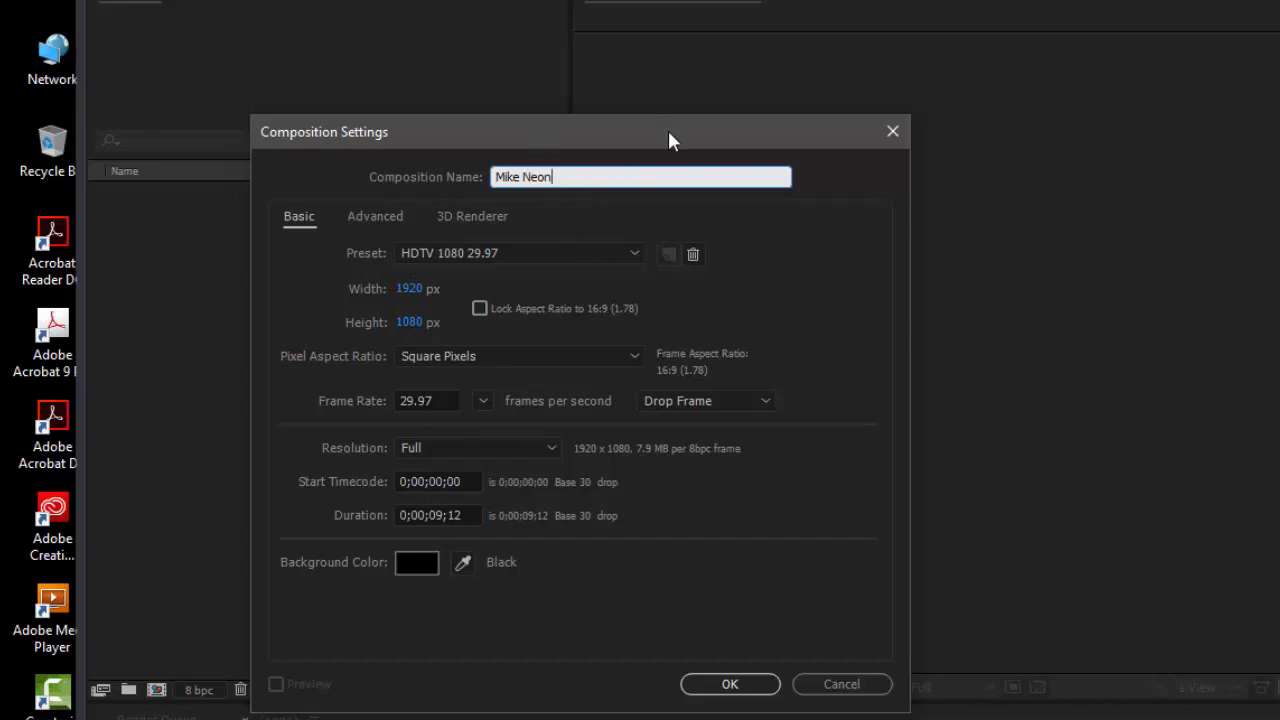
drag(668, 140, 694, 143)
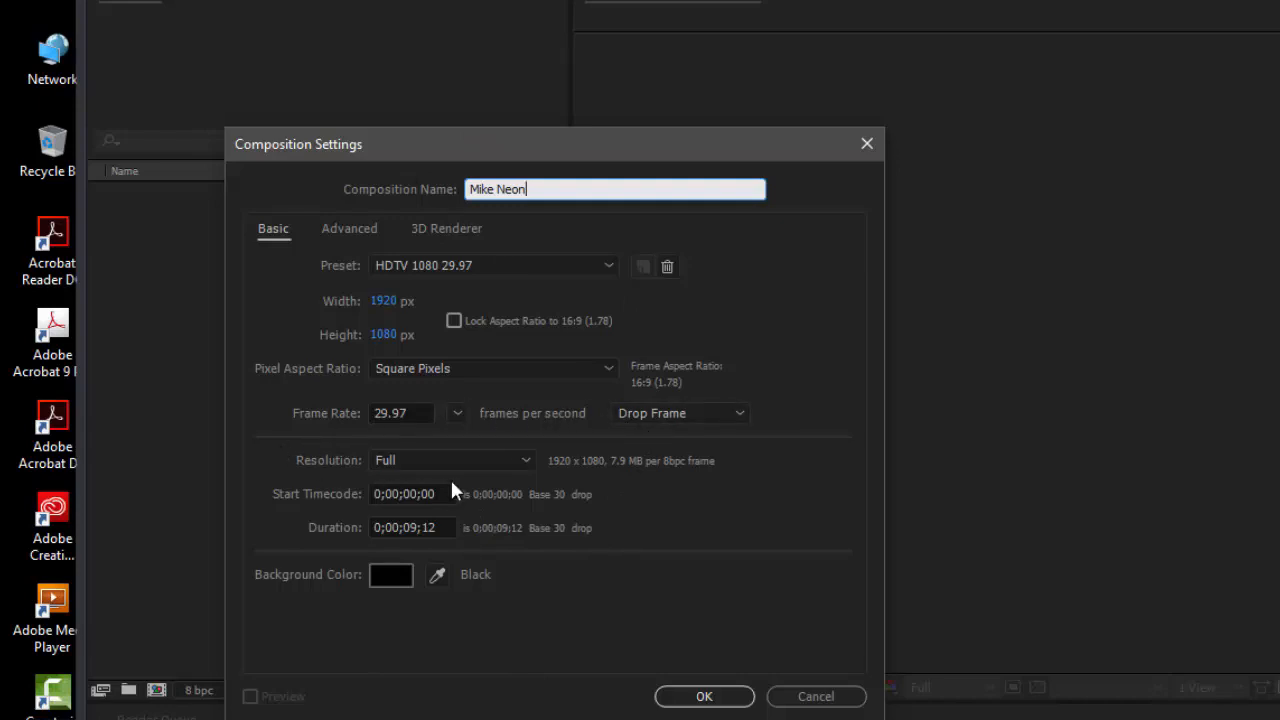
click(716, 701)
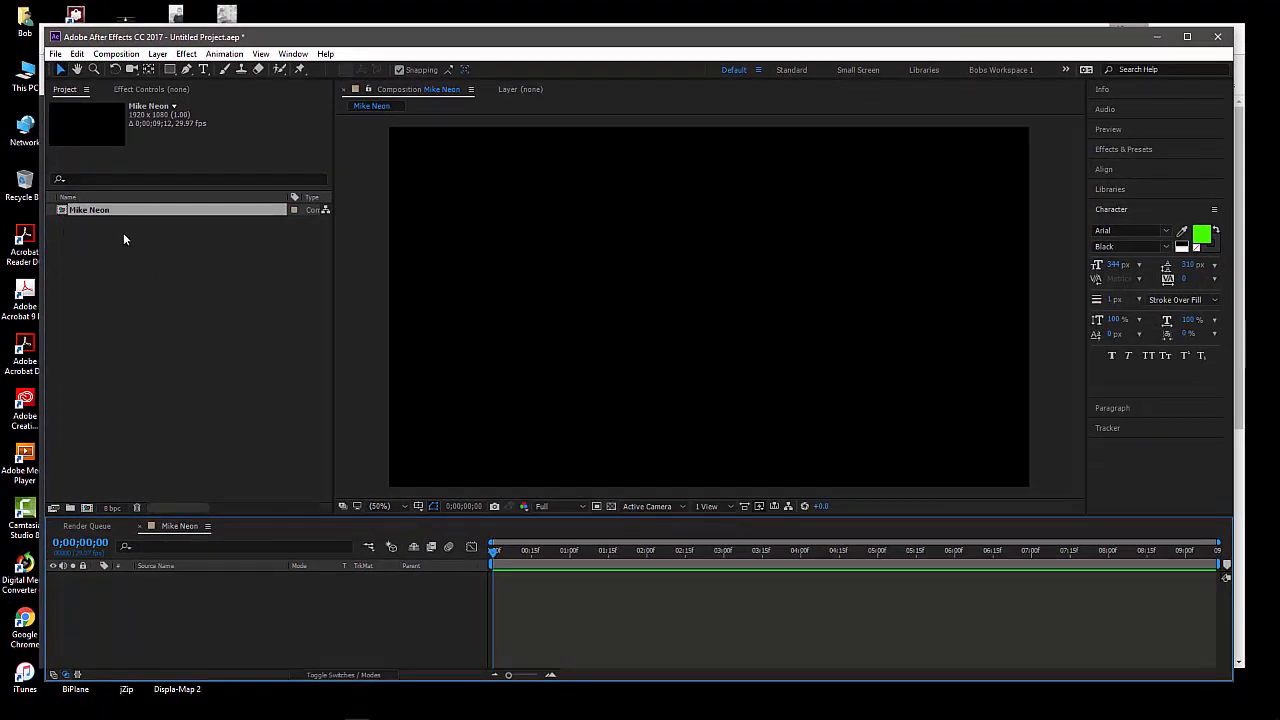
click(62, 212)
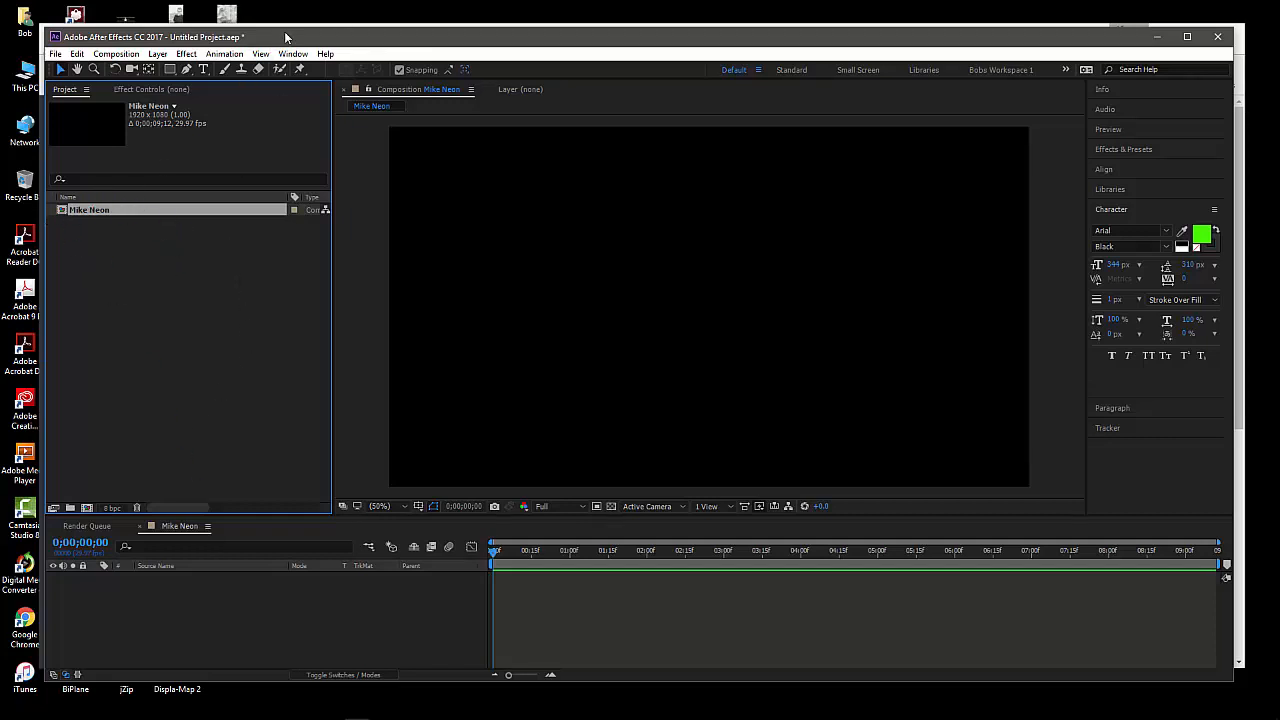
drag(288, 37, 285, 36)
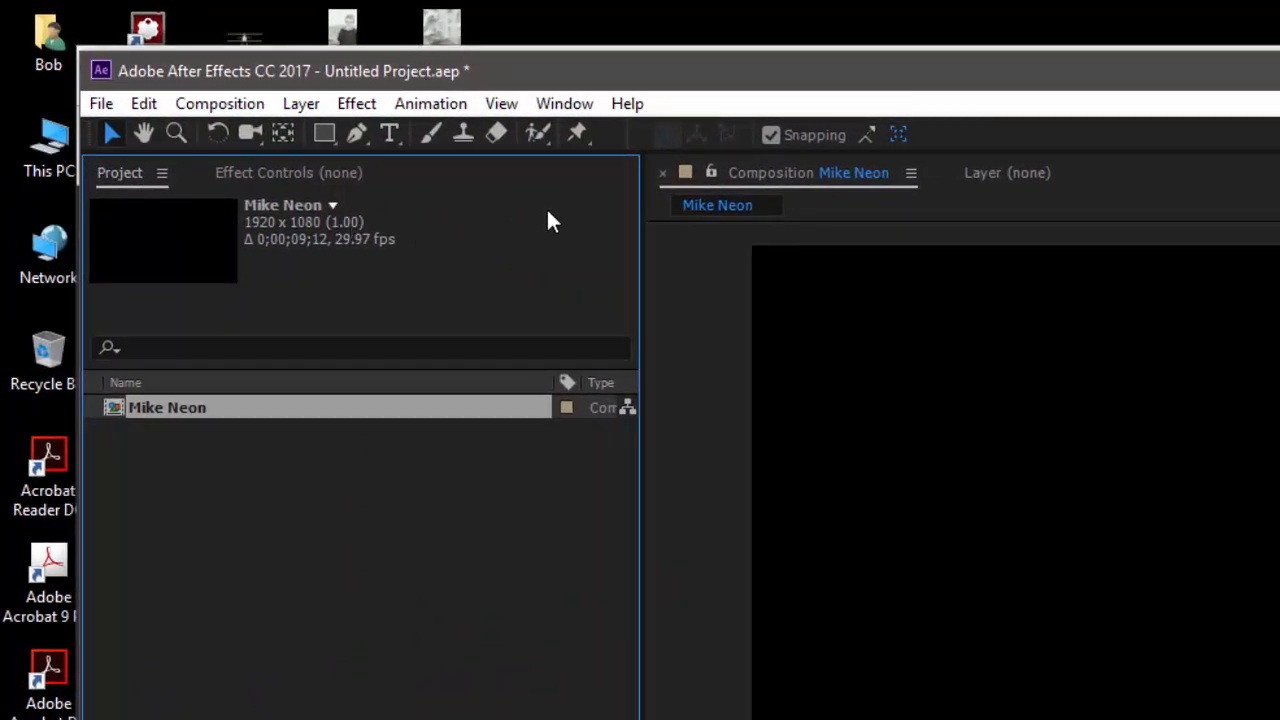
drag(606, 80, 622, 77)
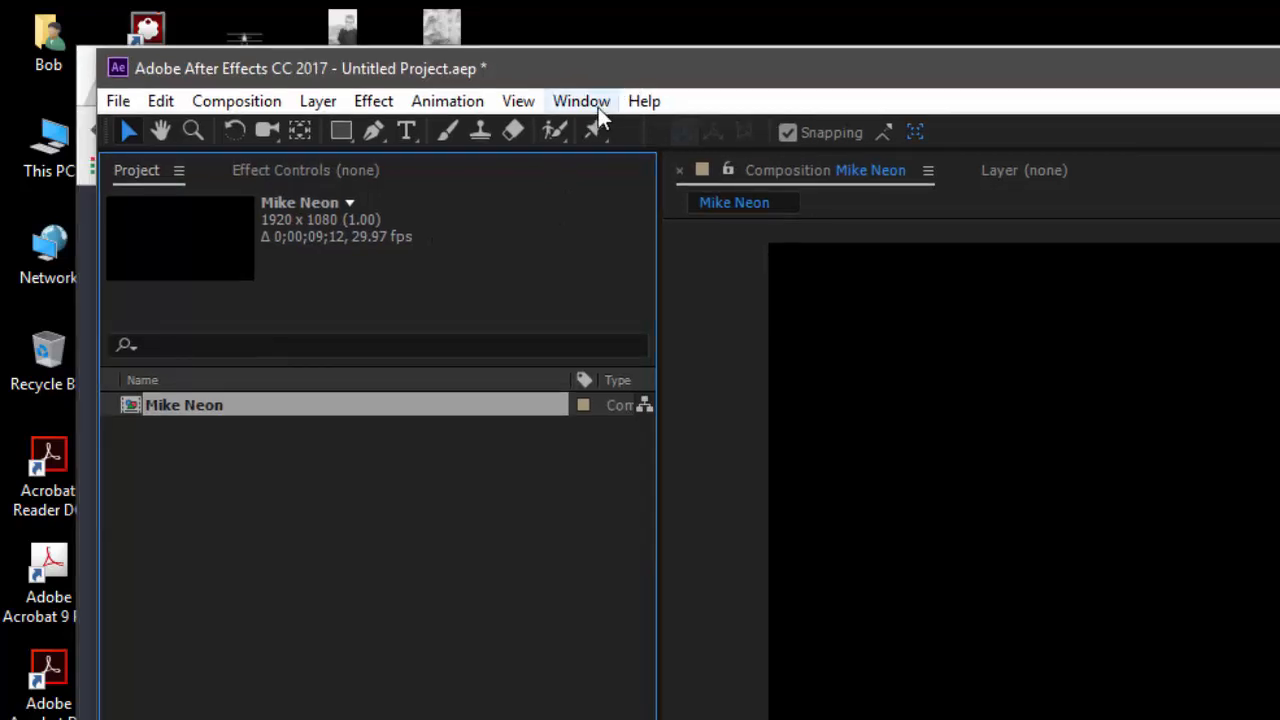
click(598, 107)
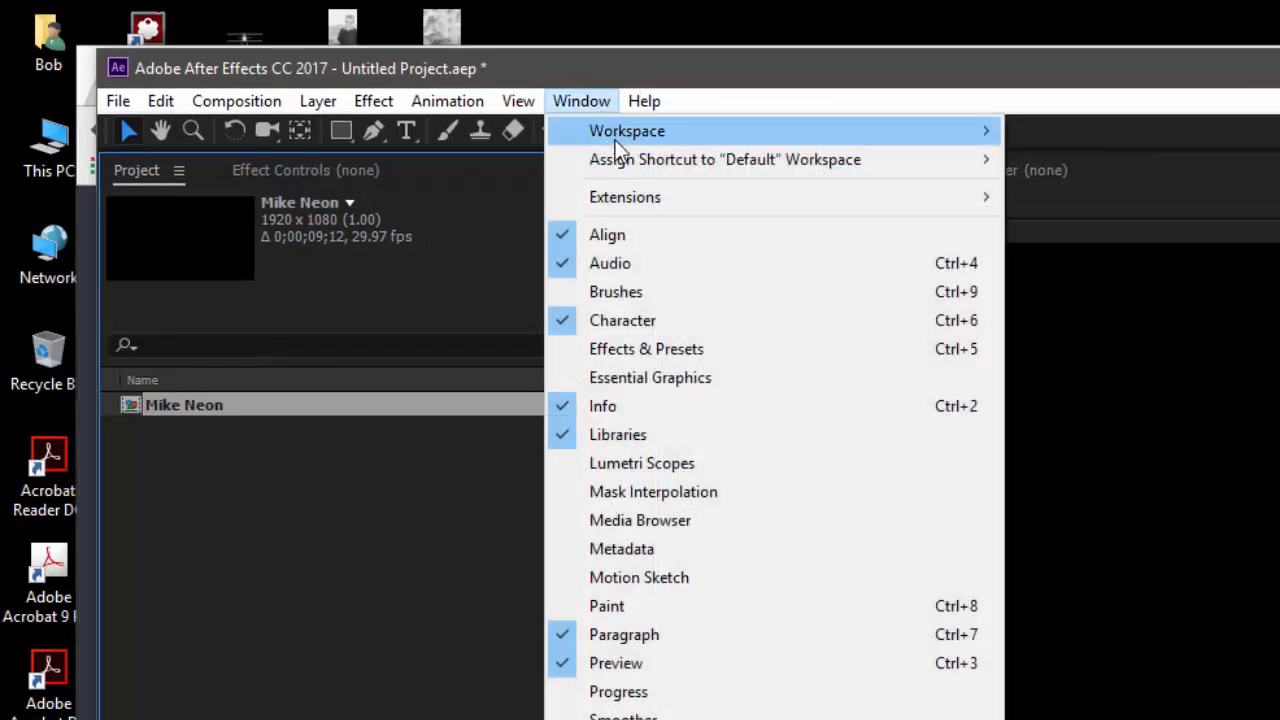
mouse_move(614, 136)
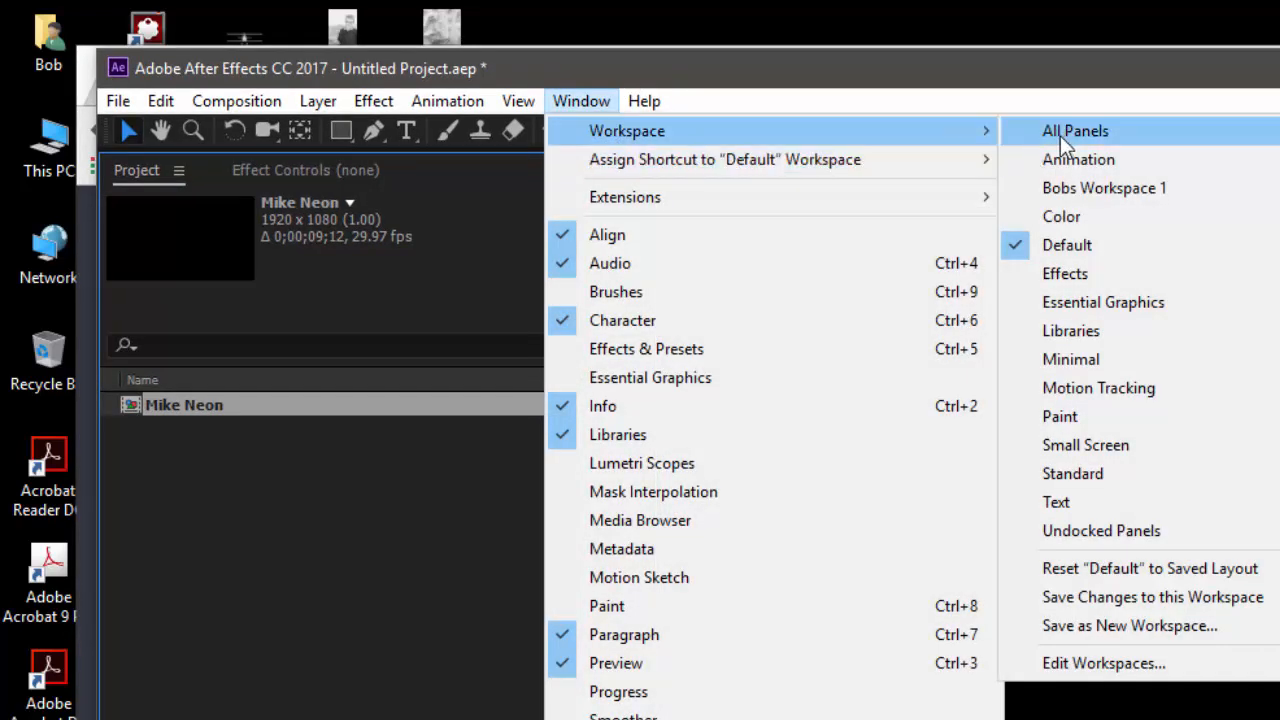
click(1062, 68)
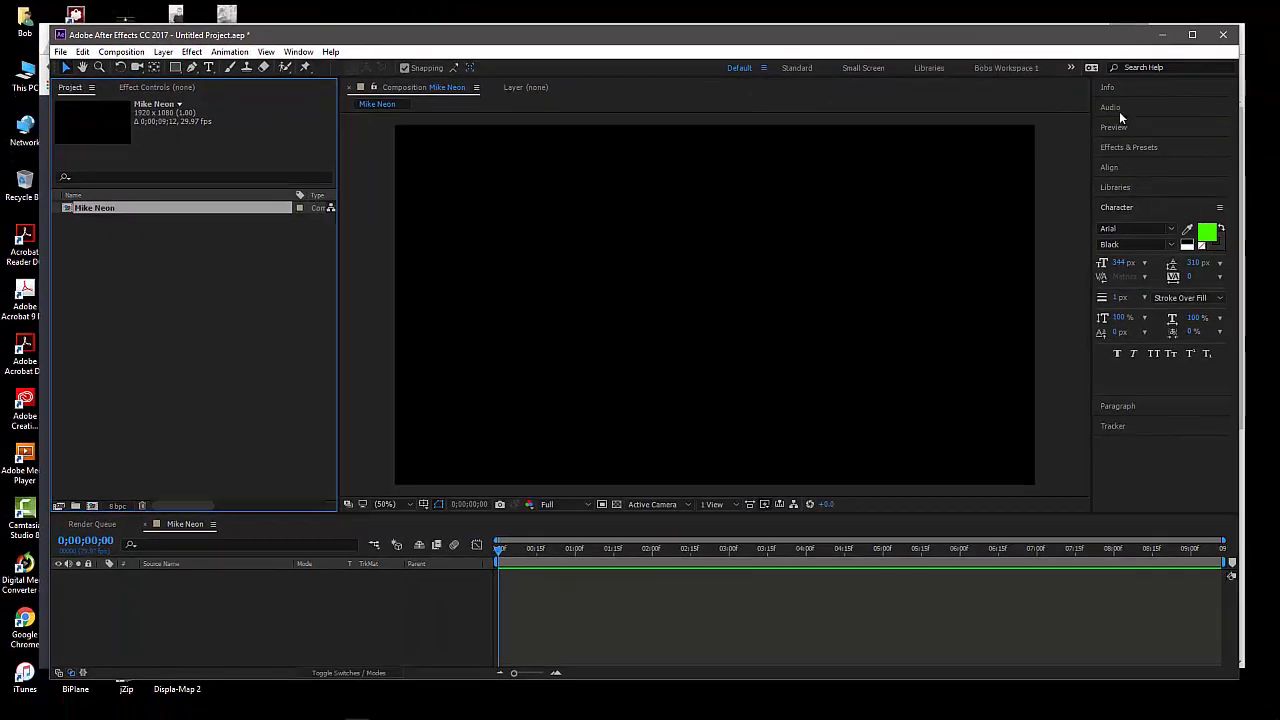
Examine the contents of Audio, Preview, and Effects & Presets, collapsing each one after viewing it
click(1119, 111)
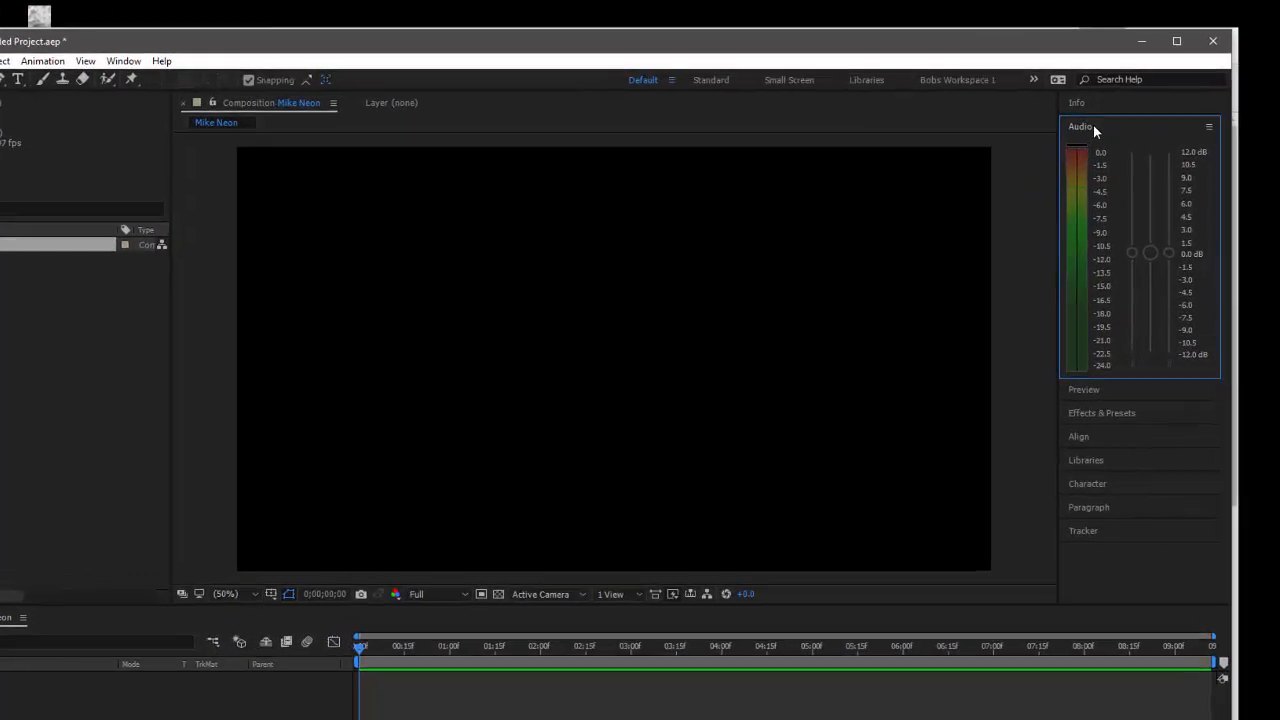
click(1093, 127)
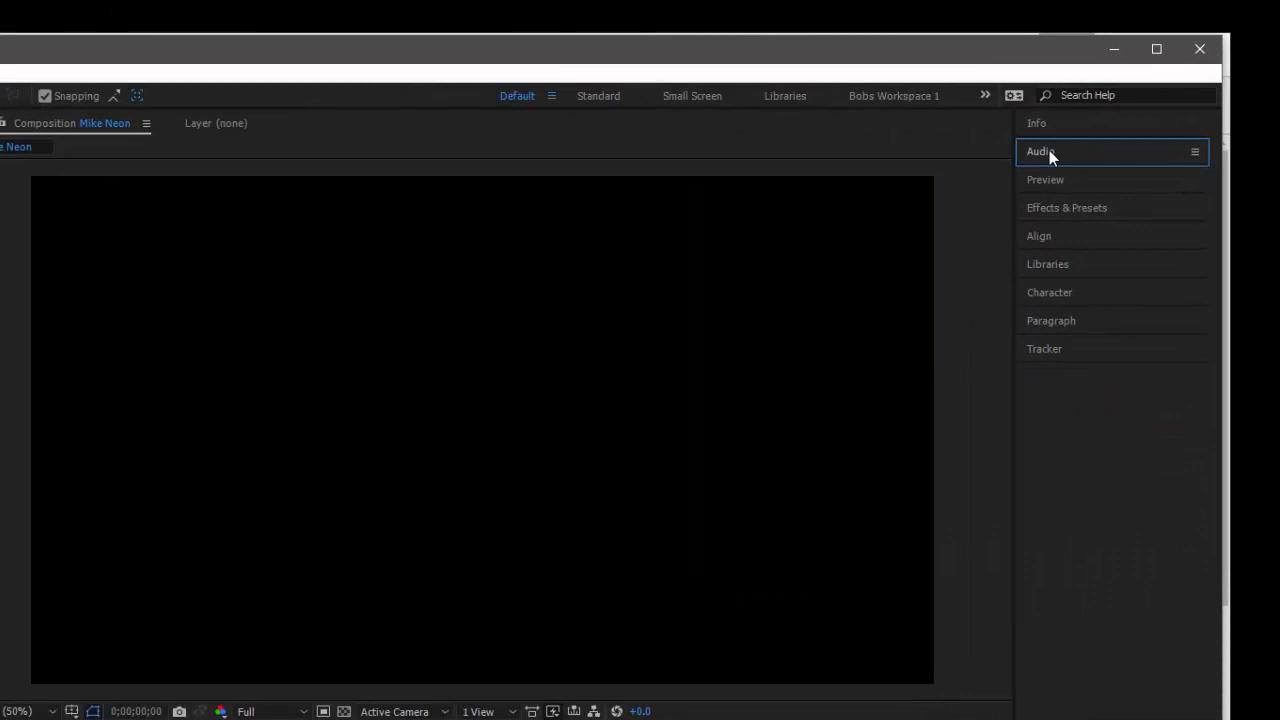
click(1049, 150)
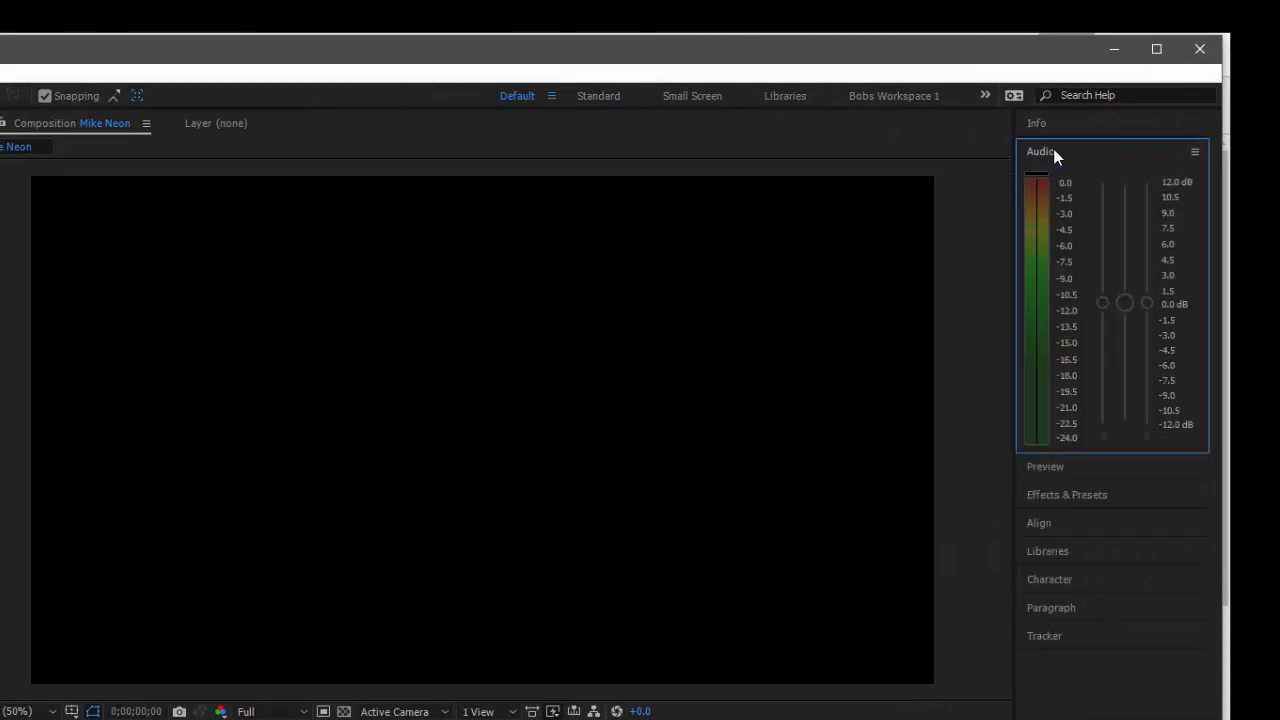
click(1050, 152)
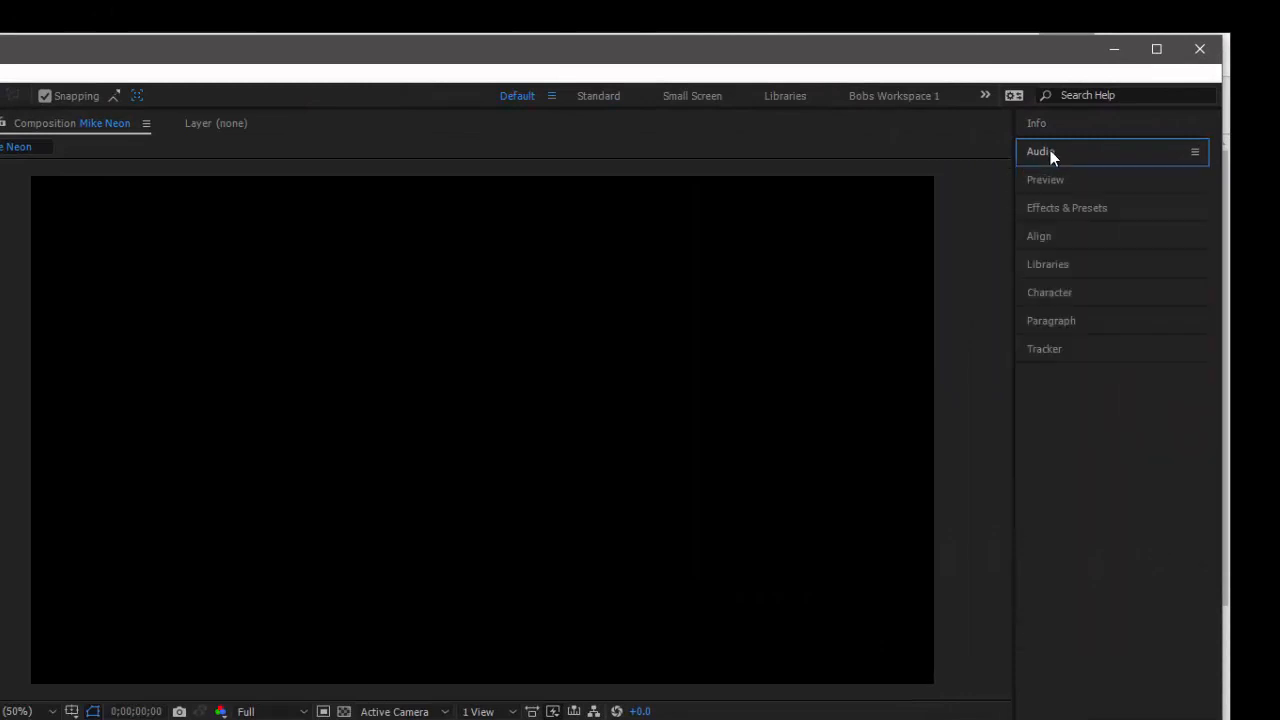
click(1052, 185)
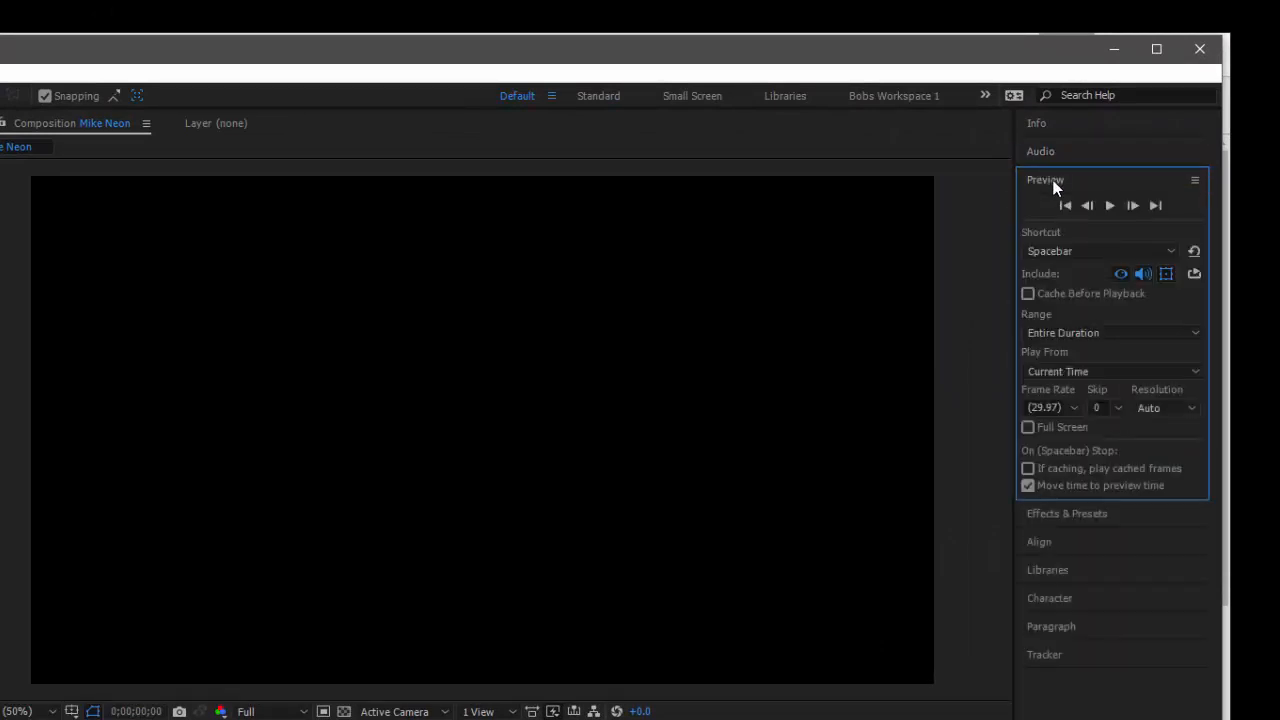
click(1054, 185)
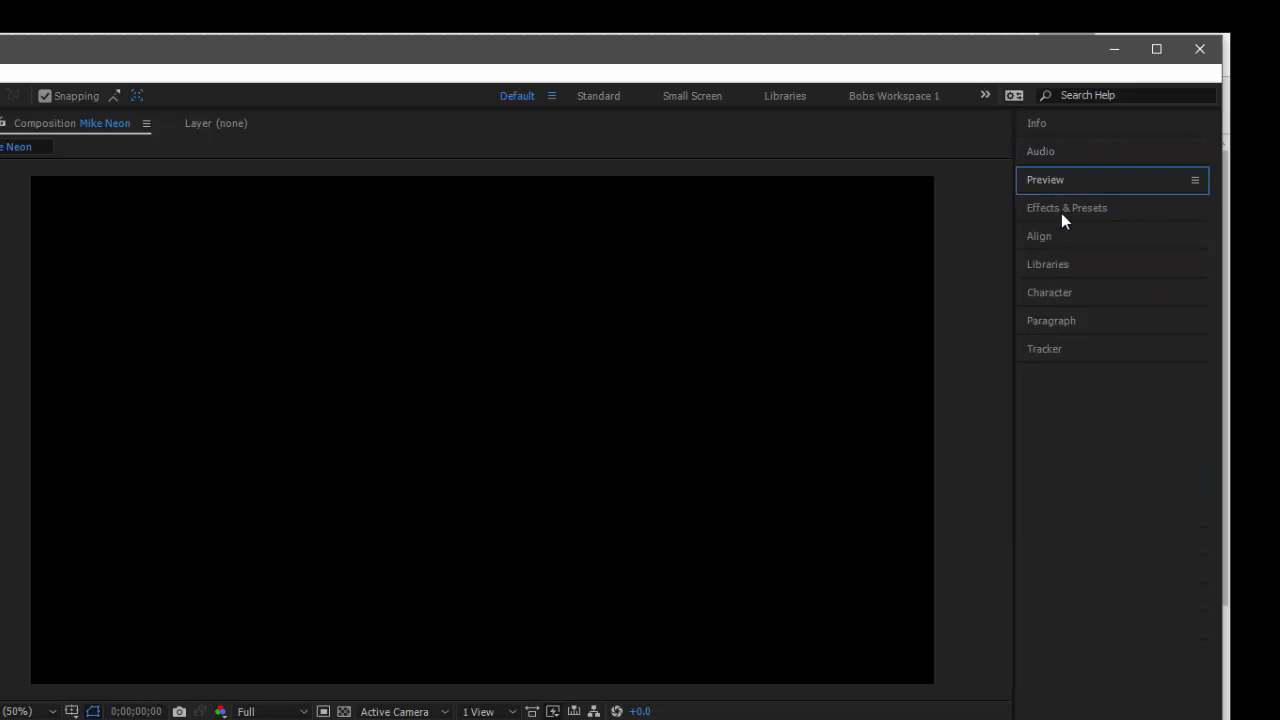
click(1061, 211)
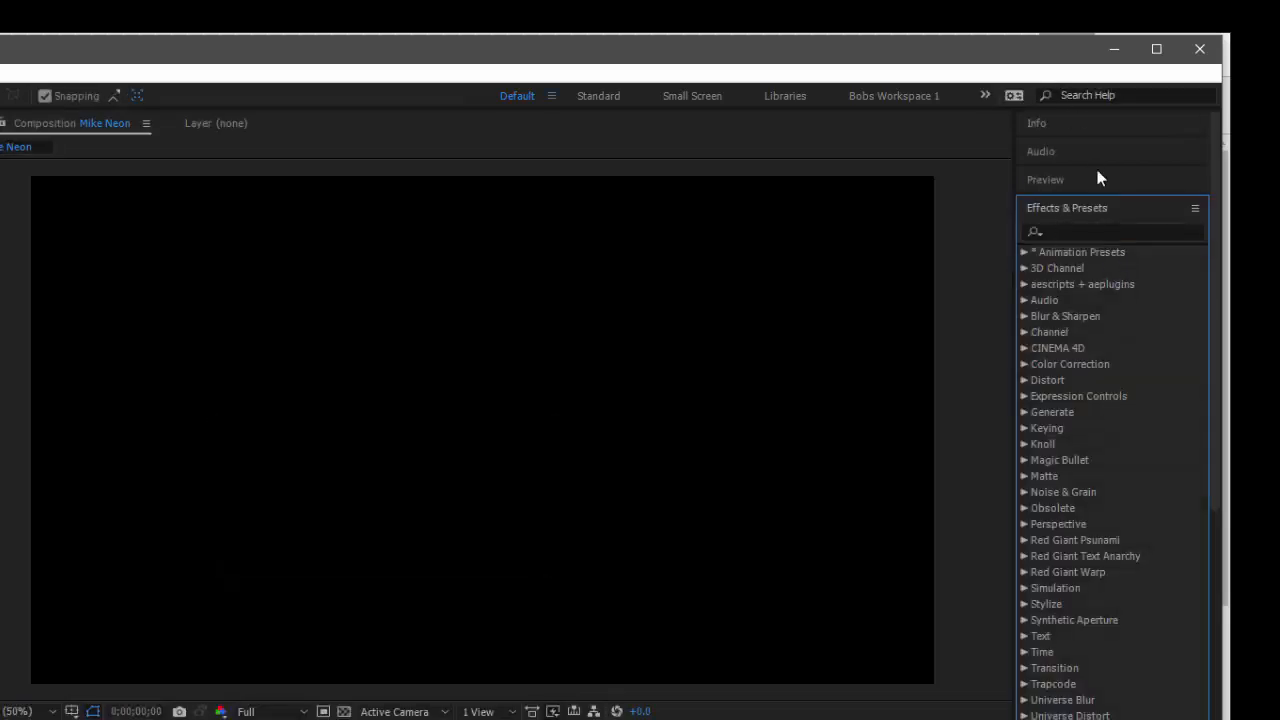
click(1078, 207)
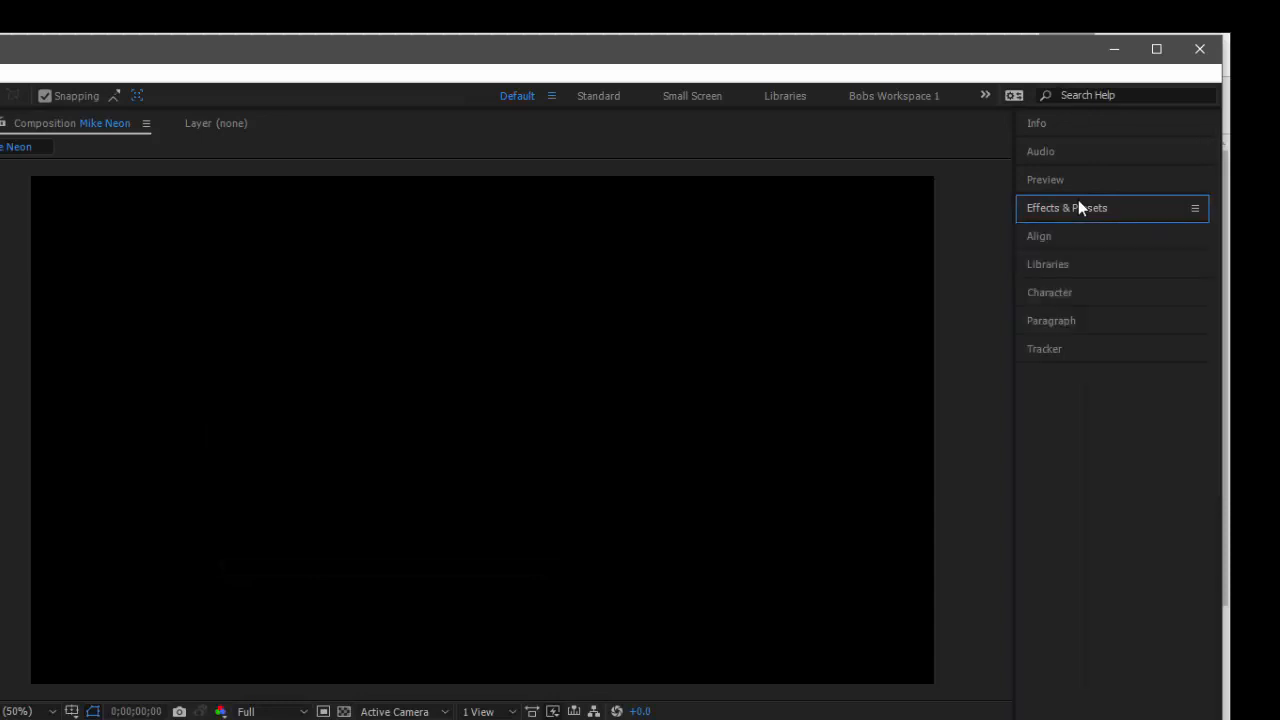
Examine the Align, Libraries, Character, Paragraph and Tracker controls, collapsing each set after viewing it
click(1044, 238)
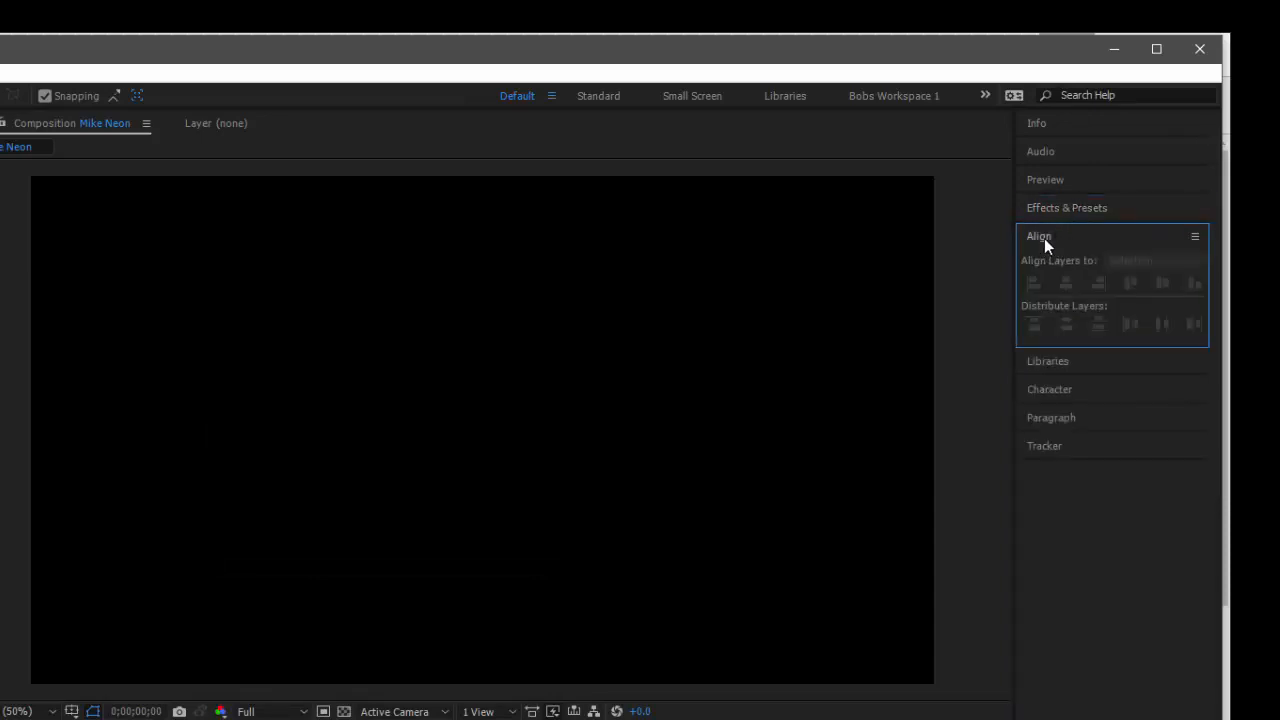
click(1048, 240)
click(1052, 267)
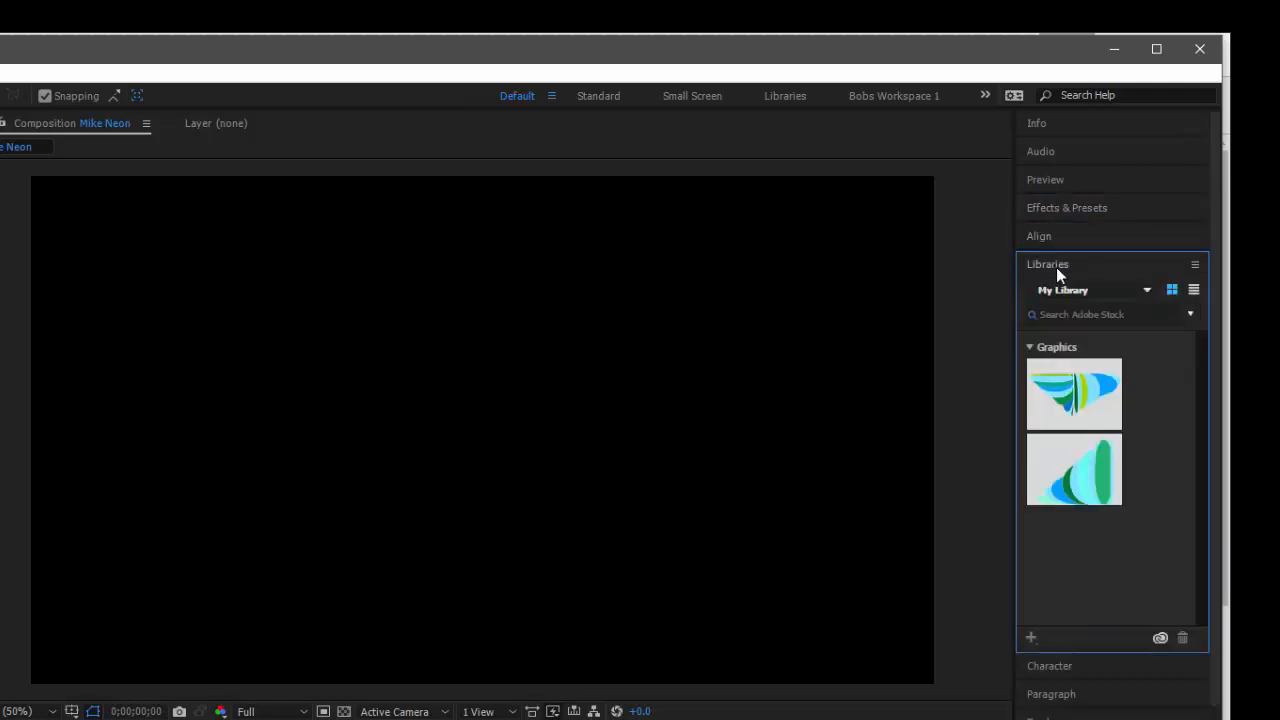
click(1056, 267)
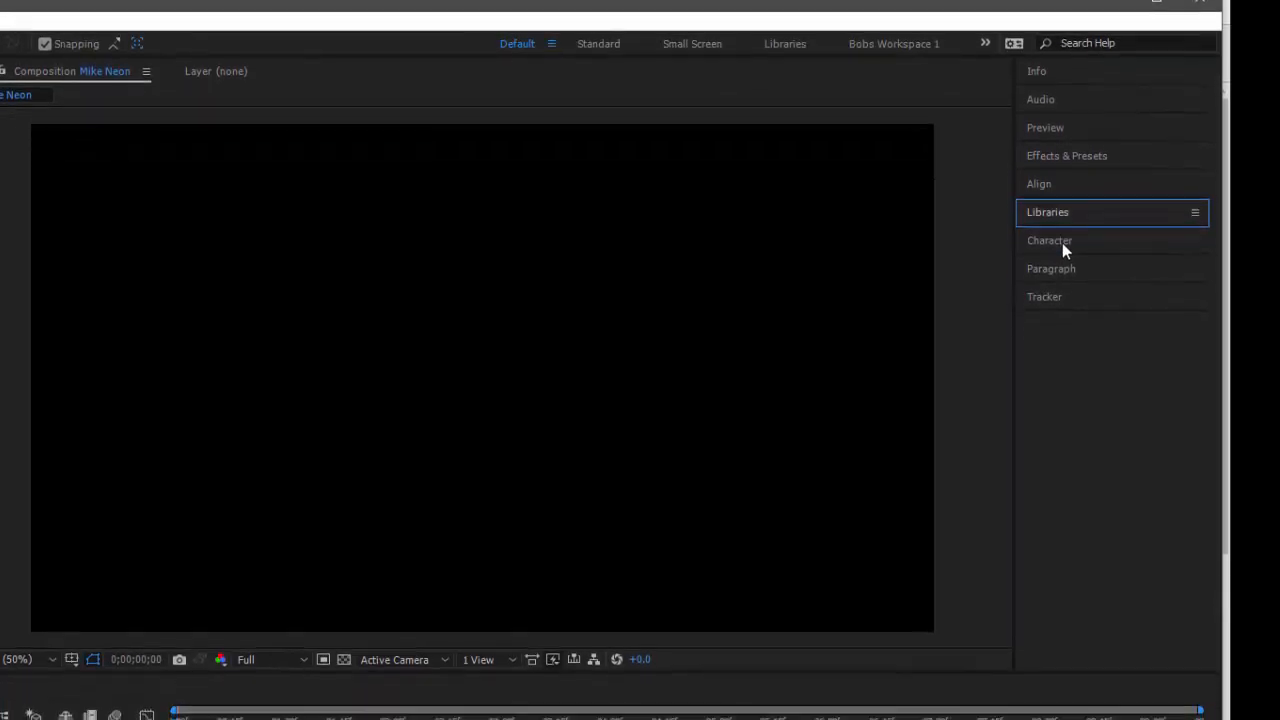
click(1064, 274)
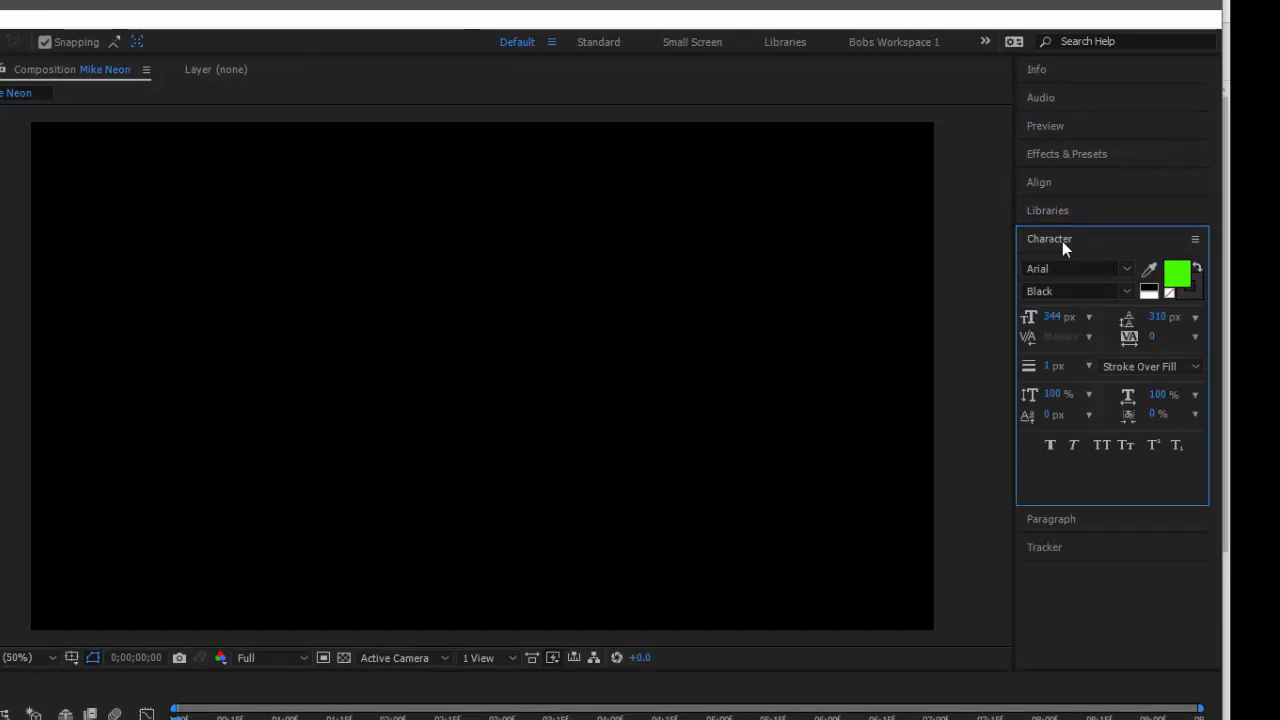
click(1062, 241)
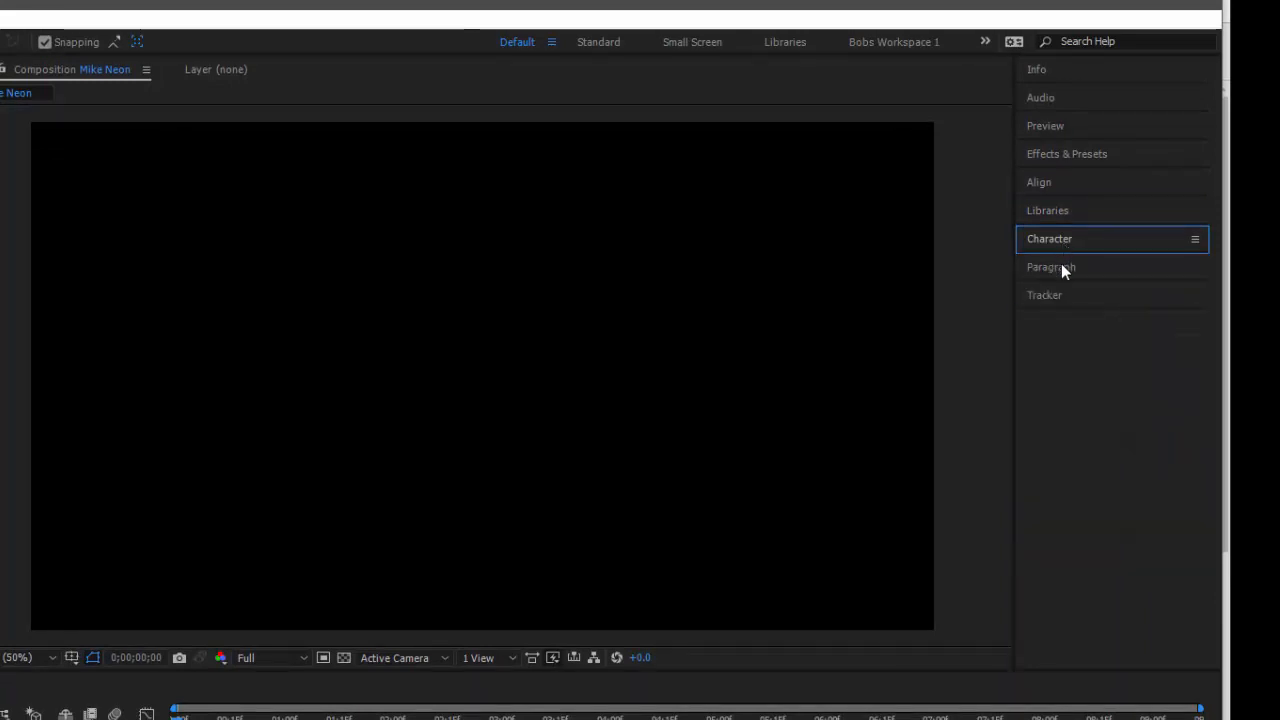
click(1061, 266)
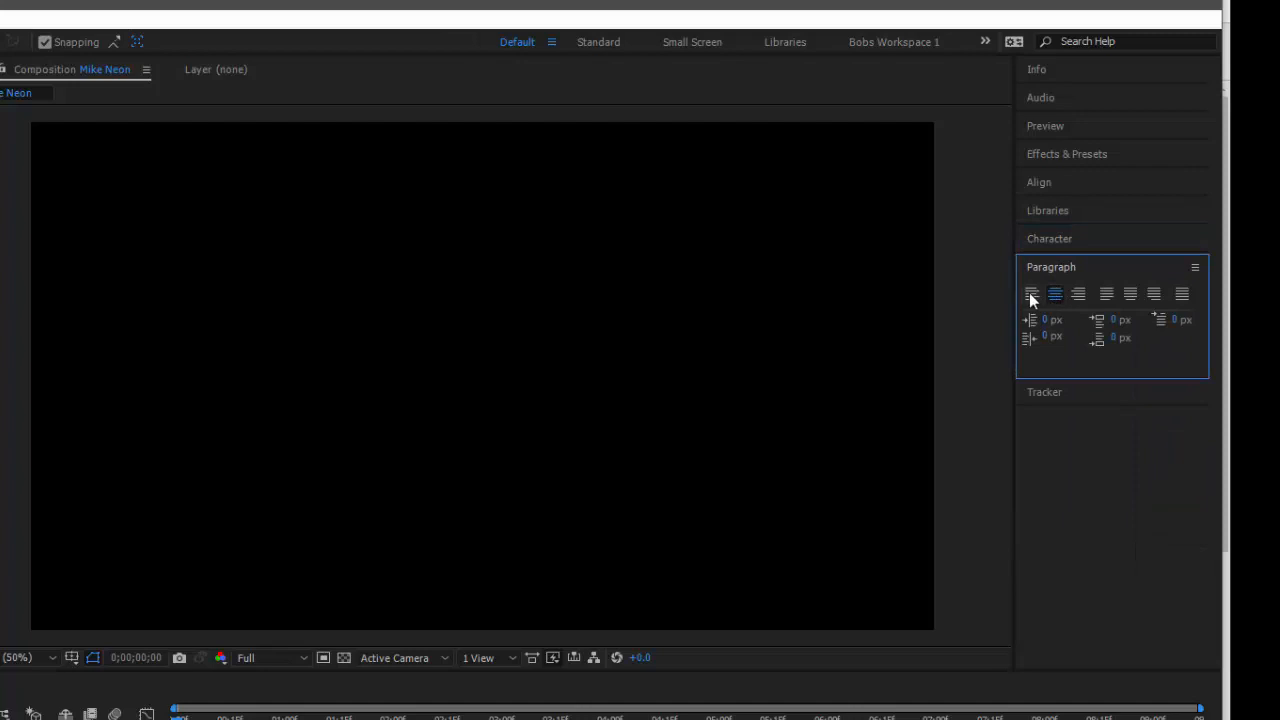
click(1064, 268)
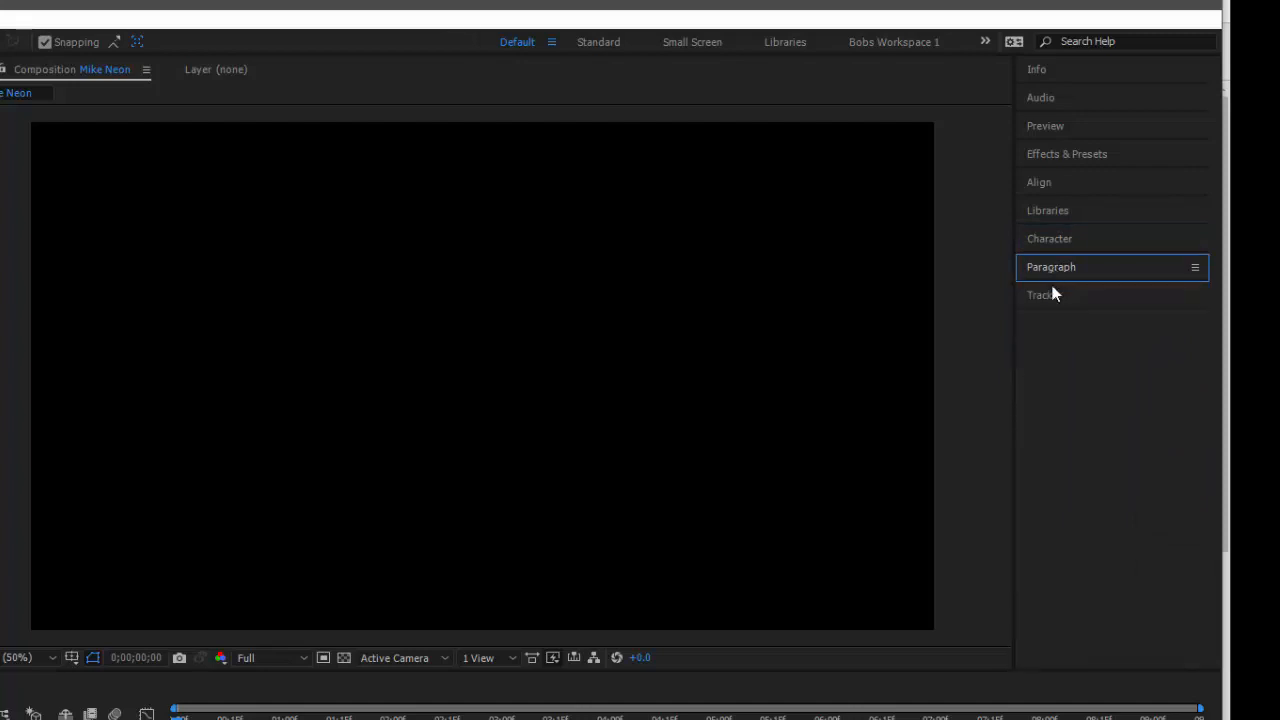
click(1045, 295)
click(1049, 296)
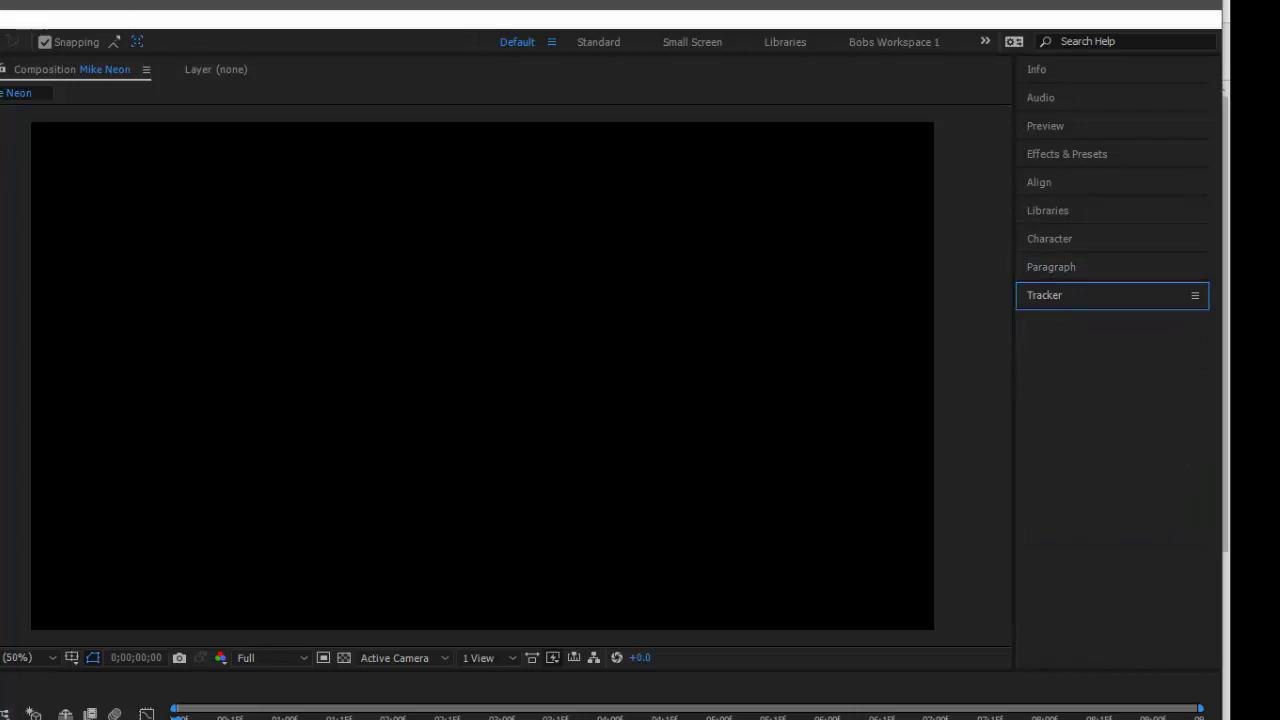
click(60, 716)
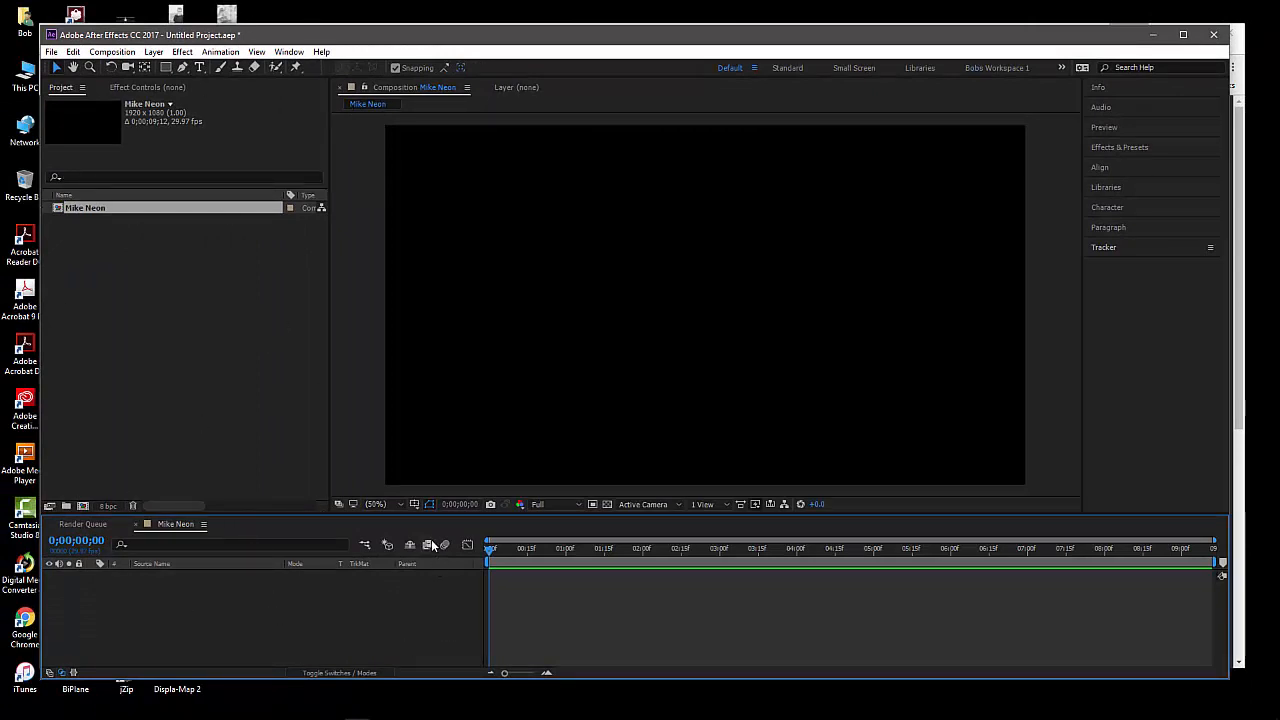
Create a new text layer reading "MIKE" in the Mike Neon composition
drag(420, 510, 421, 497)
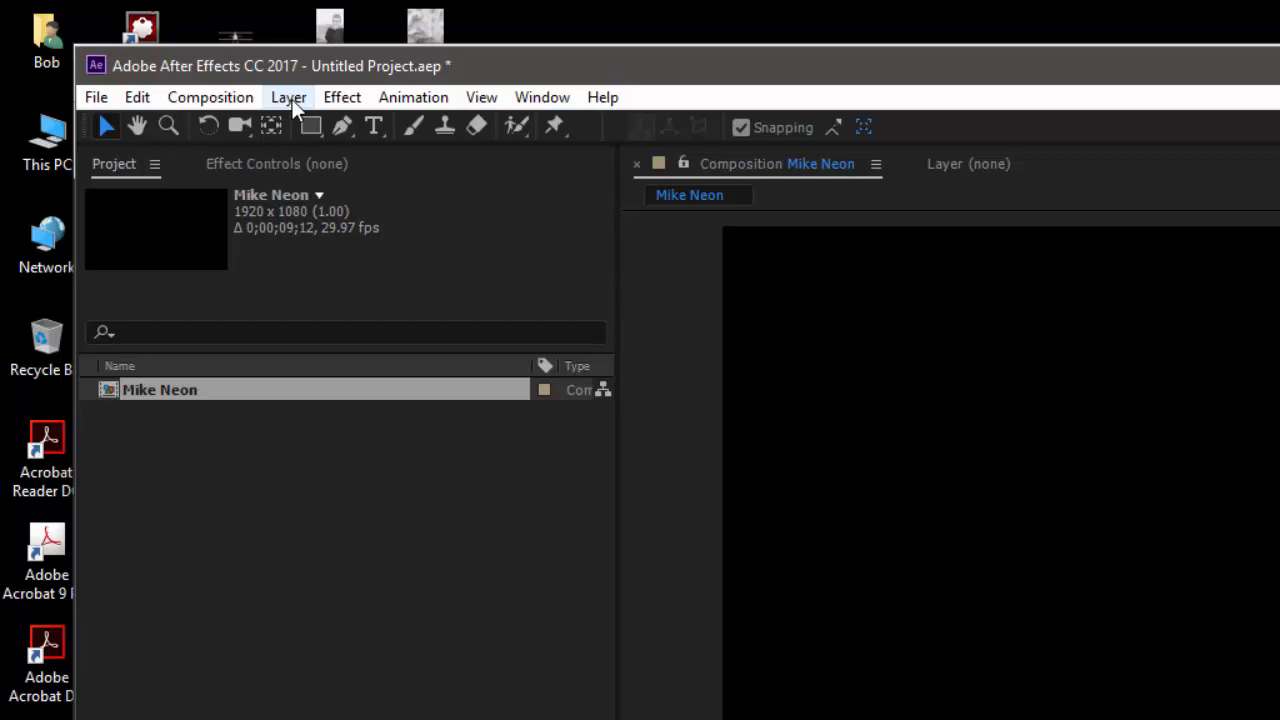
click(289, 97)
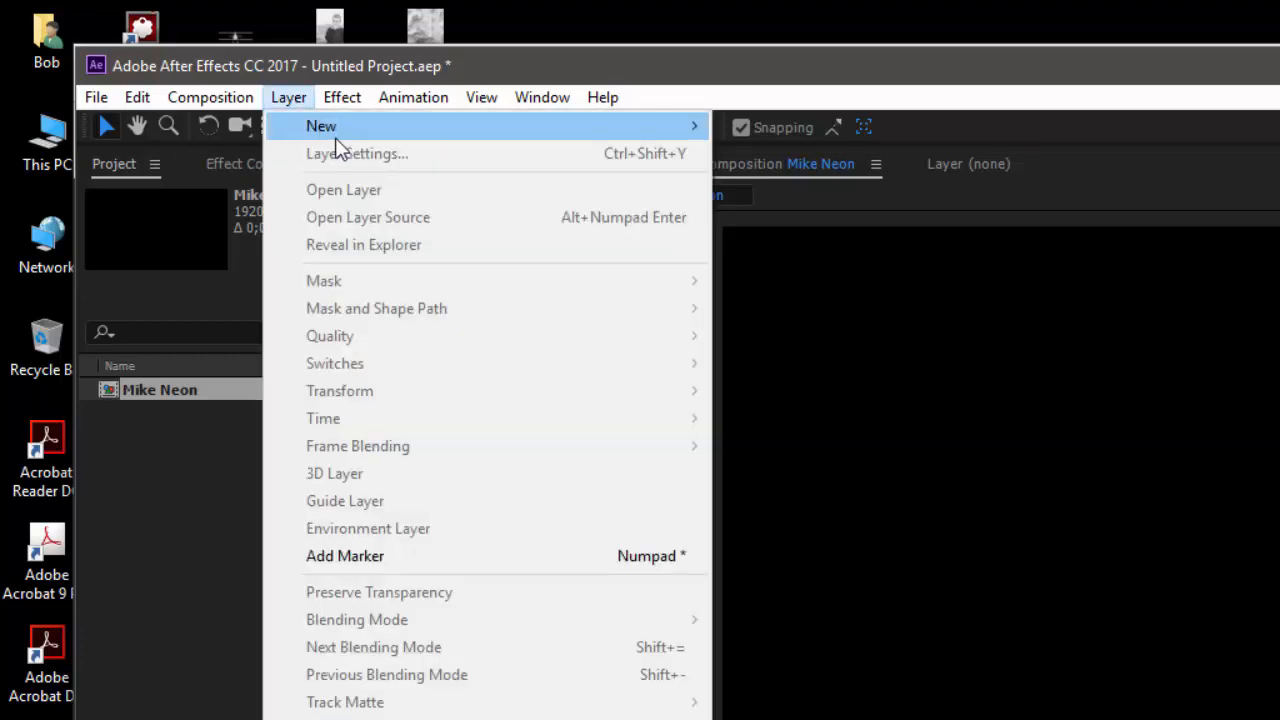
mouse_move(324, 128)
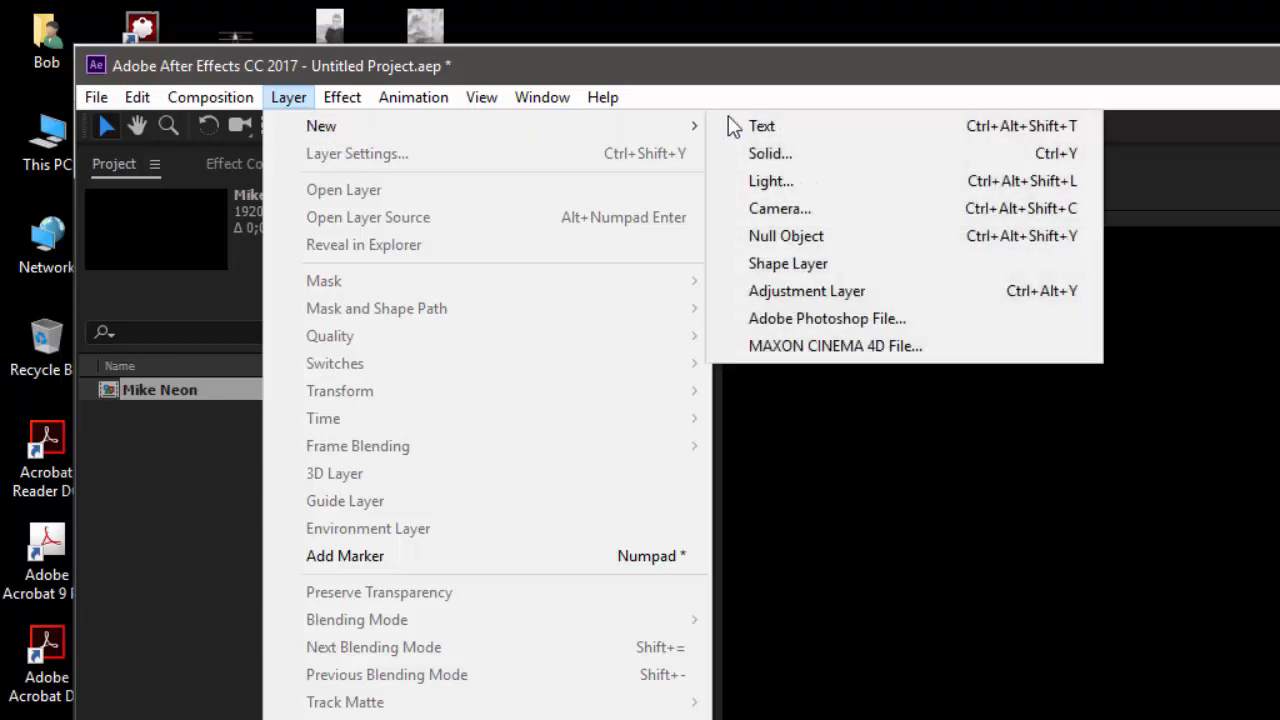
click(772, 132)
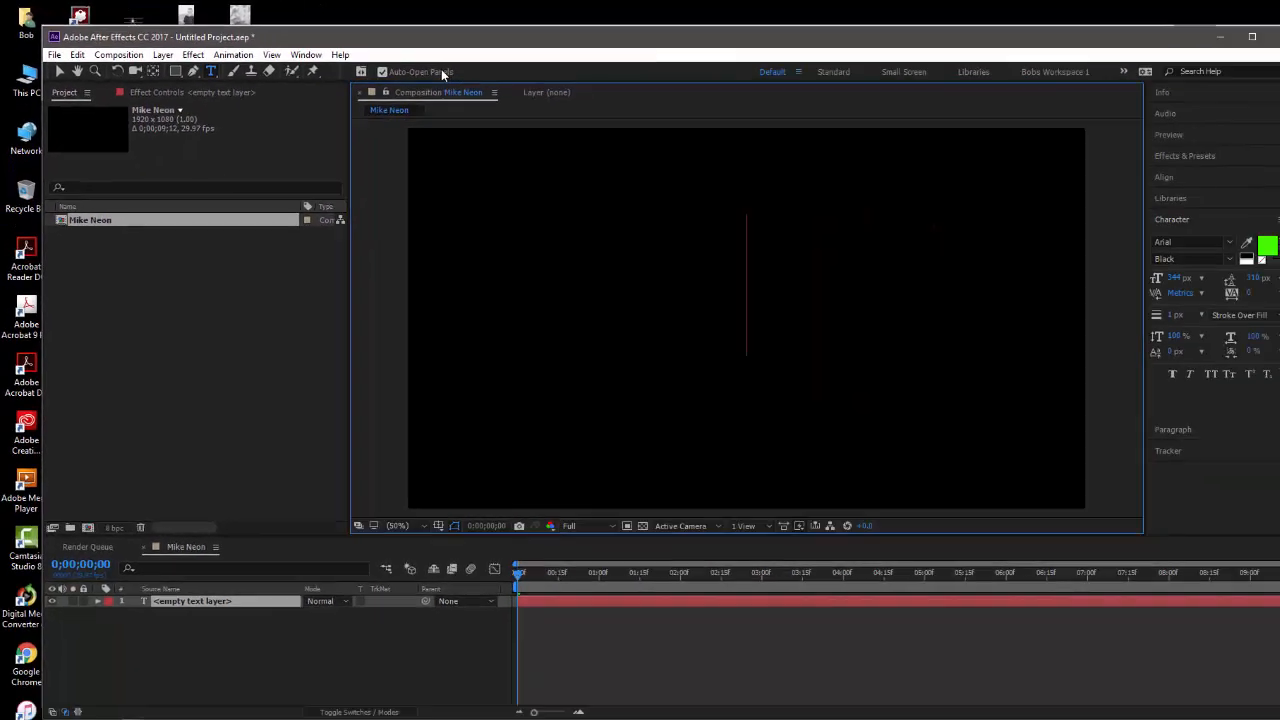
text(MIK)
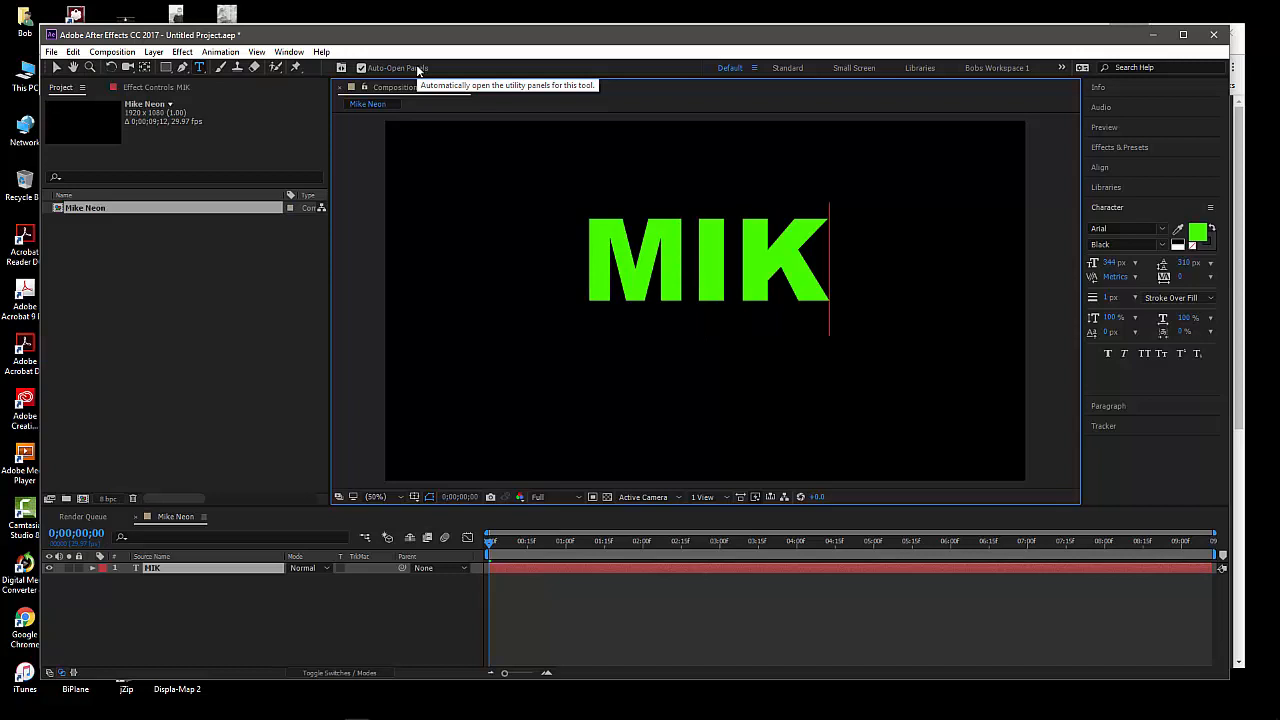
text(E)
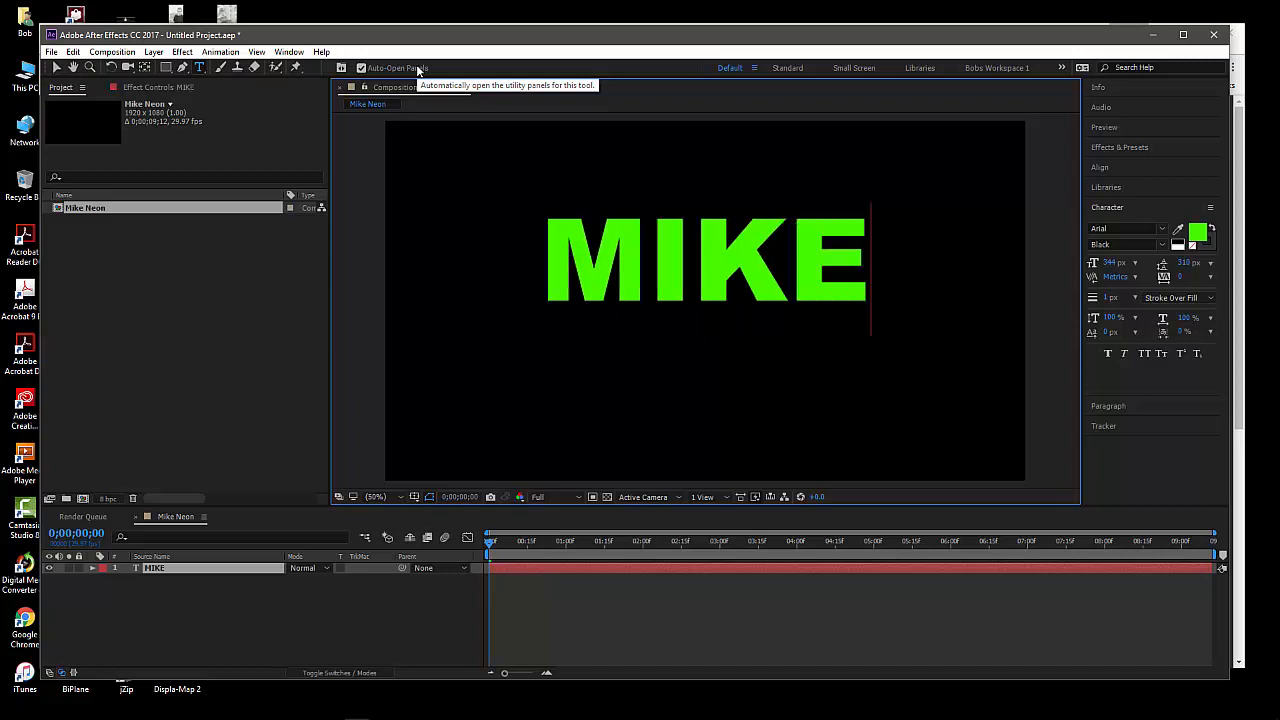
click(298, 568)
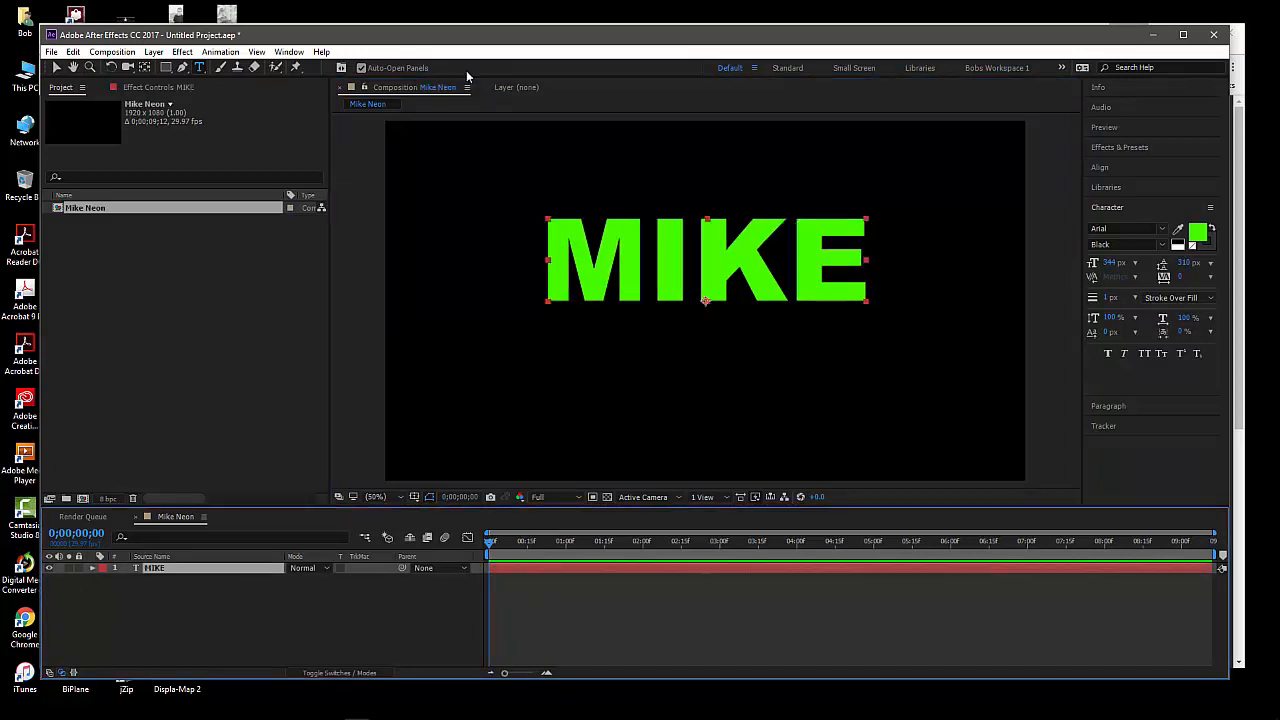
Move the MIKE text to roughly the centre of the composition with the Selection tool
click(57, 67)
drag(718, 272, 710, 293)
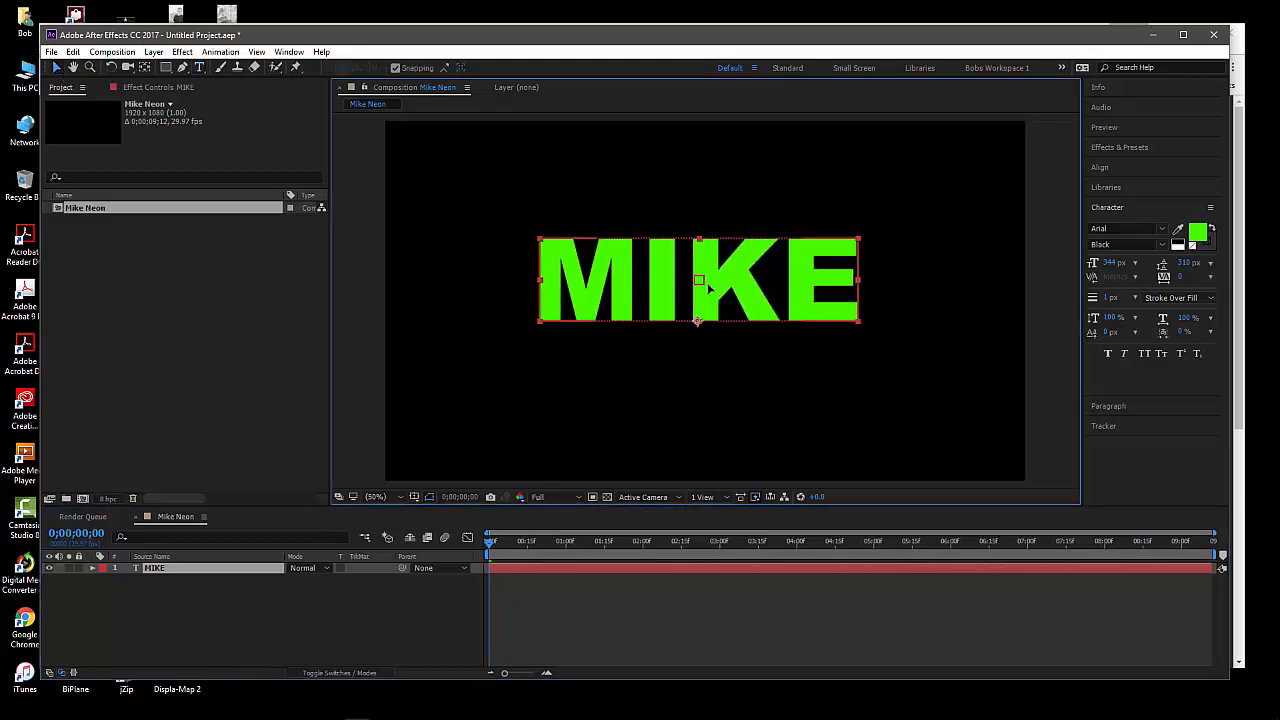
click(177, 611)
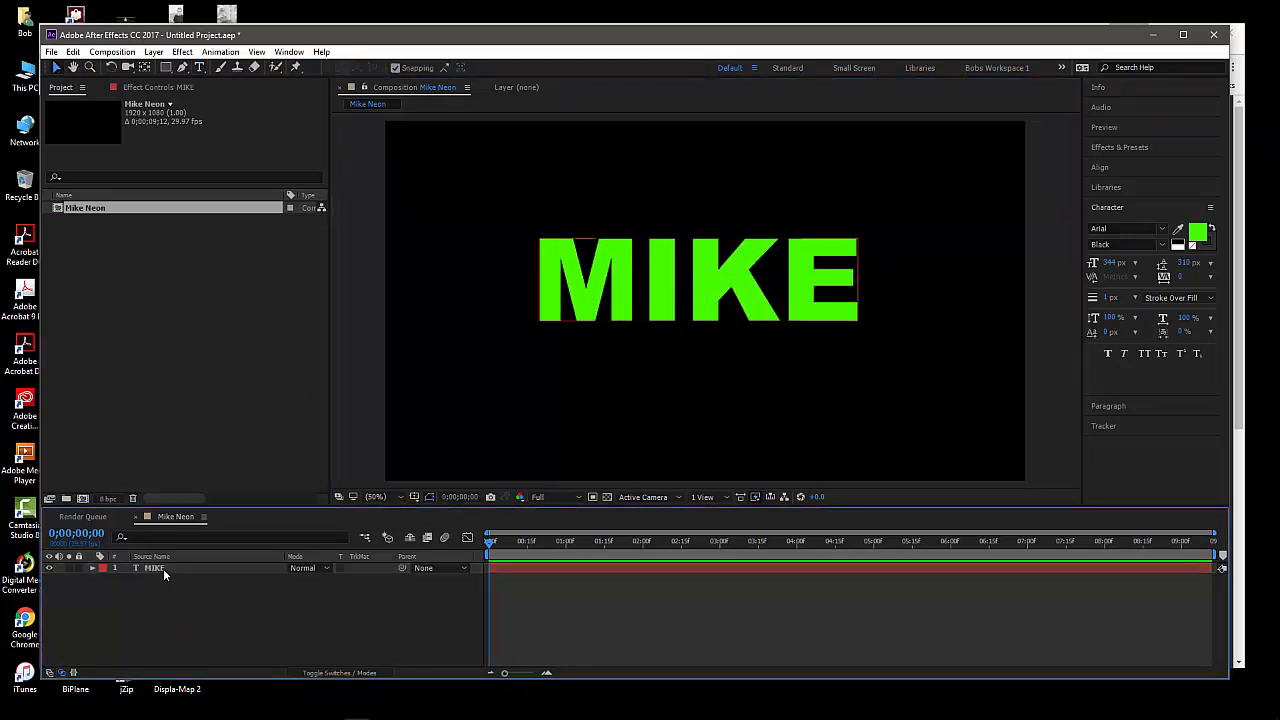
click(163, 568)
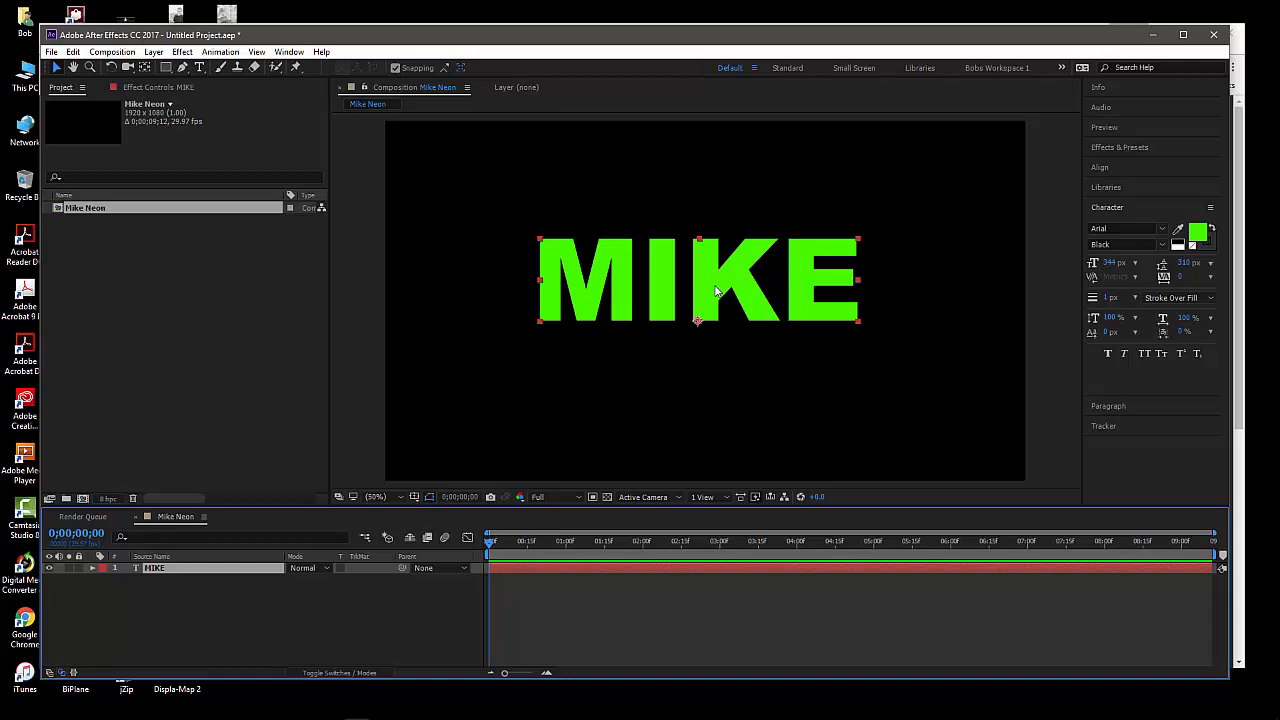
mouse_move(716, 291)
mouse_down()
mouse_move(729, 287)
mouse_move(706, 314)
mouse_move(729, 294)
mouse_up()
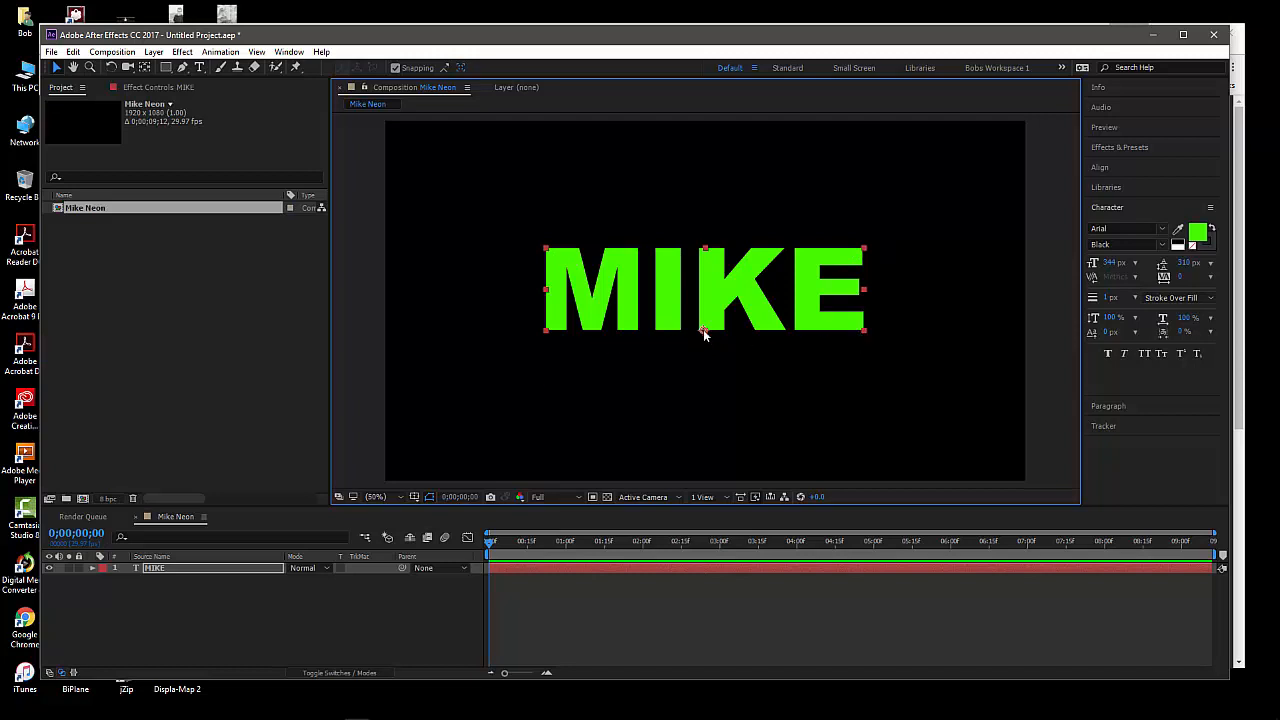
scroll(710, 336, up, 4)
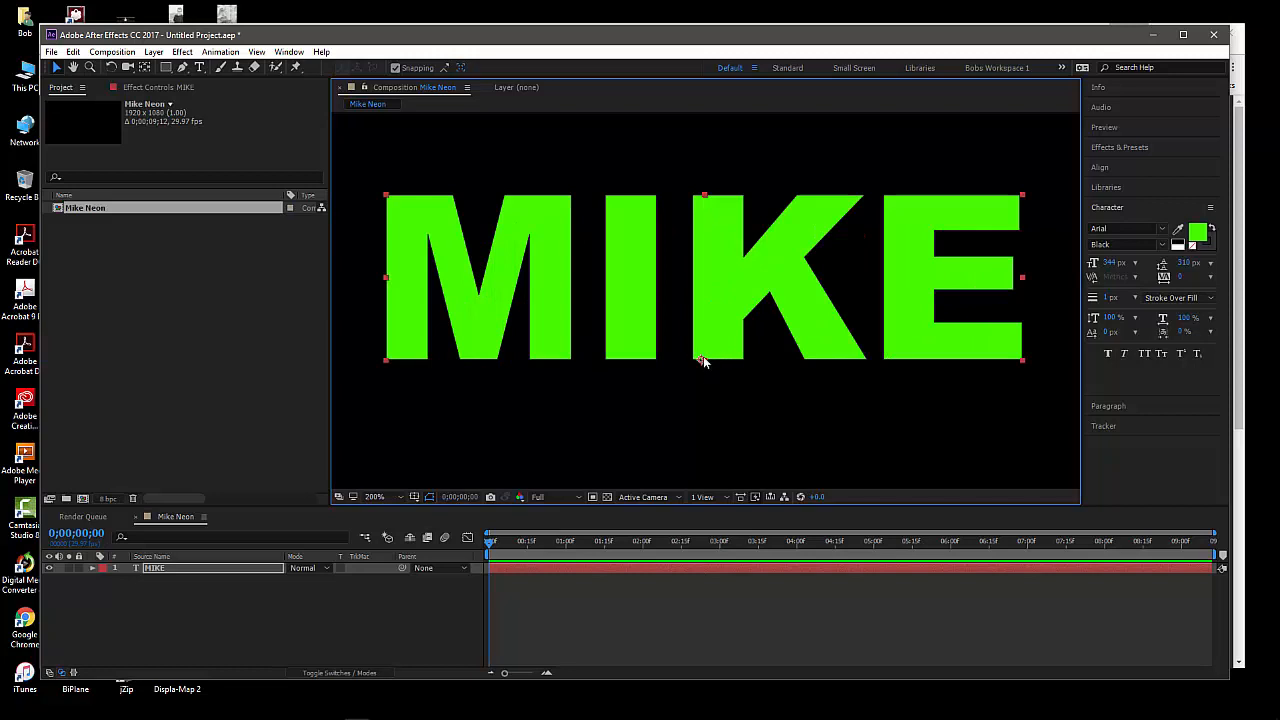
scroll(706, 362, down, 4)
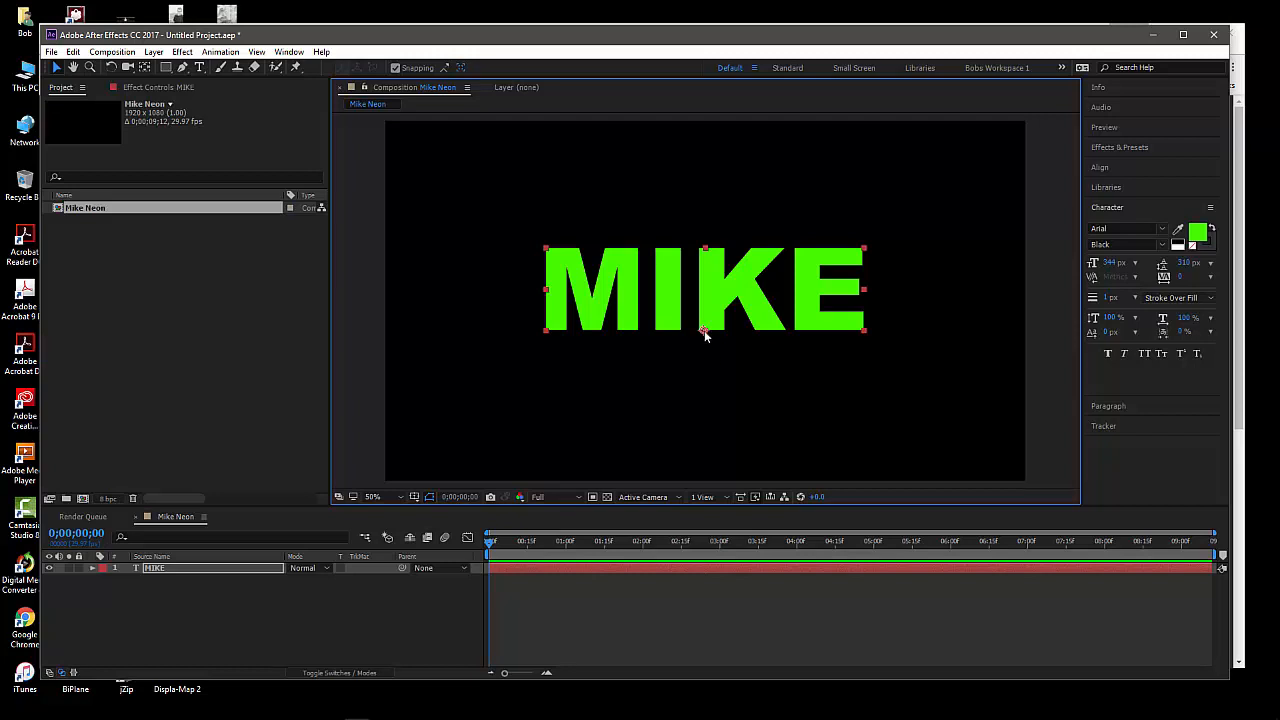
Auto-trace the MIKE text layer for the current frame, using the Alpha channel with the preview on
click(228, 568)
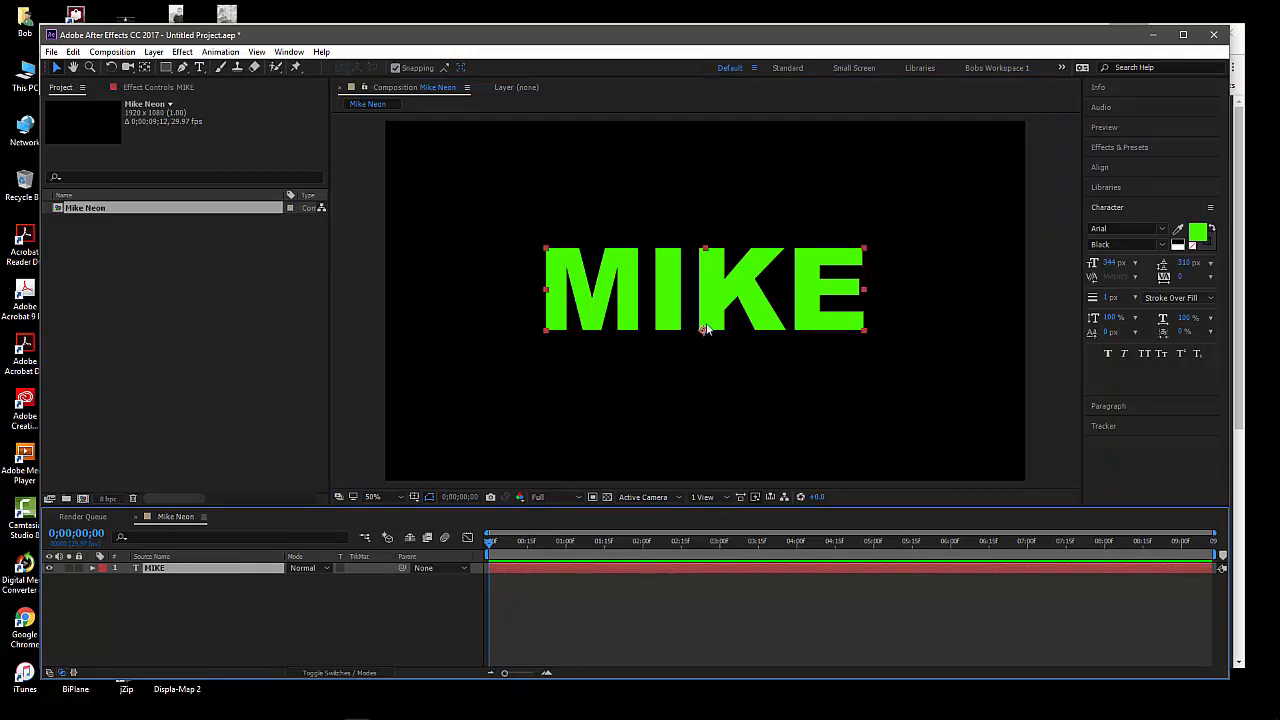
click(295, 621)
click(261, 569)
click(200, 602)
click(190, 565)
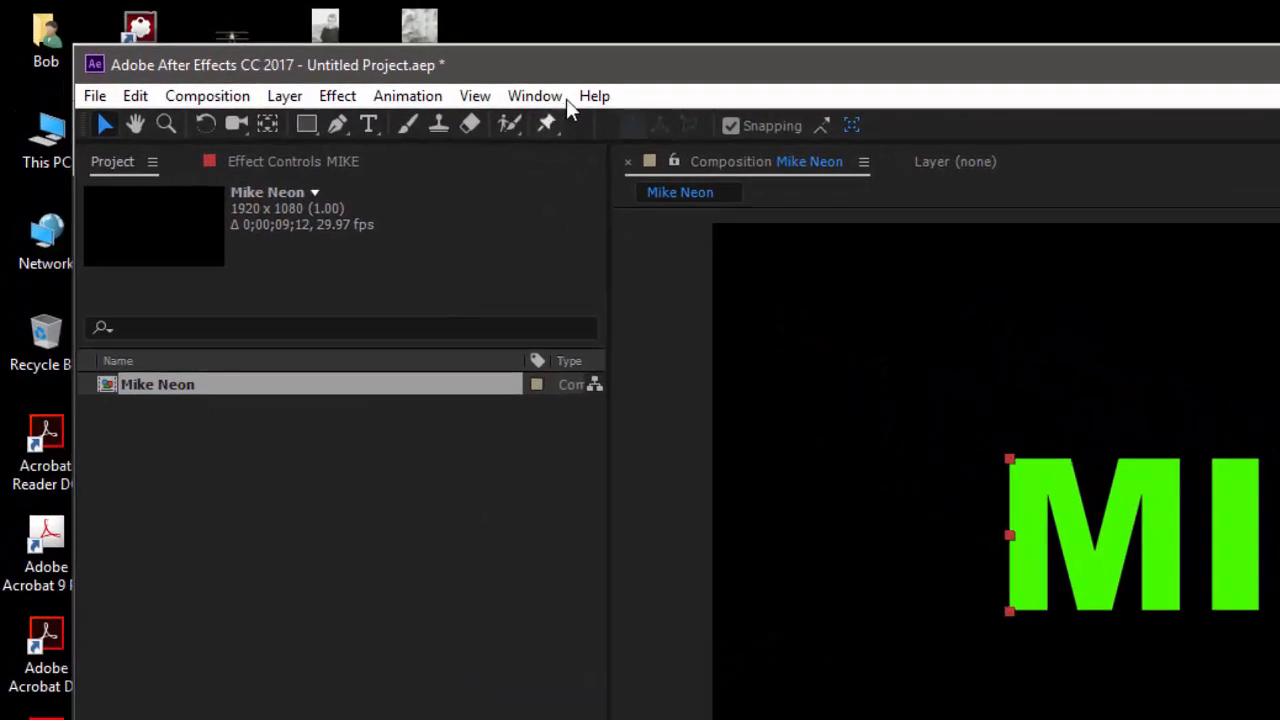
drag(599, 74, 606, 71)
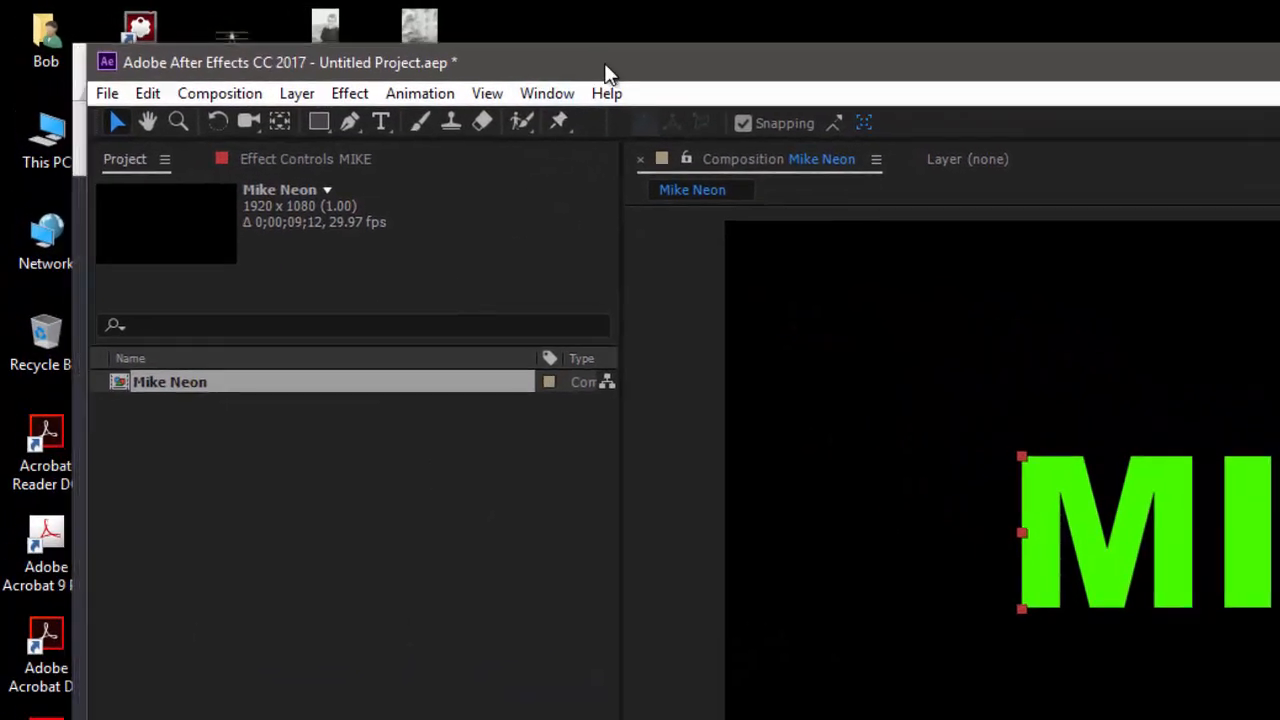
click(289, 95)
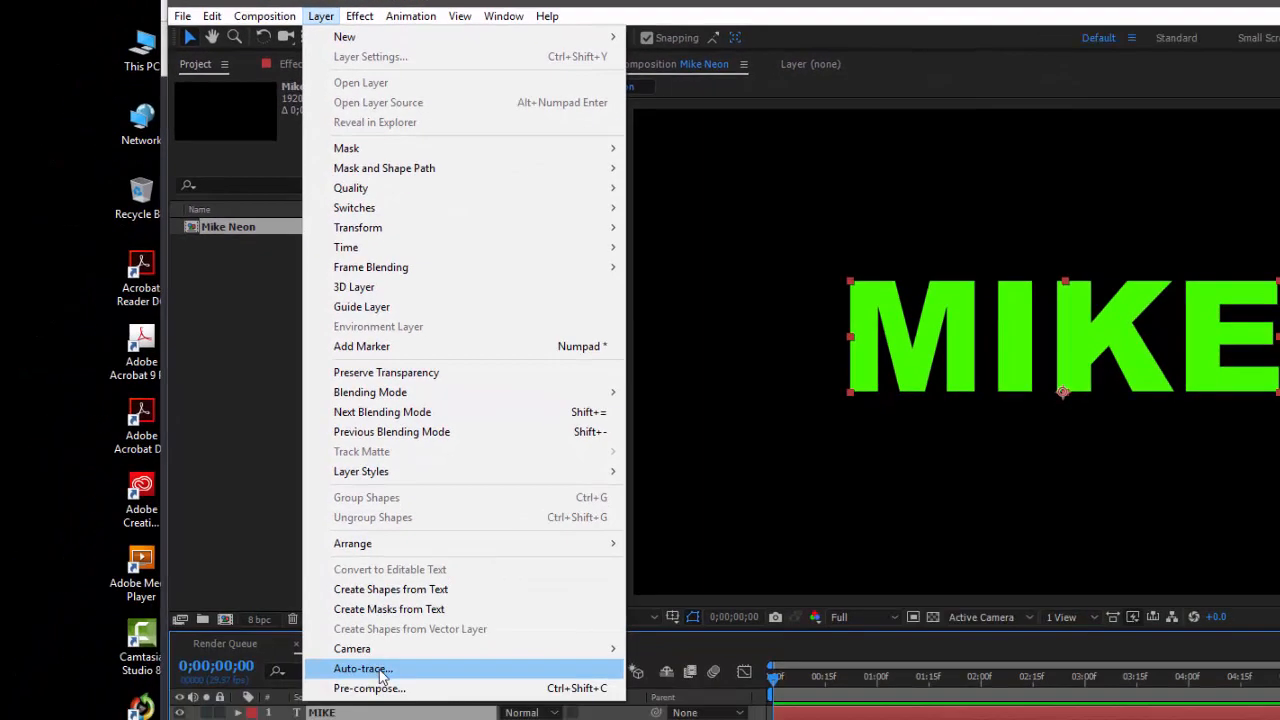
click(380, 672)
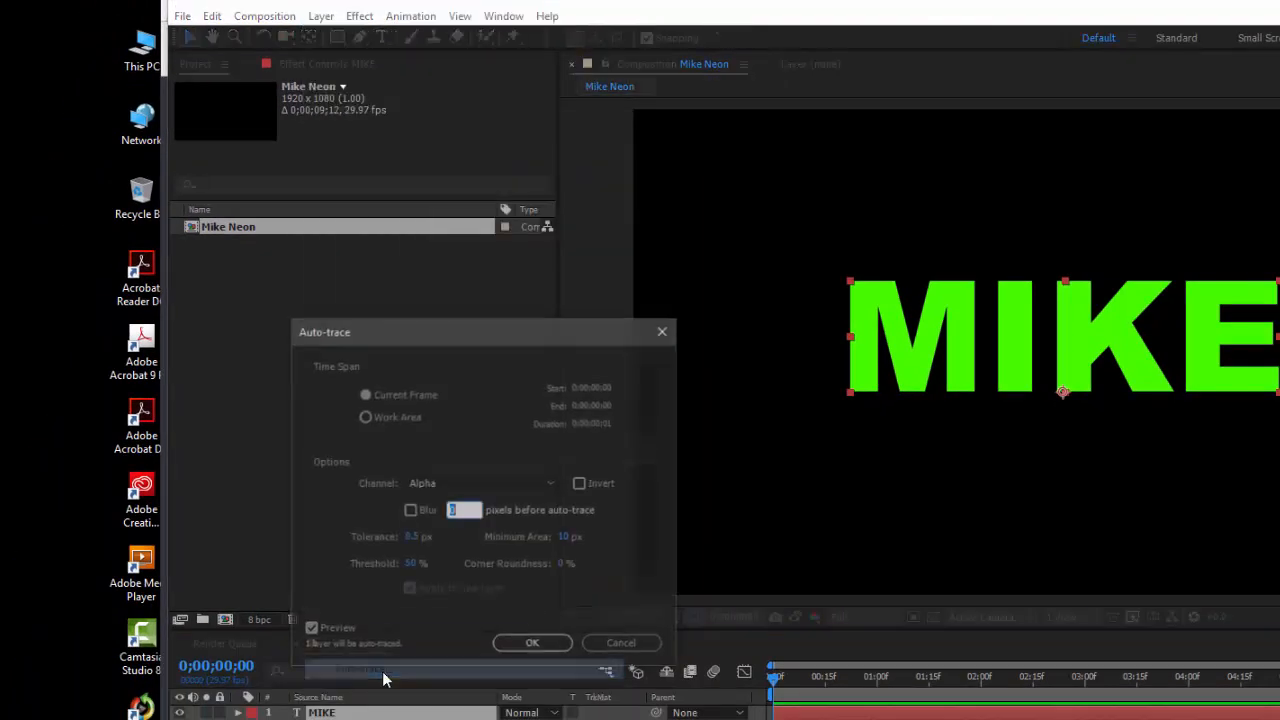
mouse_move(400, 331)
mouse_down()
mouse_move(374, 357)
mouse_move(362, 345)
mouse_up()
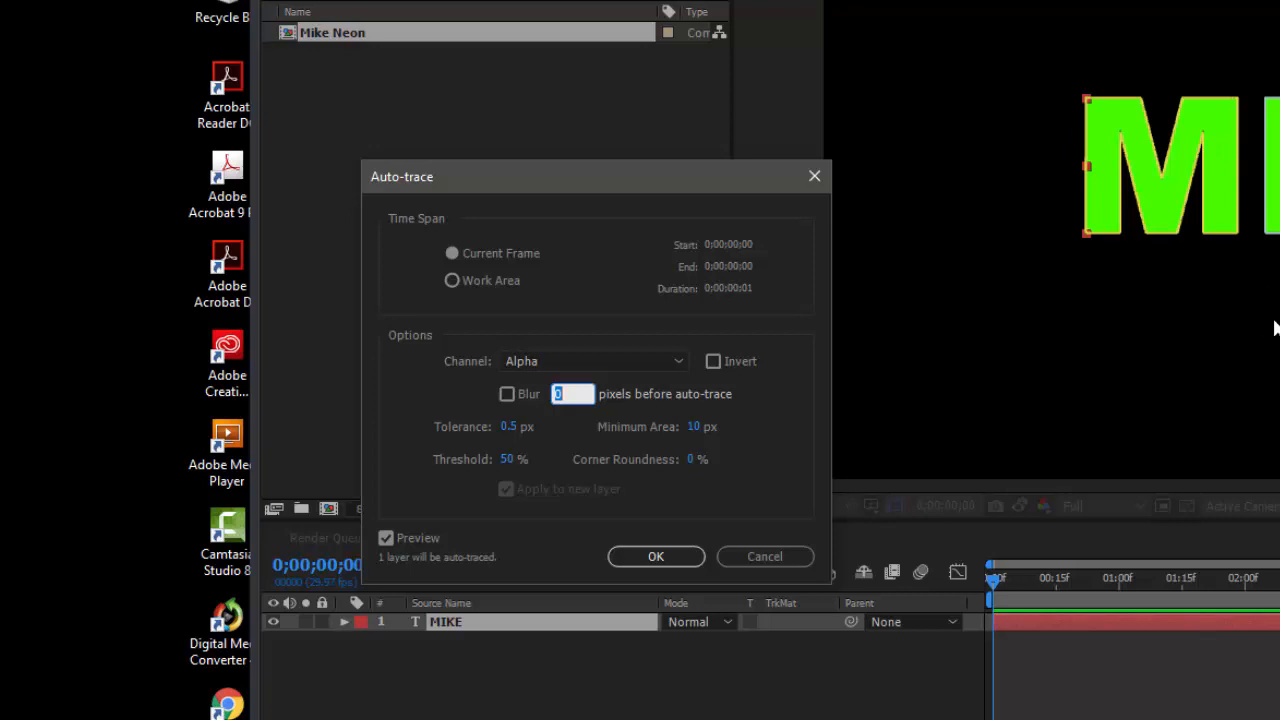
mouse_move(585, 195)
mouse_down()
mouse_move(561, 189)
mouse_move(592, 185)
mouse_move(582, 181)
mouse_move(603, 165)
mouse_up()
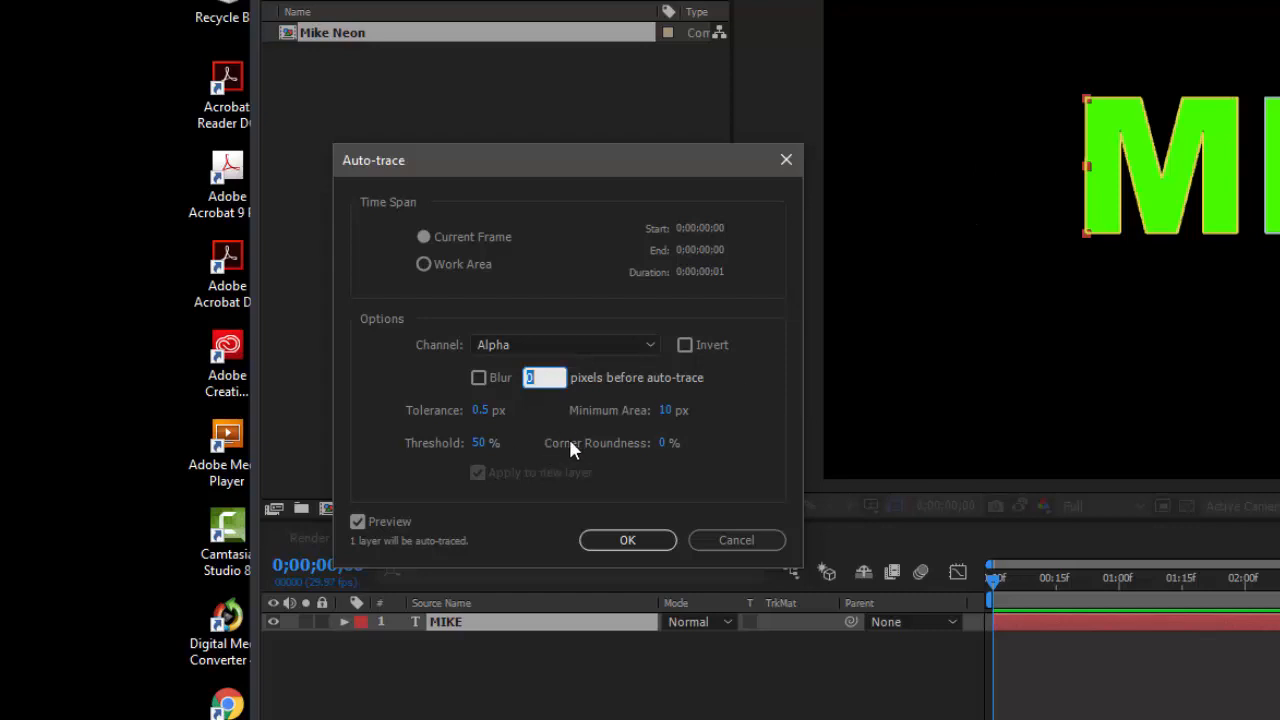
click(636, 548)
click(625, 544)
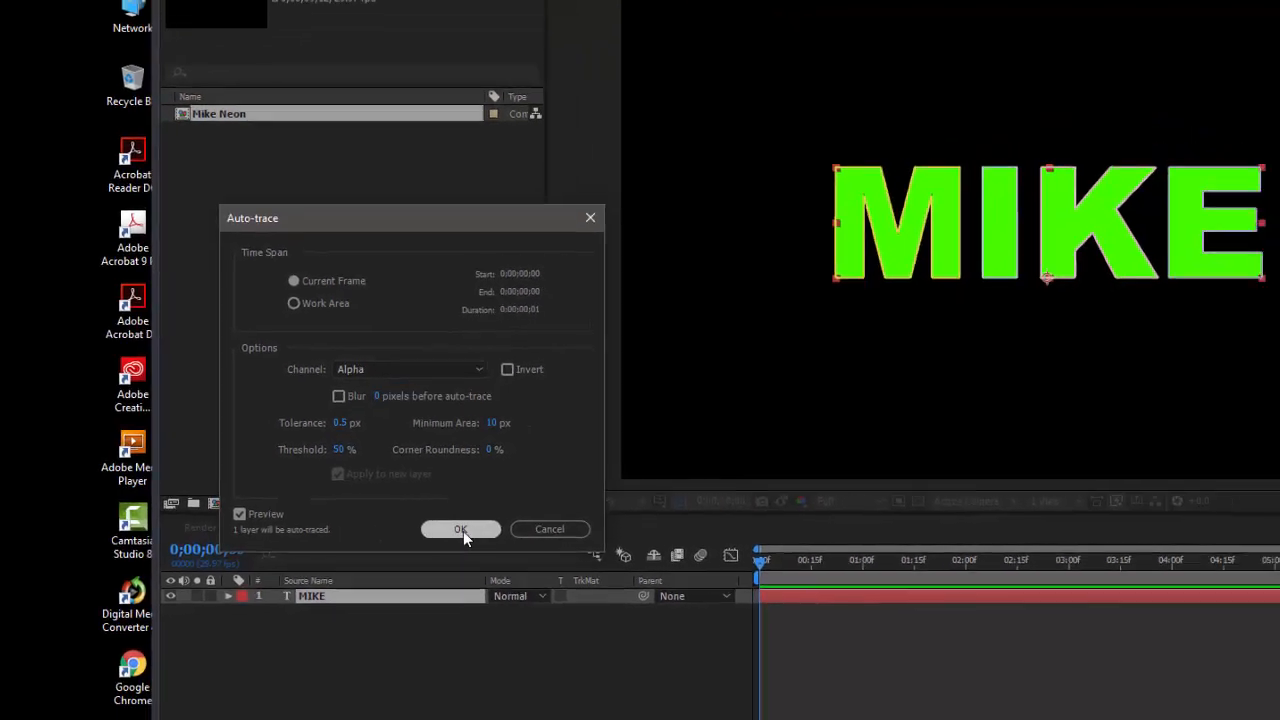
click(627, 540)
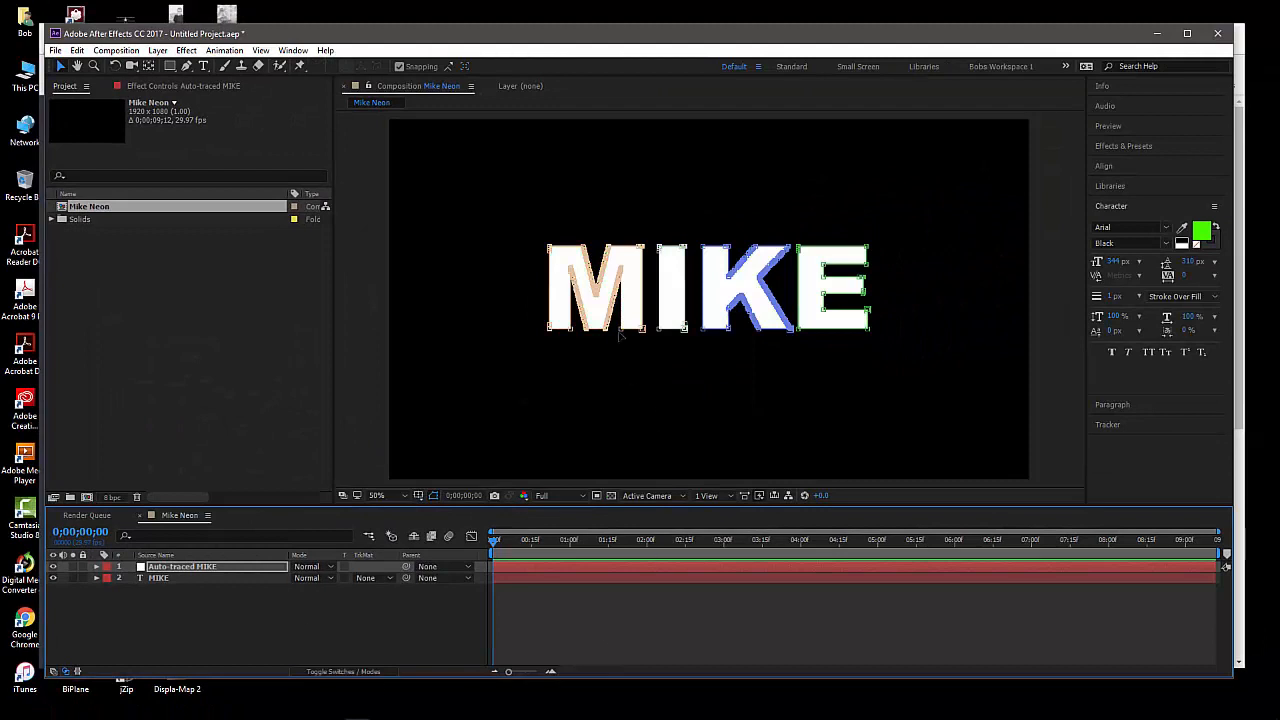
Hide the original MIKE text layer and inspect the mask outlines of the Auto-traced MIKE layer
click(185, 580)
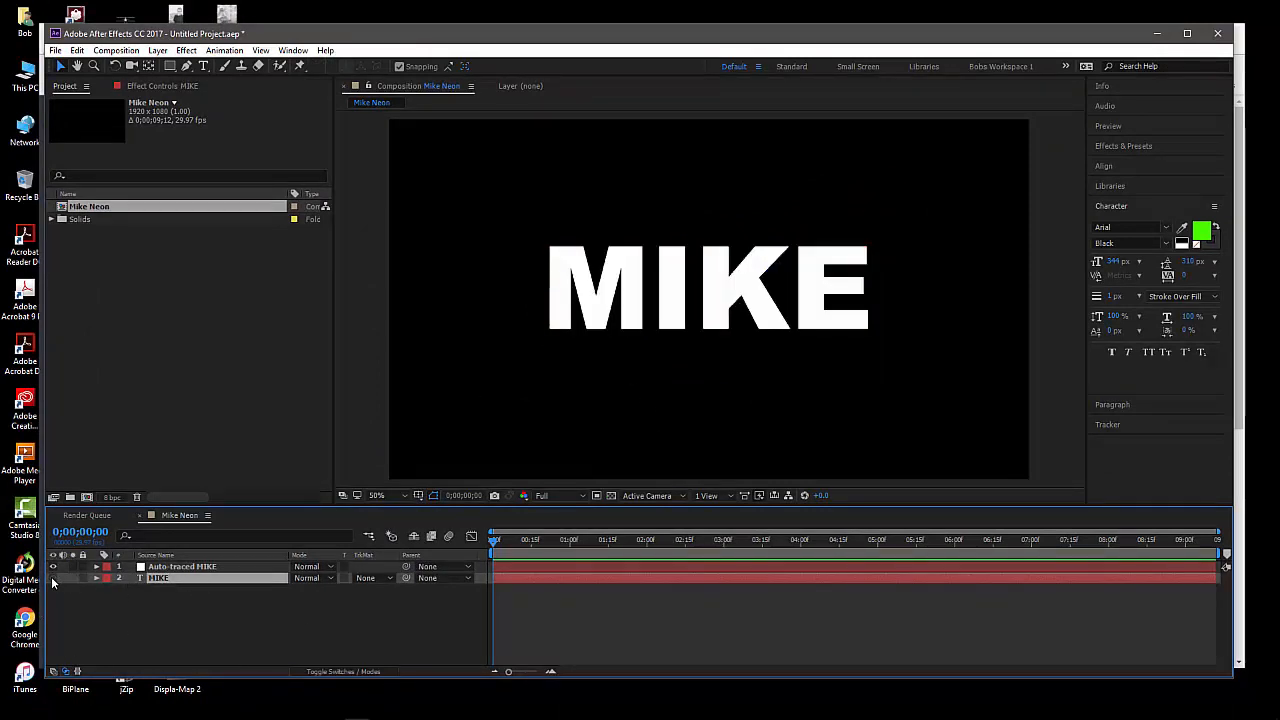
click(53, 579)
click(180, 567)
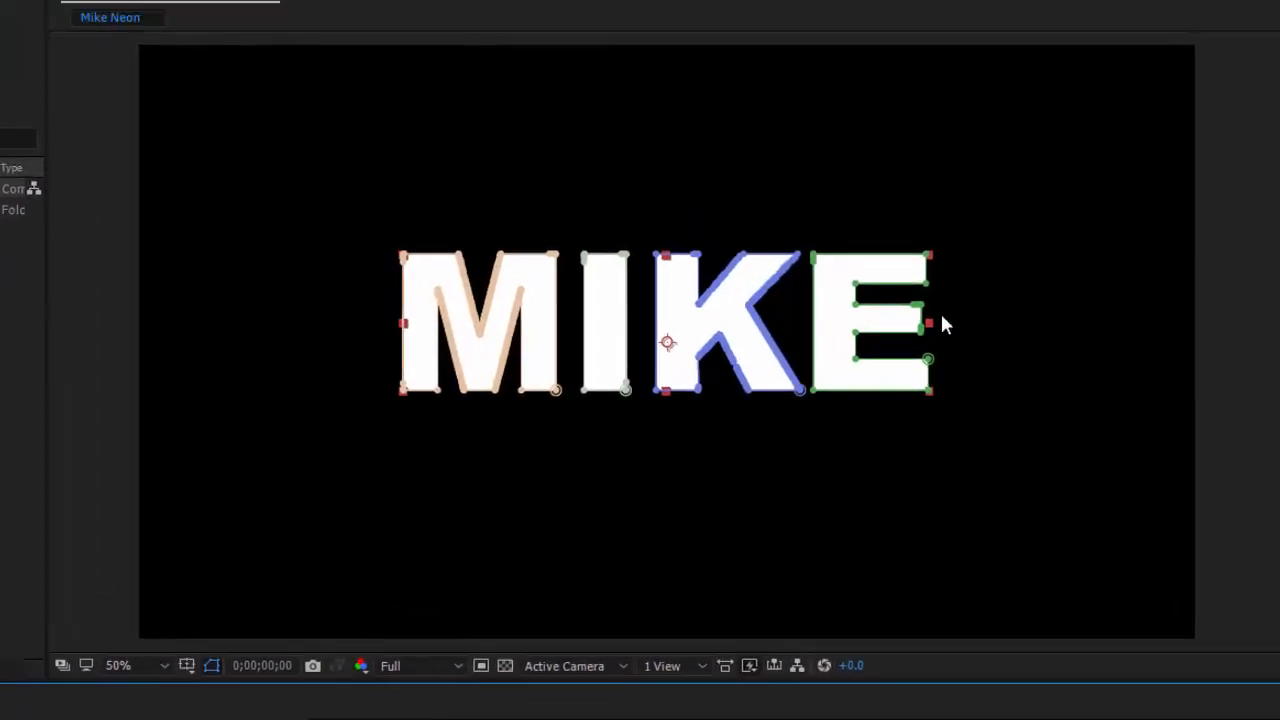
key(period)
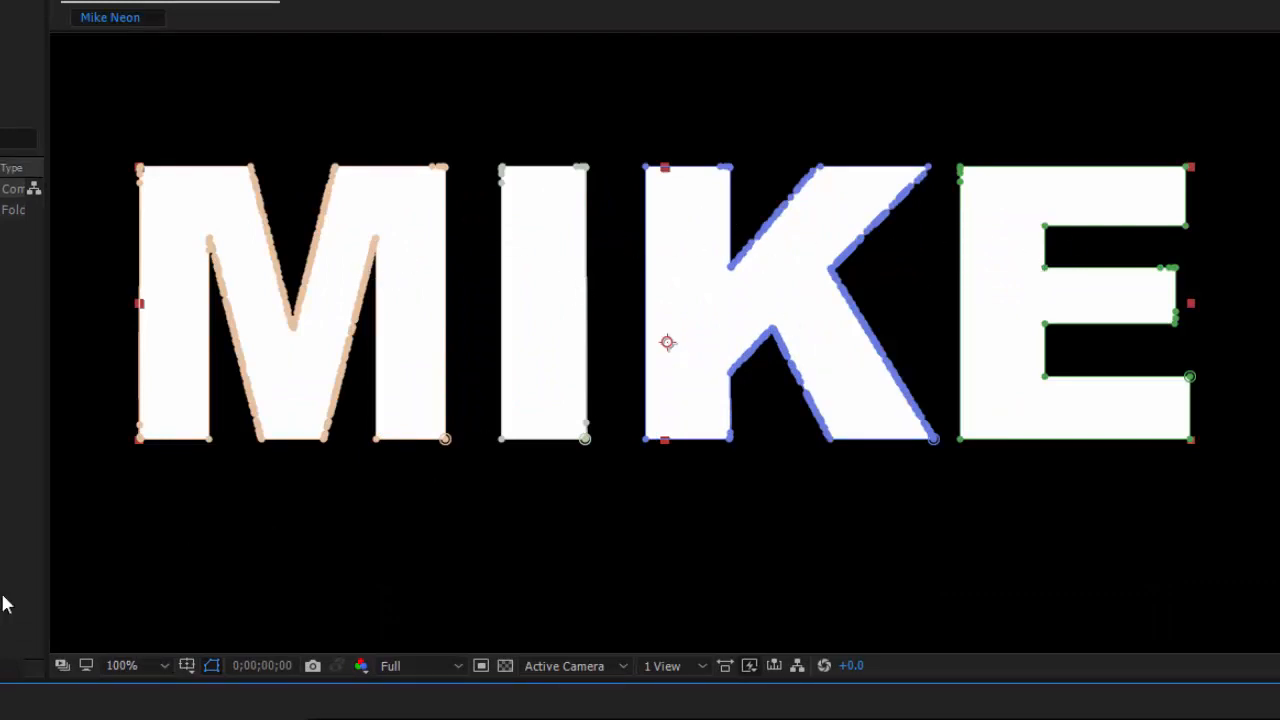
key(comma)
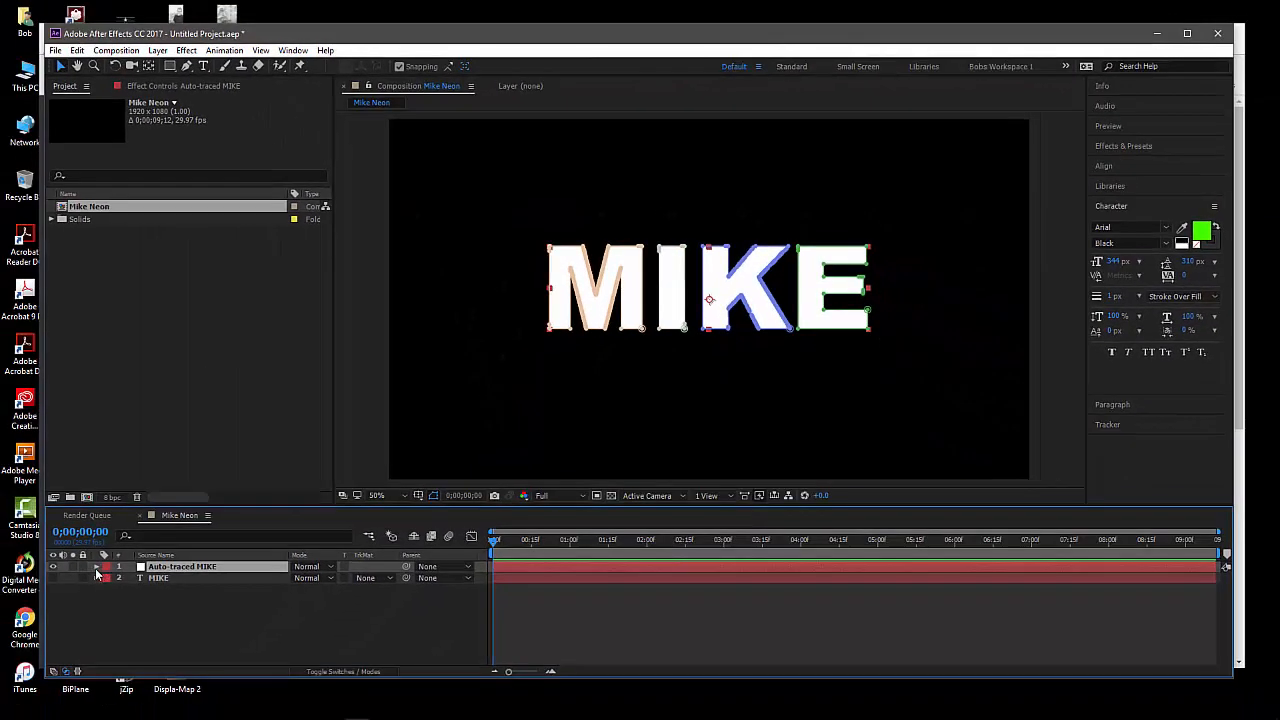
Copy Mask 1 through Mask 4 of the Auto-traced MIKE layer and collapse the layer's properties
click(52, 588)
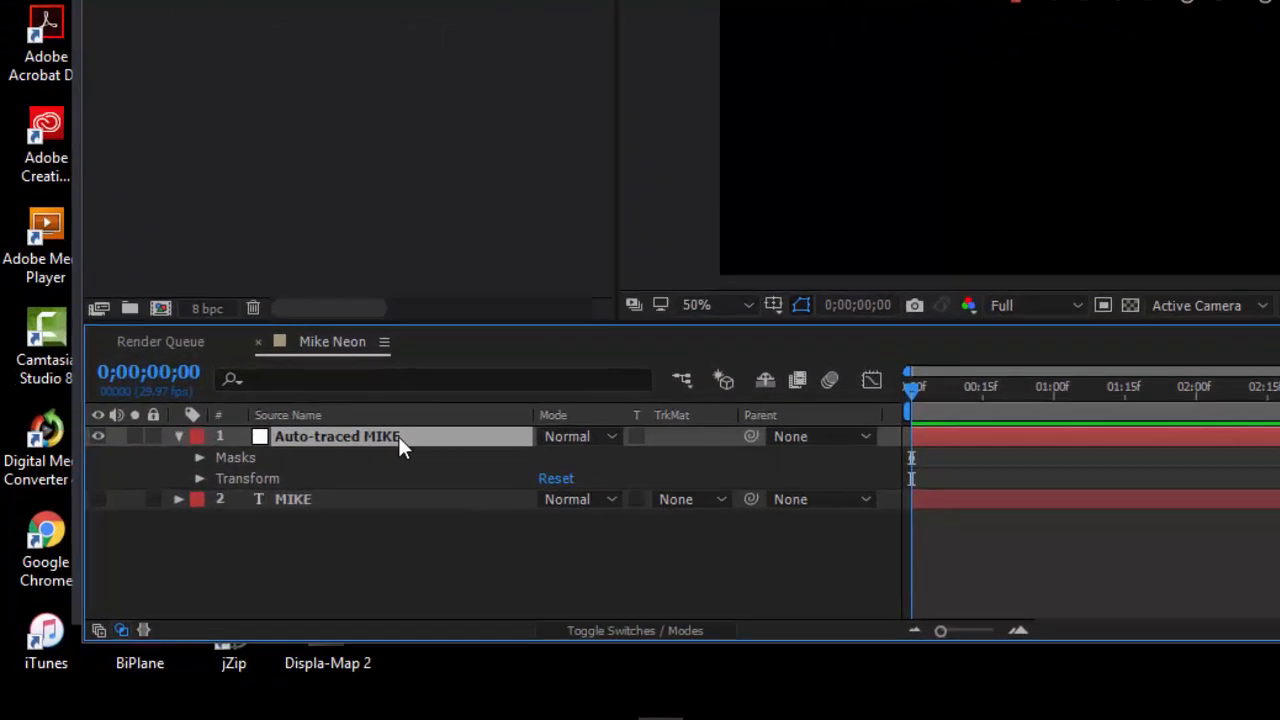
click(199, 457)
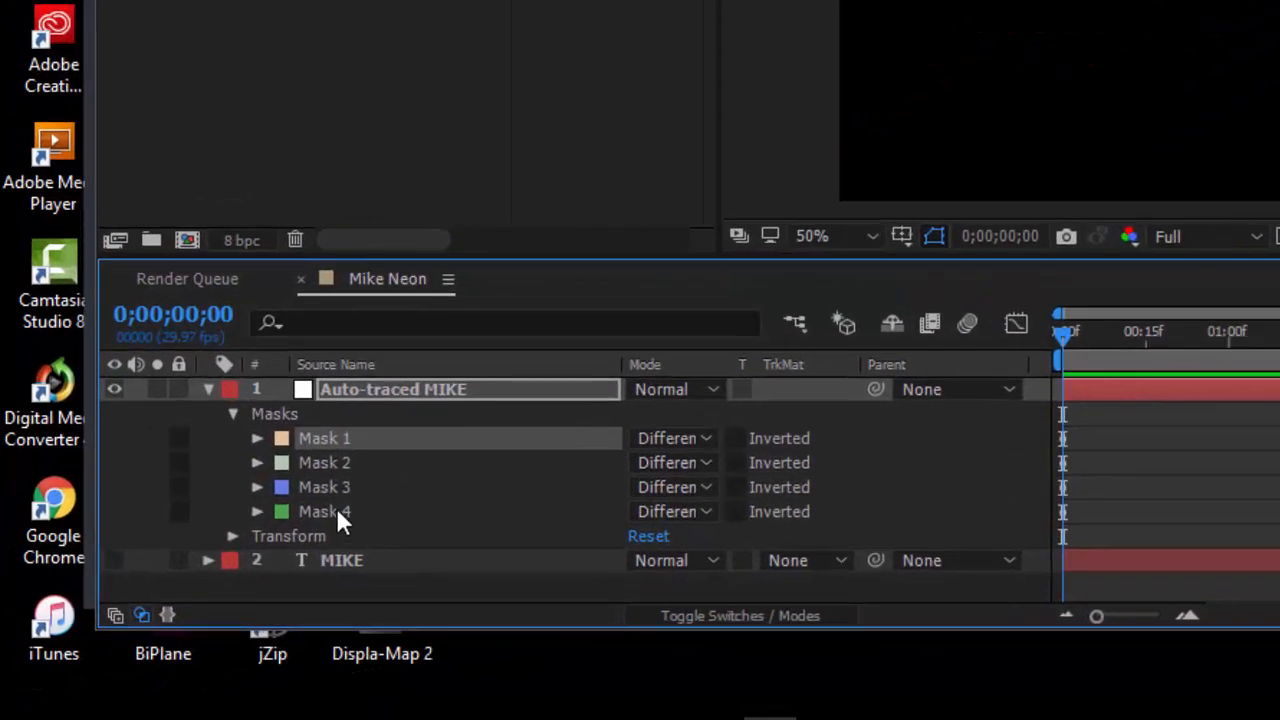
shift+click(335, 510)
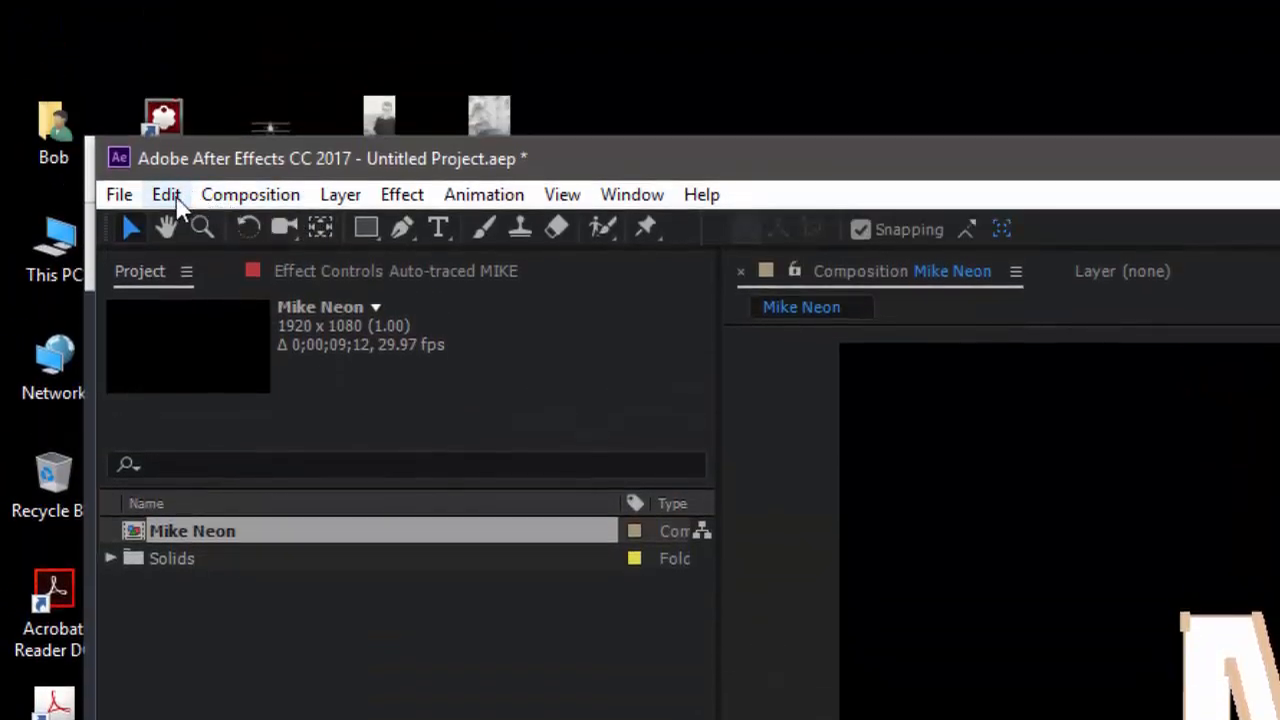
click(168, 195)
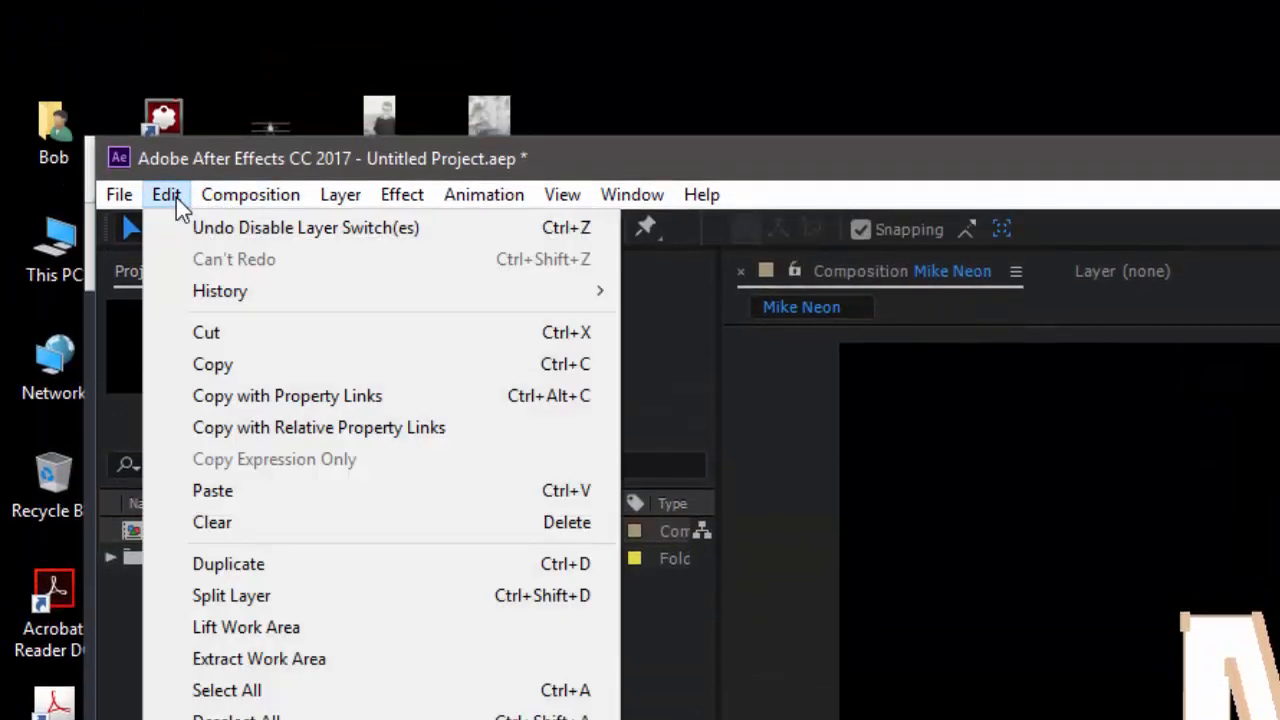
click(235, 374)
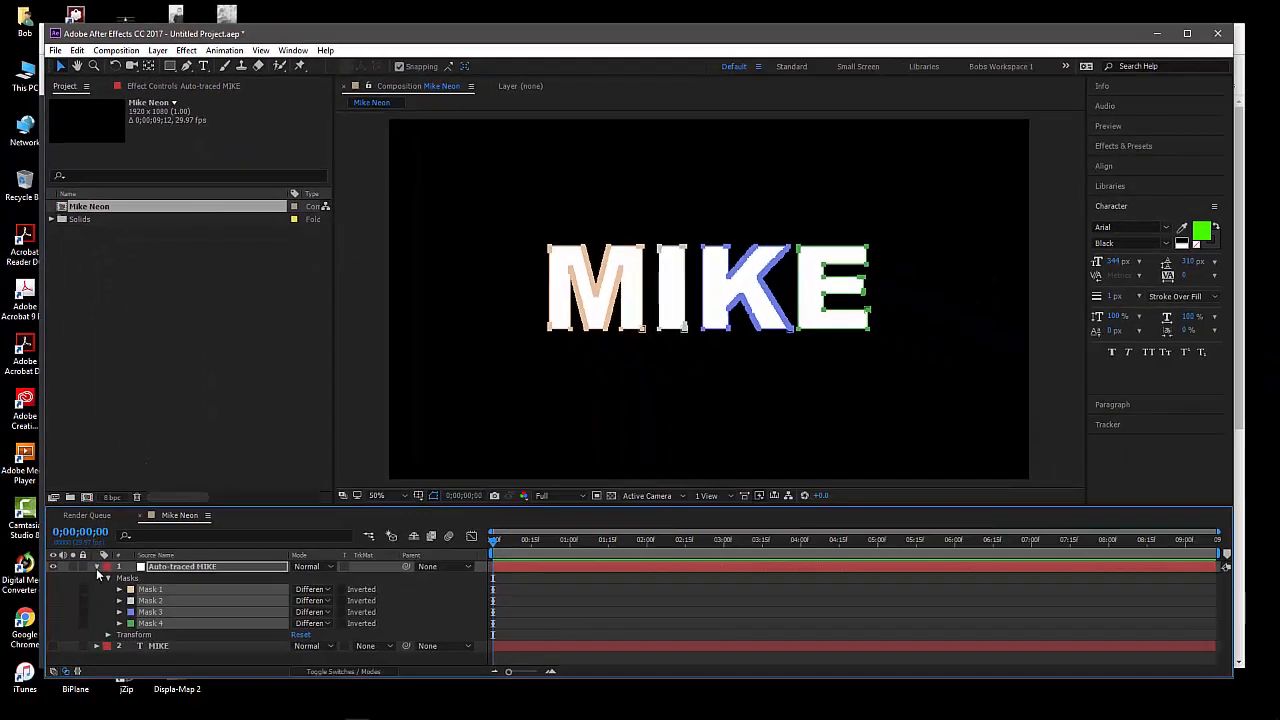
click(97, 567)
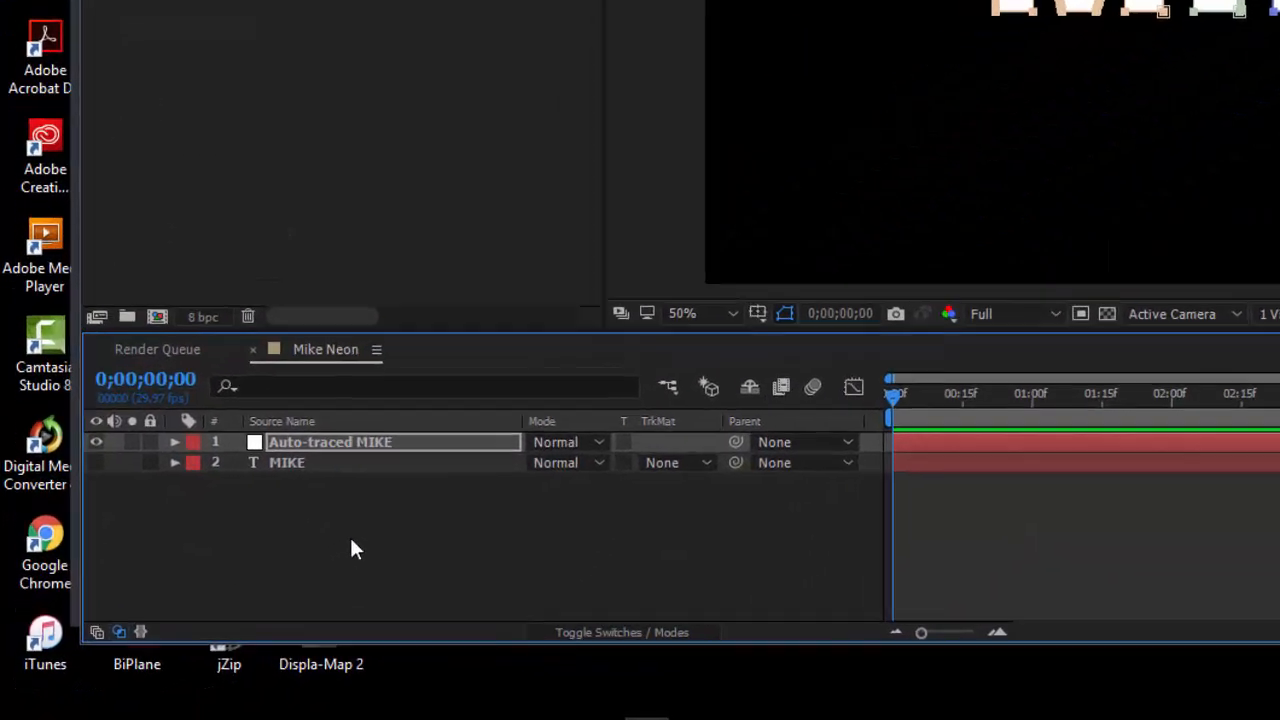
Create a new solid layer in the Mike Neon composition with its colour set to black (000000)
click(351, 540)
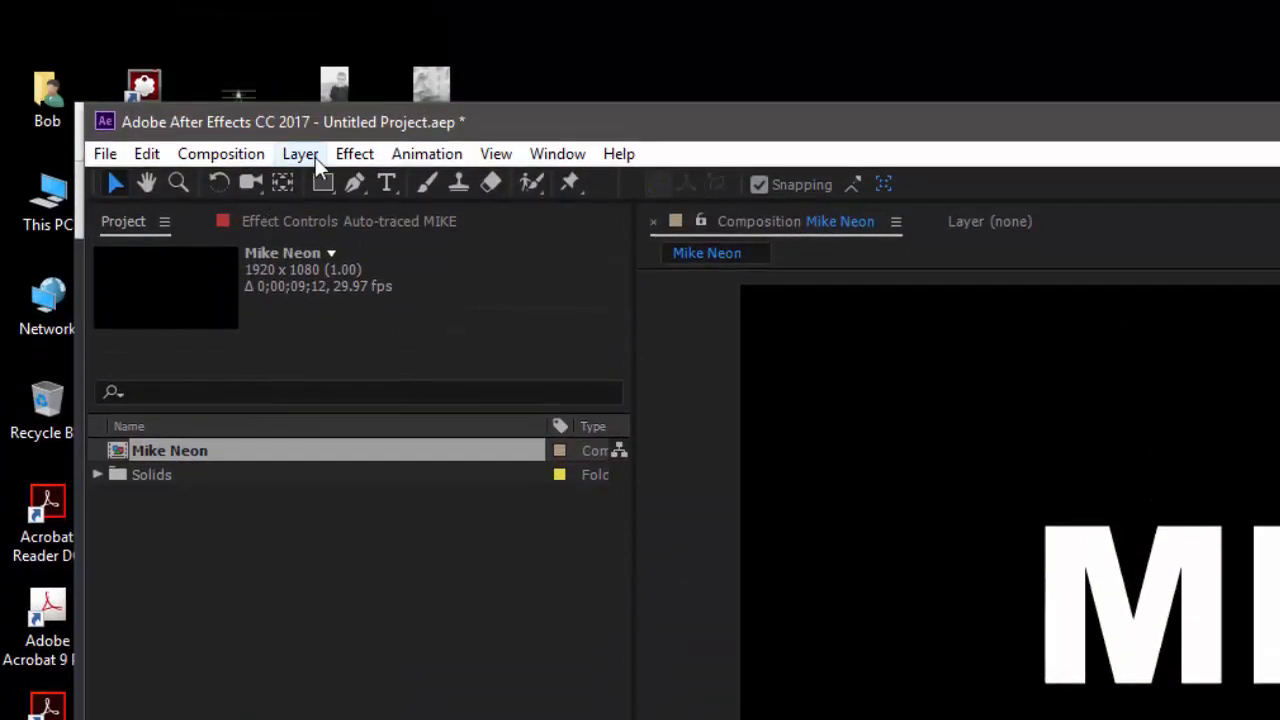
click(312, 159)
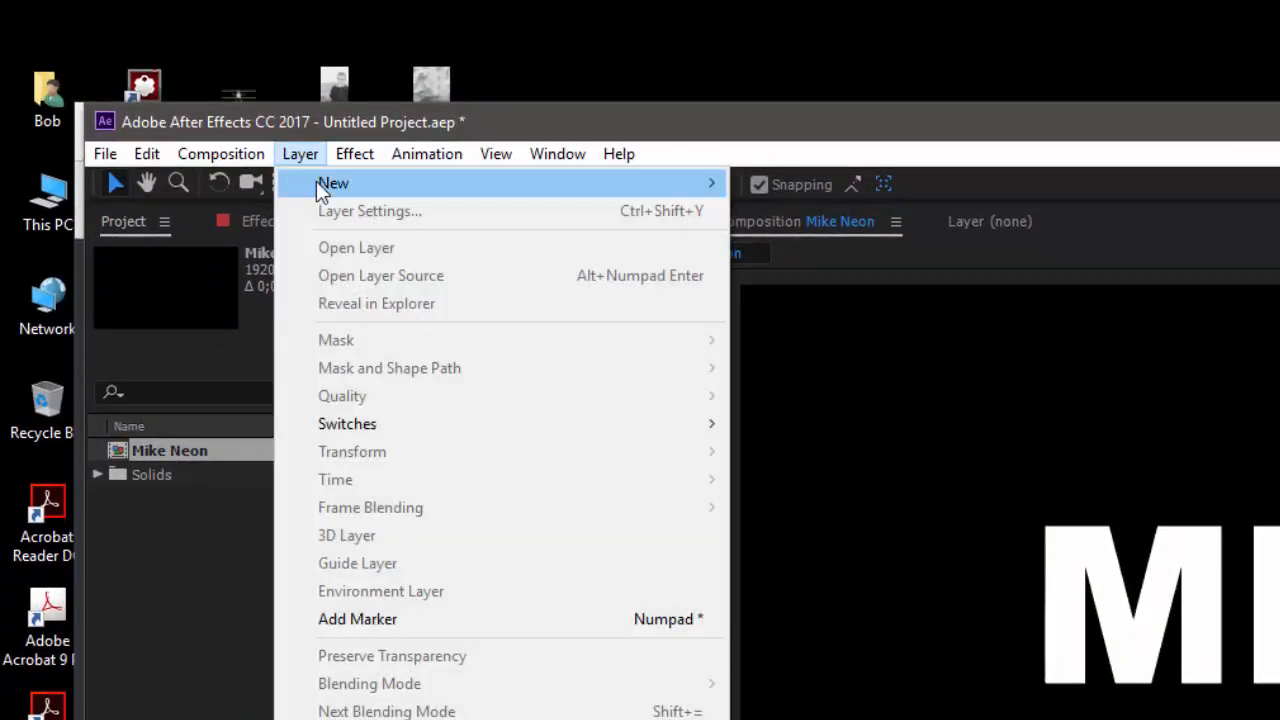
mouse_move(322, 191)
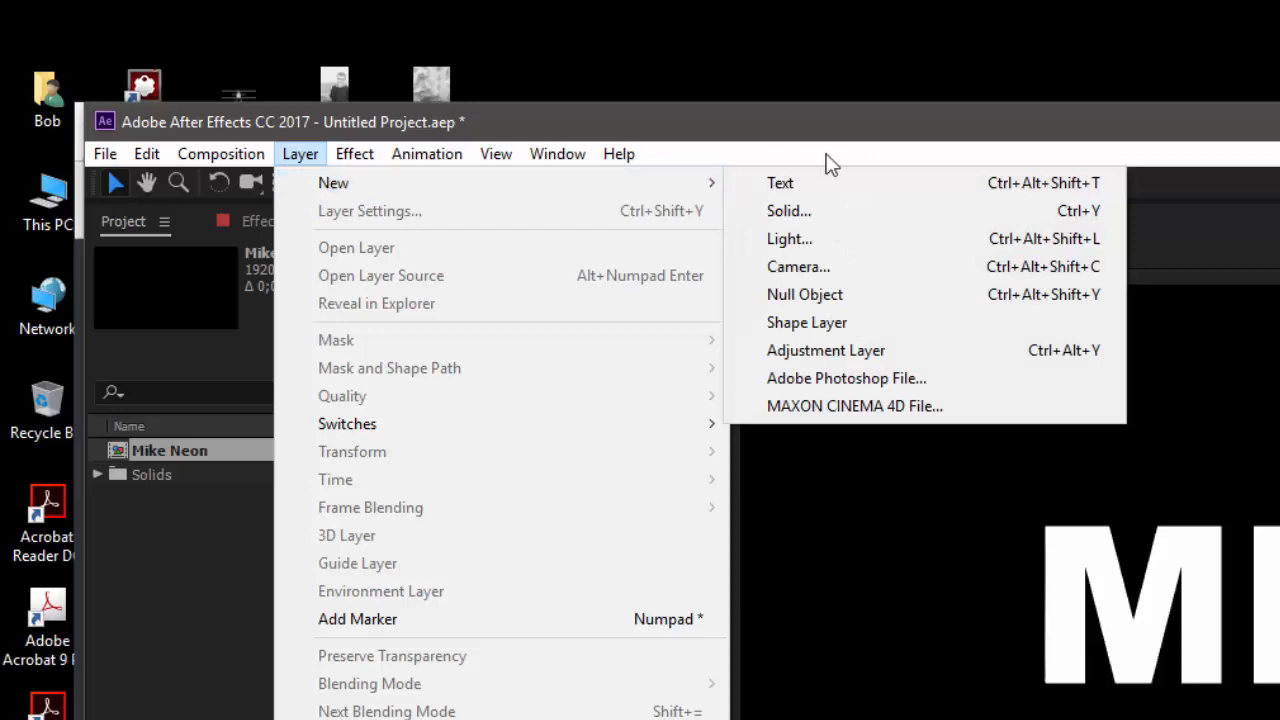
click(790, 211)
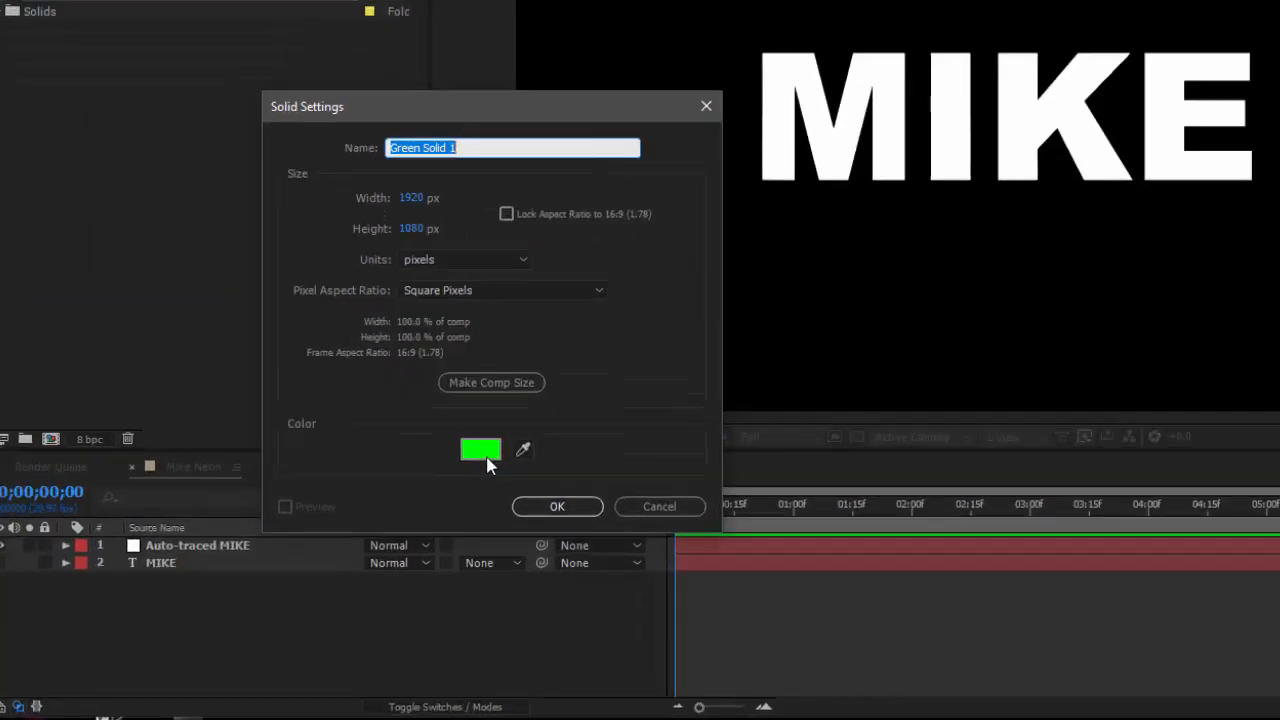
click(487, 464)
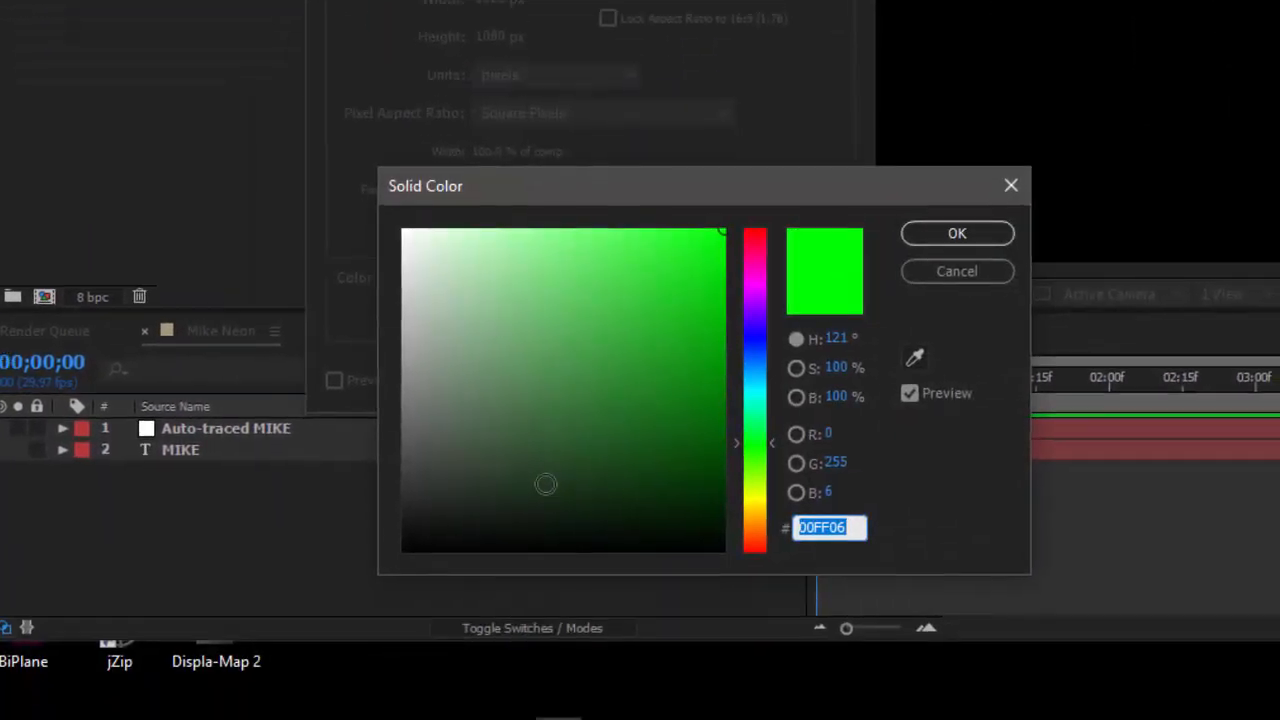
drag(435, 589, 327, 666)
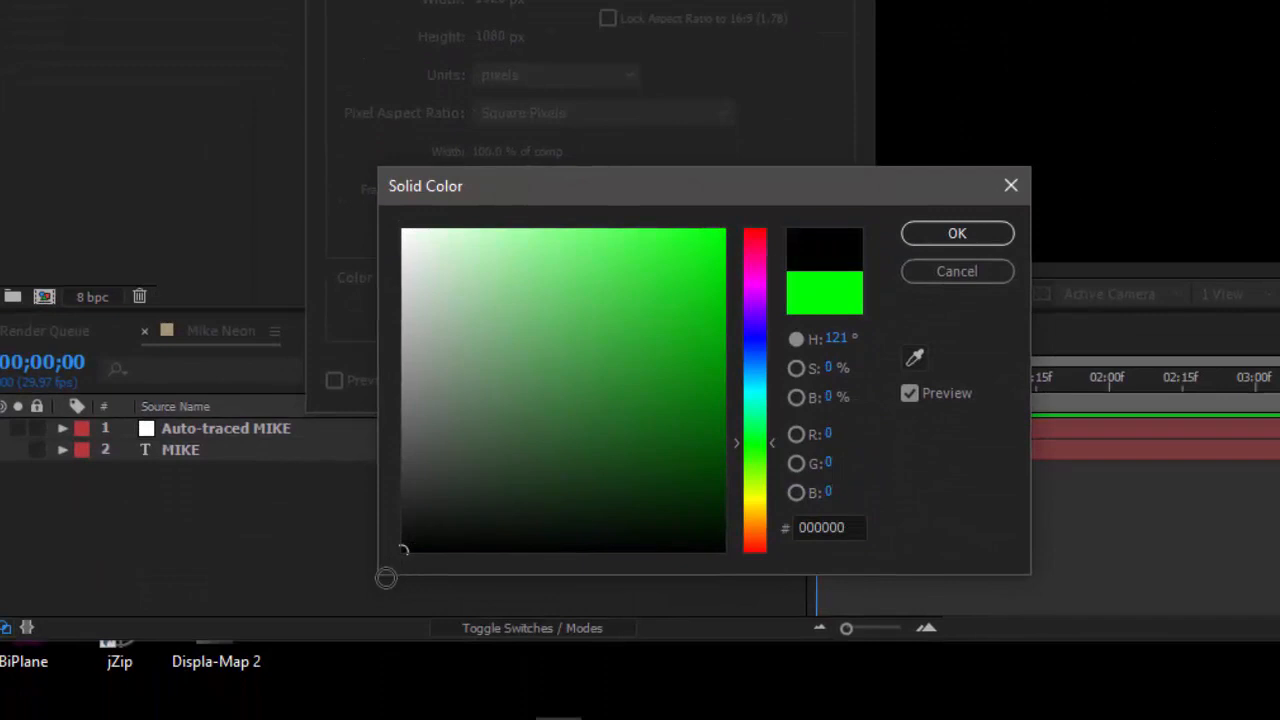
click(984, 235)
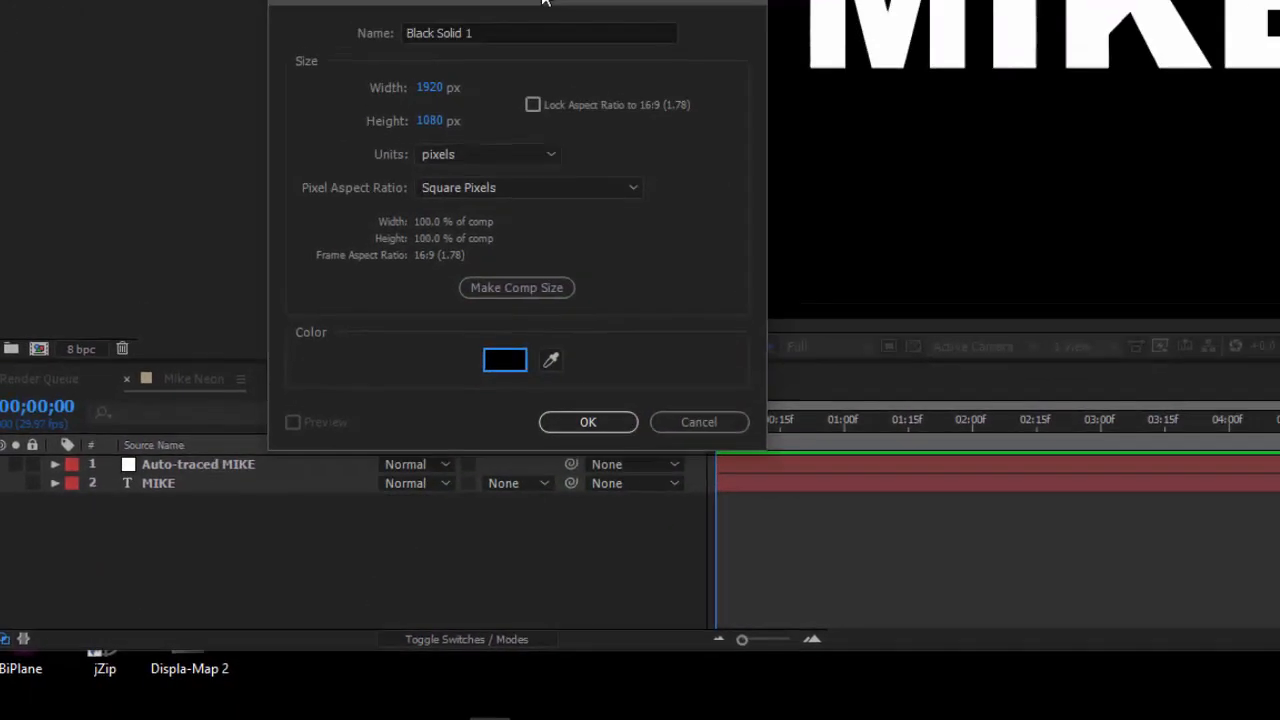
drag(546, 2, 305, 155)
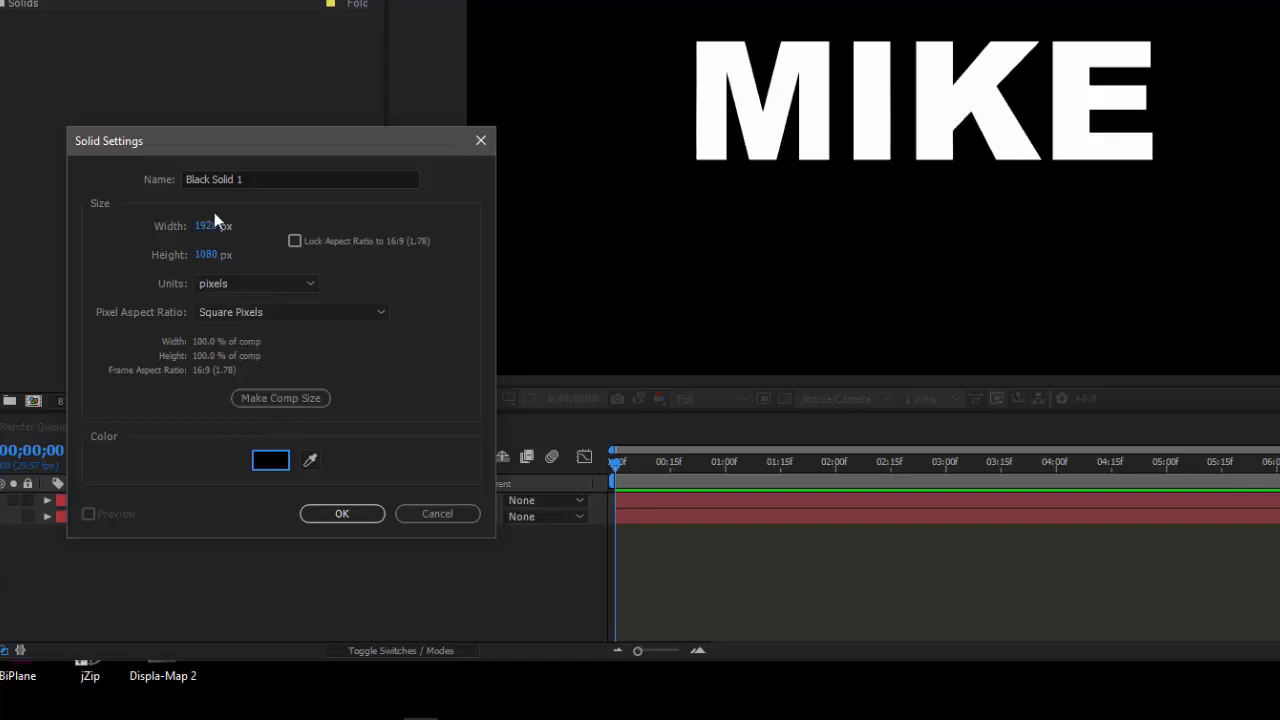
drag(233, 134, 223, 149)
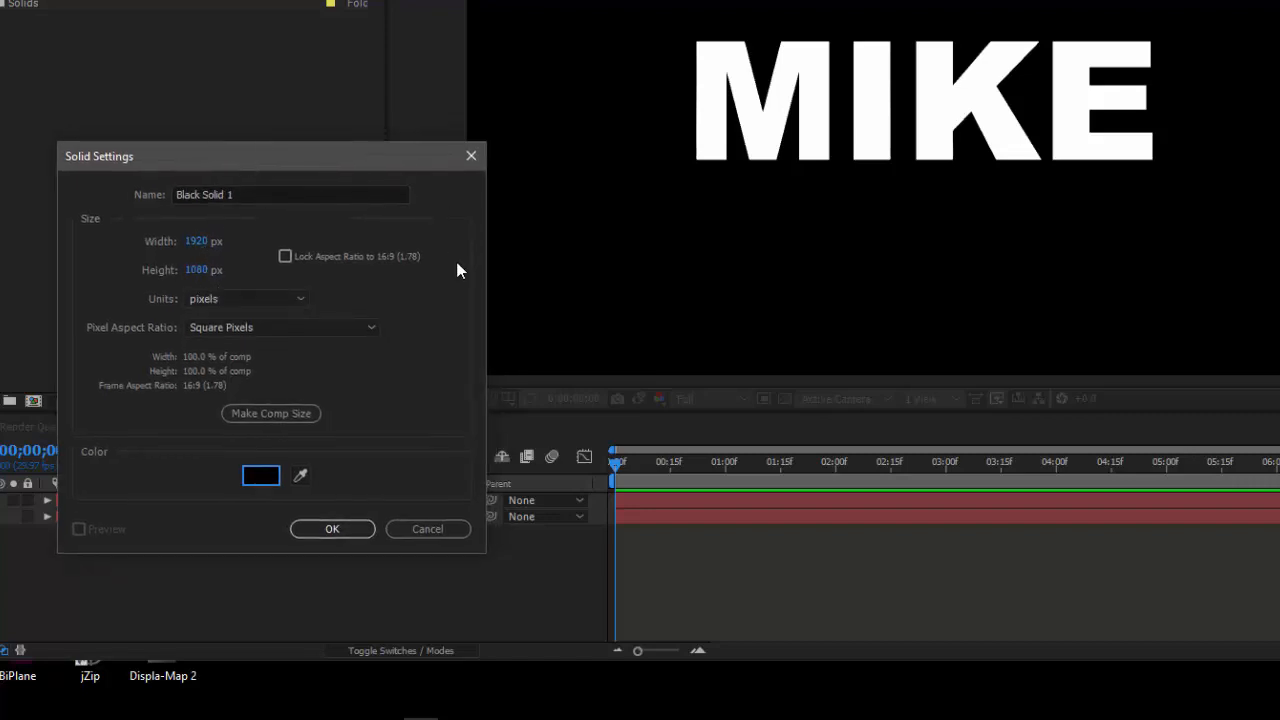
drag(392, 166, 364, 137)
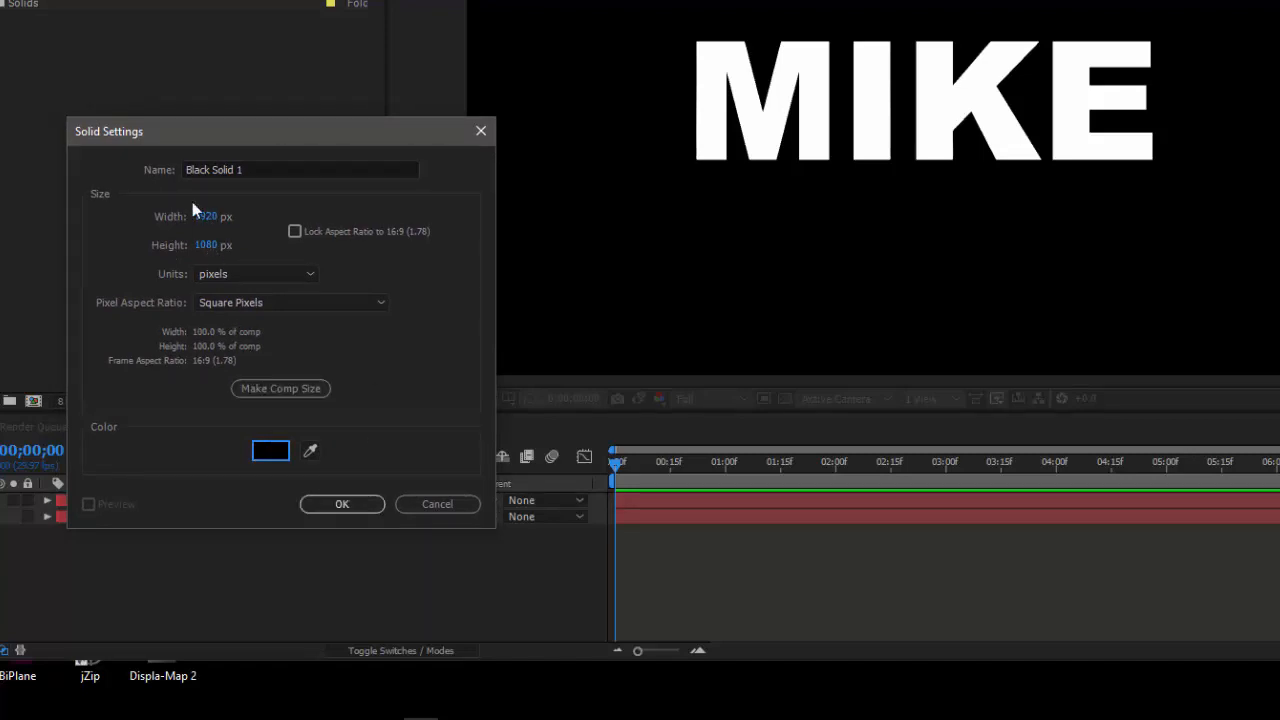
click(349, 505)
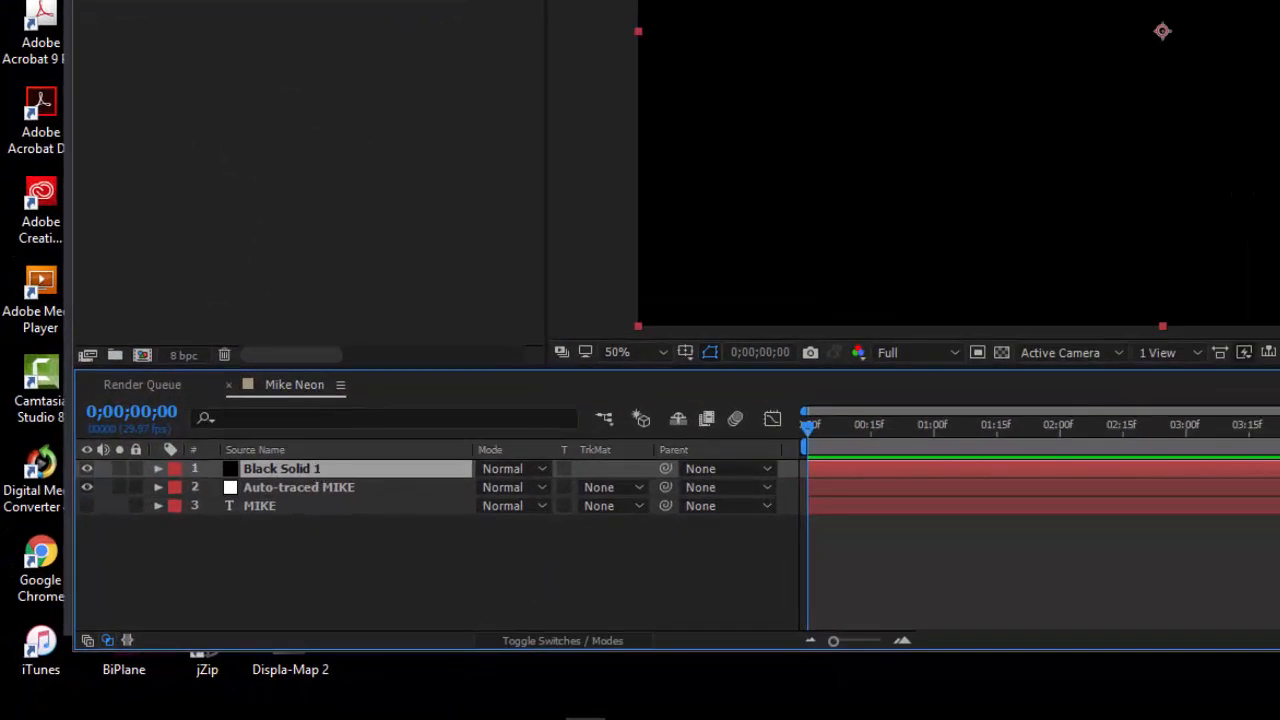
Rename the new black solid layer as Mike Neon
click(376, 489)
click(380, 507)
click(383, 549)
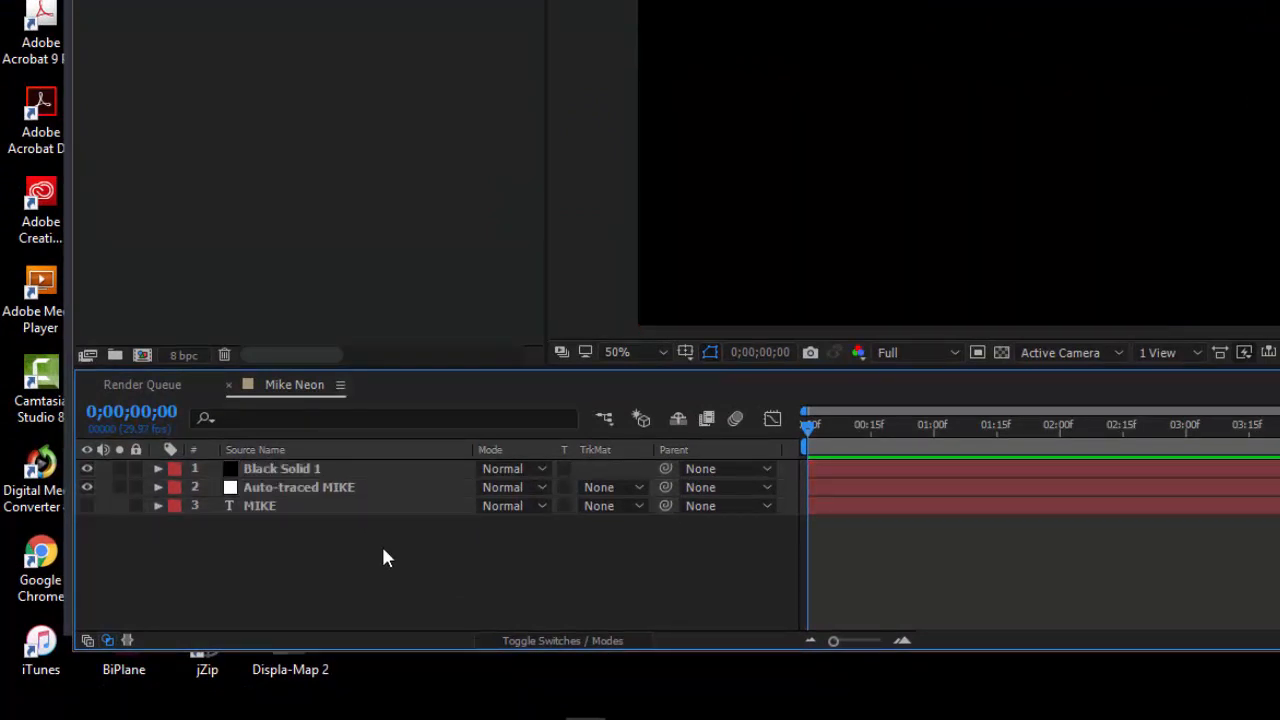
click(337, 470)
click(333, 469)
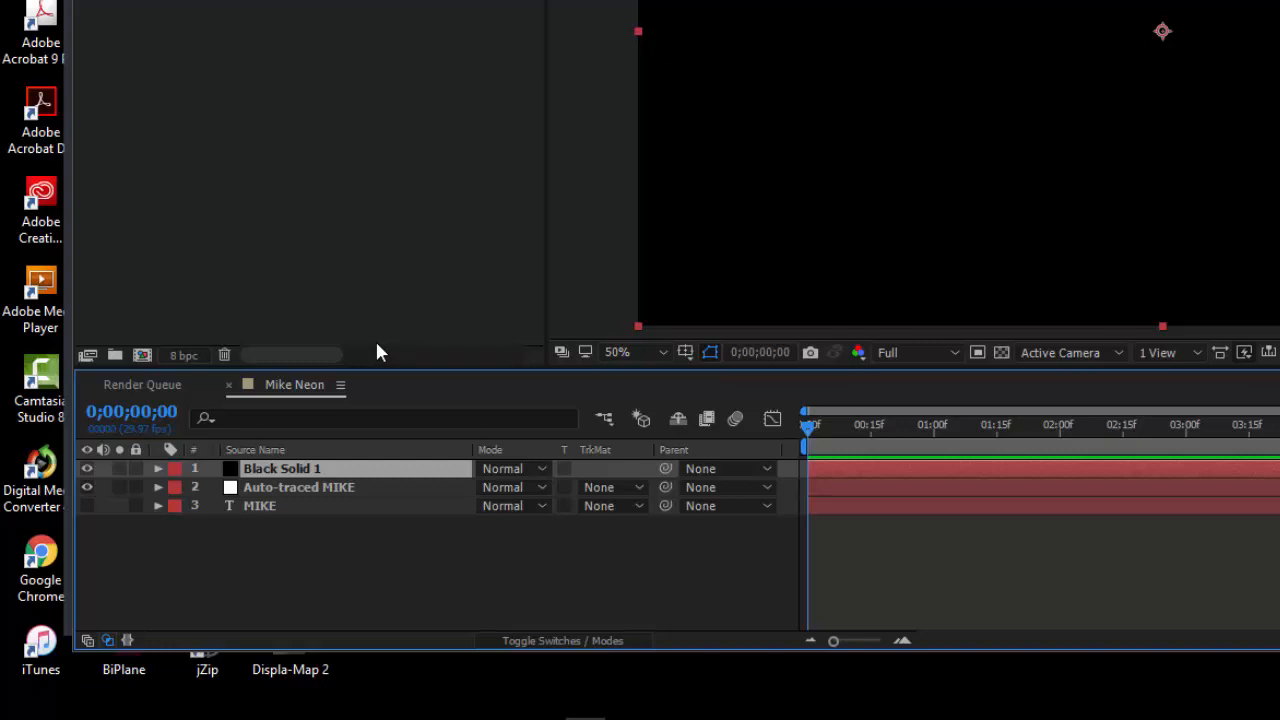
key(Return)
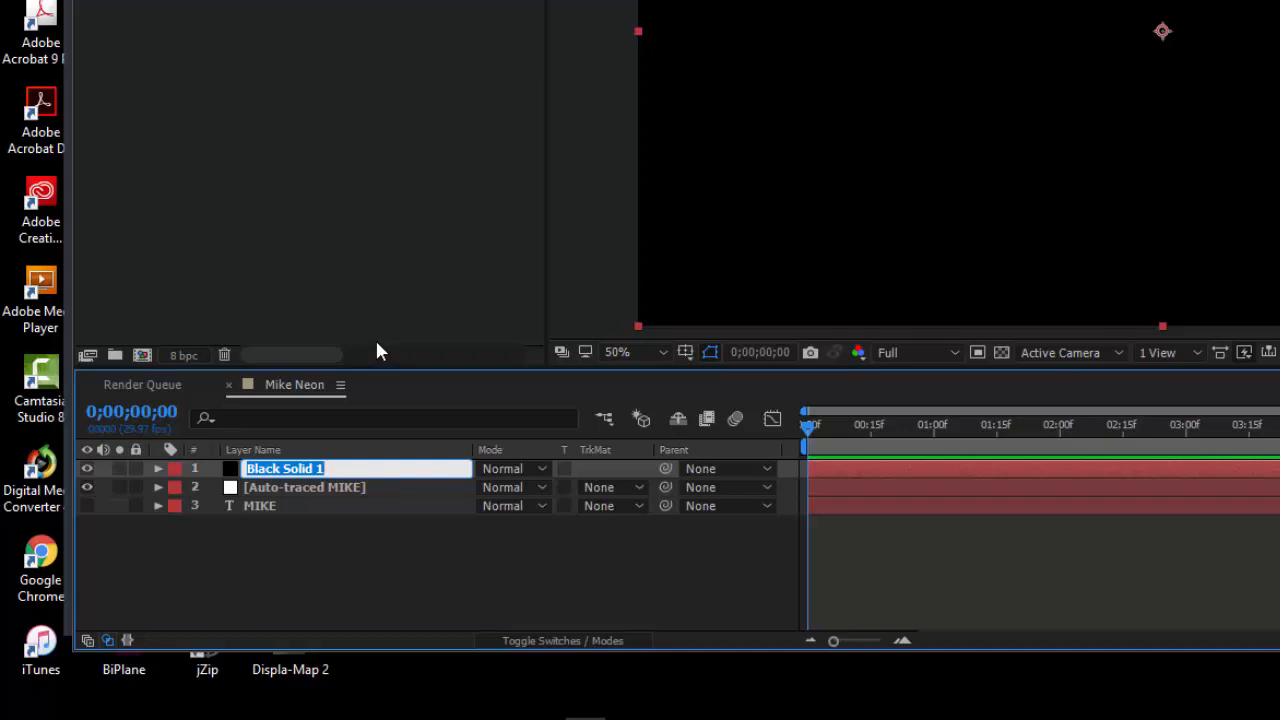
text(Mik)
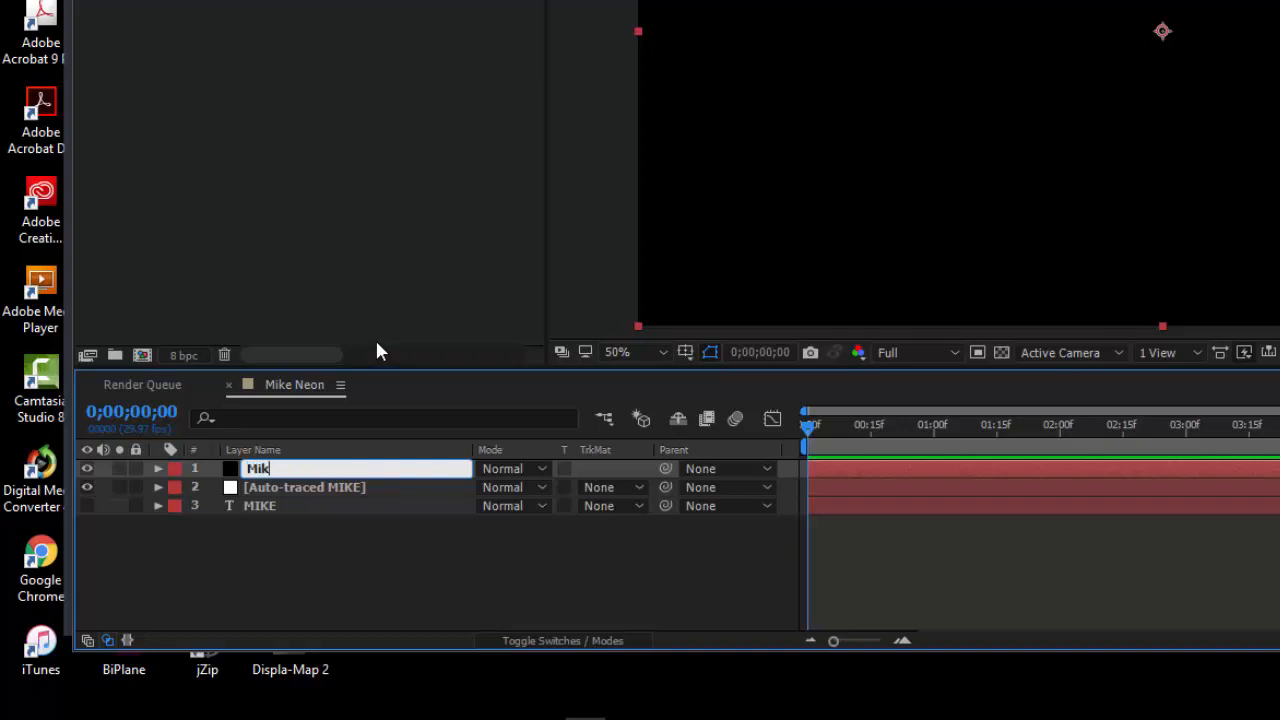
text(e Neon)
click(354, 579)
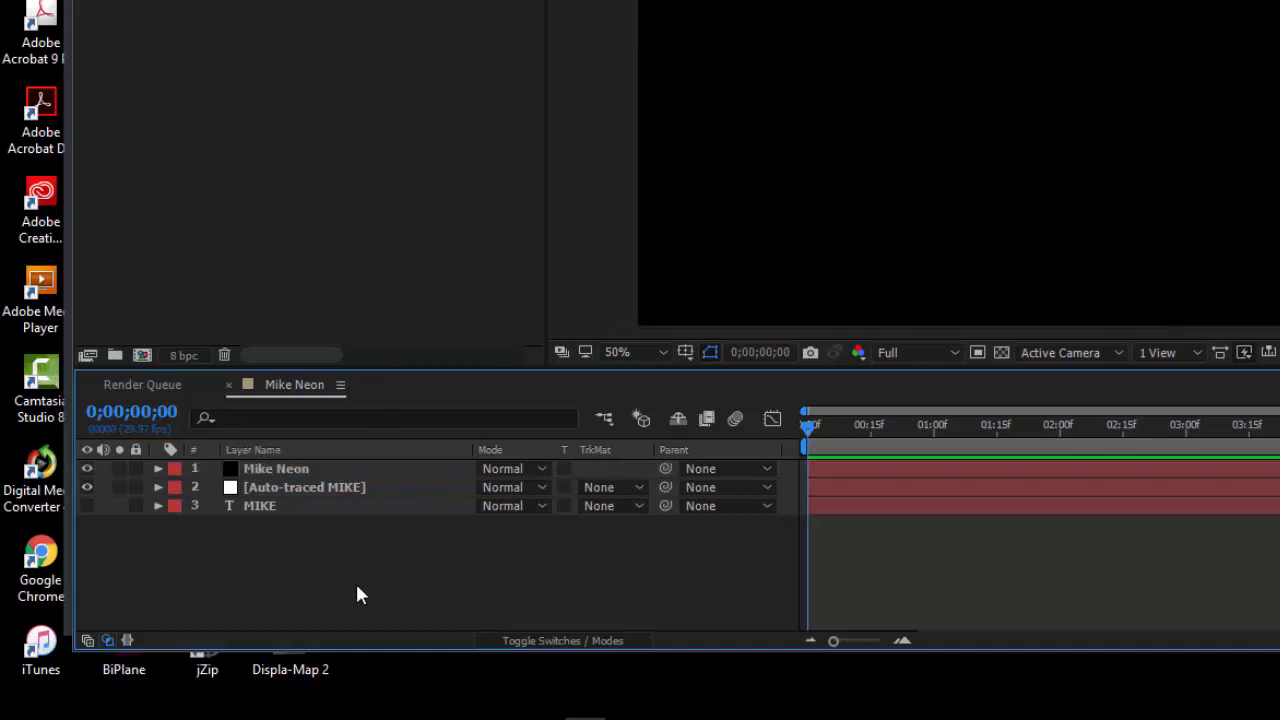
Paste the copied masks onto the Mike Neon solid layer
click(338, 468)
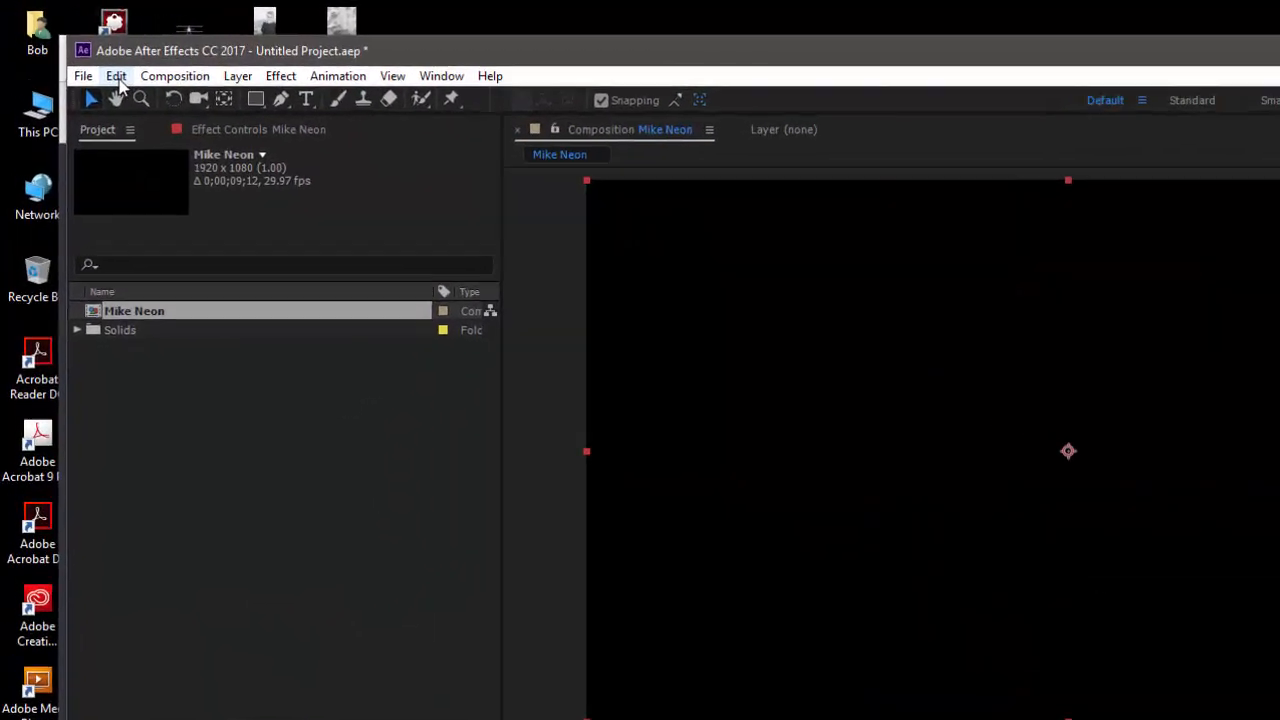
click(90, 57)
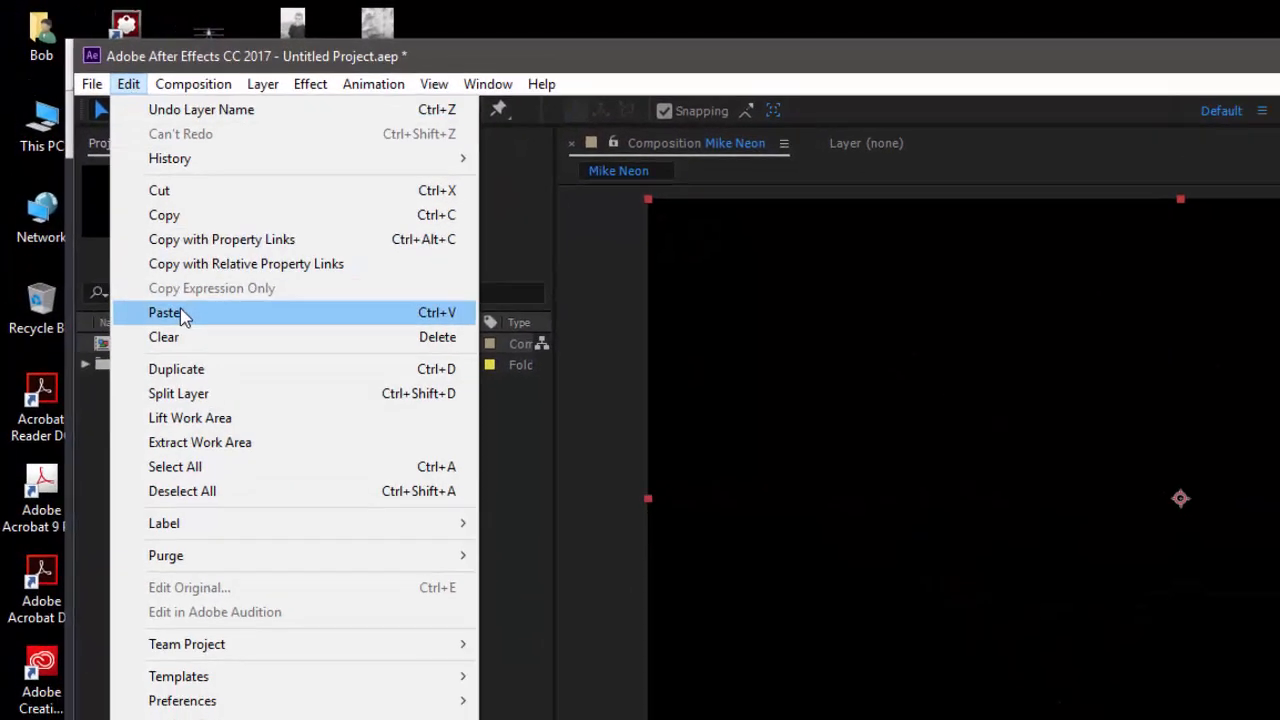
click(190, 324)
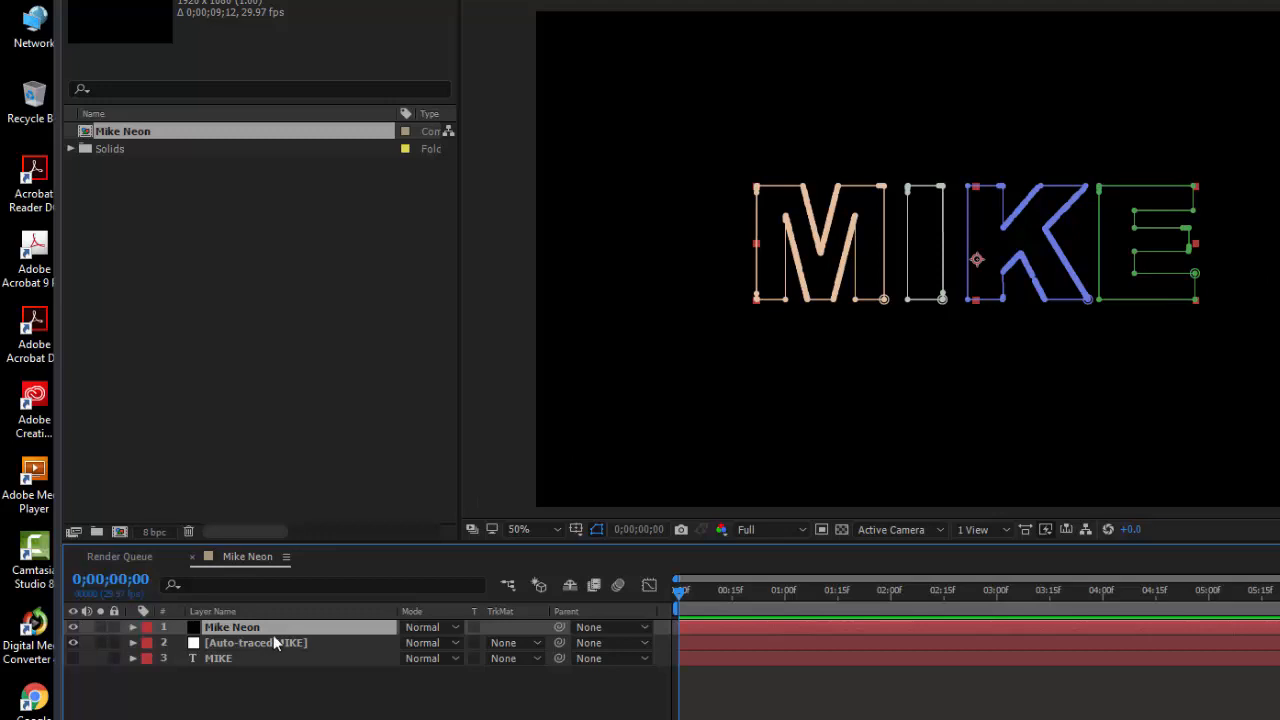
Examine Mask 1 through Mask 4 of the Mike Neon layer one by one, and collapse the layer's properties
click(133, 627)
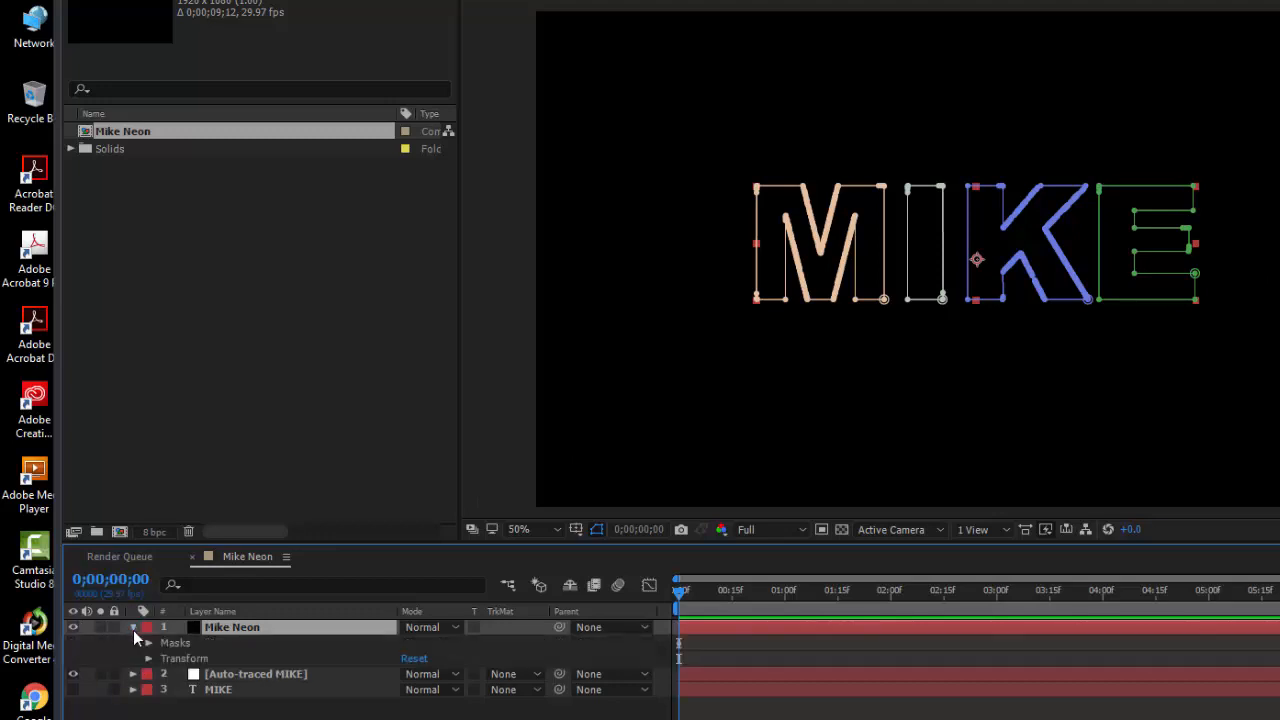
click(180, 645)
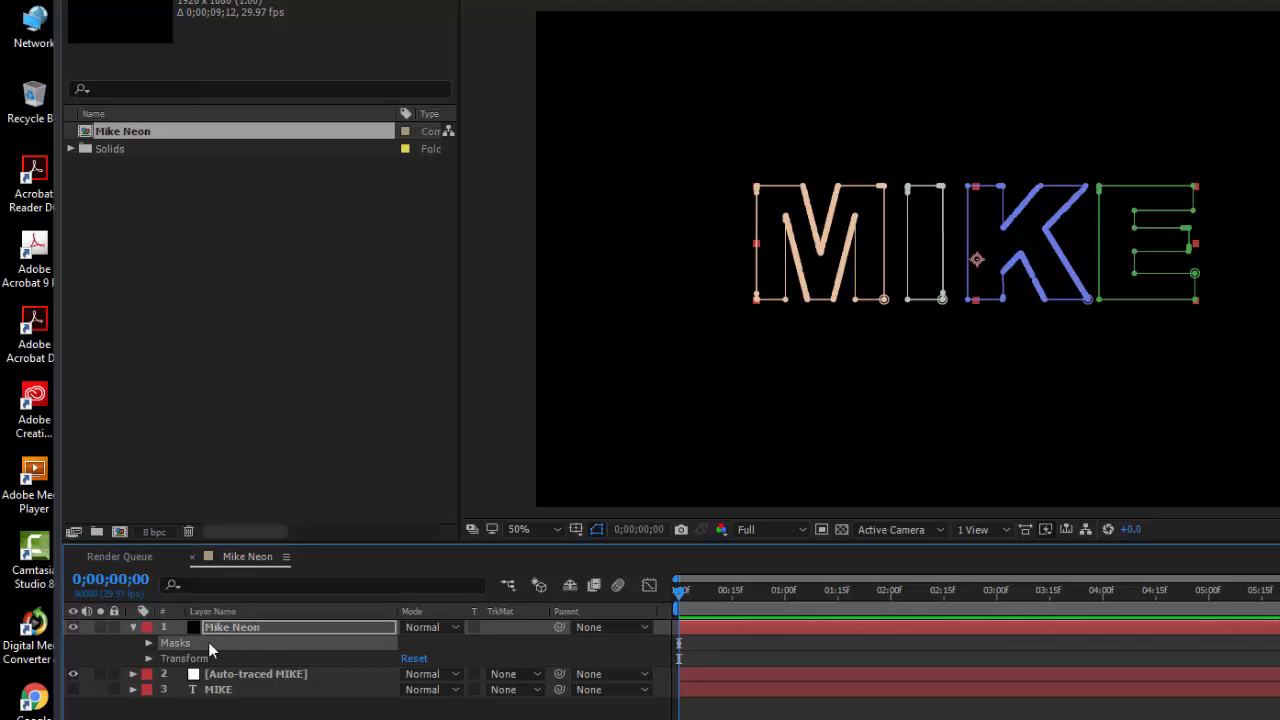
click(148, 643)
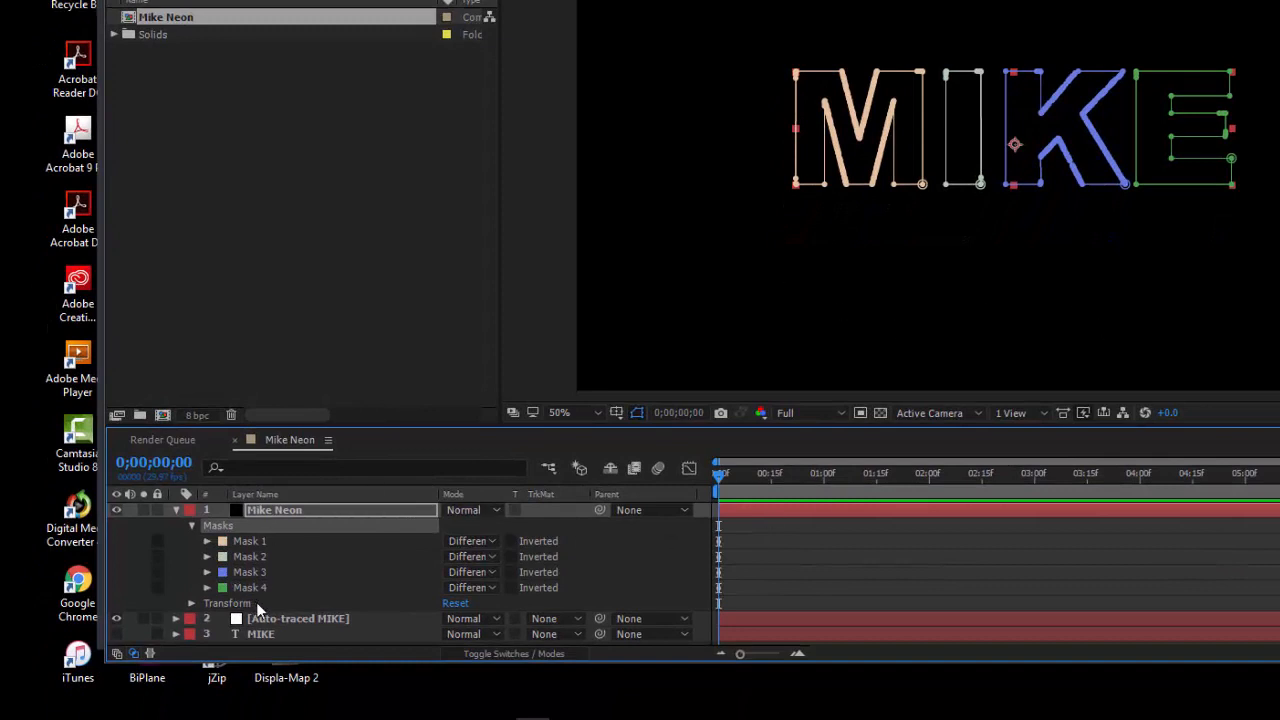
click(255, 543)
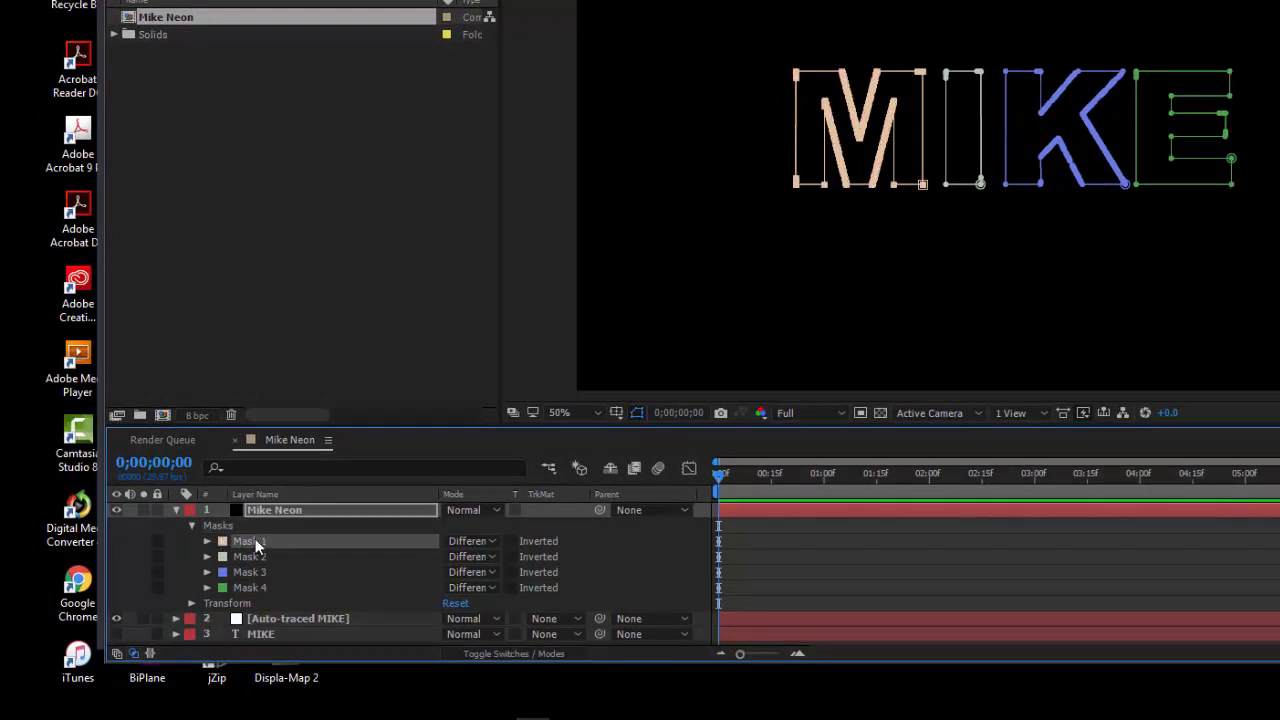
click(254, 558)
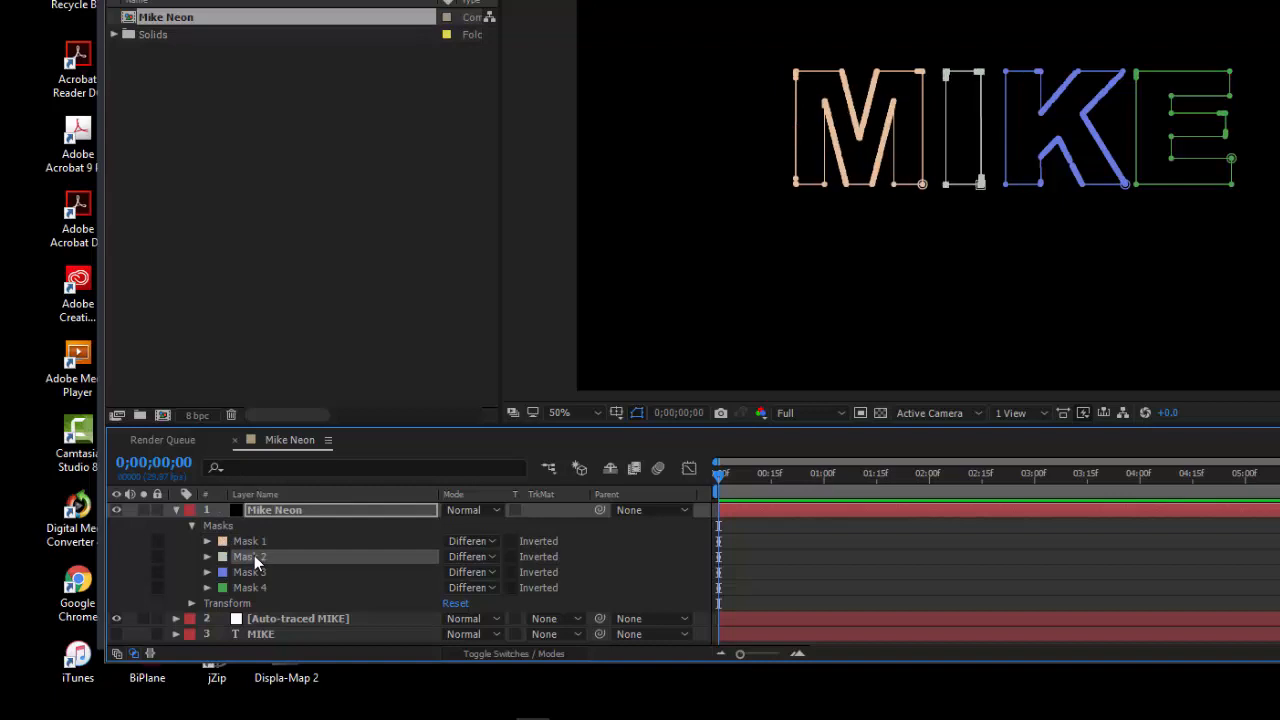
click(255, 576)
click(253, 588)
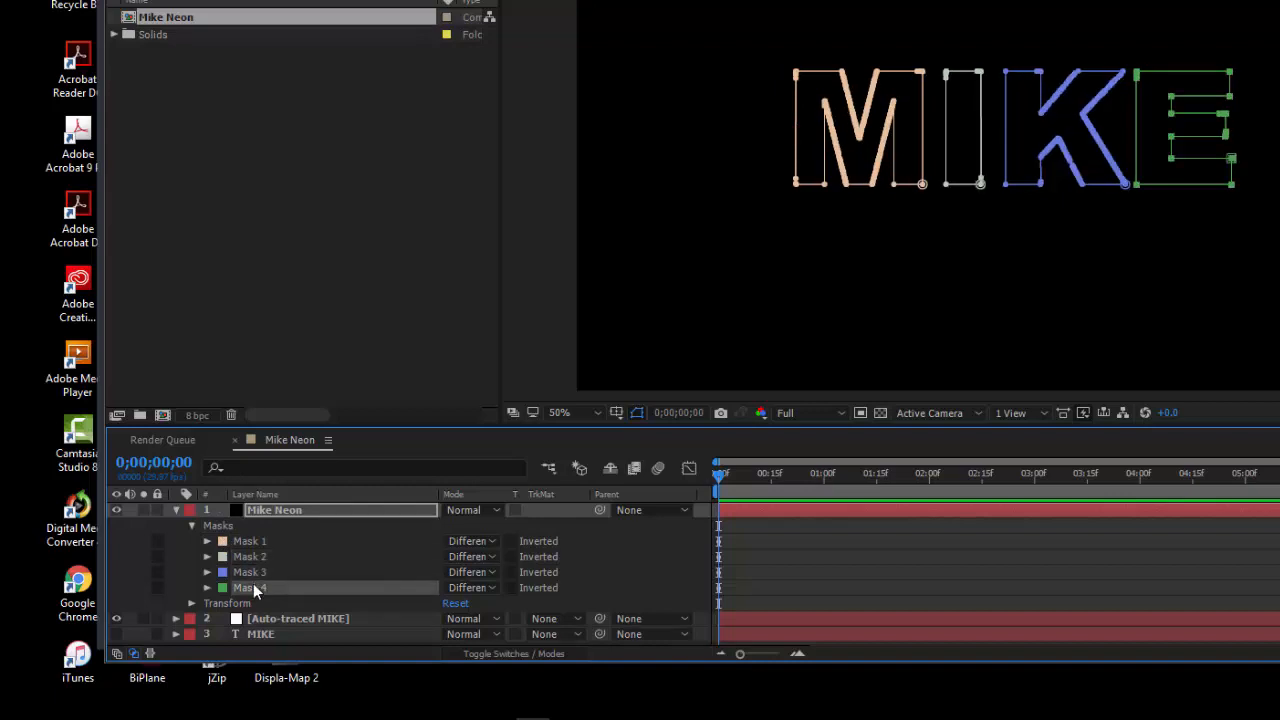
click(285, 512)
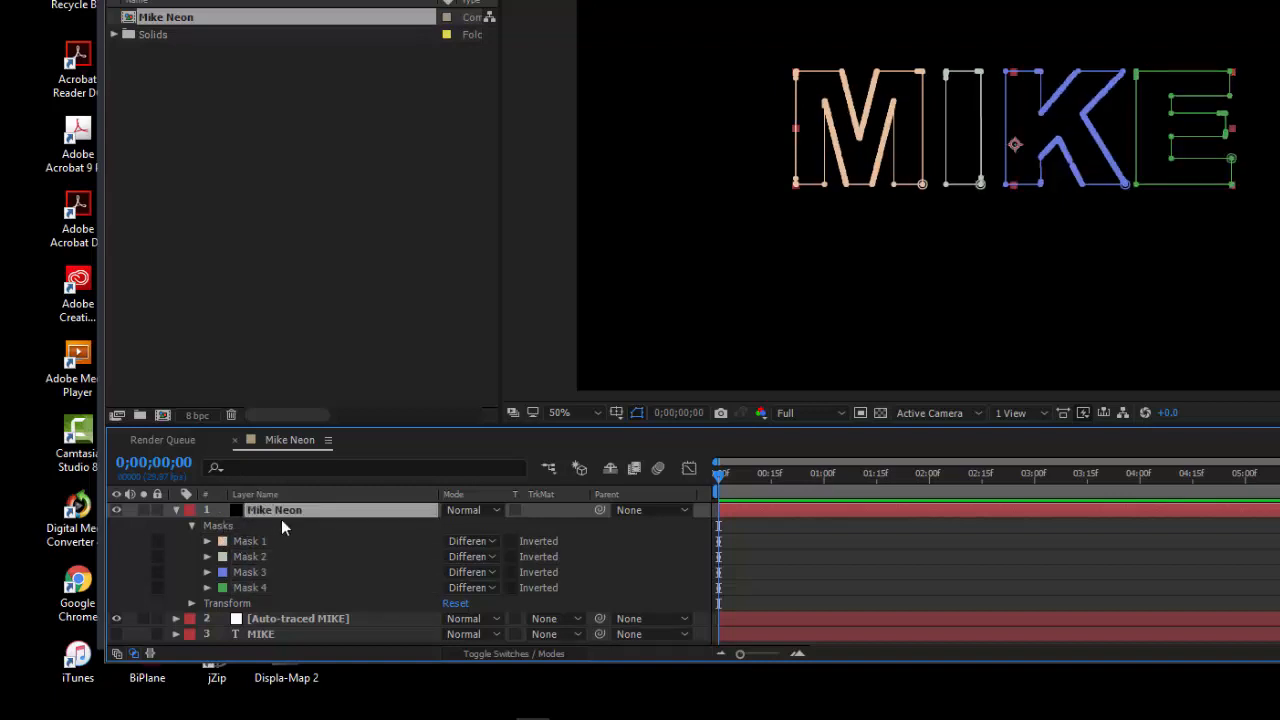
click(175, 509)
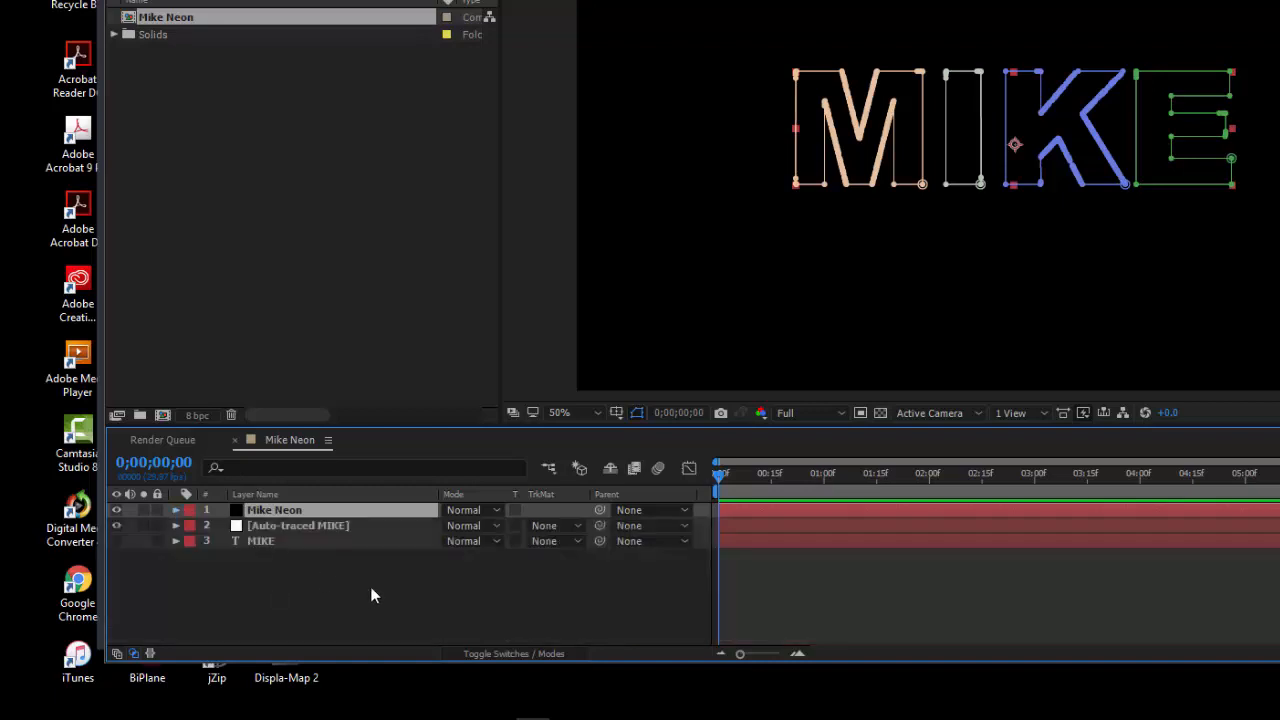
Hide the Auto-traced MIKE layer and select the Mike Neon layer, making the timeline area slightly shorter
click(117, 525)
click(310, 527)
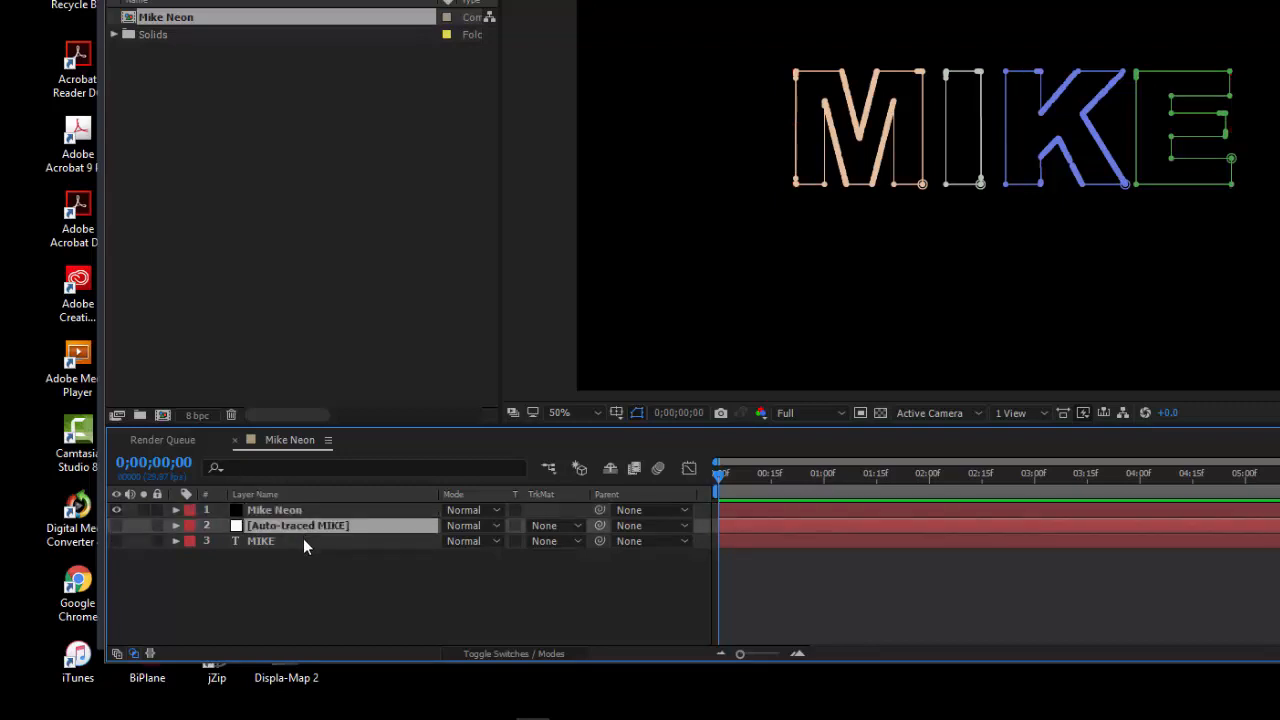
click(303, 541)
click(288, 526)
click(298, 508)
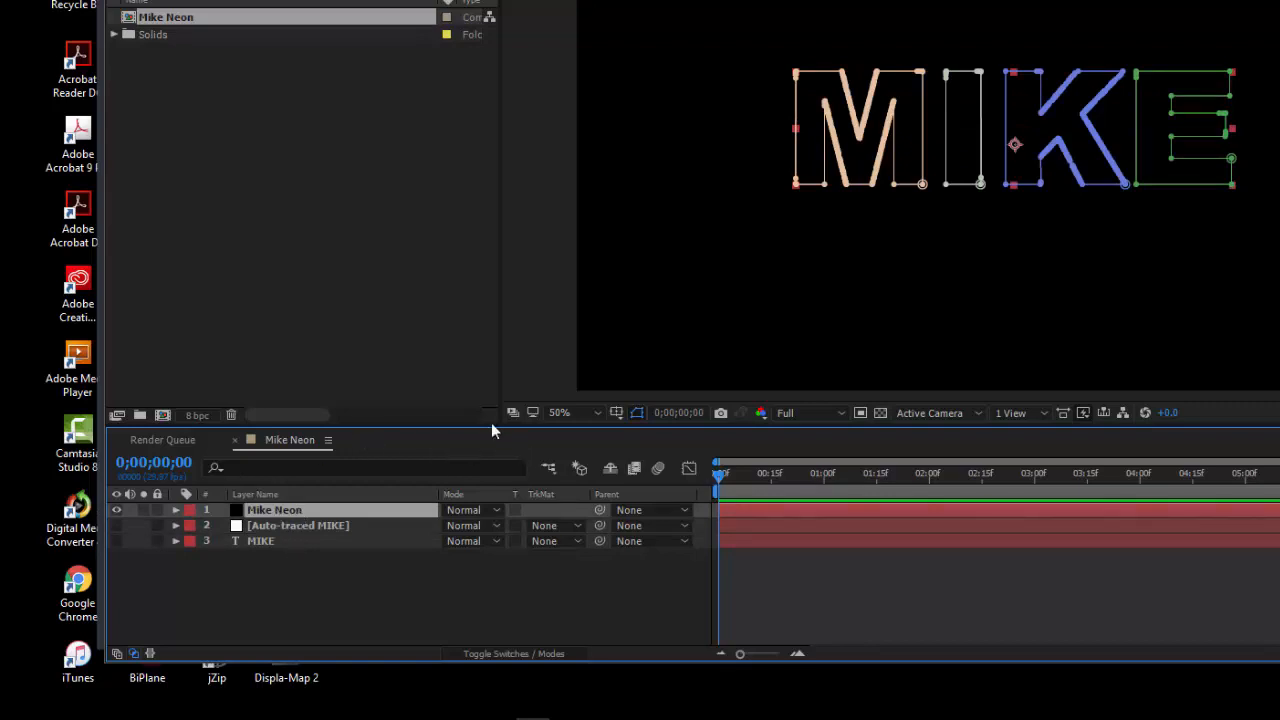
drag(500, 428, 500, 441)
click(491, 608)
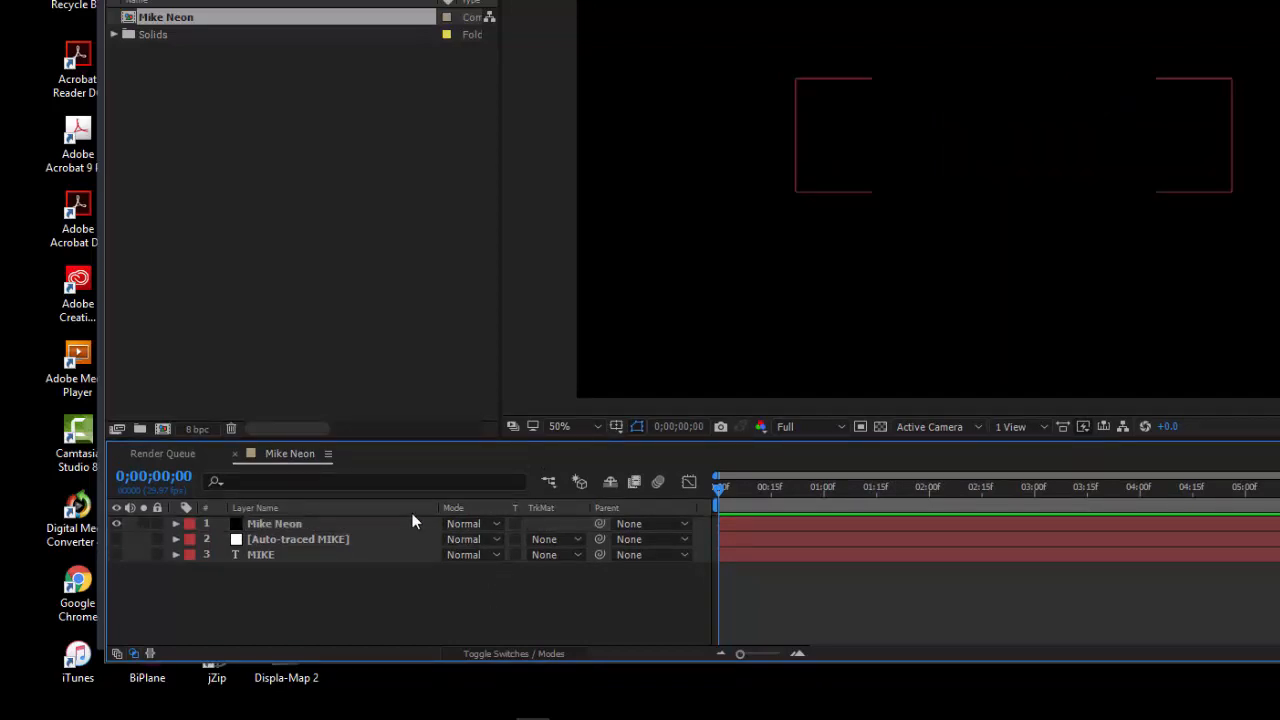
click(294, 525)
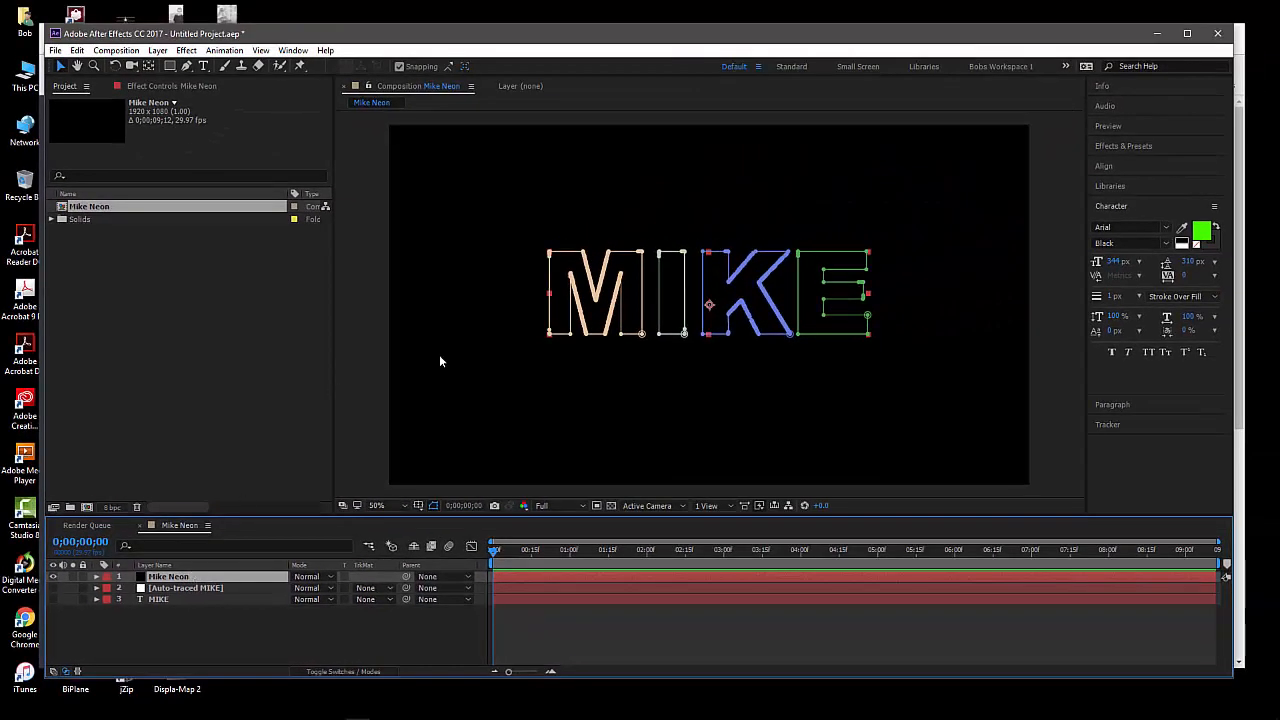
mouse_move(662, 42)
mouse_down()
mouse_move(674, 40)
mouse_move(657, 40)
mouse_move(658, 54)
mouse_up()
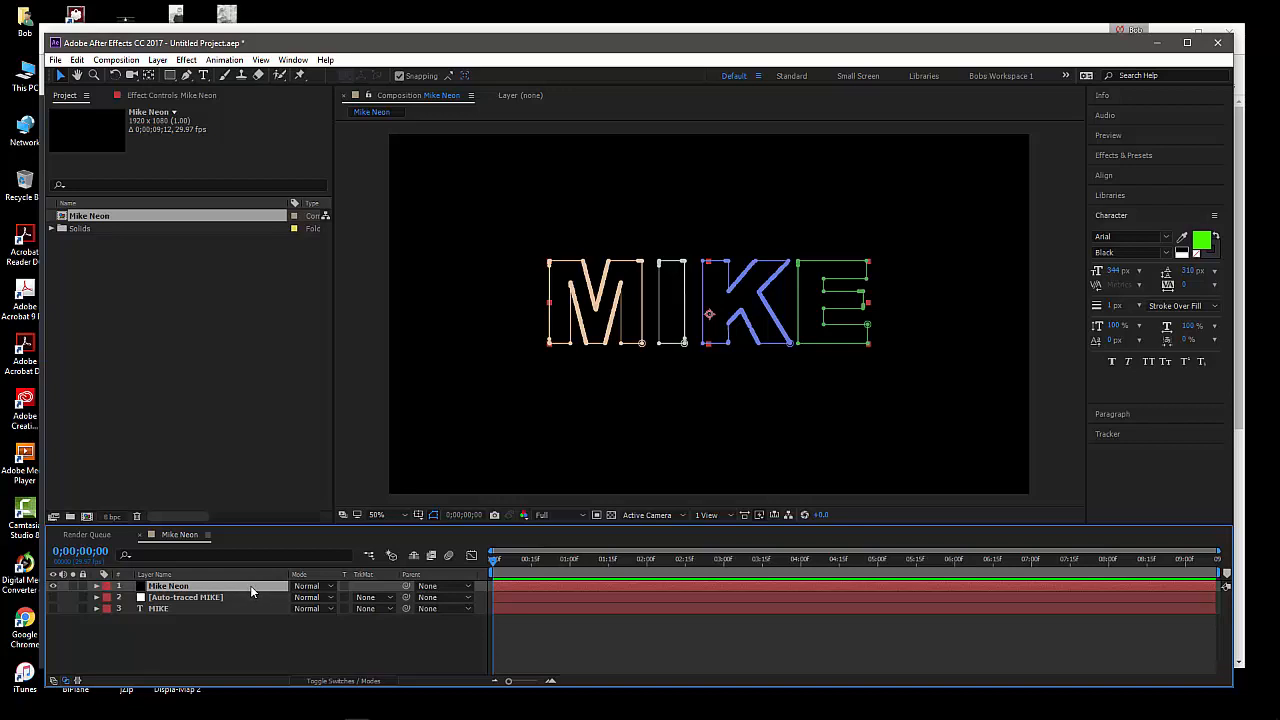
Switch to the Chrome window with the Video Copilot website and look through its home page down to the products
key(alt+Tab)
key(alt+Tab)
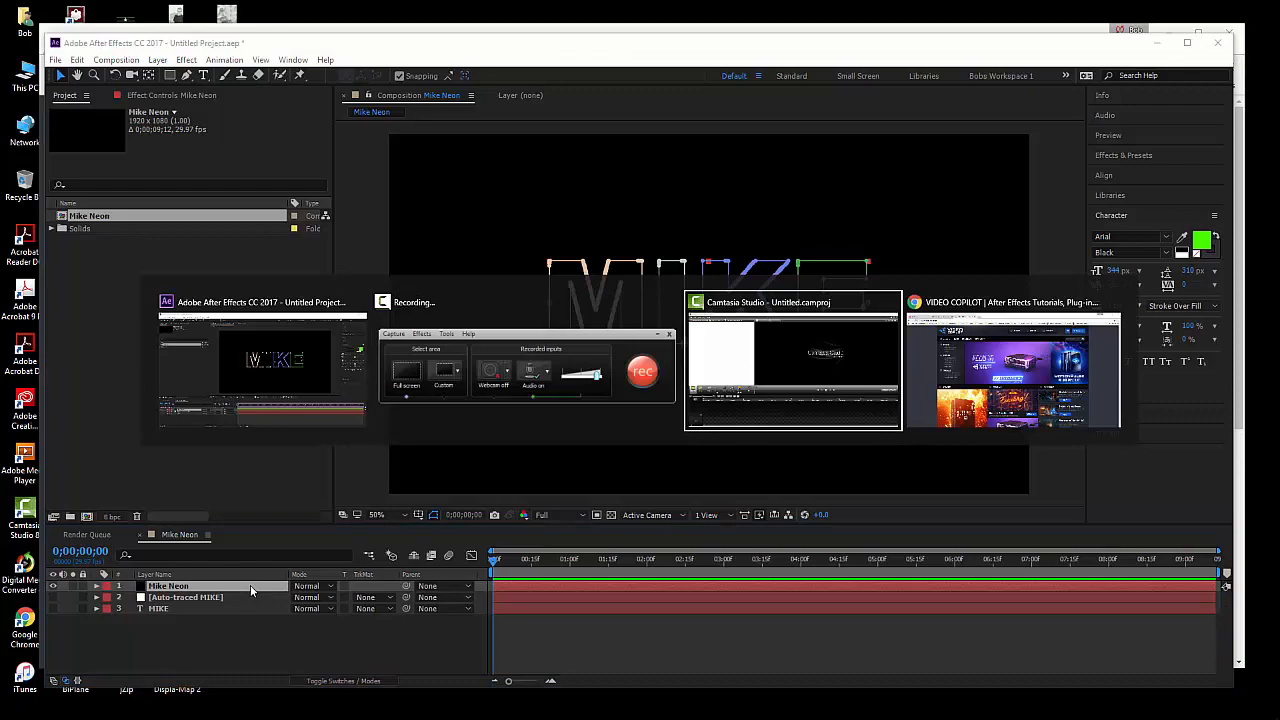
key(alt+Tab)
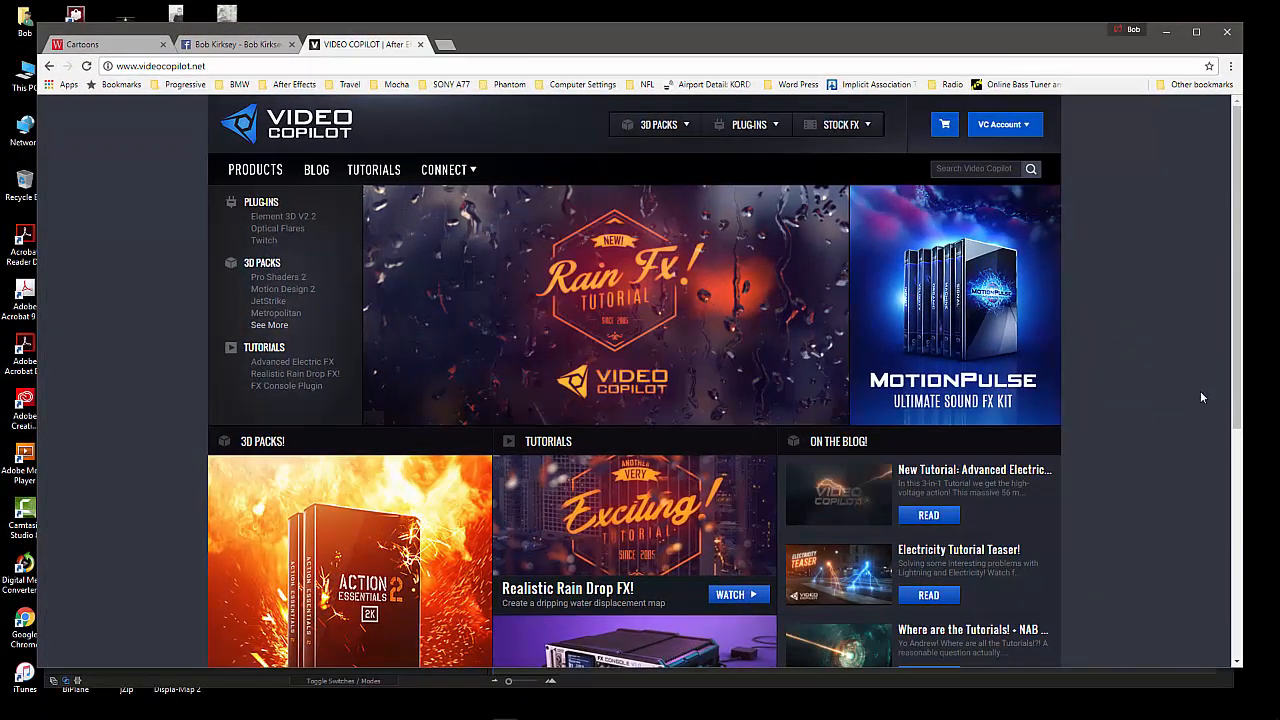
scroll(1200, 387, down, 1)
scroll(1200, 390, down, 2)
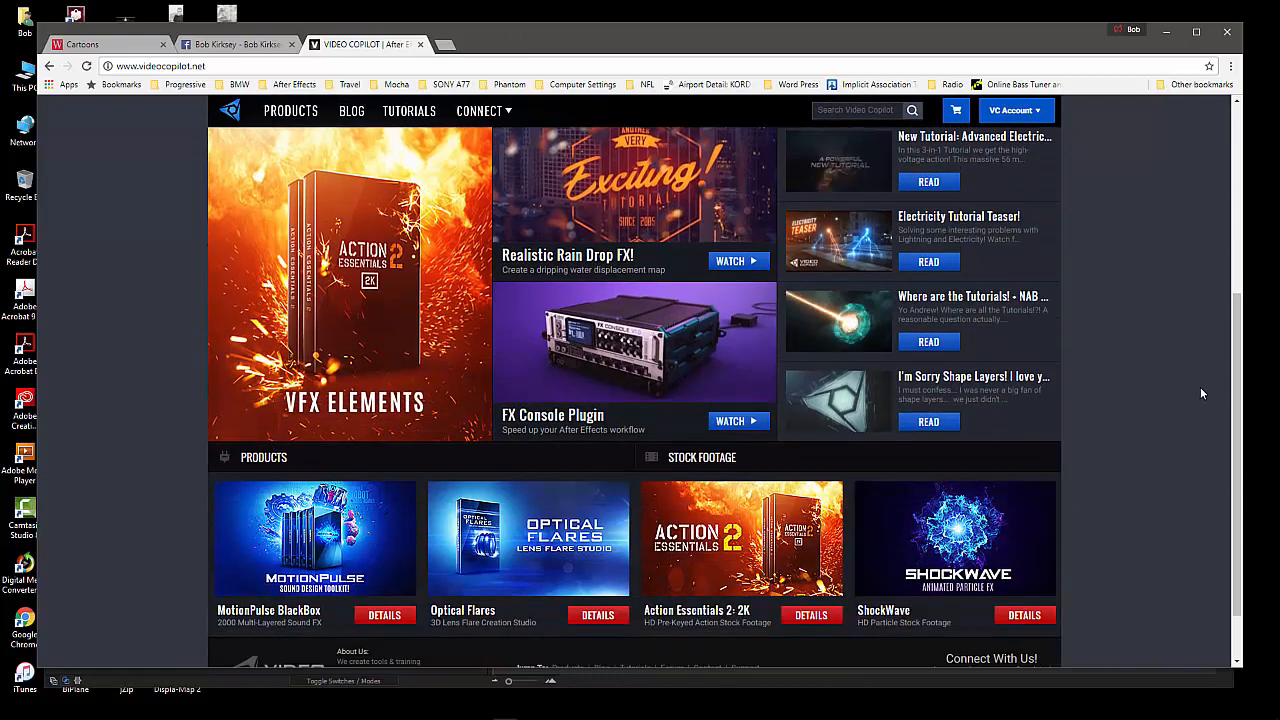
Look through the Video Copilot home page, from the footer and product sections back up to the main banner
scroll(1200, 390, down, 1)
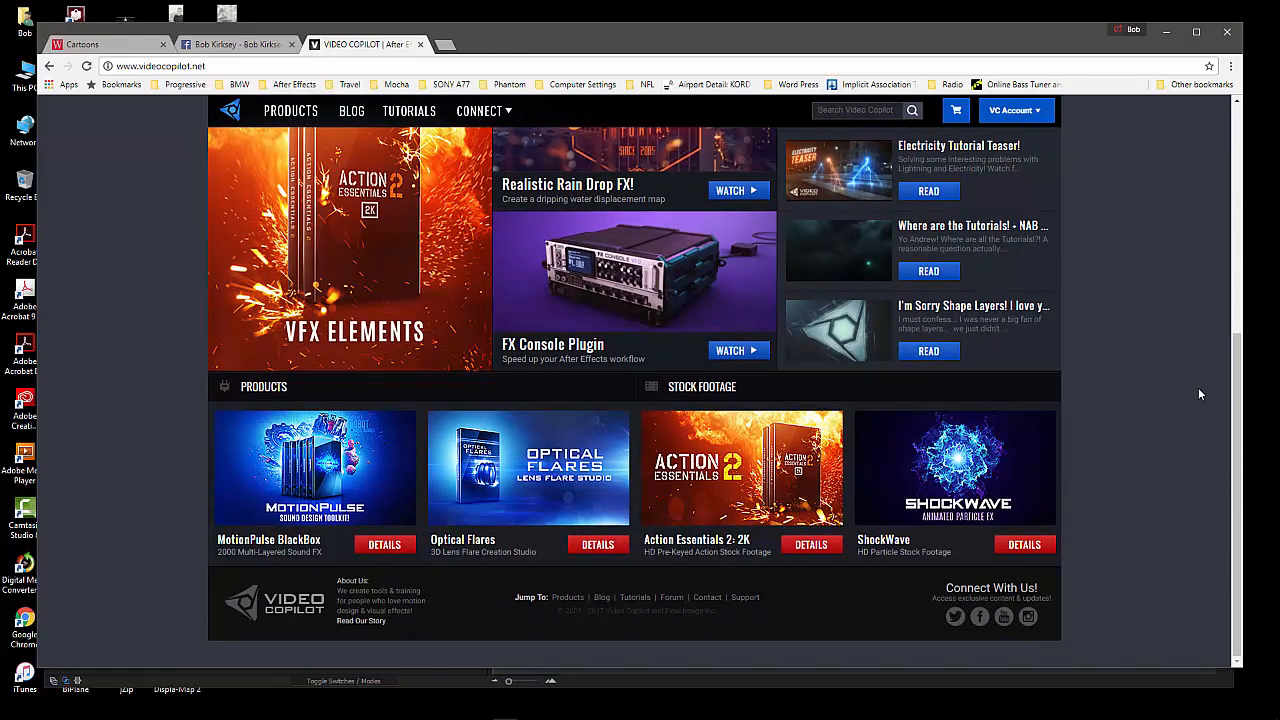
scroll(1165, 463, up, 1)
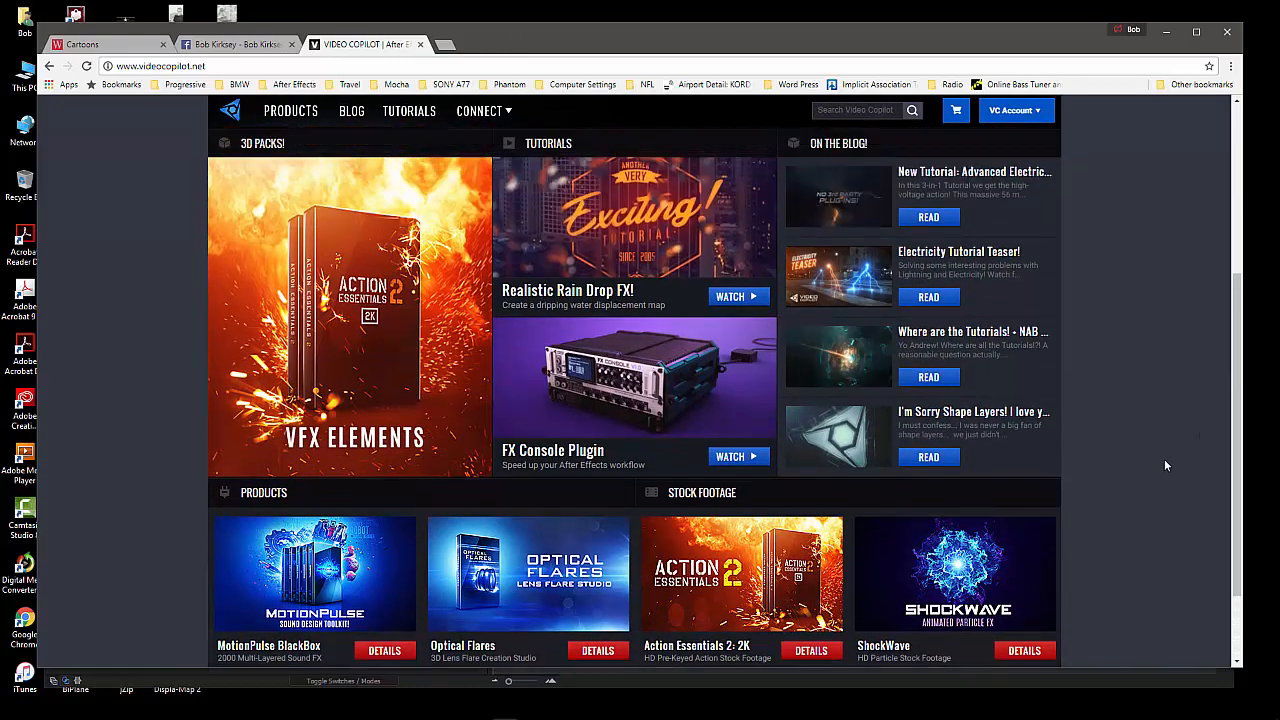
scroll(1164, 459, up, 1)
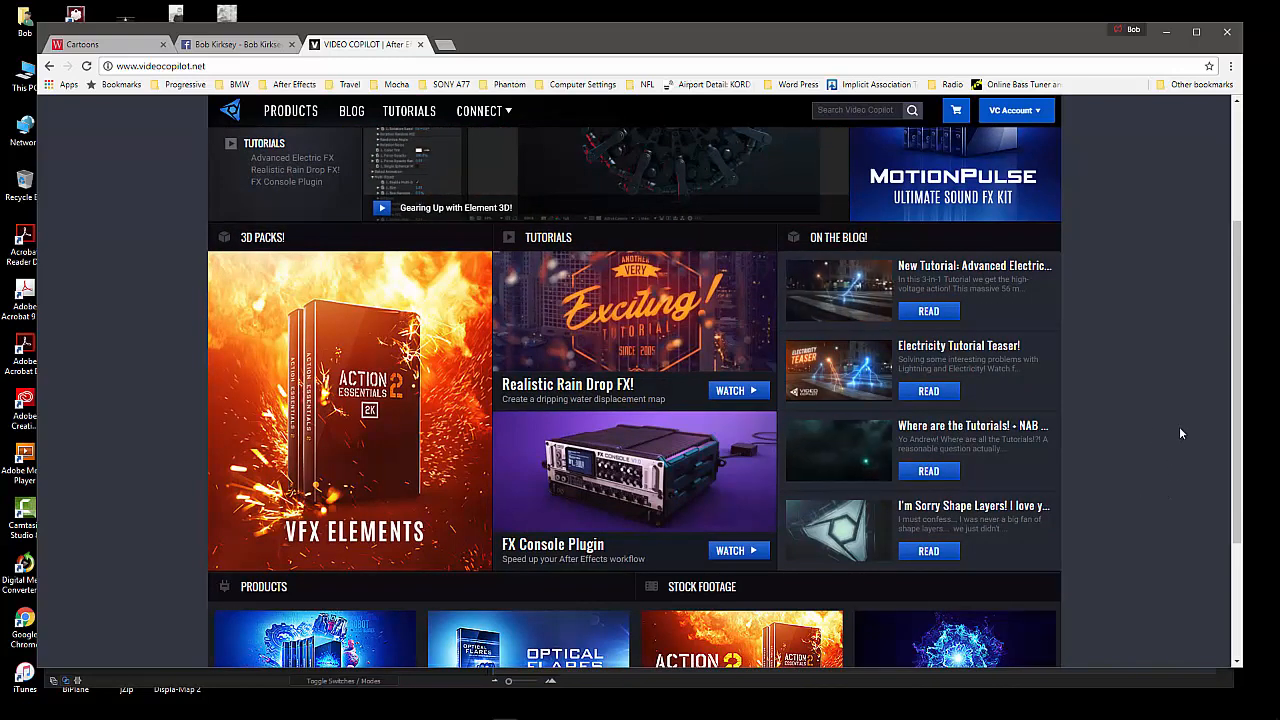
scroll(1184, 417, up, 1)
scroll(1181, 420, up, 2)
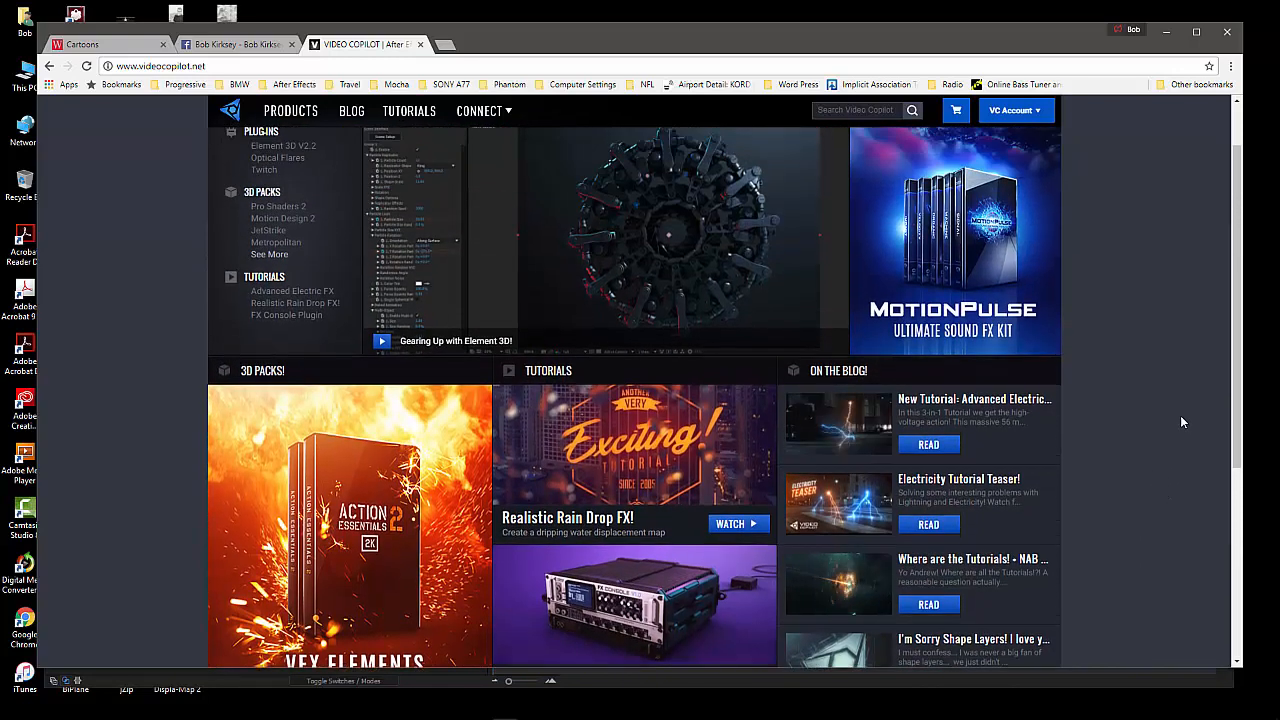
scroll(1178, 412, down, 3)
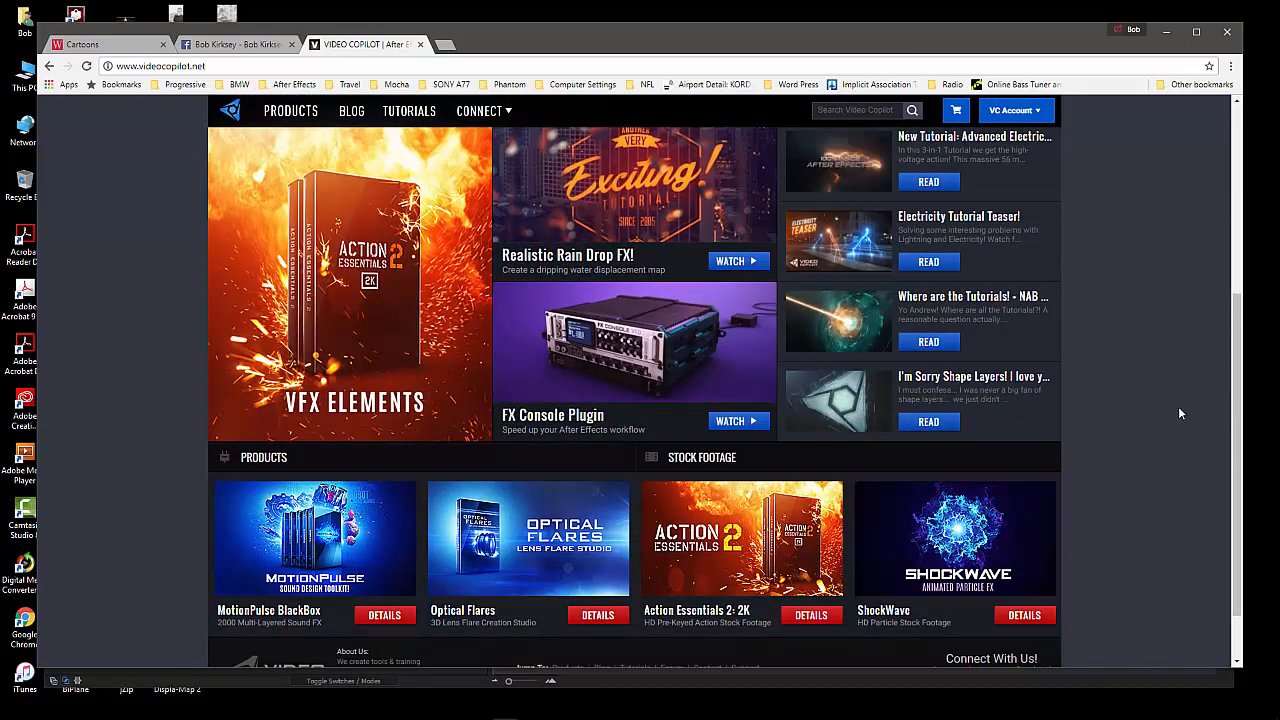
scroll(1178, 413, down, 1)
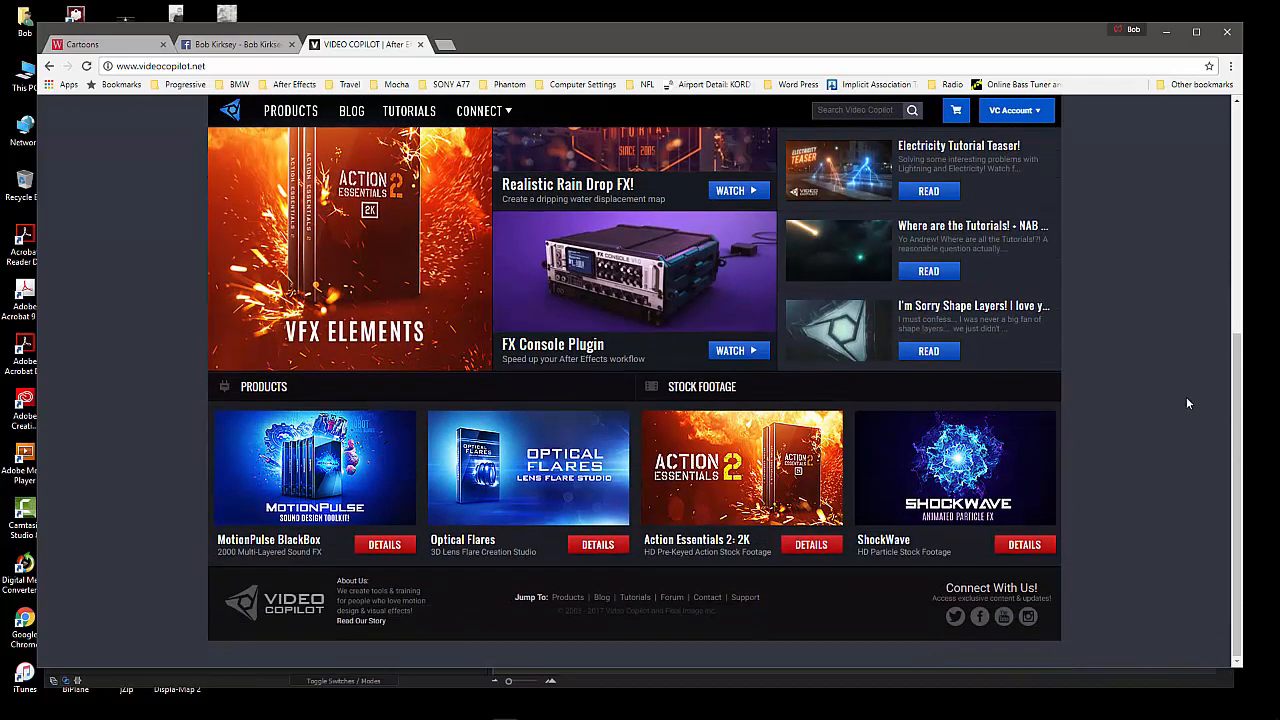
scroll(1186, 398, up, 4)
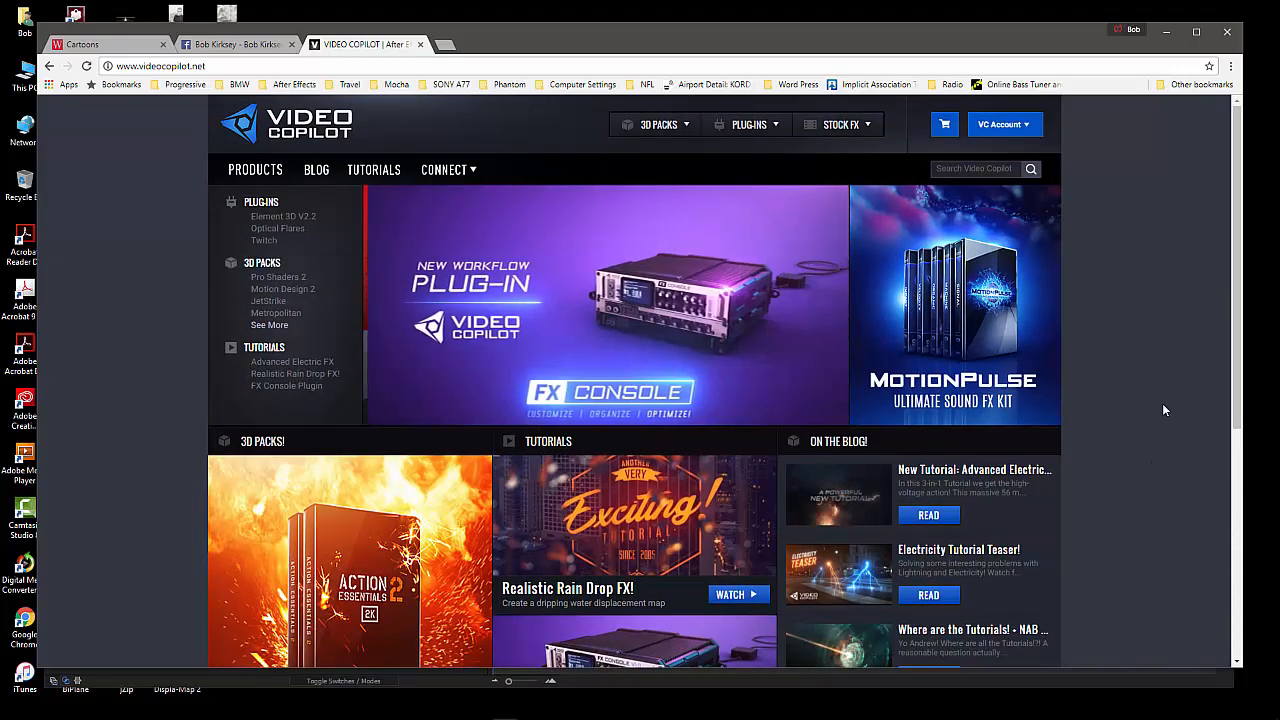
Open the Video Copilot tutorials page and look through its new tutorials, playlists and the list of tutorials by date
mouse_move(411, 177)
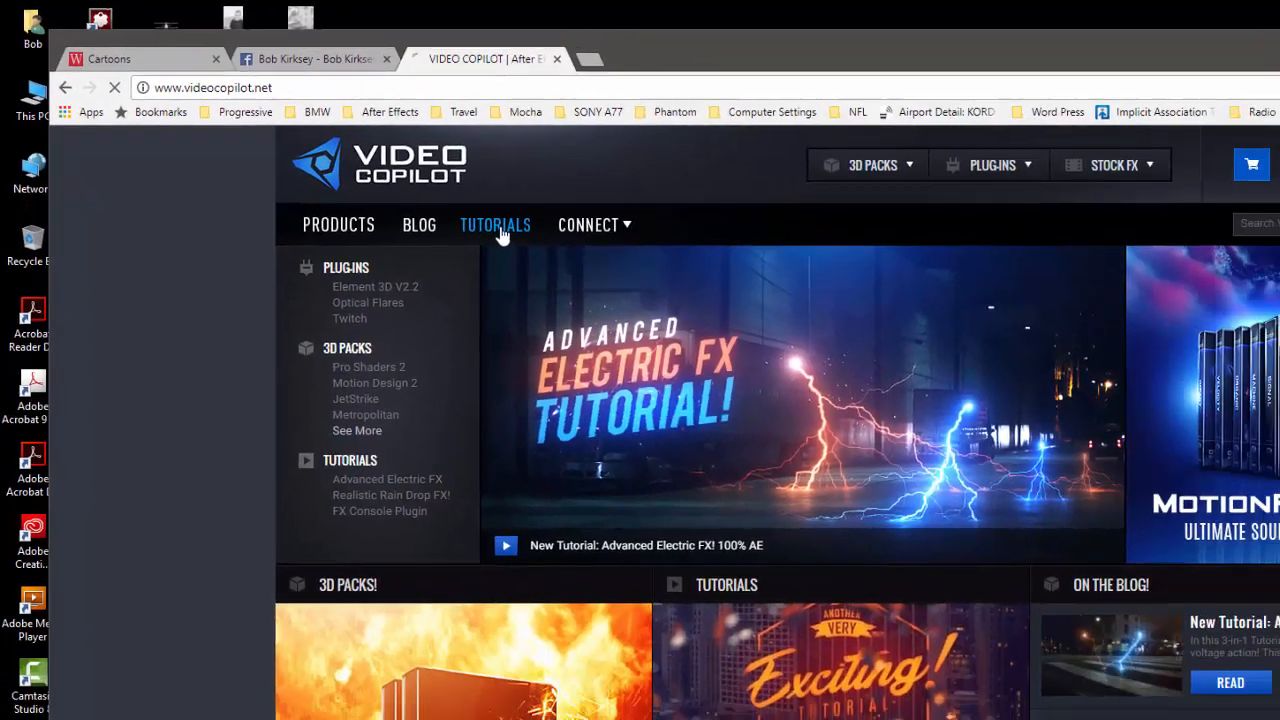
click(617, 287)
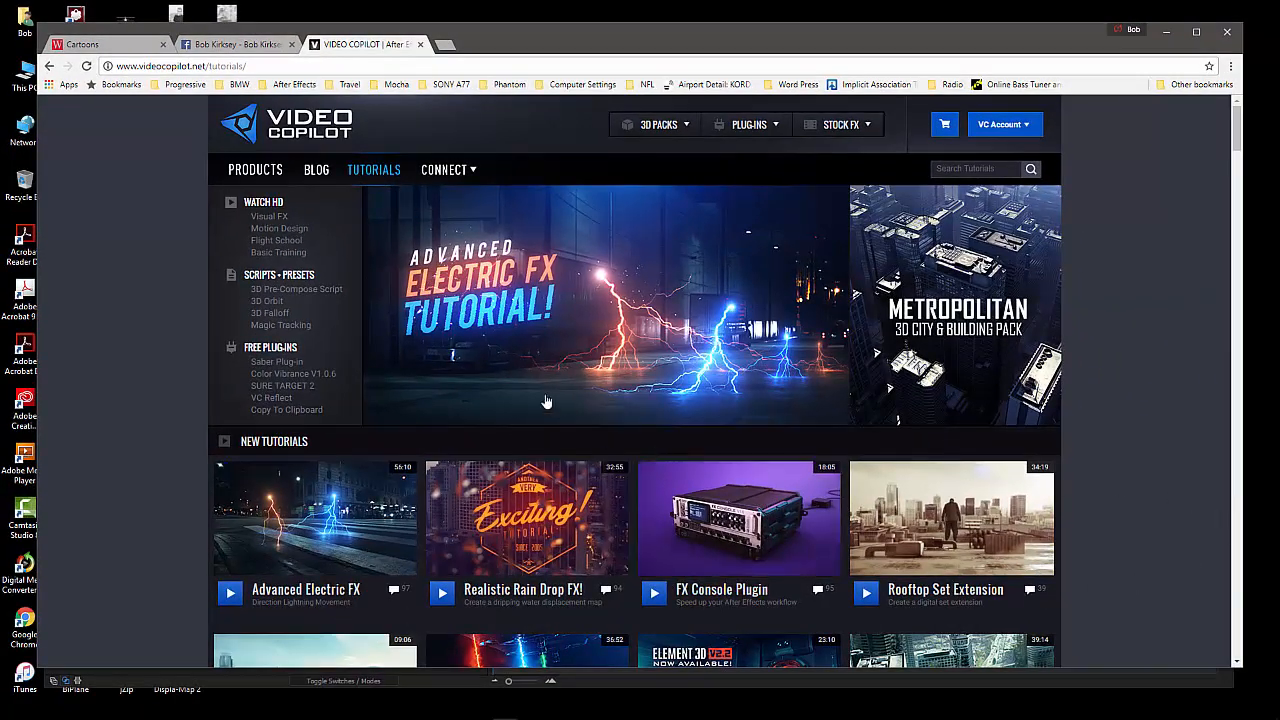
scroll(573, 293, down, 3)
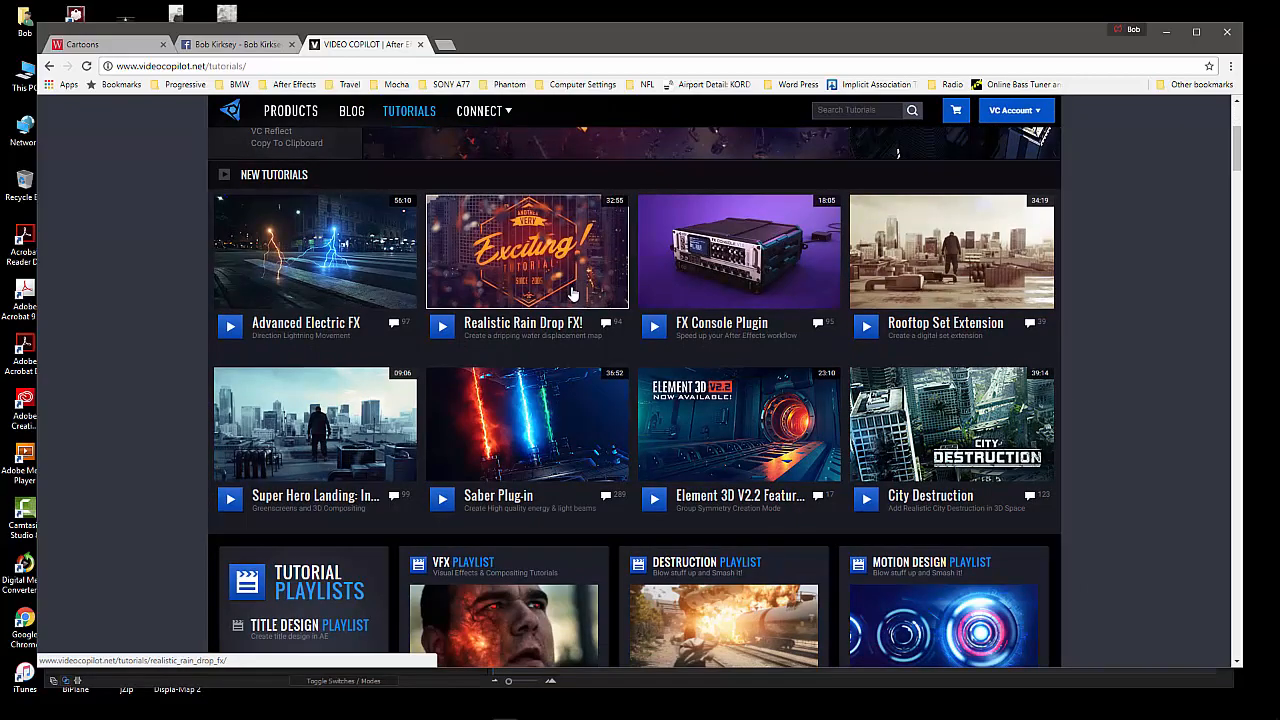
scroll(573, 292, down, 8)
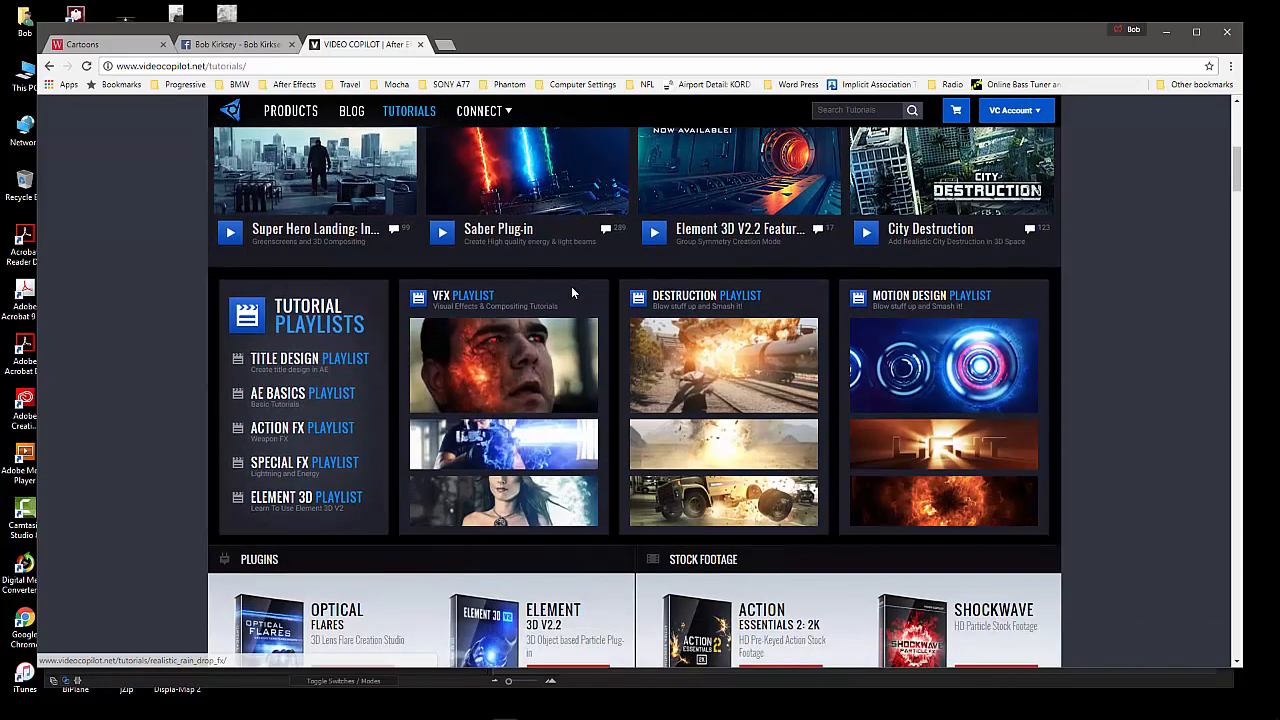
scroll(573, 292, down, 3)
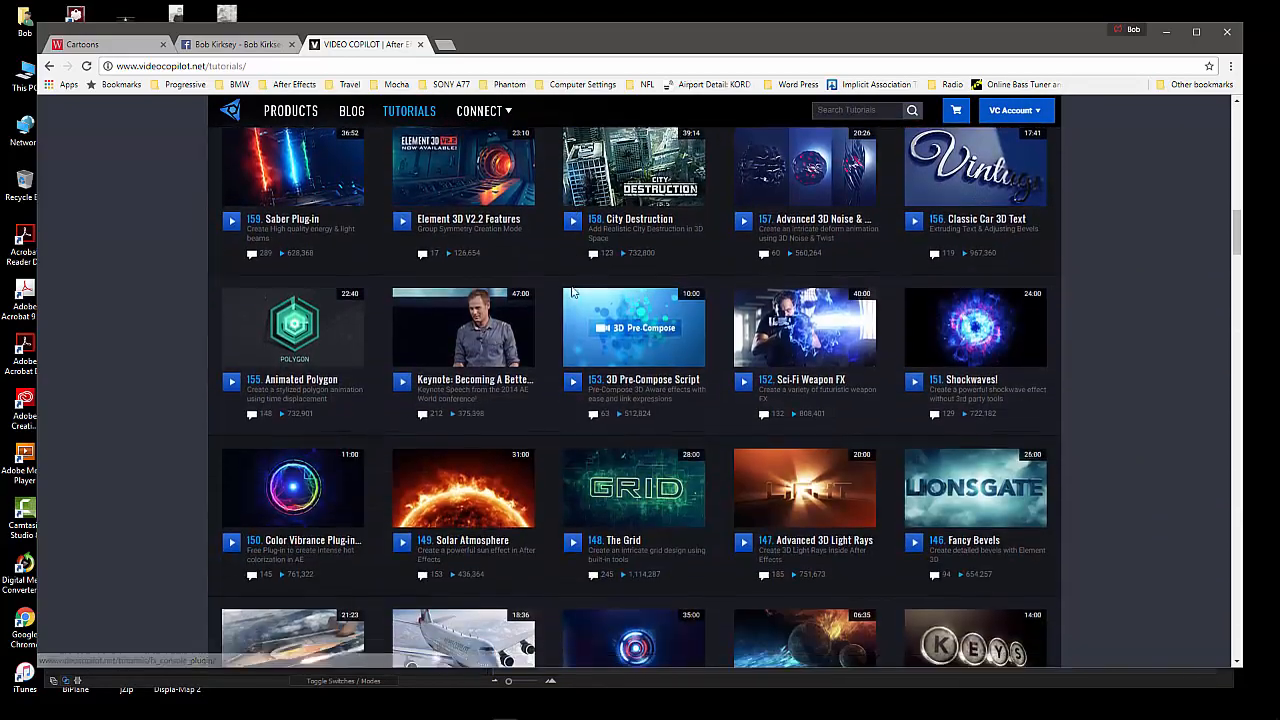
scroll(572, 292, down, 4)
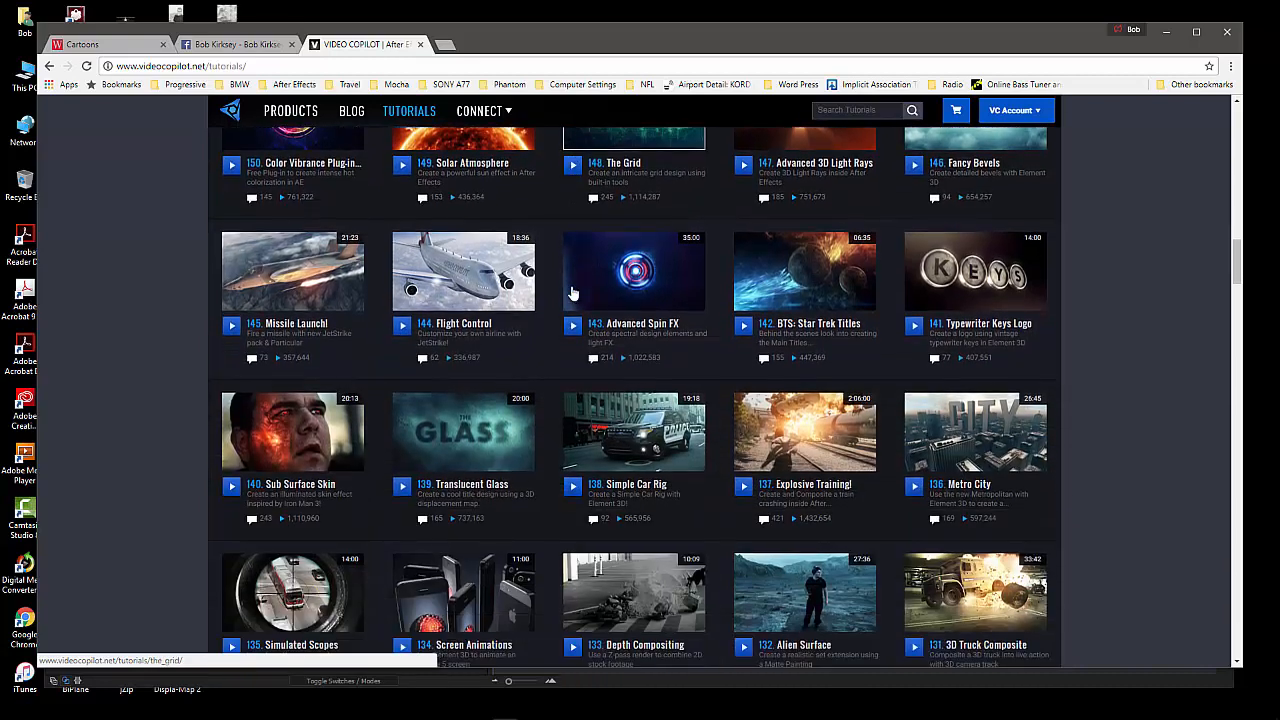
scroll(572, 292, down, 2)
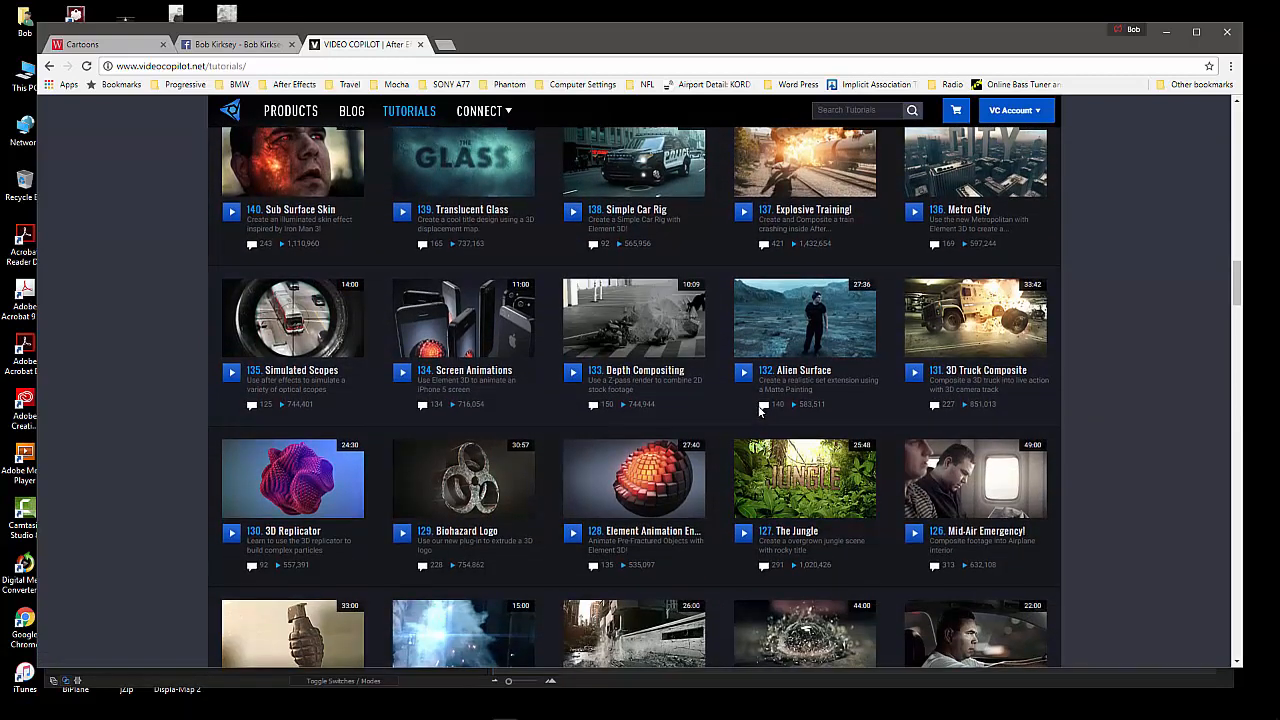
scroll(760, 408, down, 3)
Find tutorial 159, Saber Plug-in, in the list by date, open its page and pause the video
scroll(757, 403, up, 15)
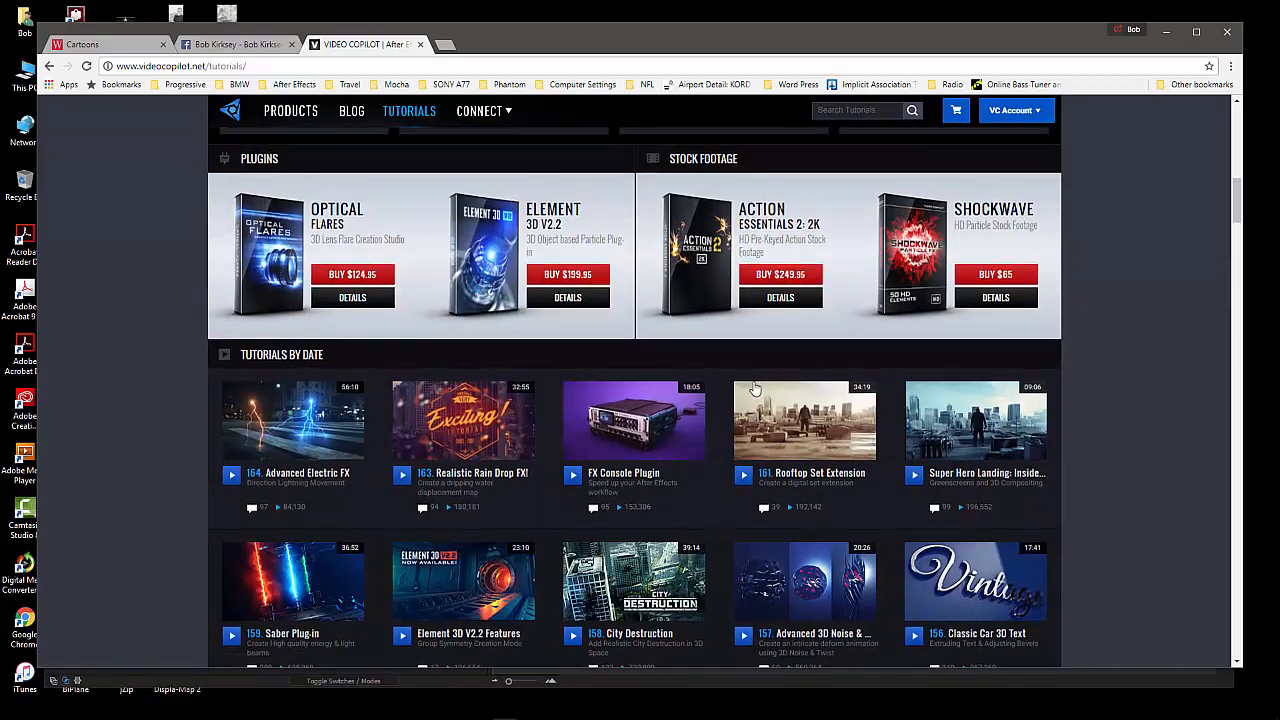
scroll(755, 388, down, 1)
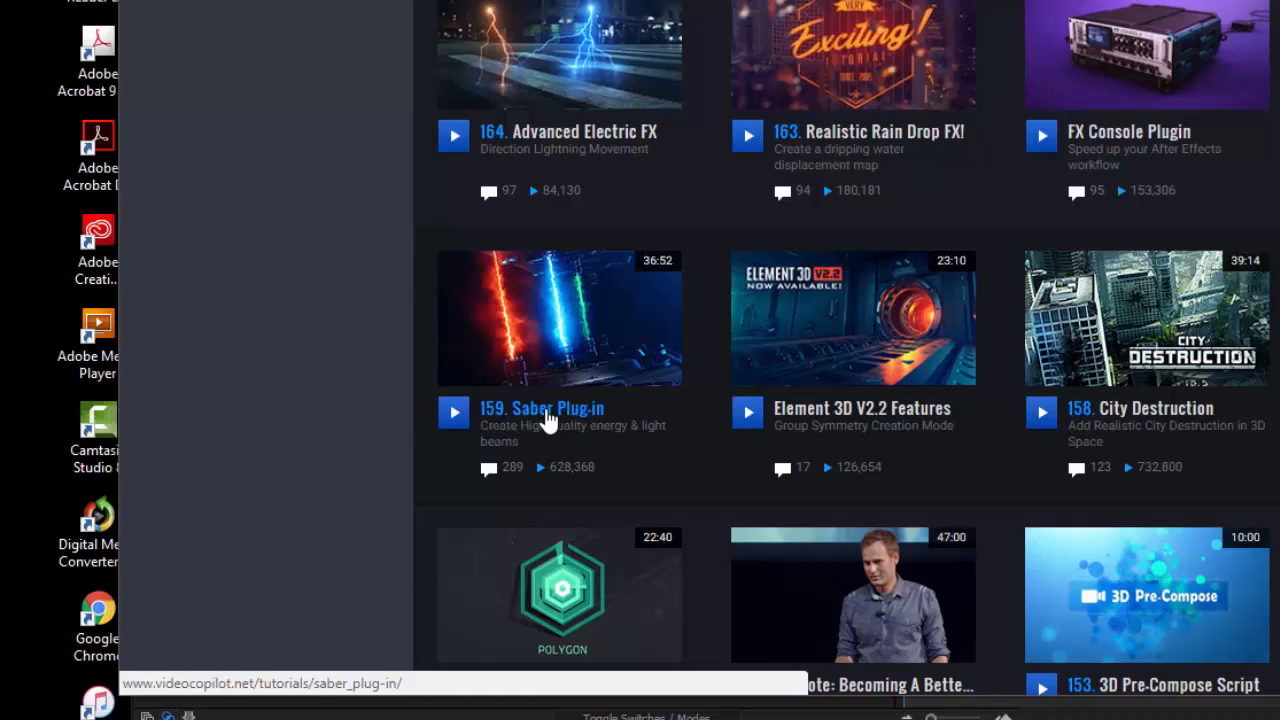
click(548, 420)
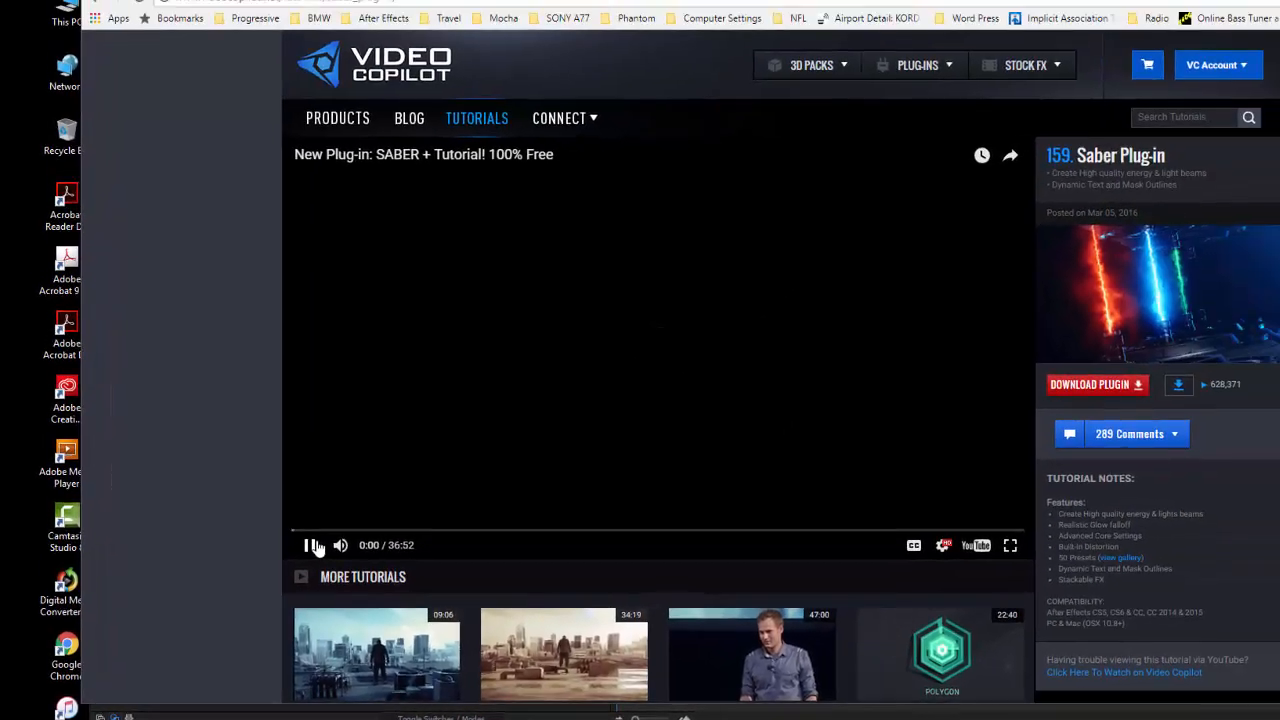
click(458, 470)
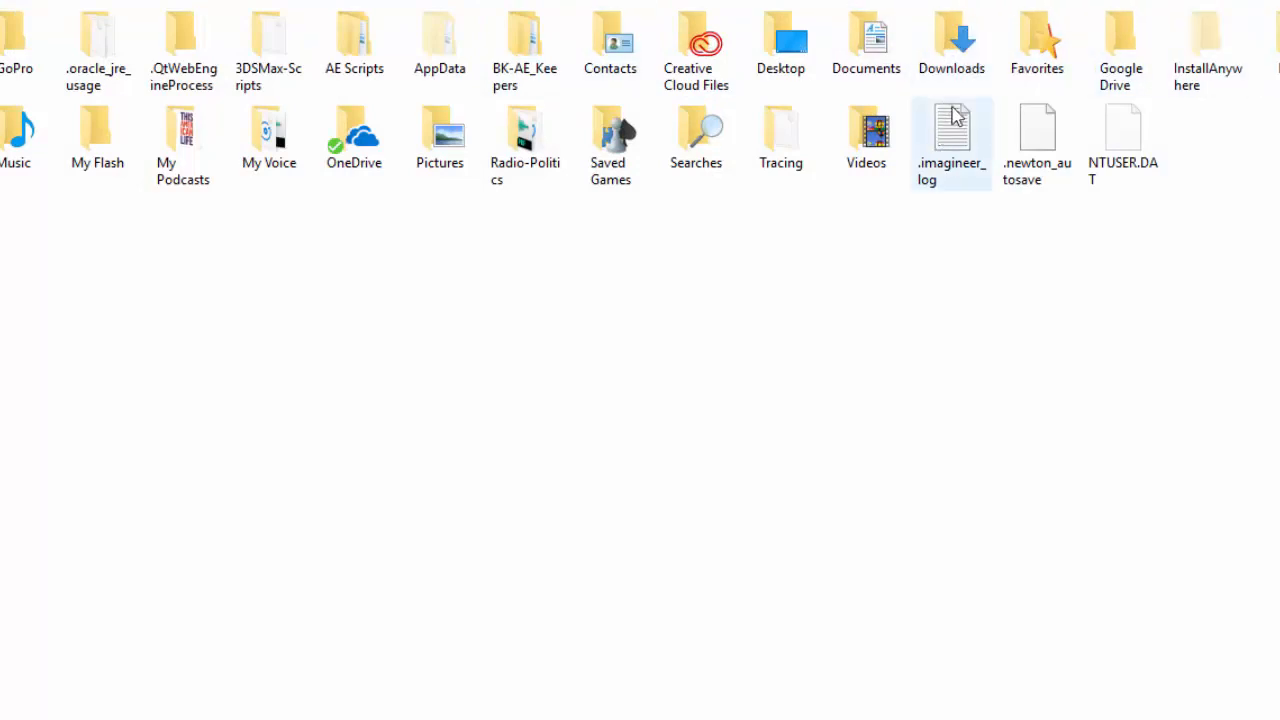
Open the Downloads folder in File Explorer and select the SaberInstallers_1.0.39_2017 archive
click(957, 53)
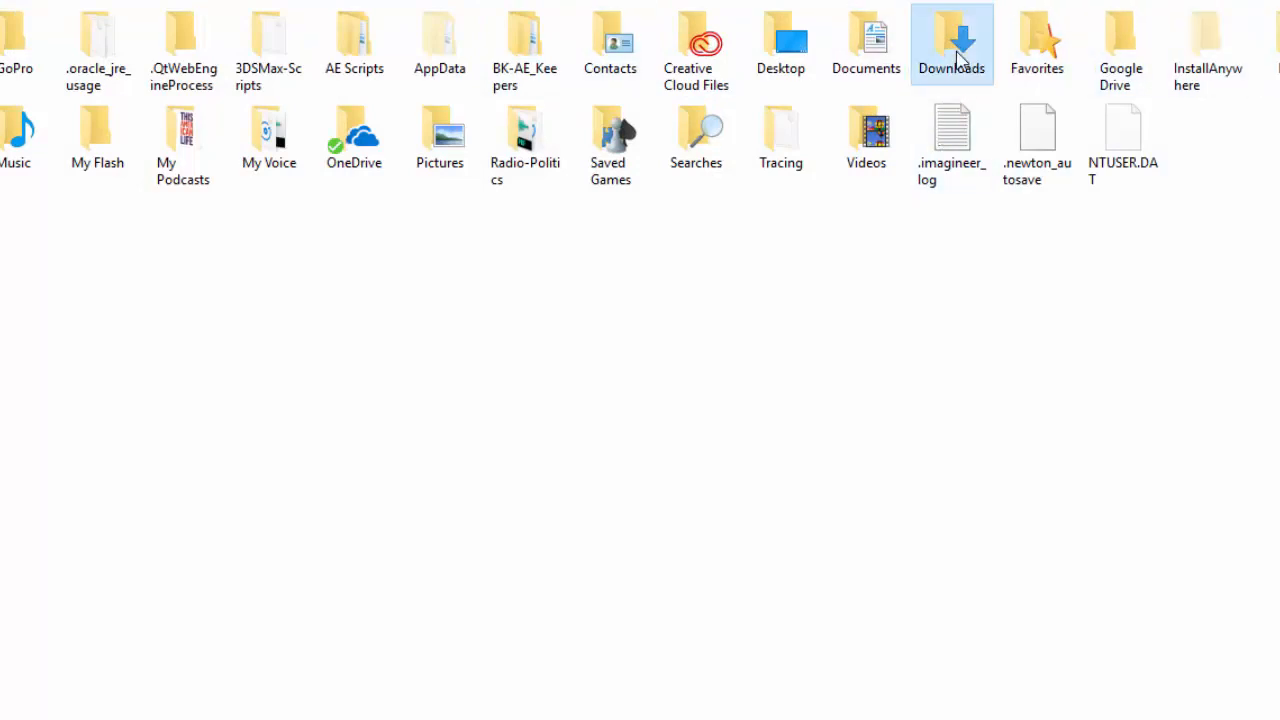
double_click(957, 55)
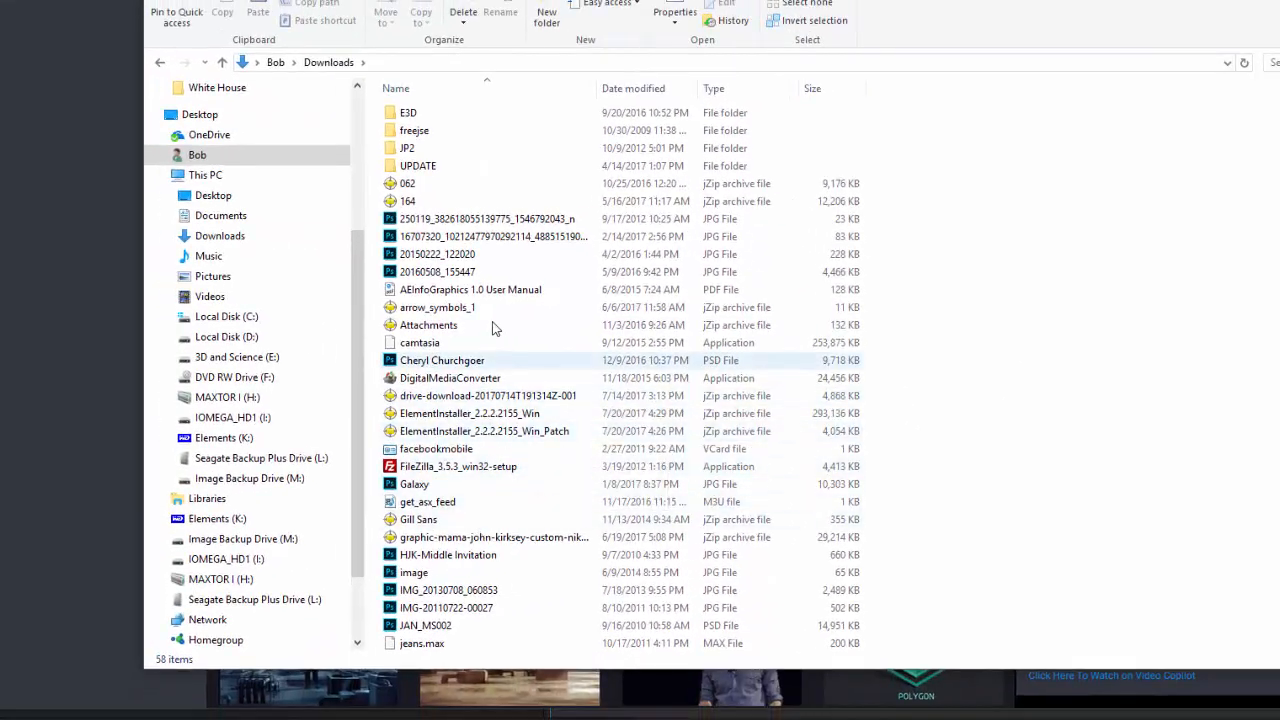
scroll(490, 322, down, 3)
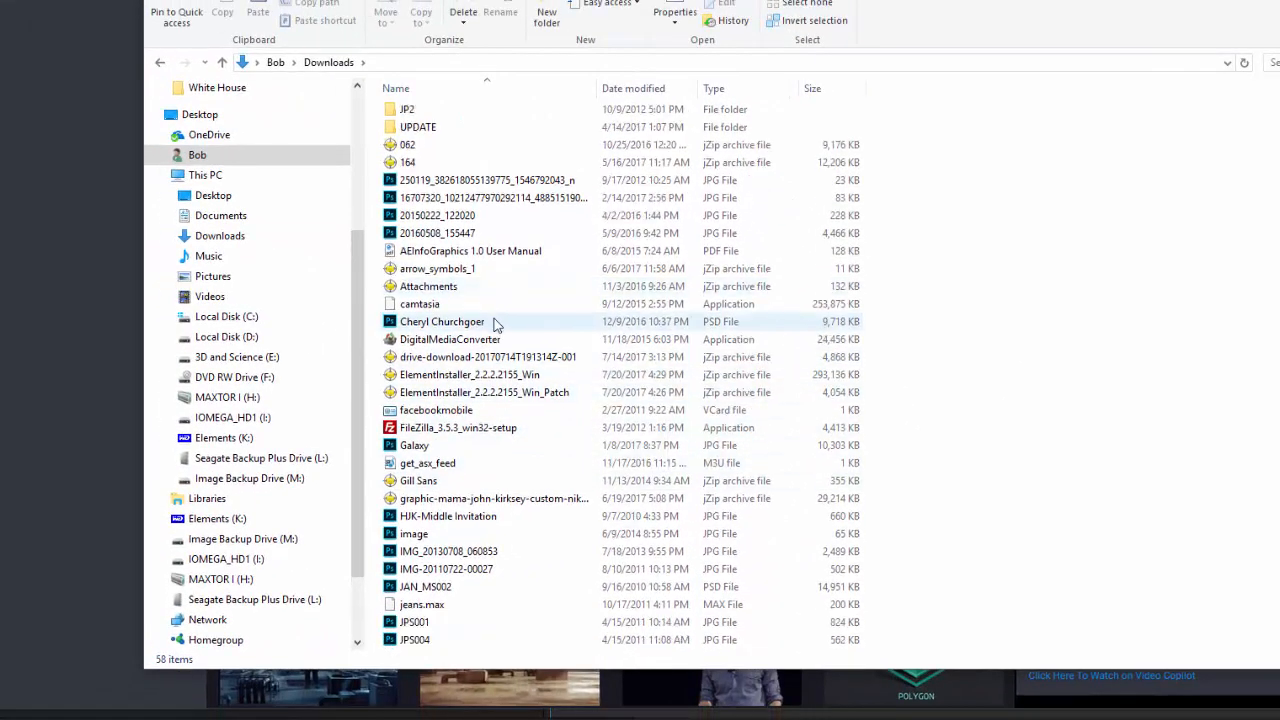
scroll(493, 325, down, 6)
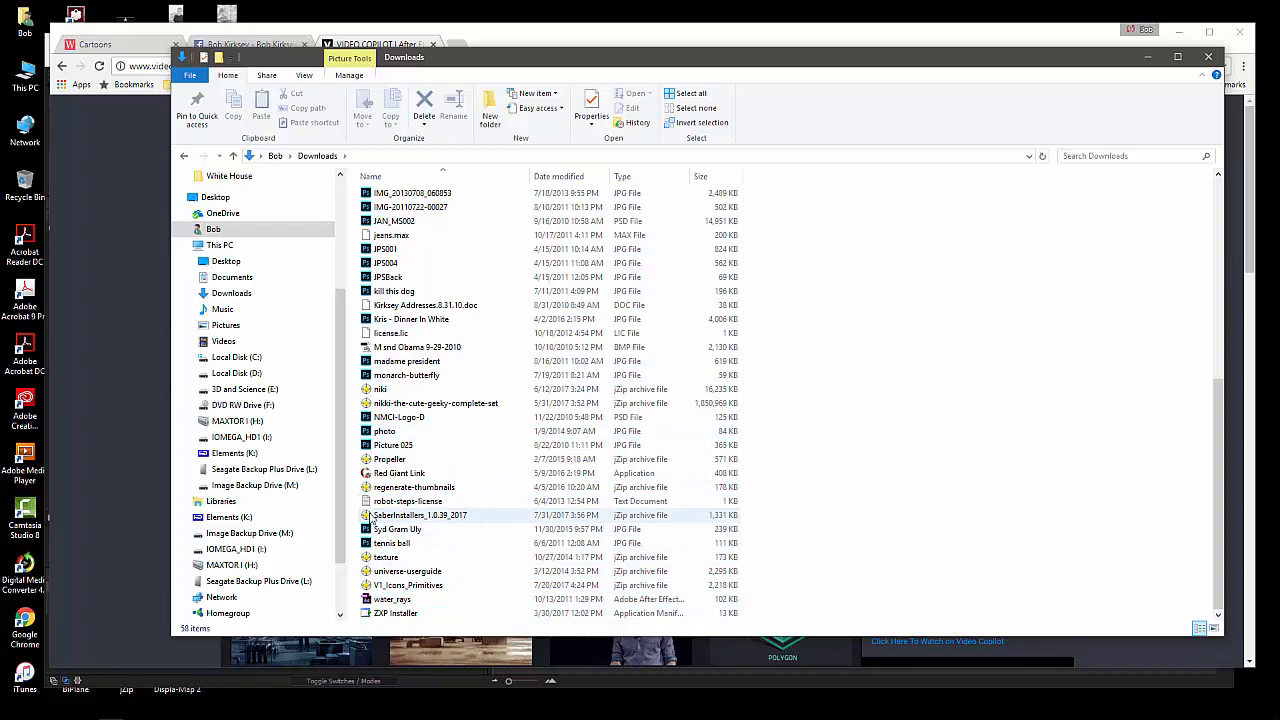
click(372, 517)
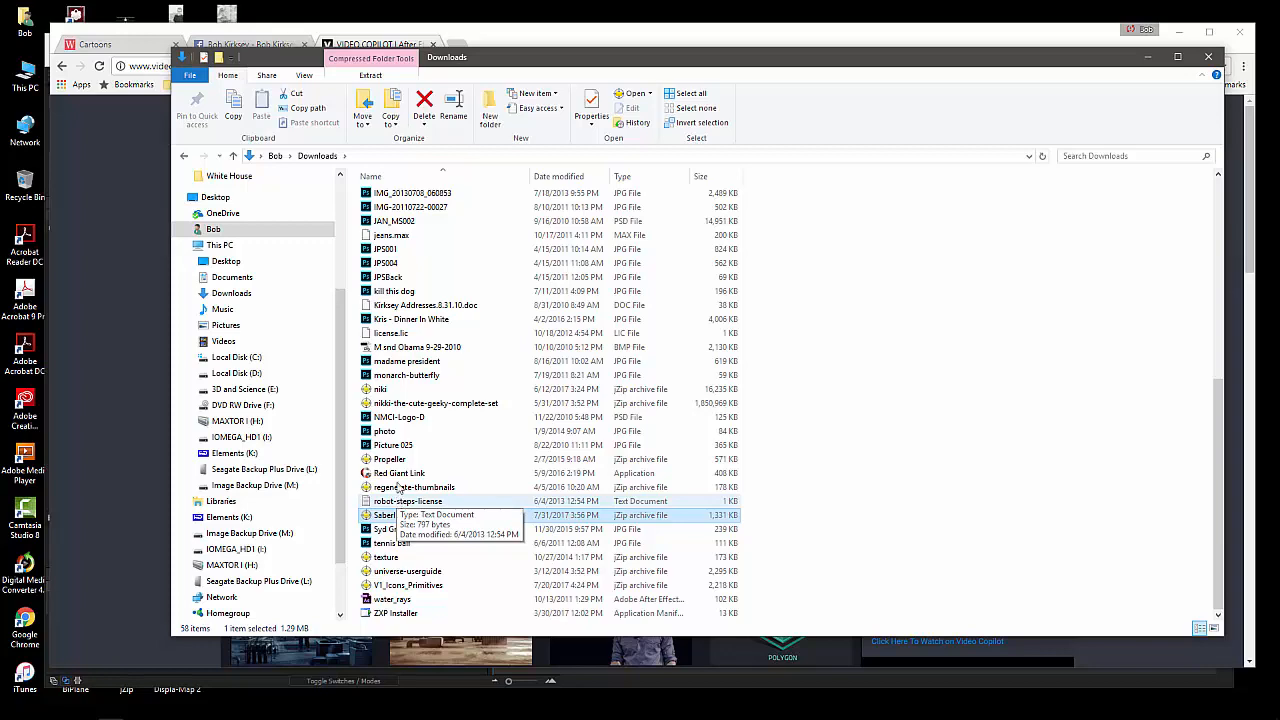
Close the Downloads folder window and switch from Chrome back to After Effects
drag(786, 62, 772, 59)
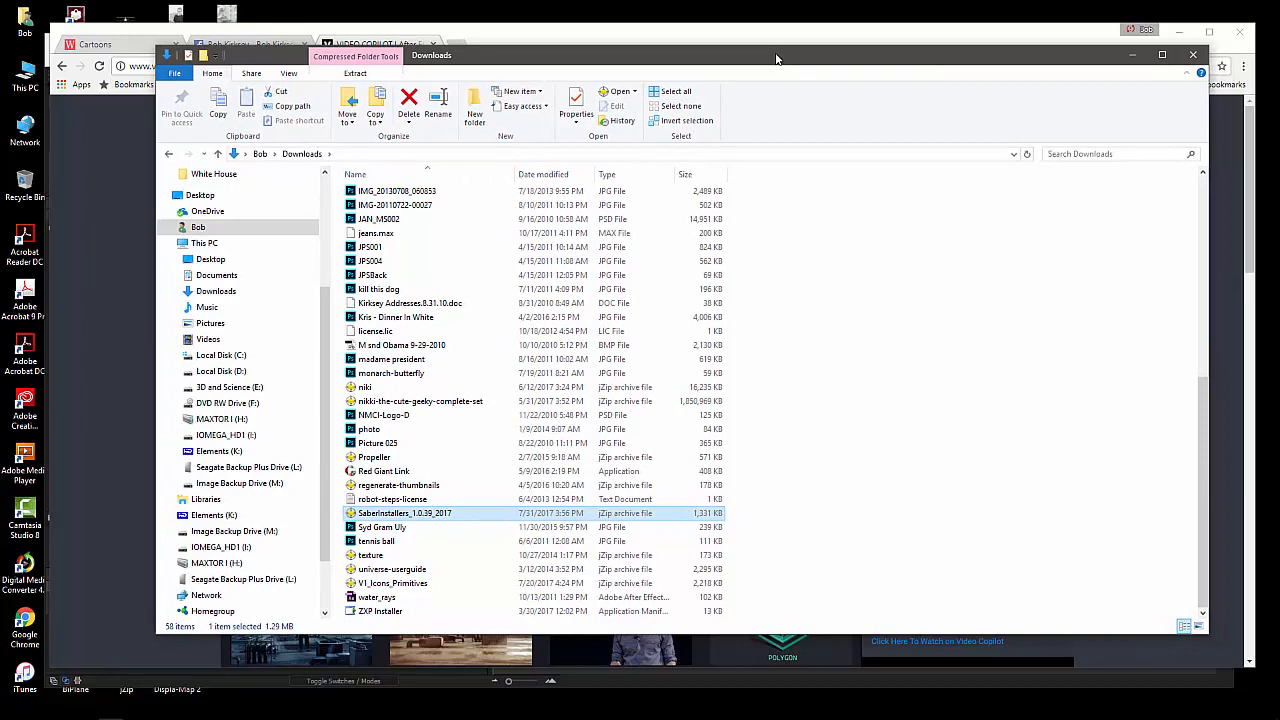
click(1205, 58)
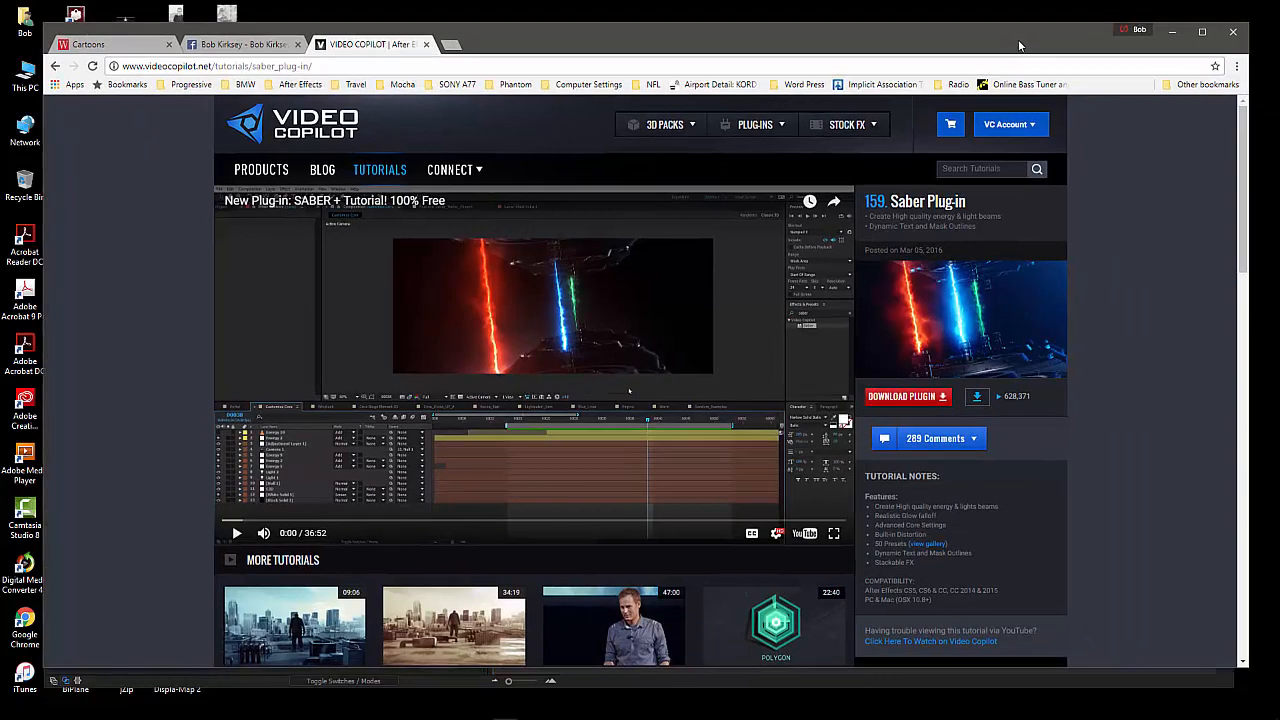
drag(1019, 46, 1025, 50)
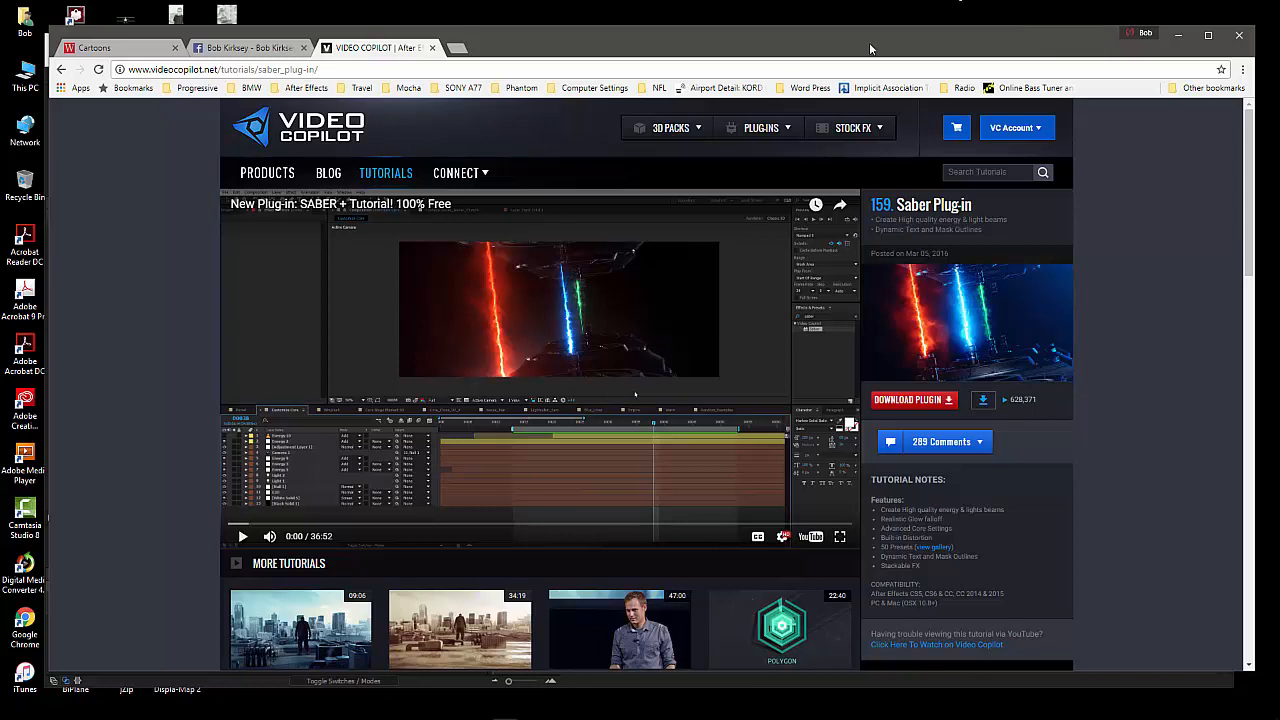
key(alt+Tab)
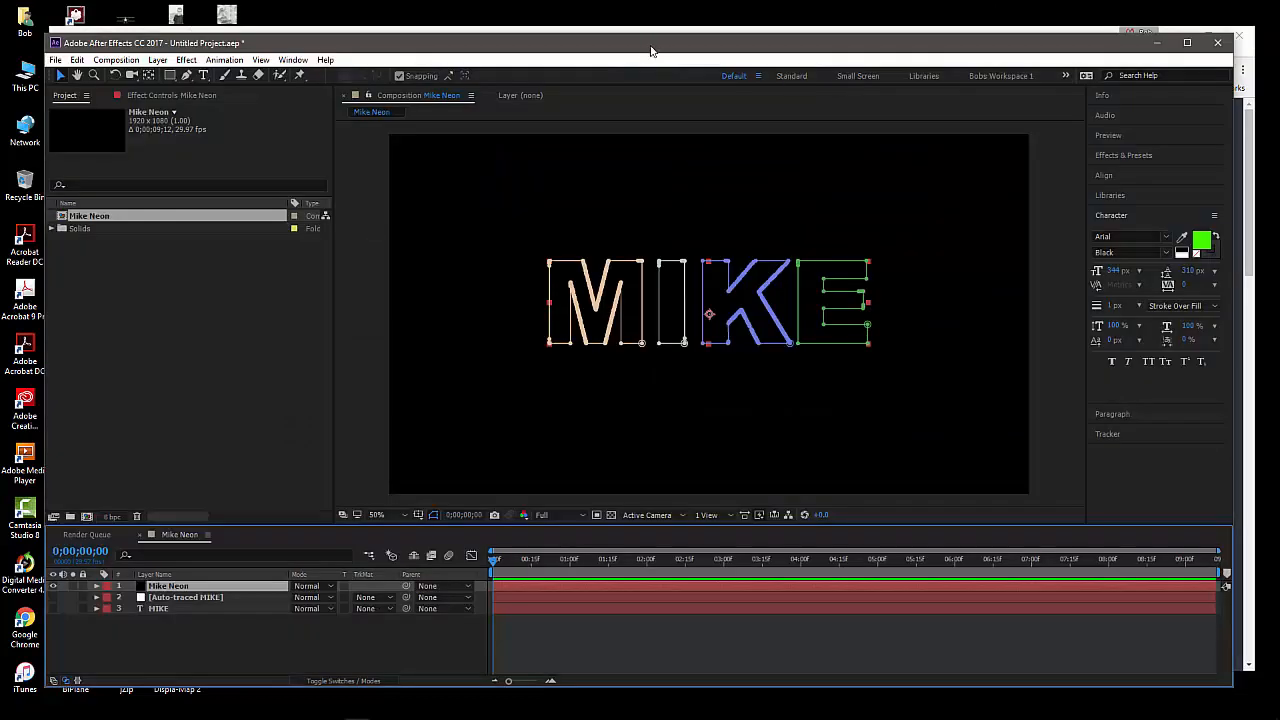
drag(651, 51, 647, 54)
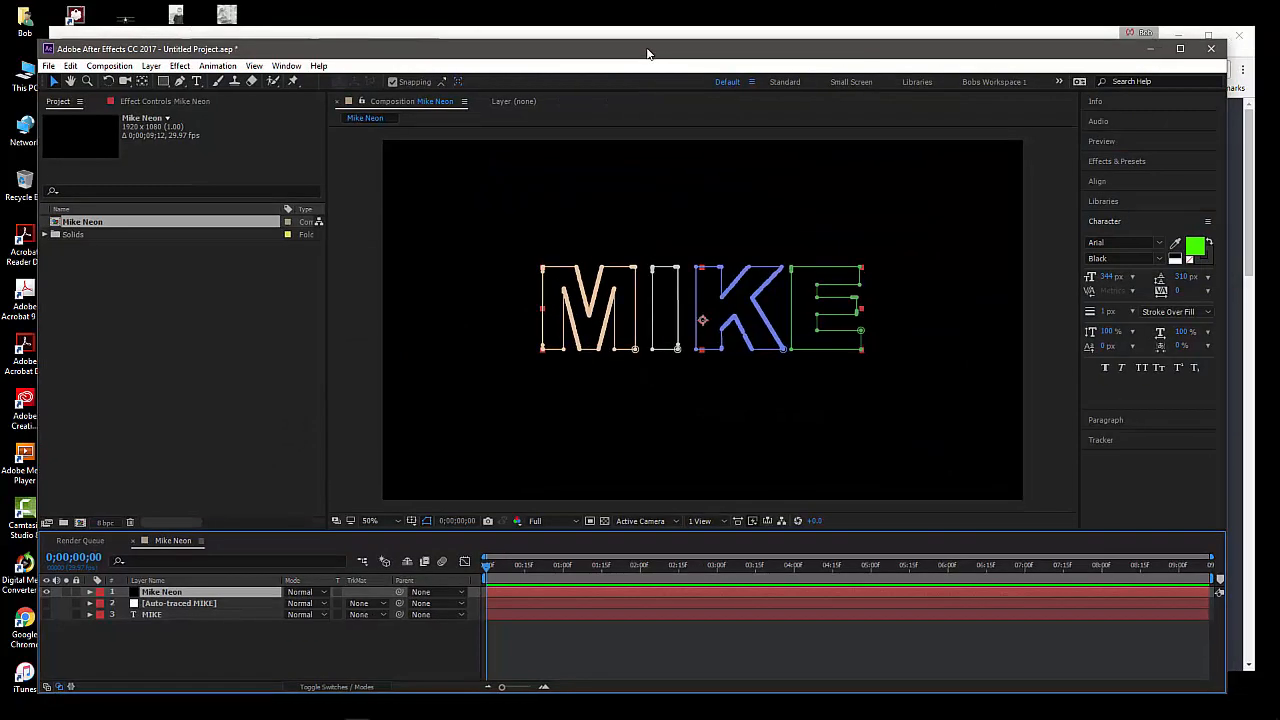
Select the Mike Neon layer and search the effects and presets for saber
click(363, 653)
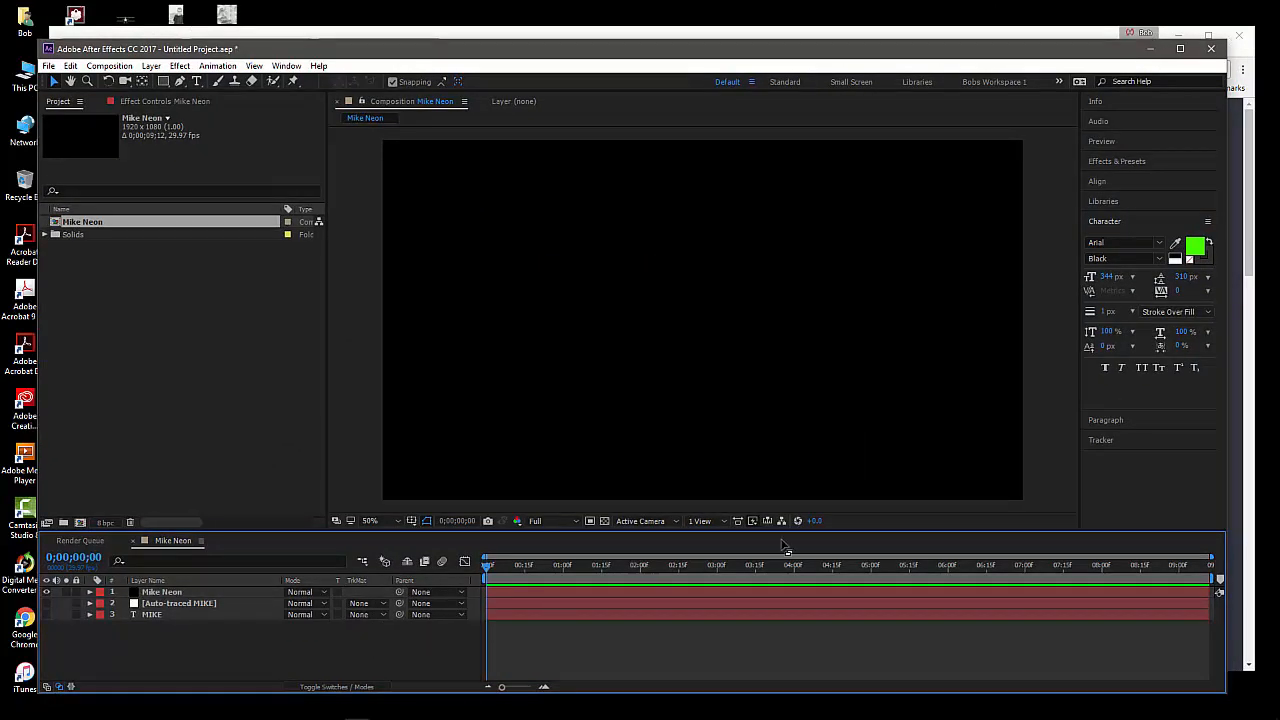
click(207, 591)
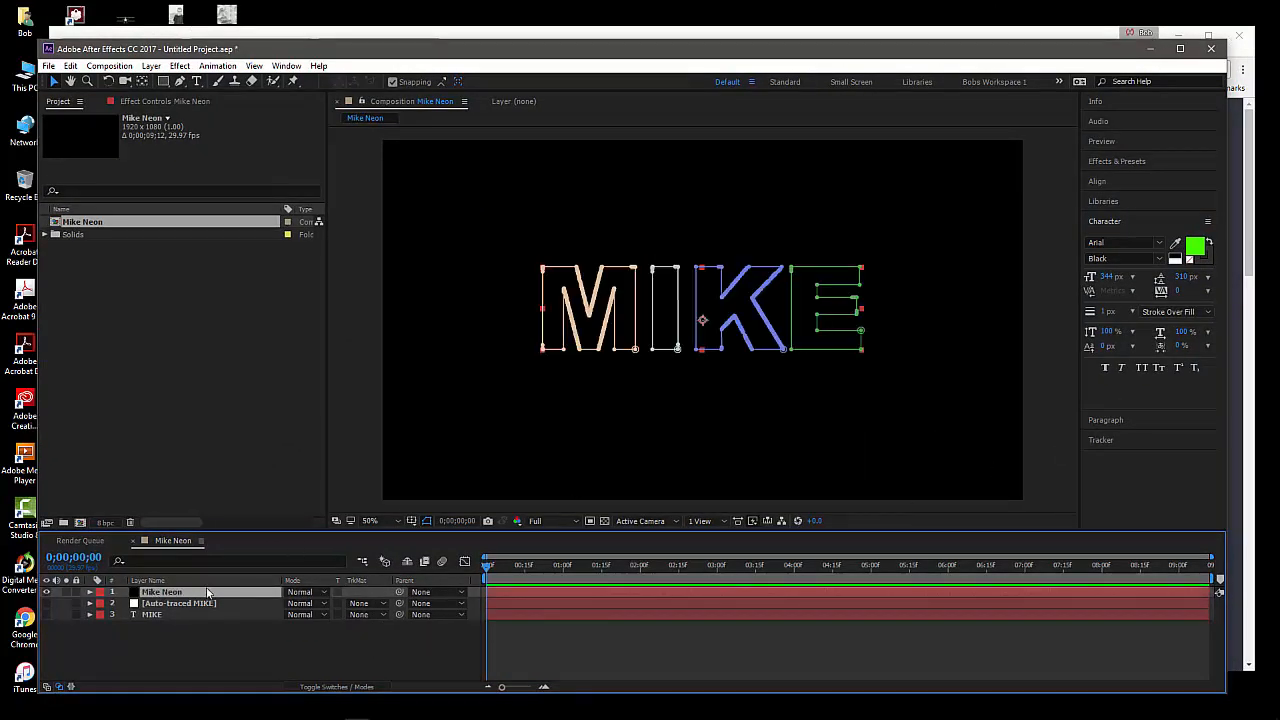
click(1093, 162)
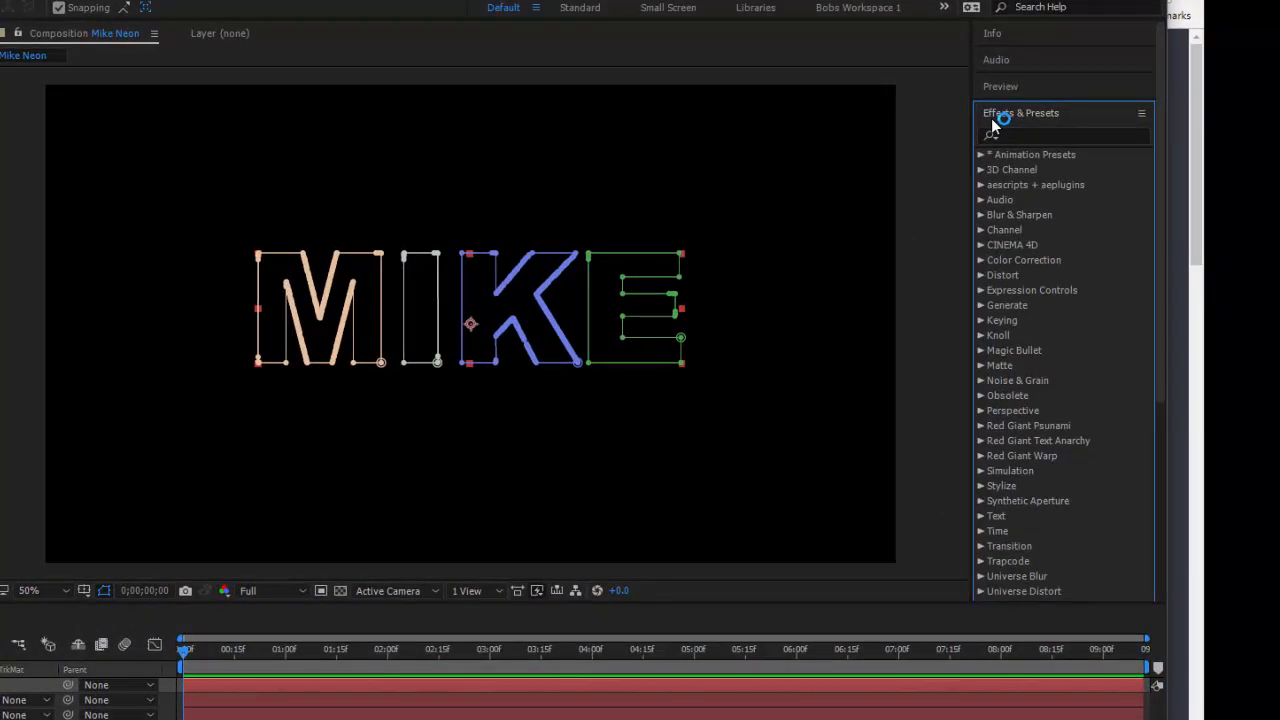
click(1042, 135)
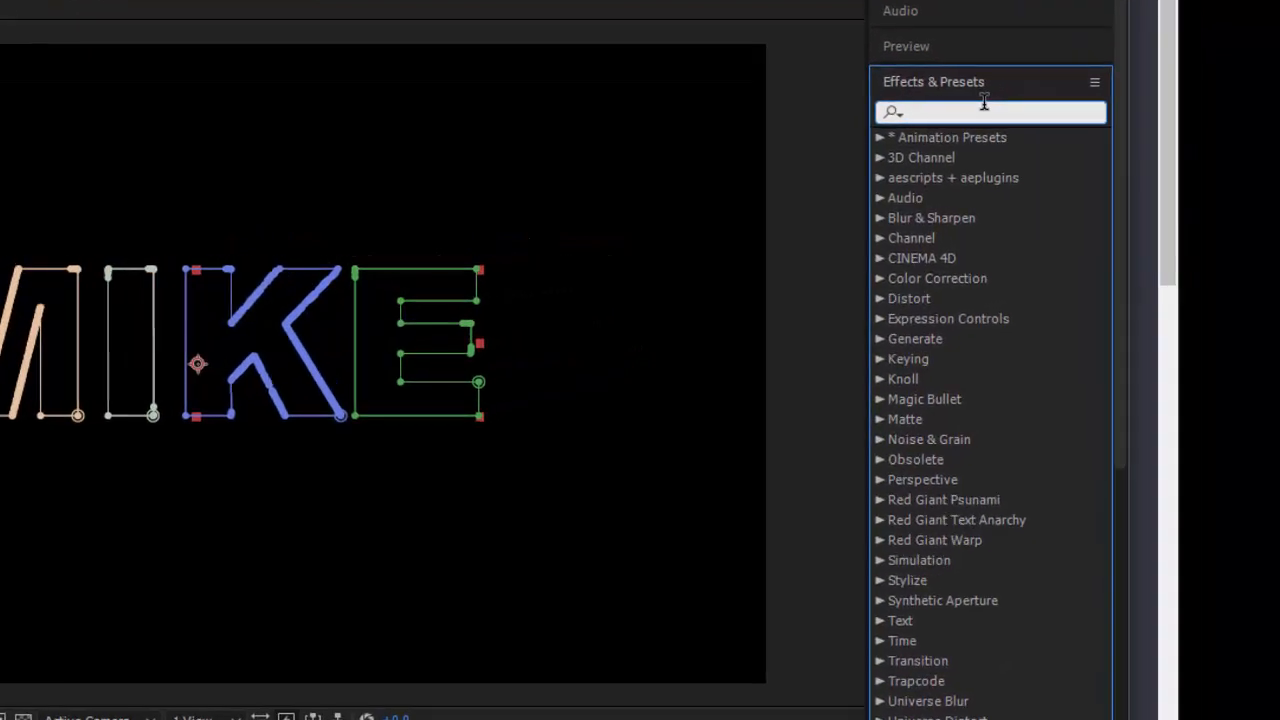
text(saber)
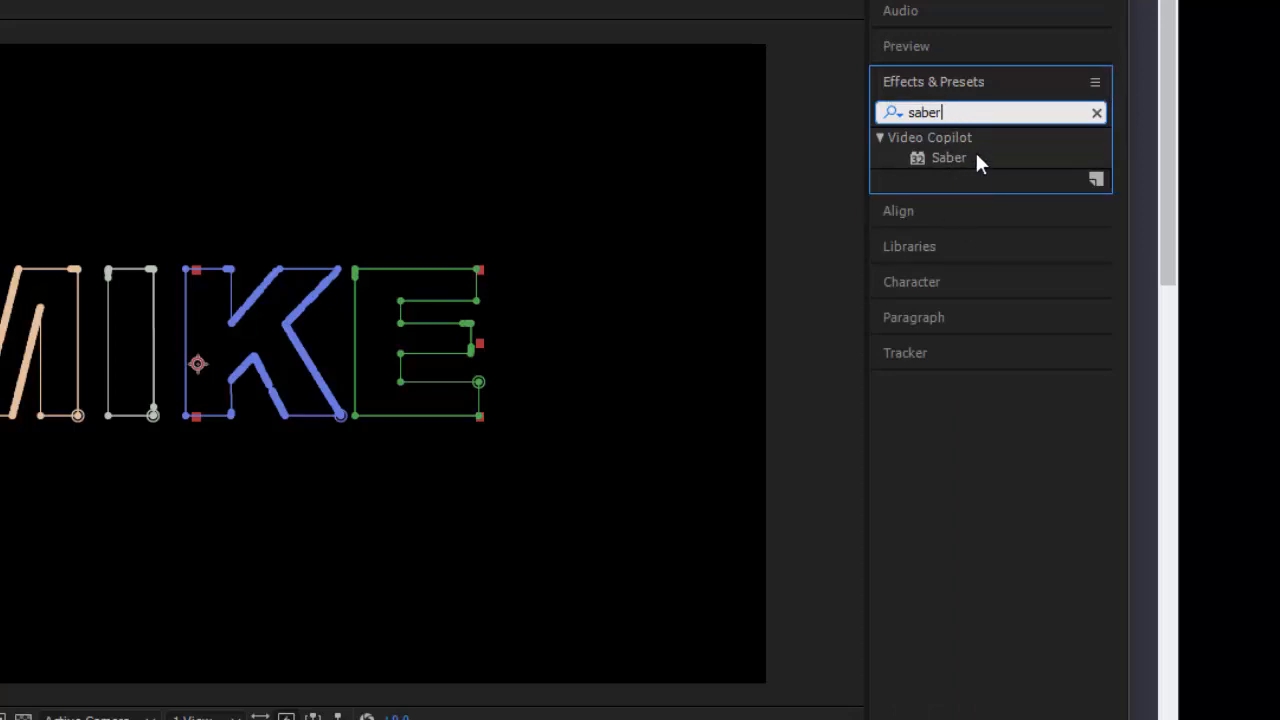
Clear the effects search and deselect the Mike Neon layer
key(BackSpace)
key(BackSpace)
key(BackSpace)
key(BackSpace)
key(BackSpace)
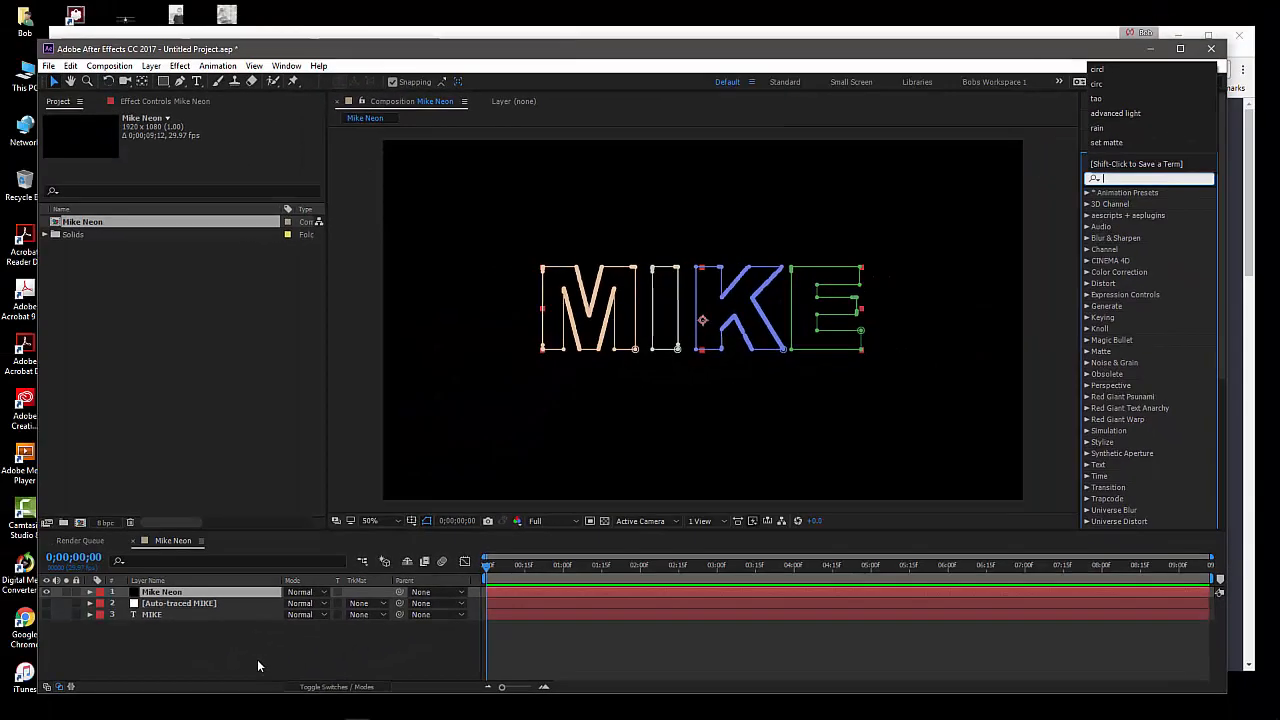
click(257, 659)
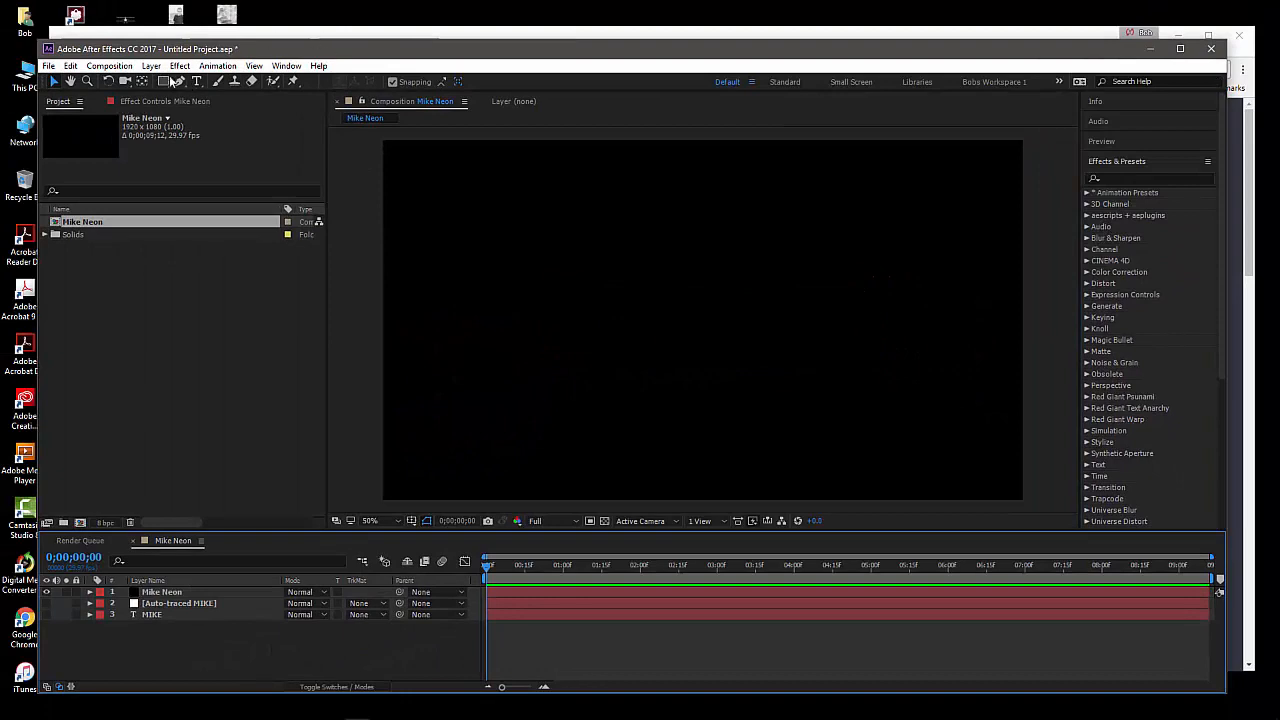
Apply Video Copilot's Saber effect to the Mike Neon layer and deselect the layer to view it
click(176, 592)
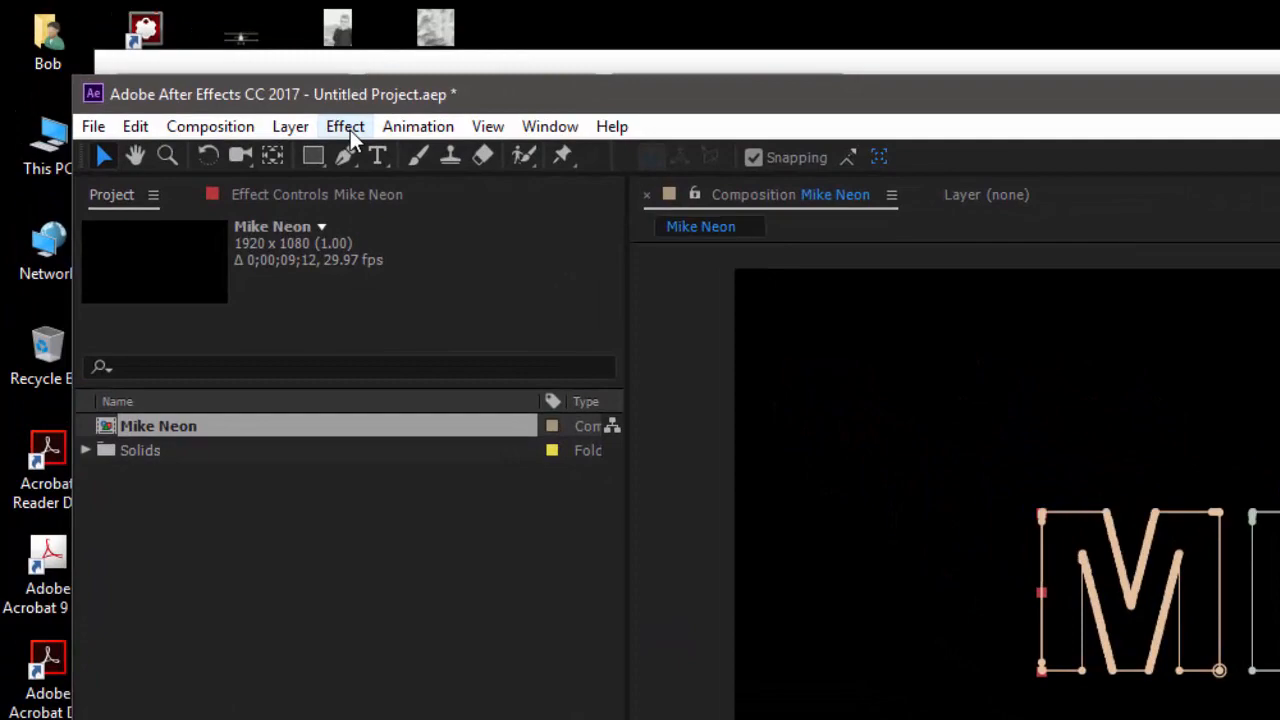
click(179, 65)
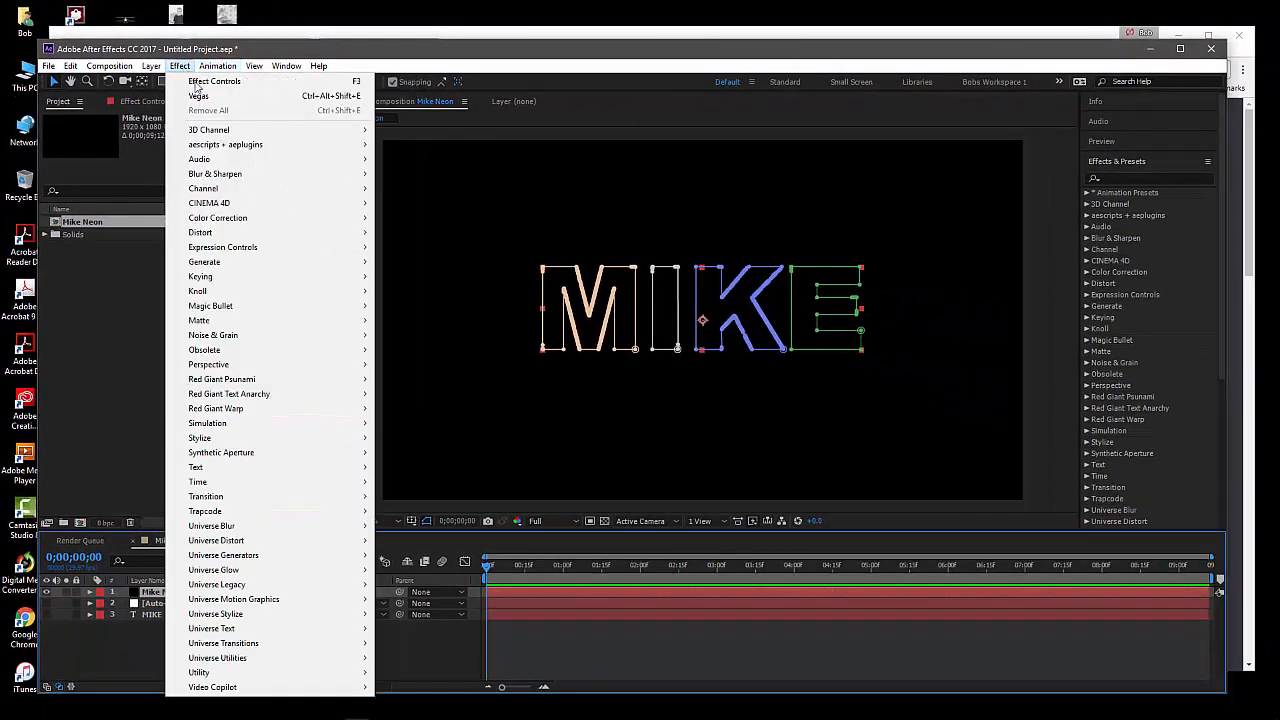
mouse_move(236, 688)
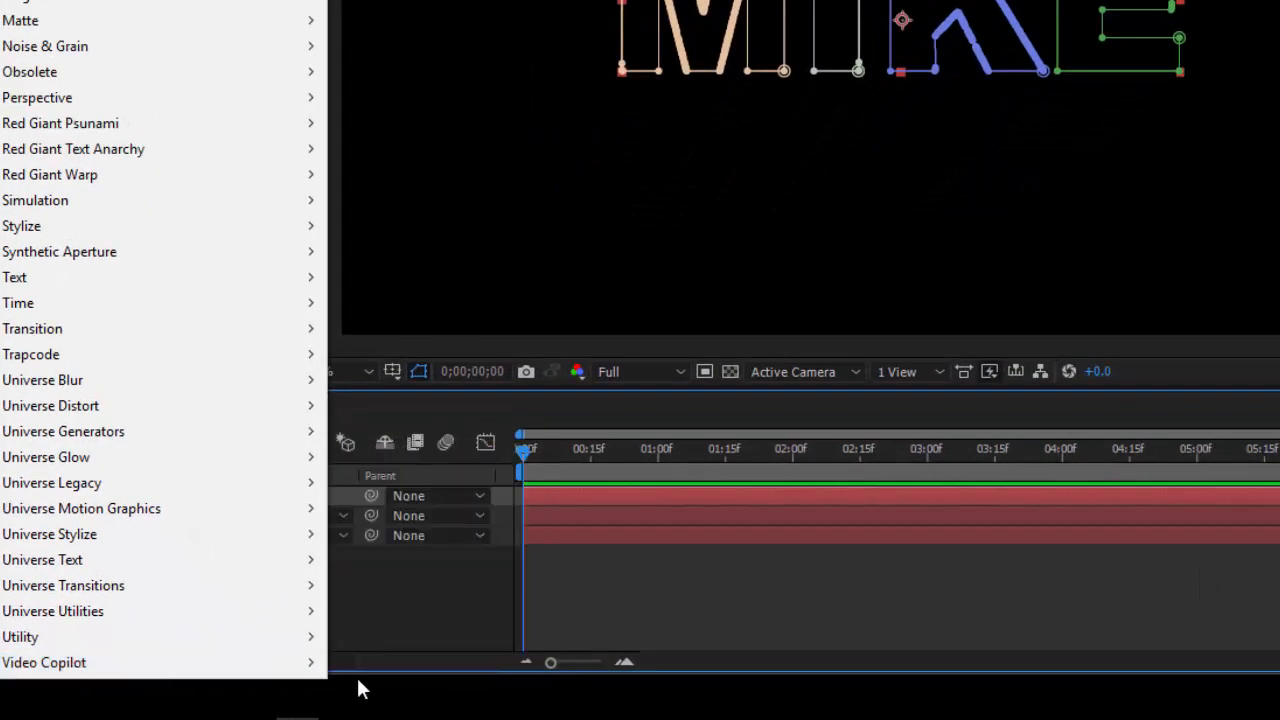
mouse_move(183, 677)
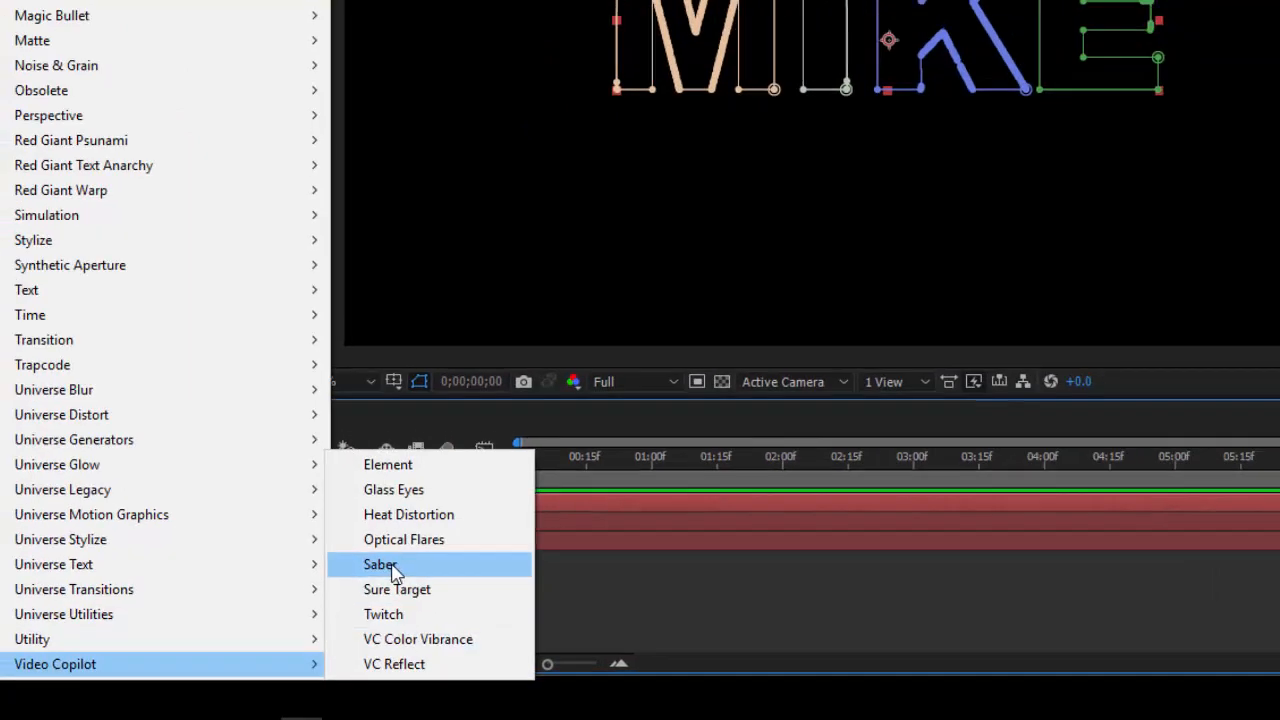
click(392, 572)
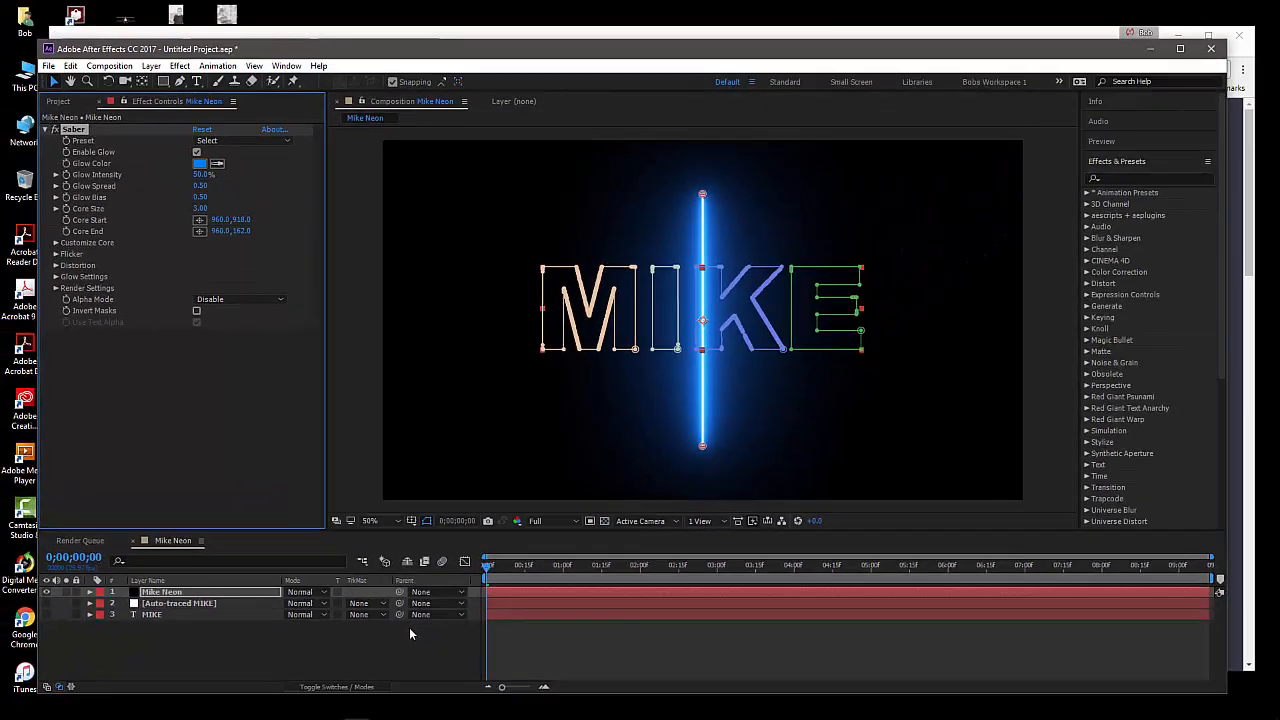
click(354, 652)
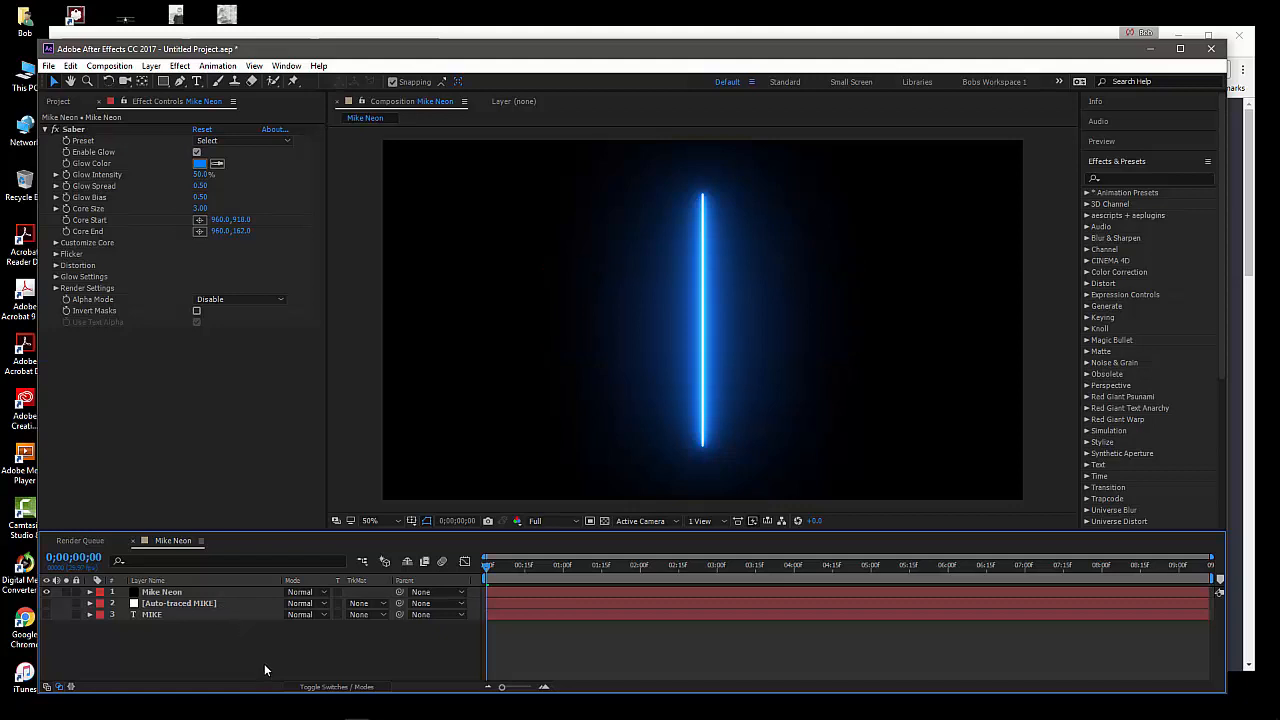
Browse Saber's presets for the Mike Neon layer without choosing one, and expand the Customize Core settings
click(180, 594)
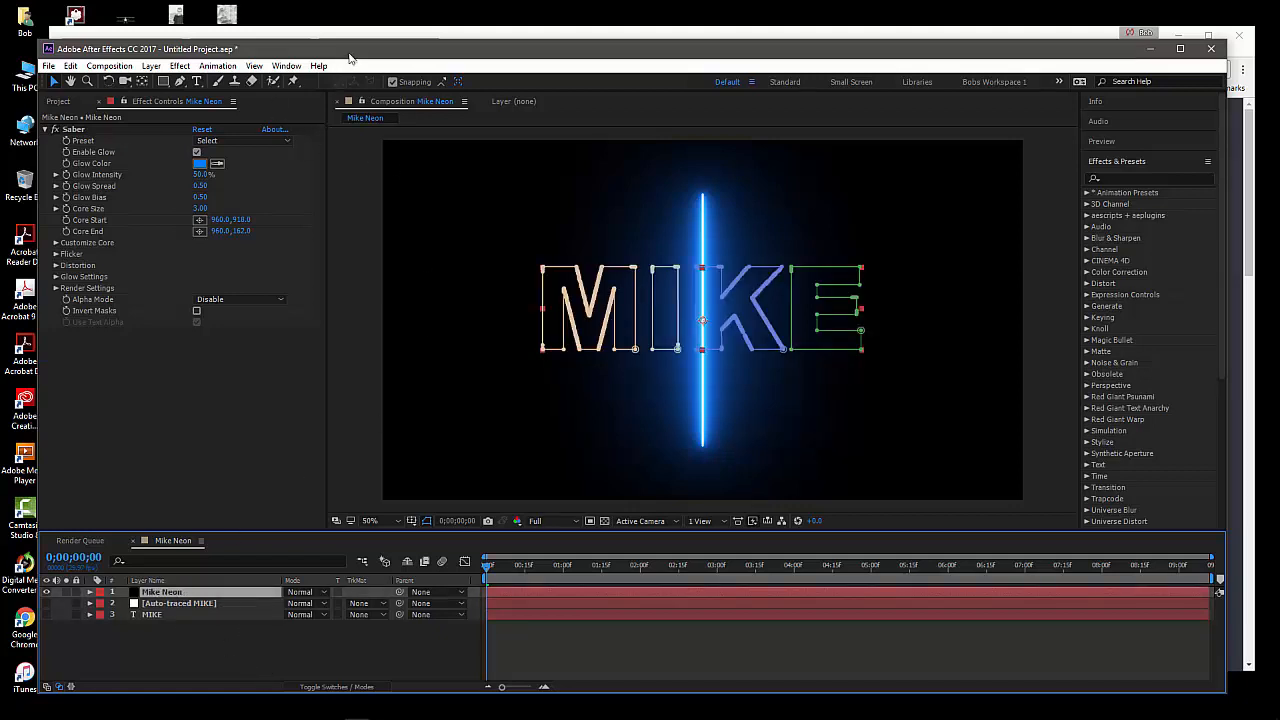
drag(349, 54, 357, 52)
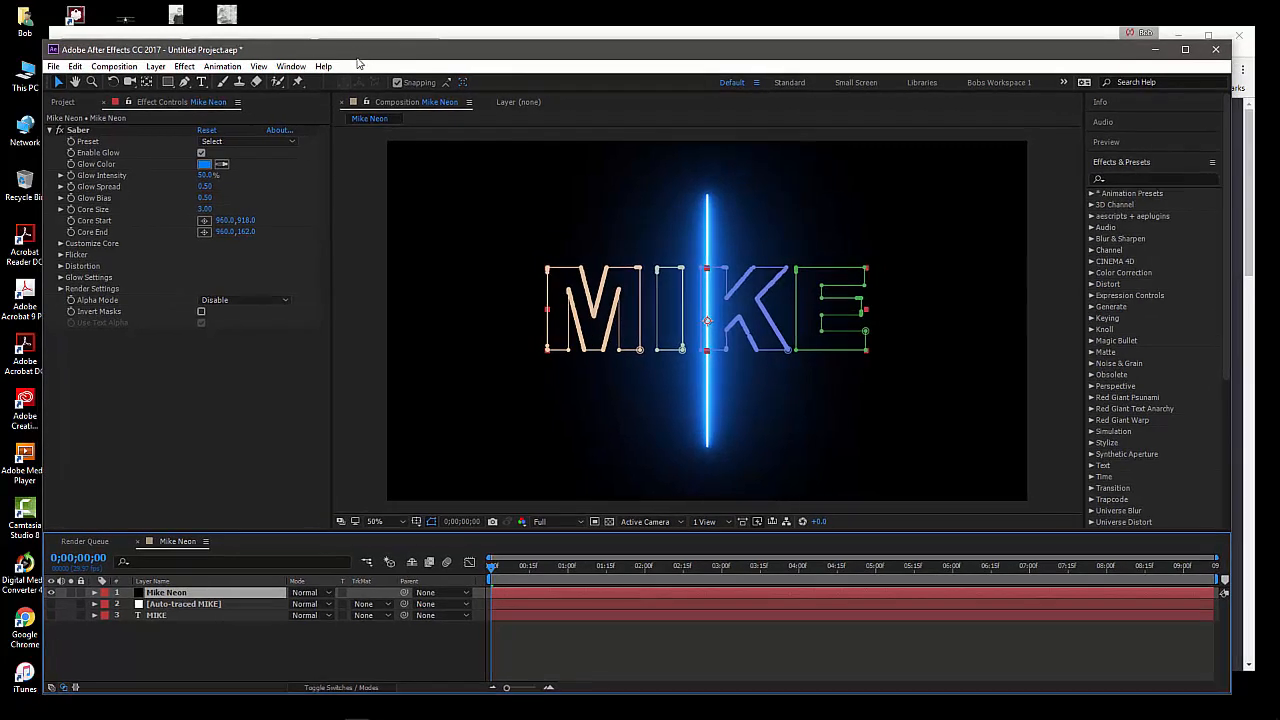
click(250, 141)
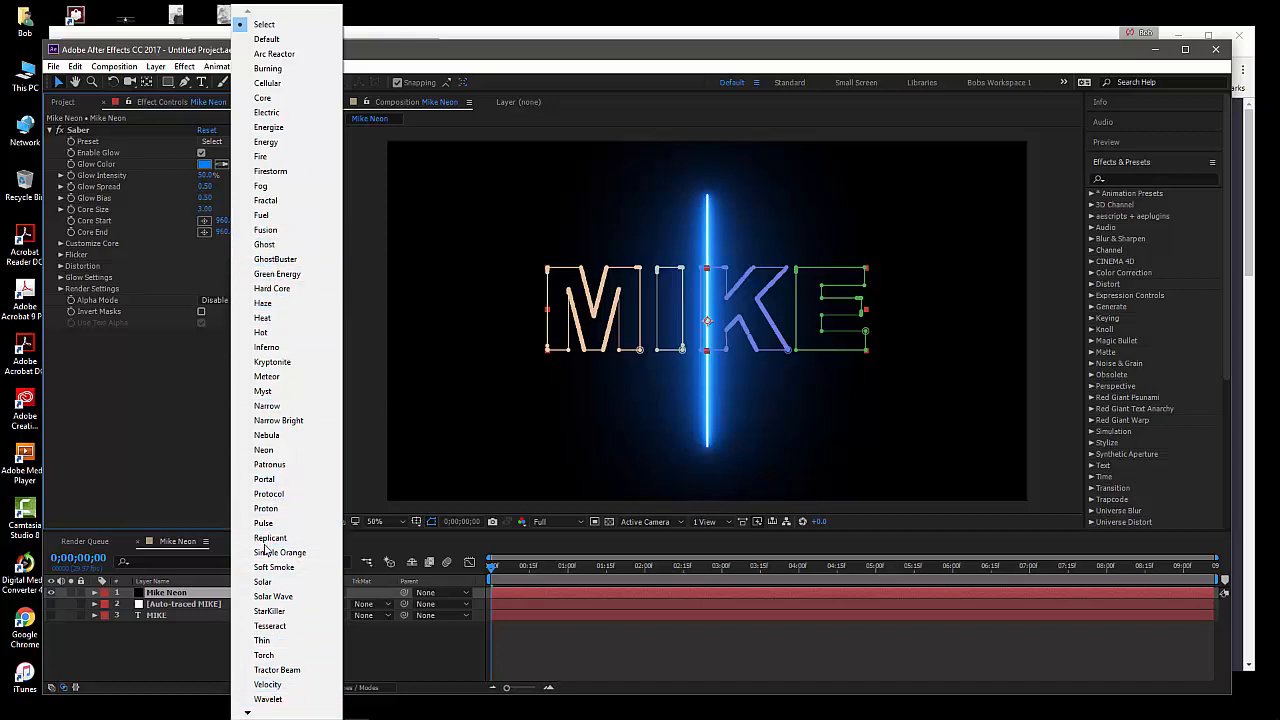
click(260, 627)
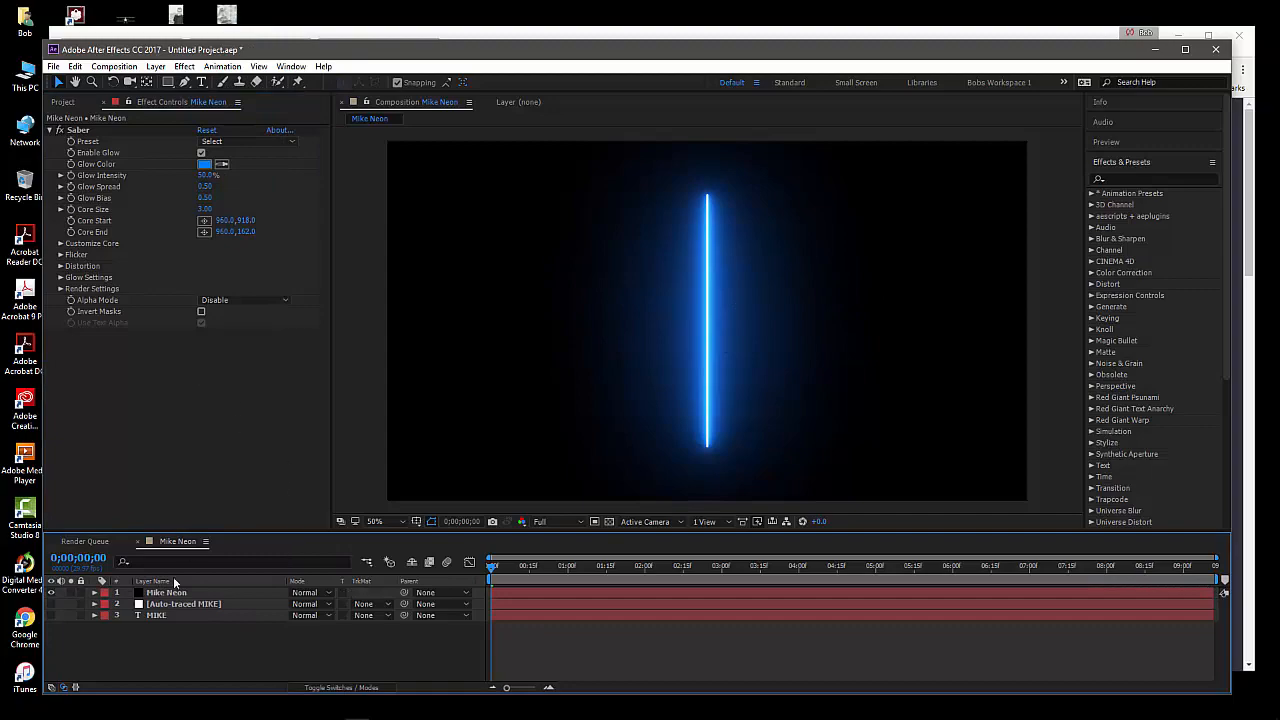
click(210, 596)
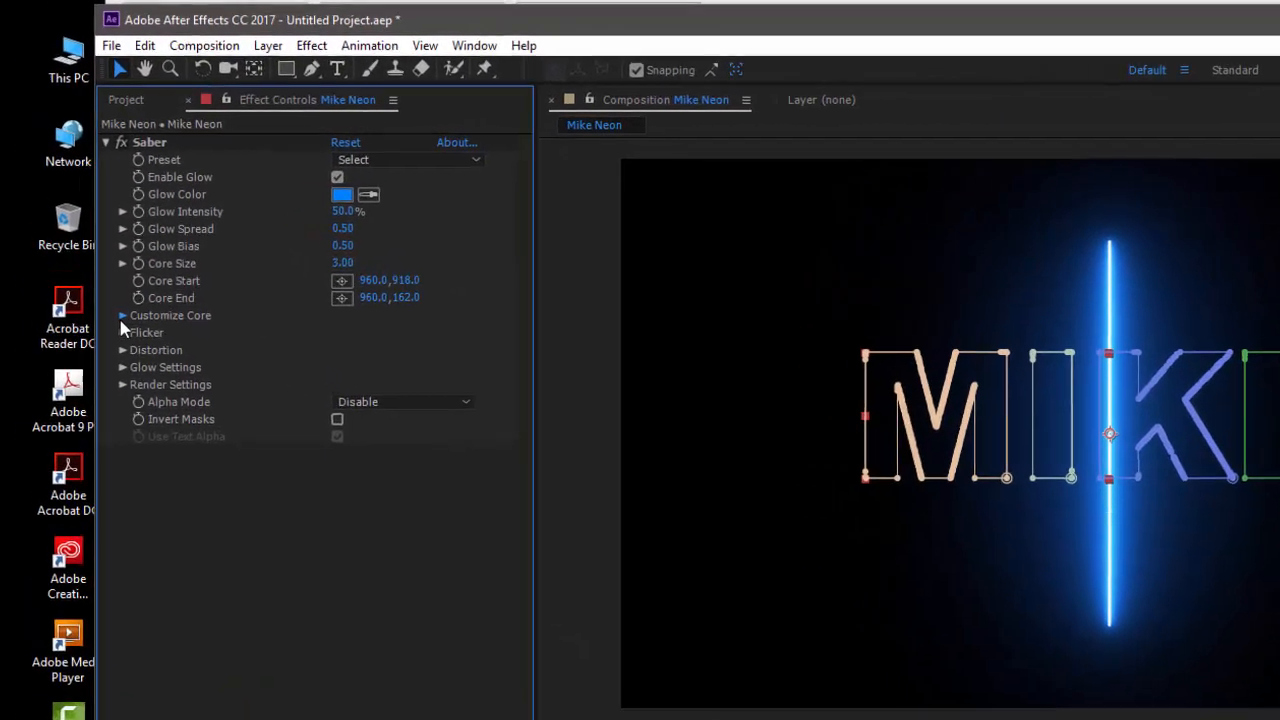
click(60, 245)
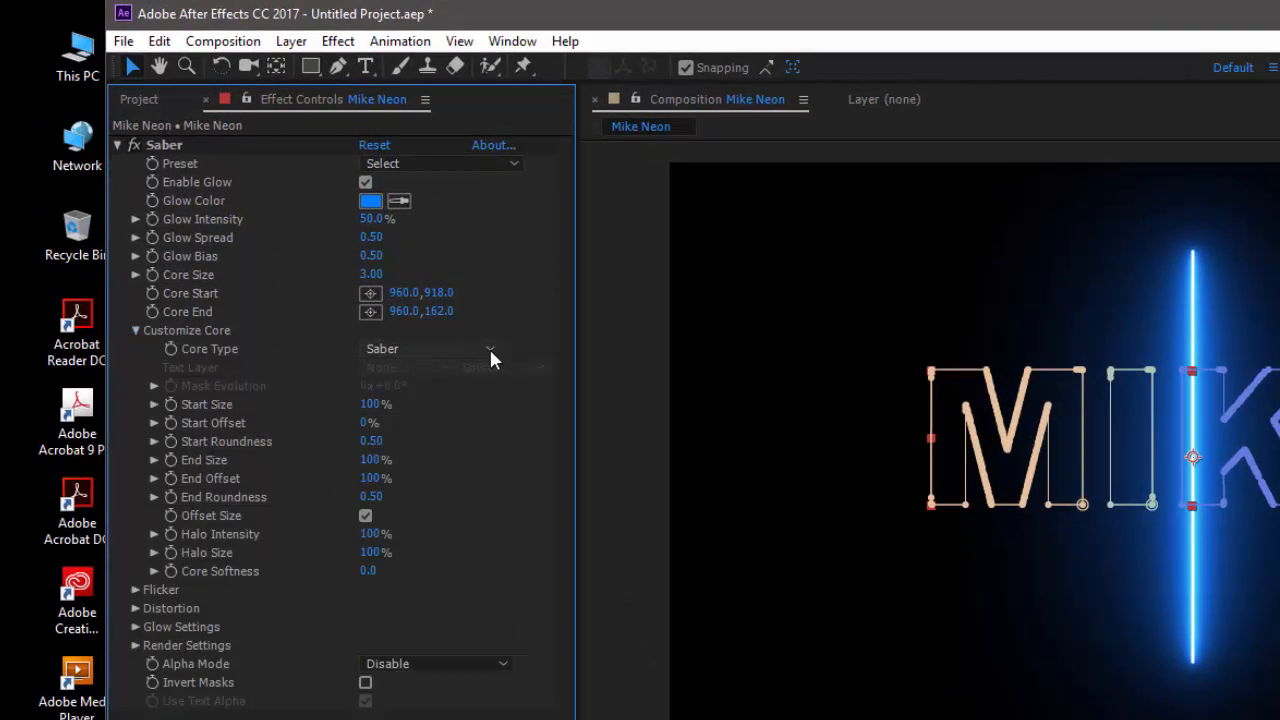
Try out different positions for the saber beam's upper and lower end points in the composition, and undo the moves
click(168, 145)
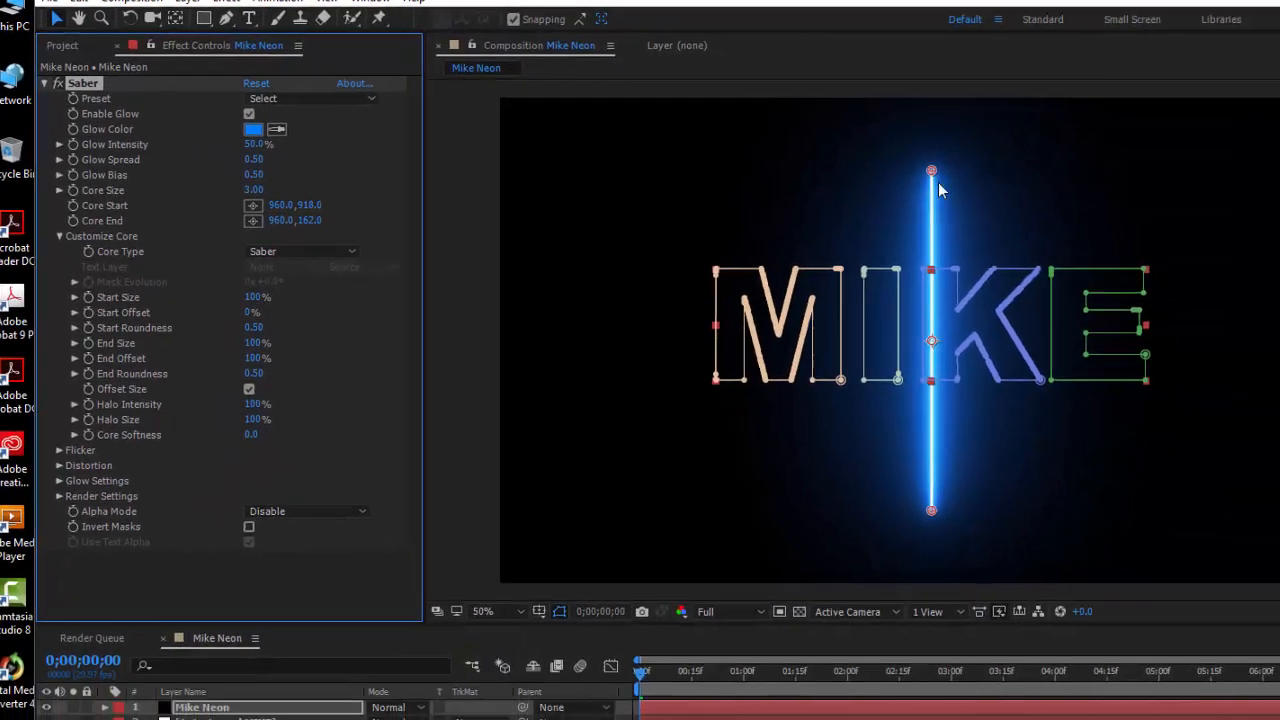
drag(934, 173, 605, 183)
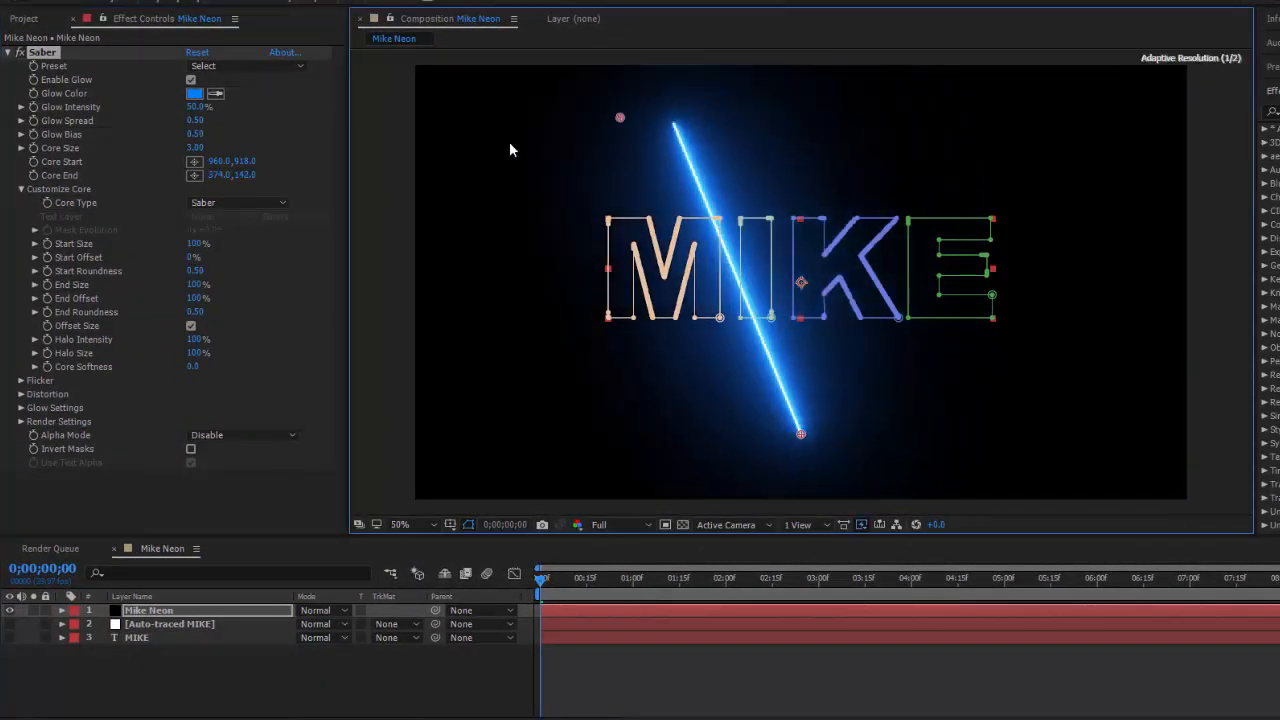
drag(509, 148, 755, 155)
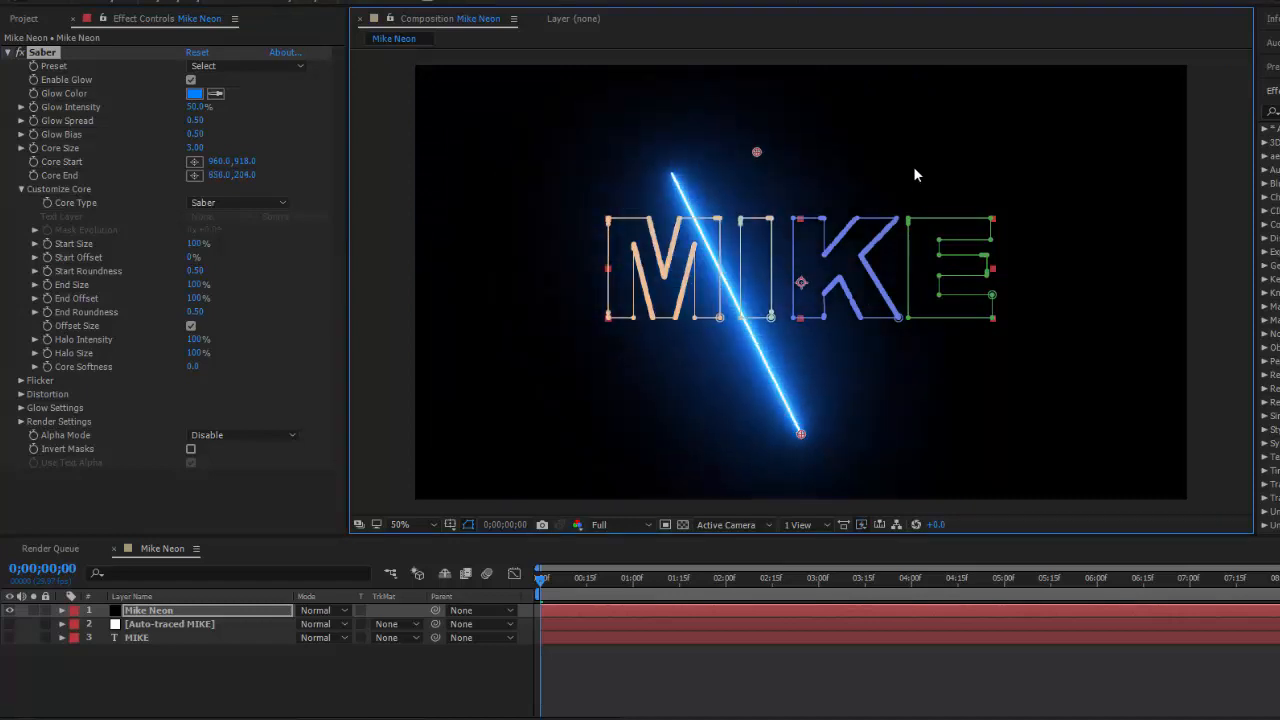
drag(913, 175, 784, 131)
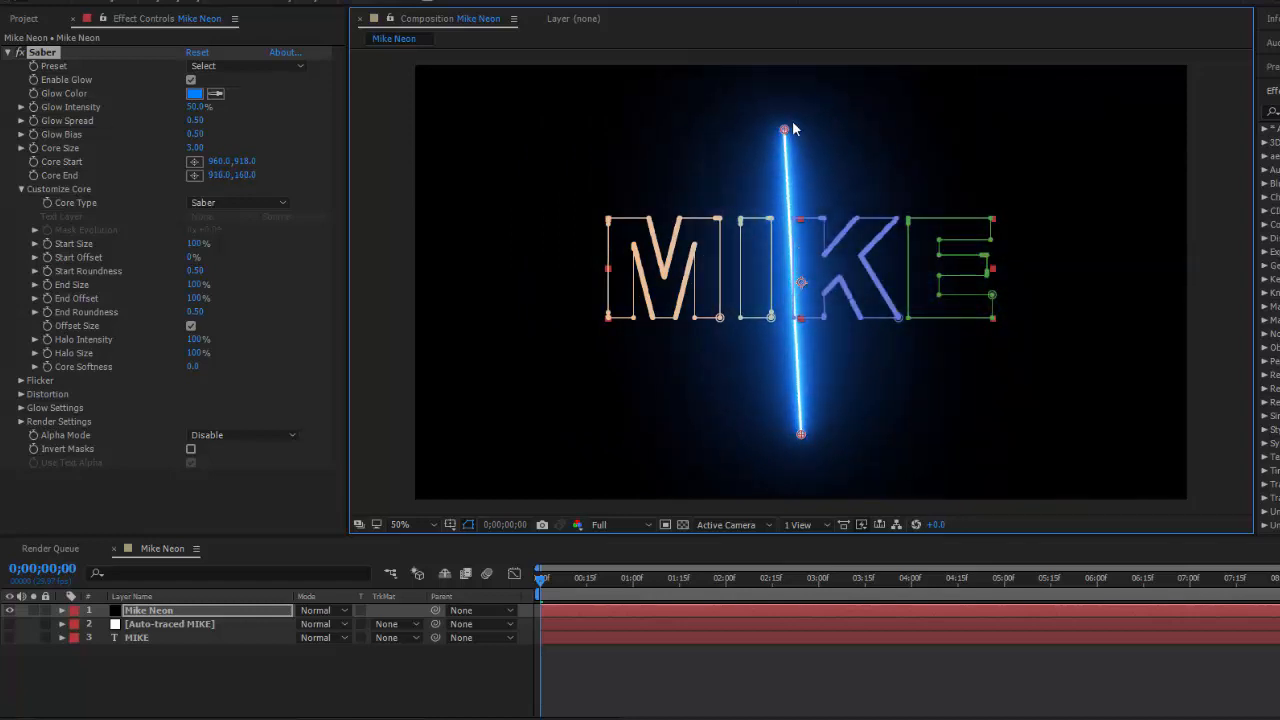
drag(792, 128, 796, 128)
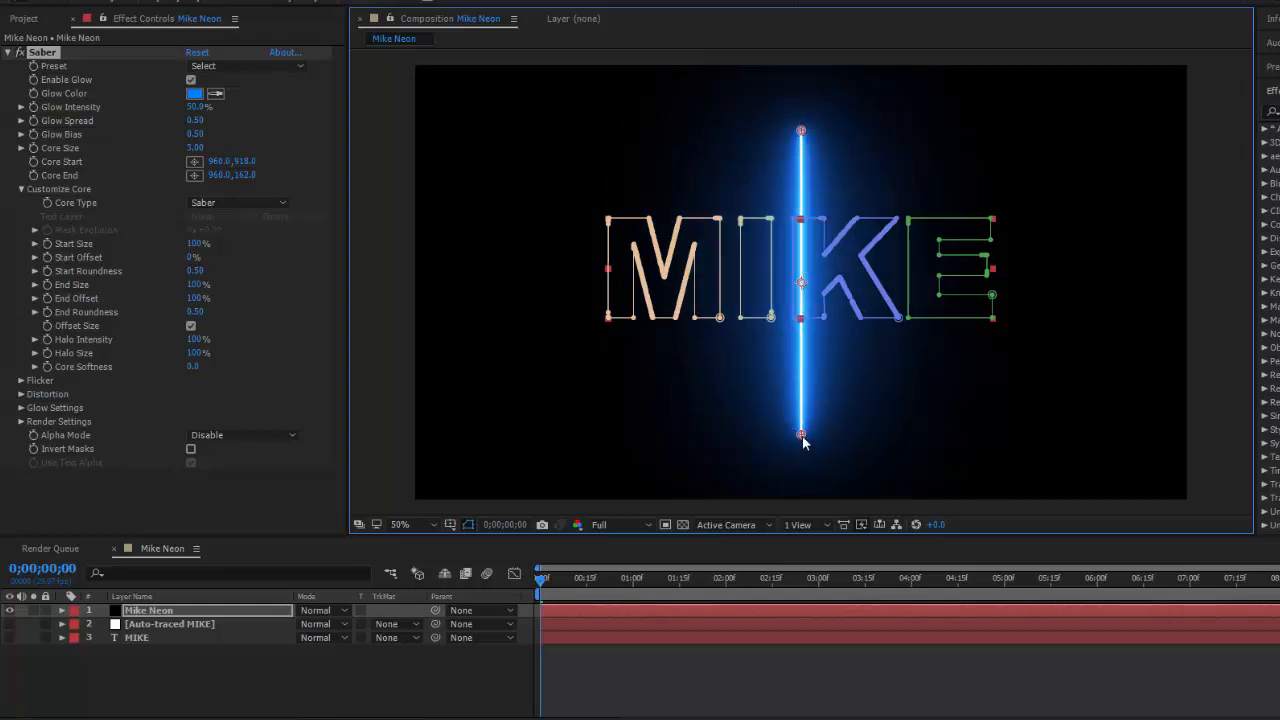
drag(849, 446, 732, 397)
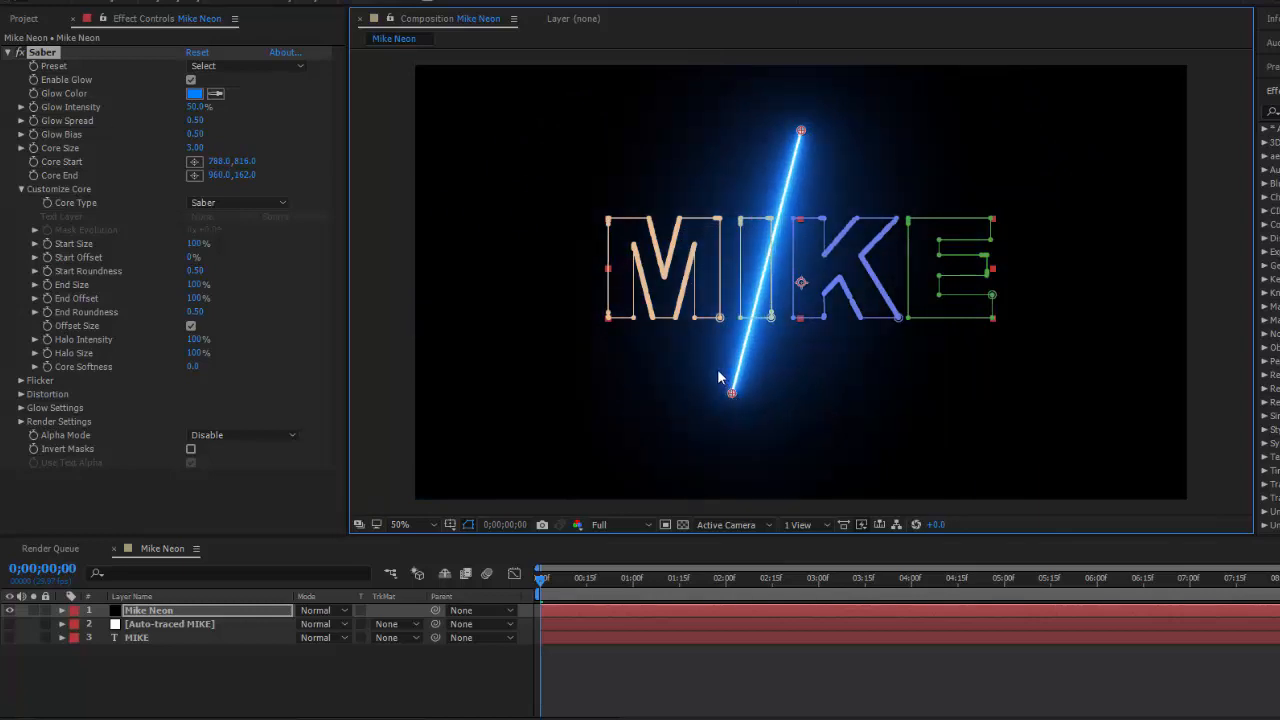
key(ctrl+z)
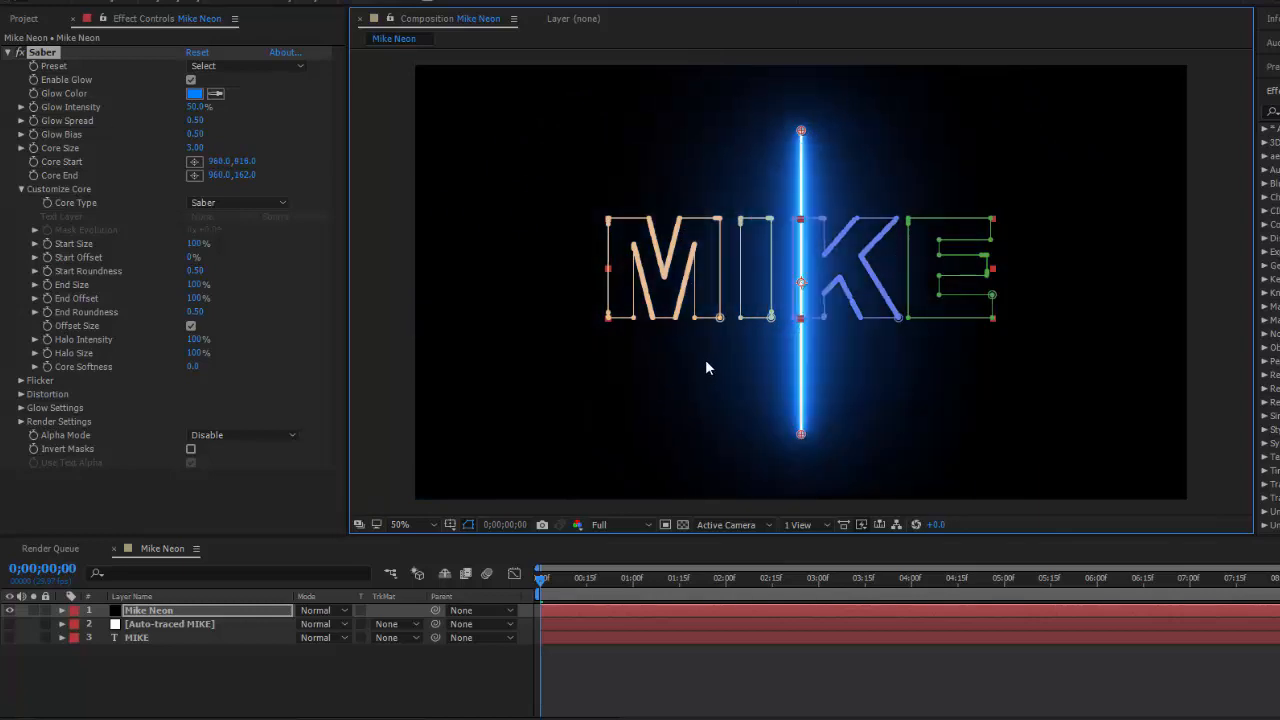
Set Saber's Core Type to Layer Masks and deselect the layer to view the glow around the letters
click(250, 201)
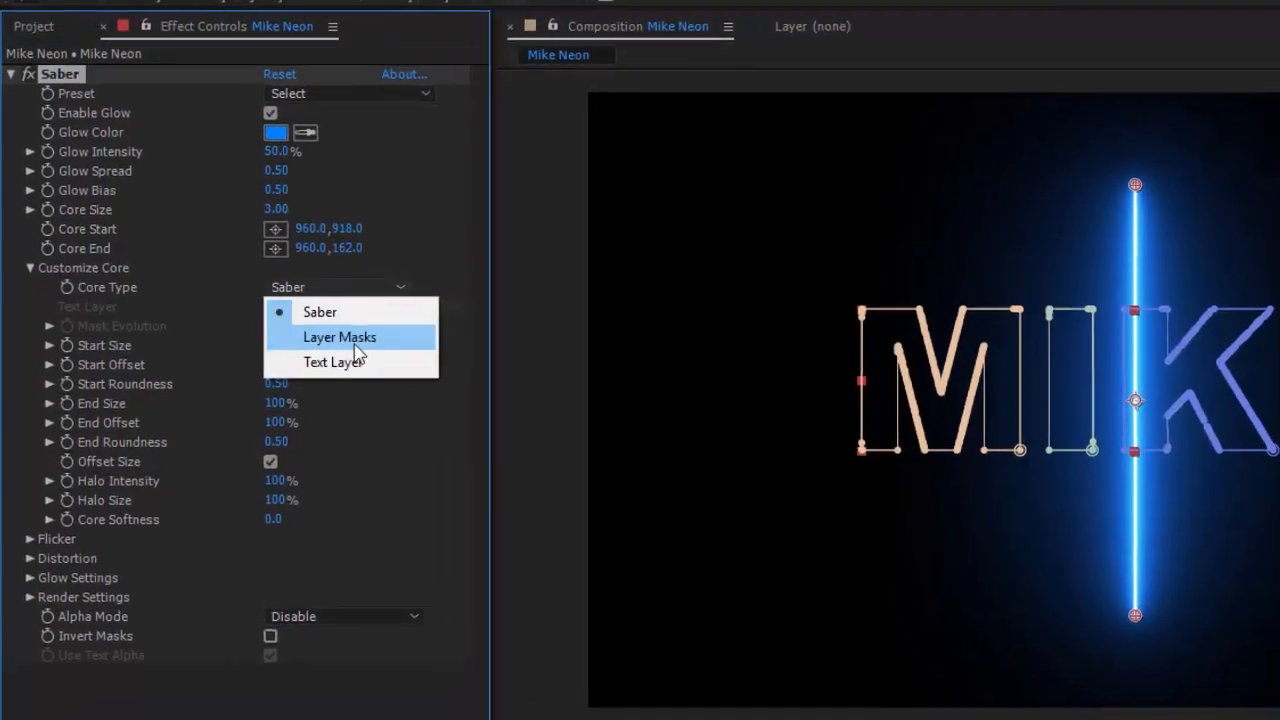
click(393, 346)
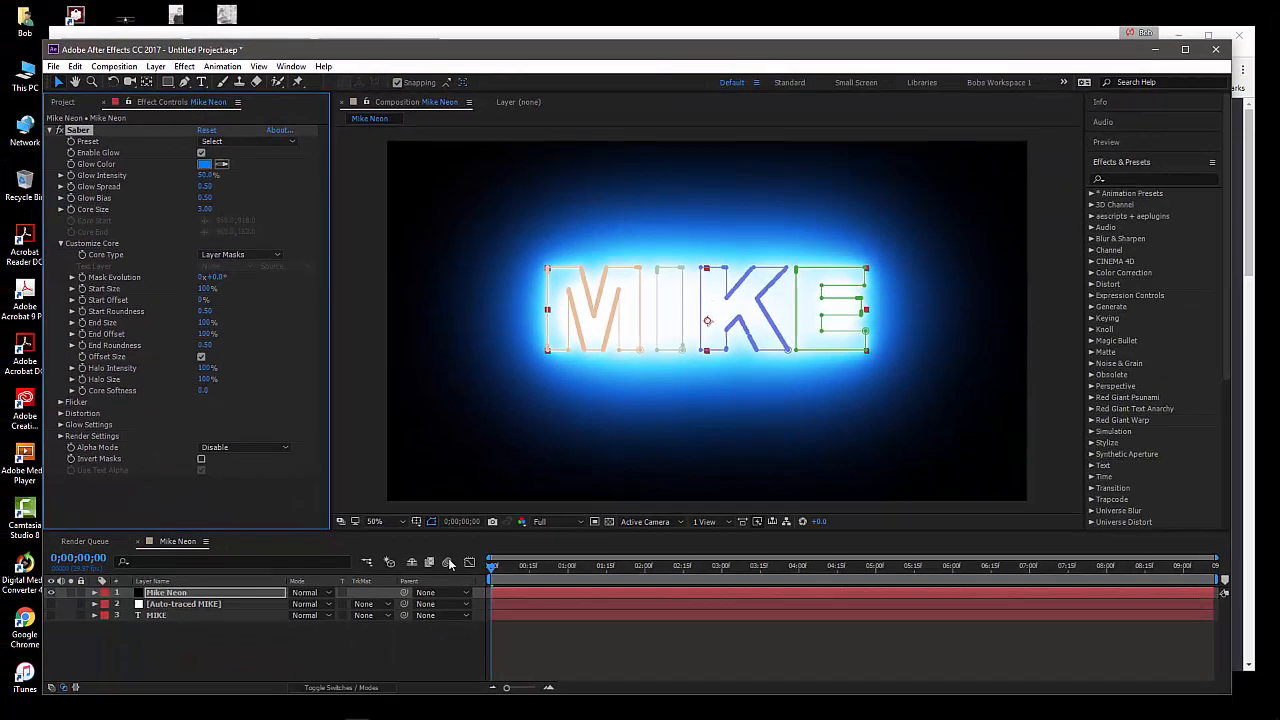
click(367, 645)
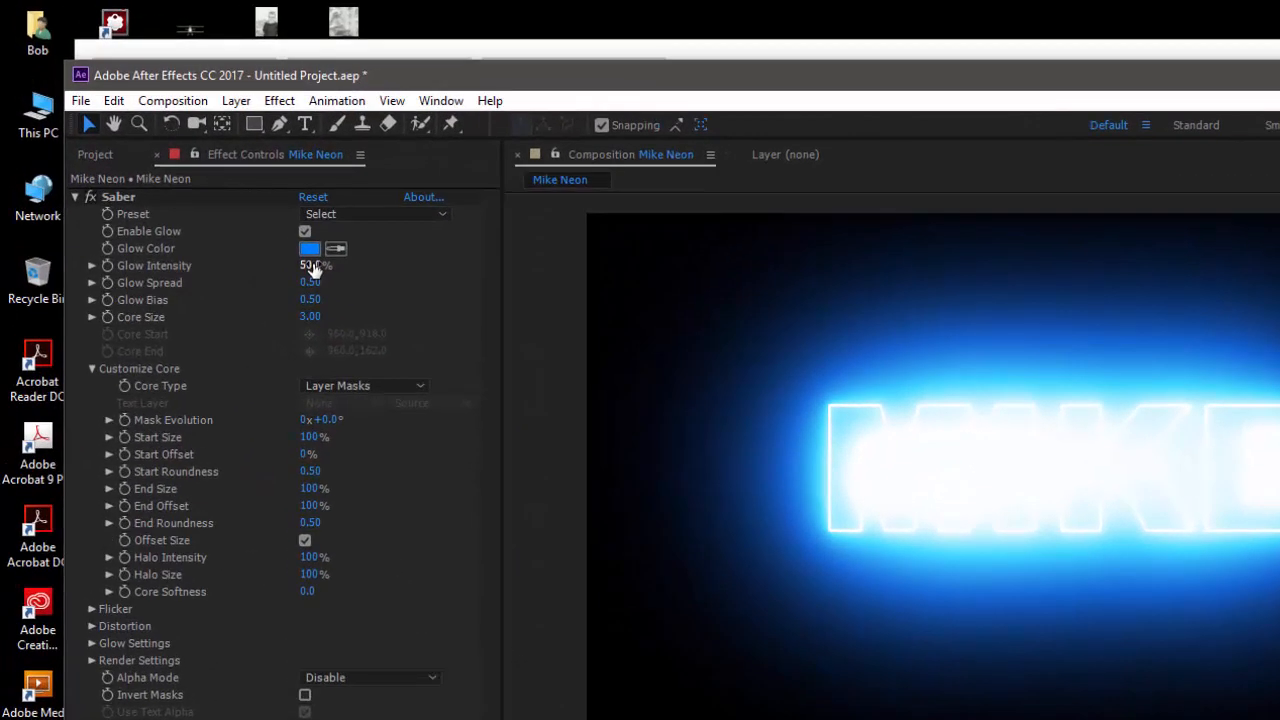
Reduce Saber's Glow Intensity to 19% and Glow Spread to 0.12, and check the result at 0;00;01;26
drag(312, 268, 250, 233)
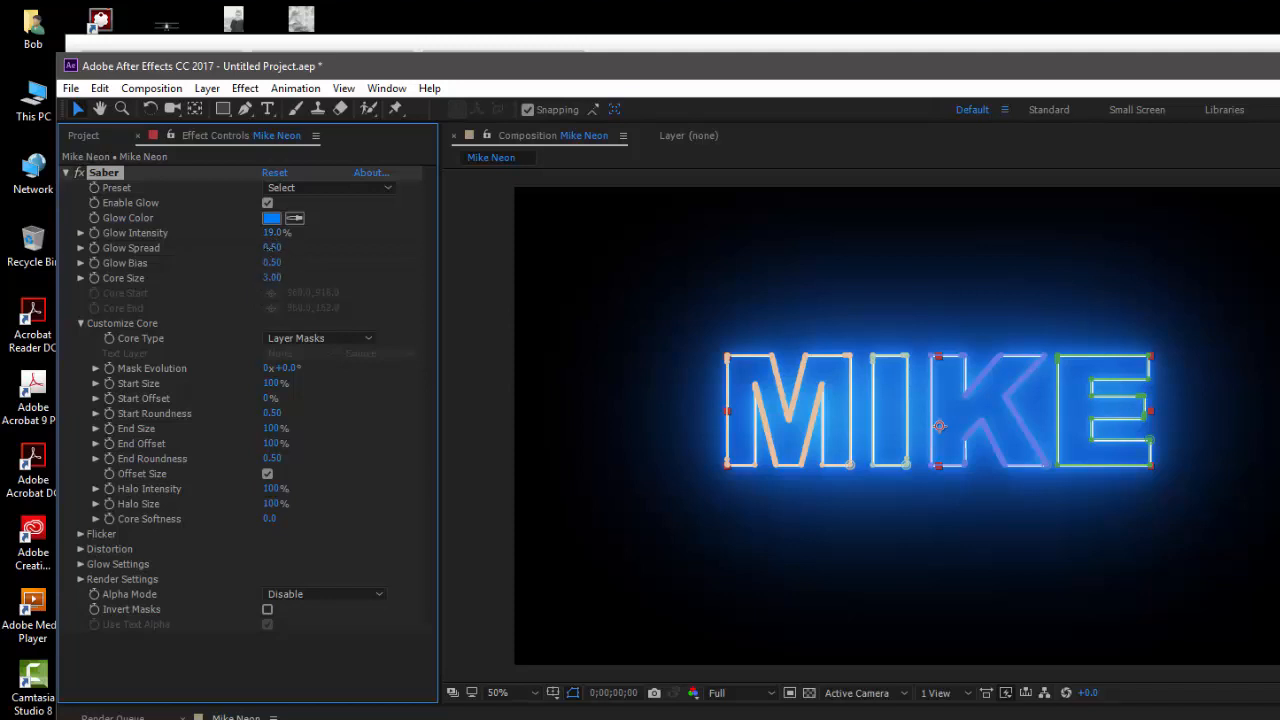
drag(267, 247, 237, 251)
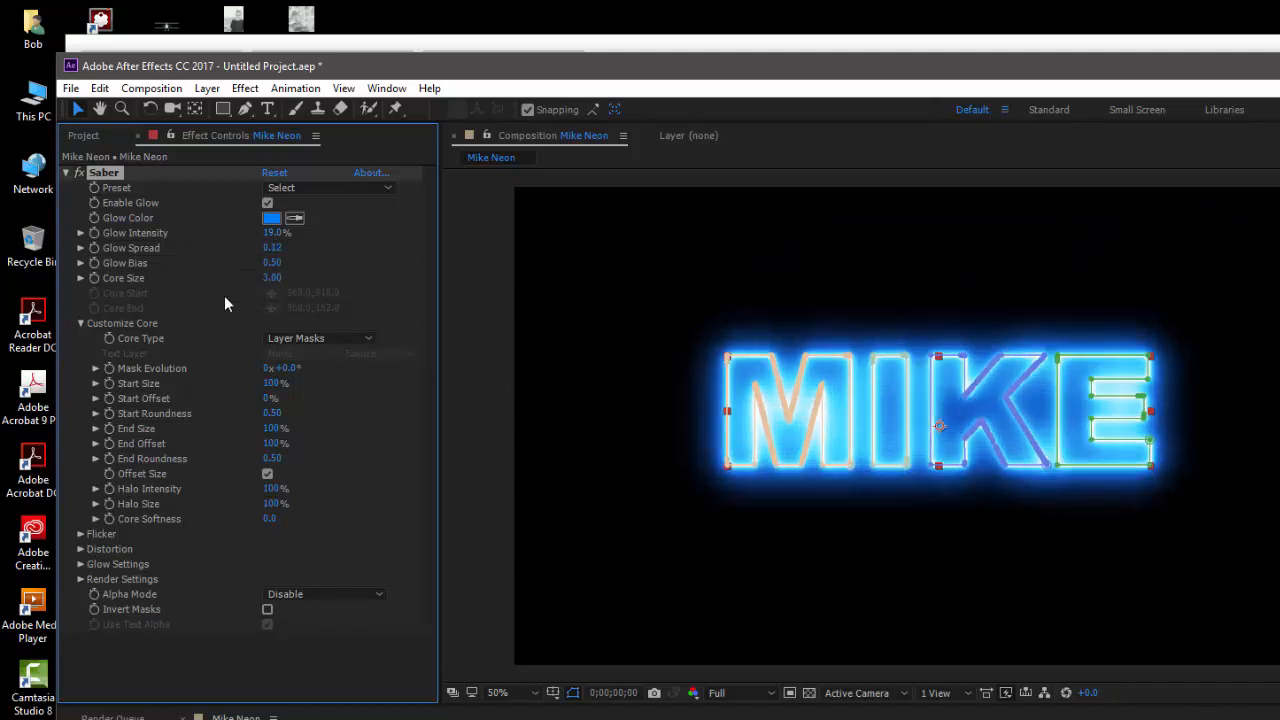
click(220, 718)
drag(660, 719, 780, 719)
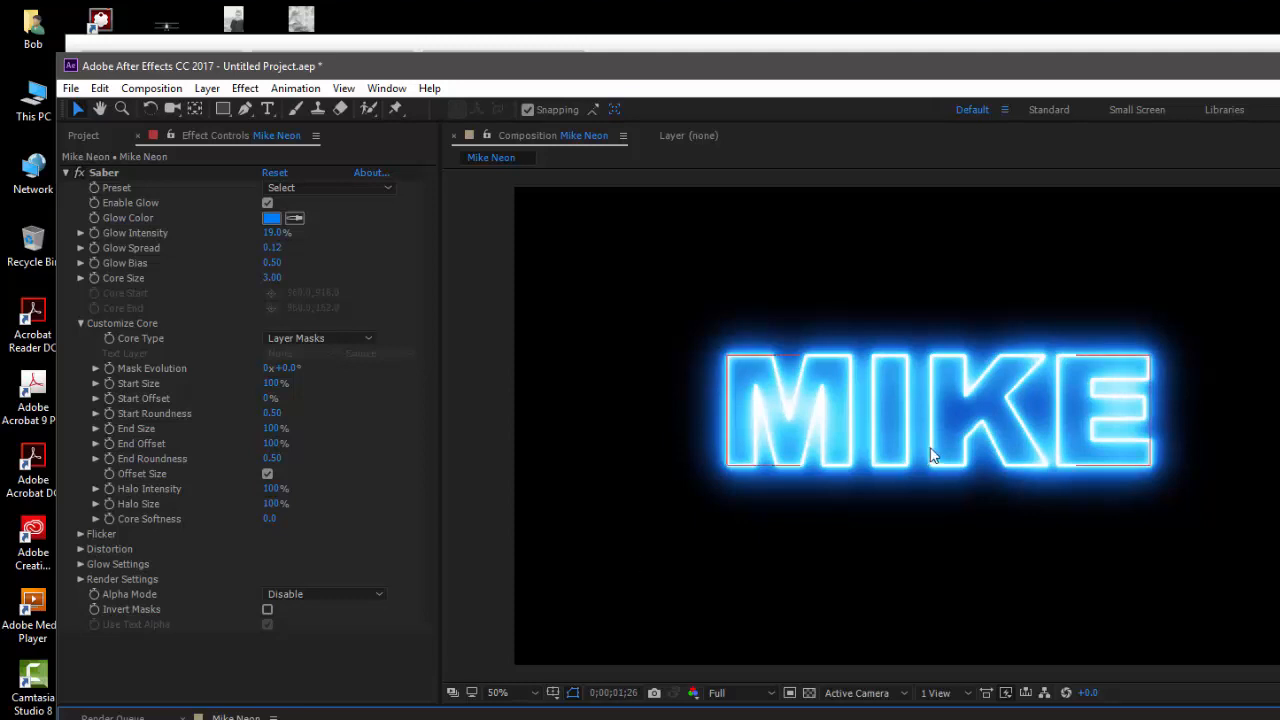
Set Saber's glow Distortion Amount to 24 and deselect the layer to check the distorted glow
click(81, 549)
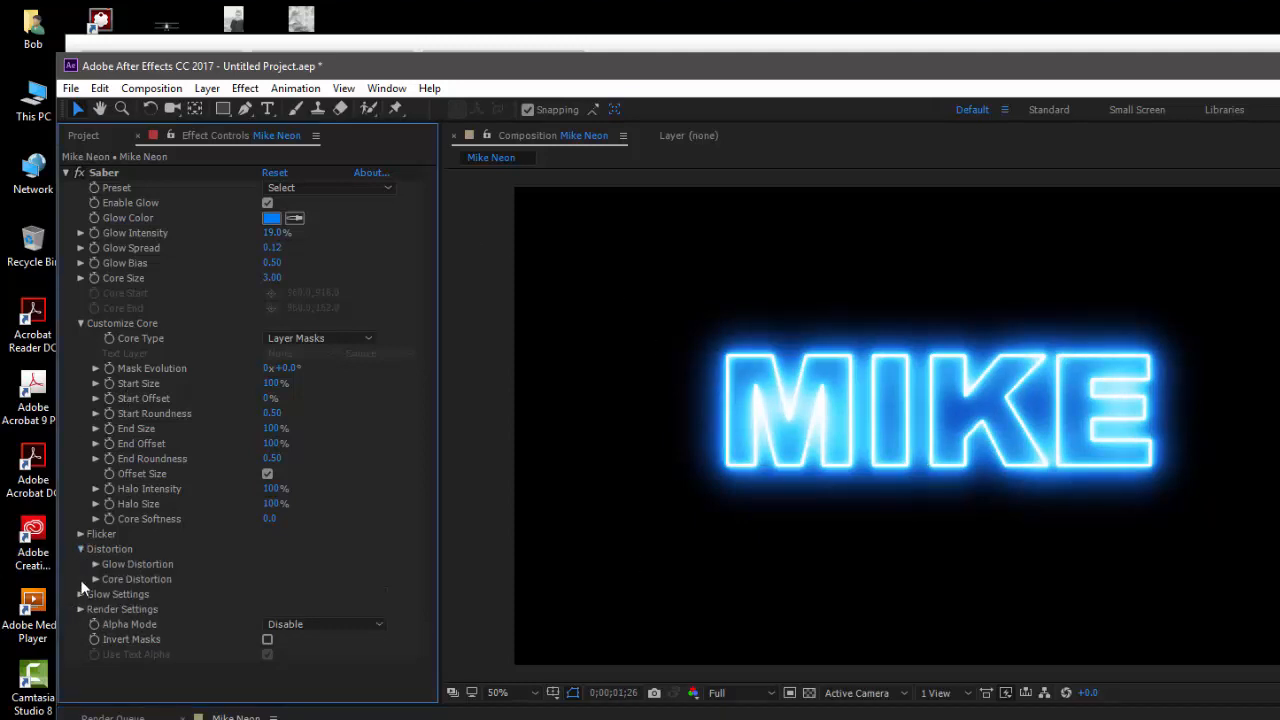
click(95, 565)
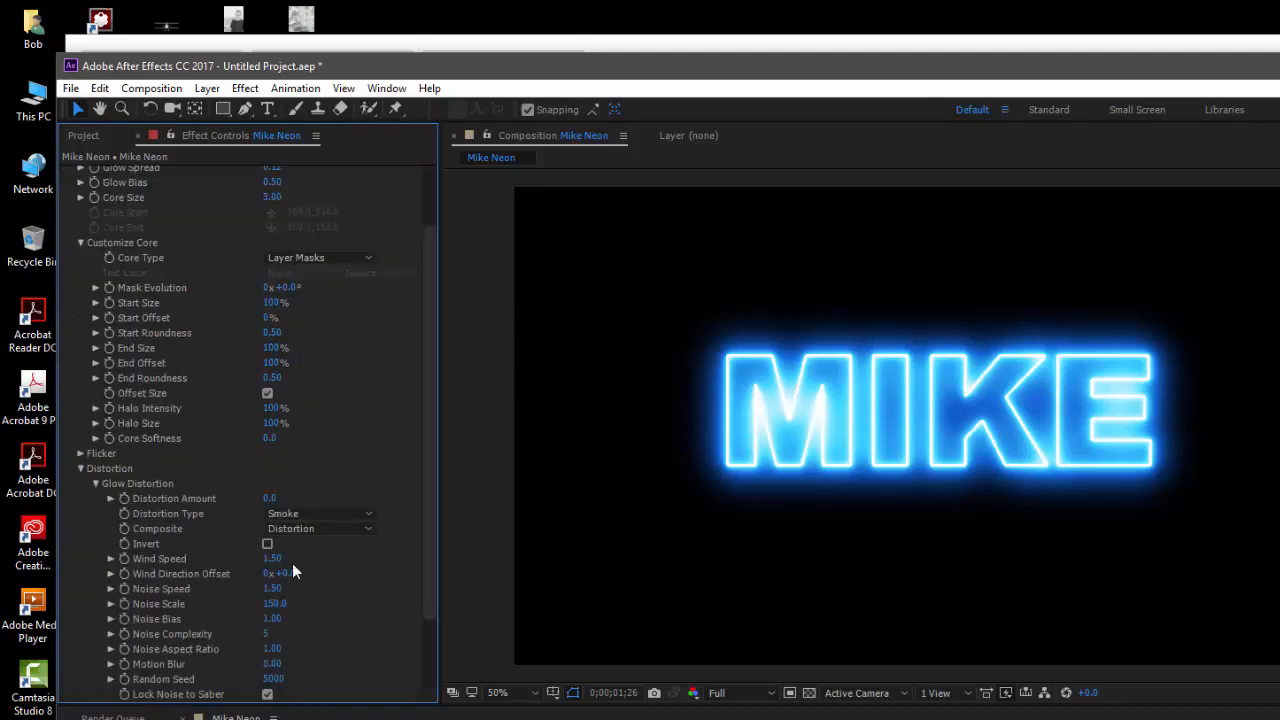
drag(271, 497, 302, 505)
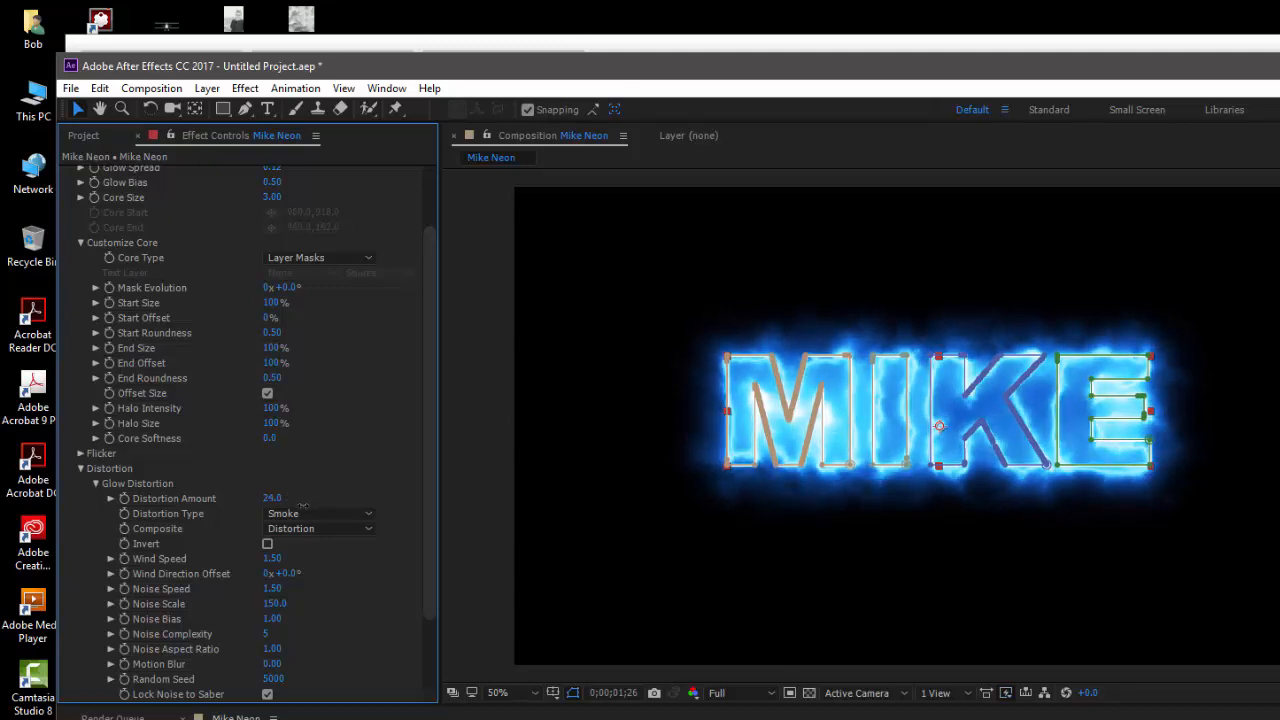
click(310, 716)
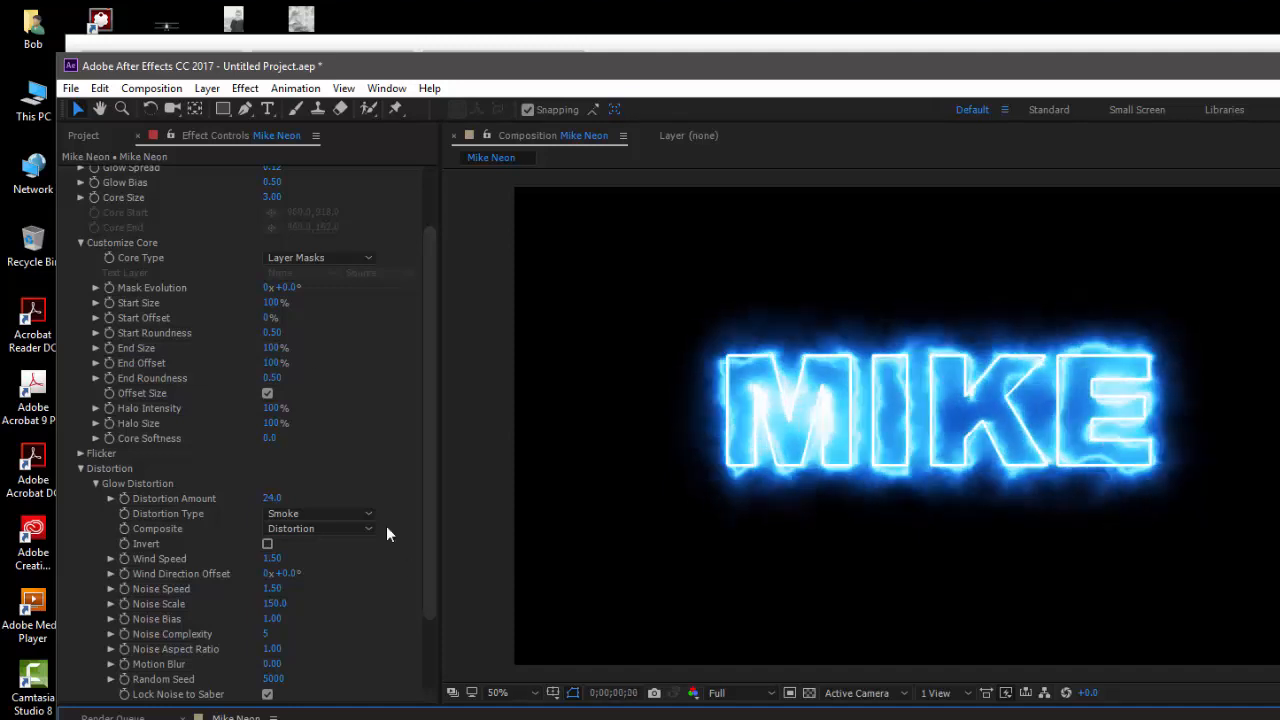
Set Saber's Glow Color to orange FF6C00 and preview the animation
scroll(430, 315, up, 3)
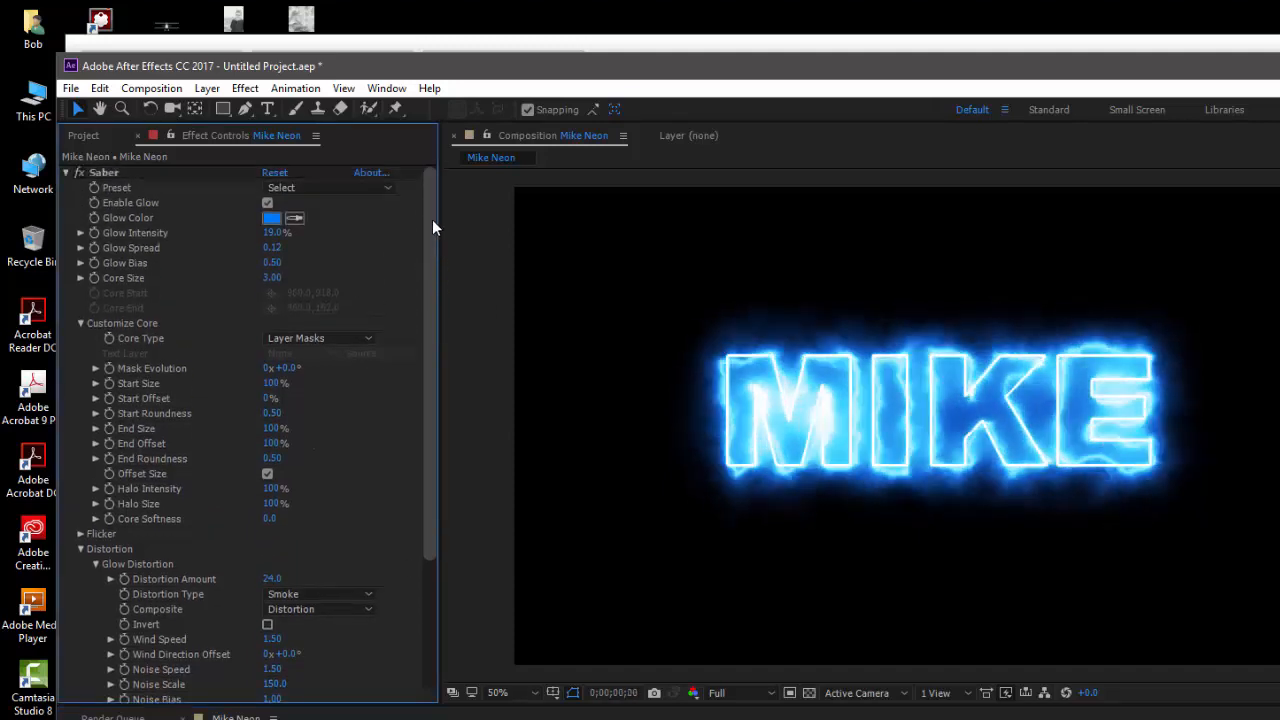
click(269, 218)
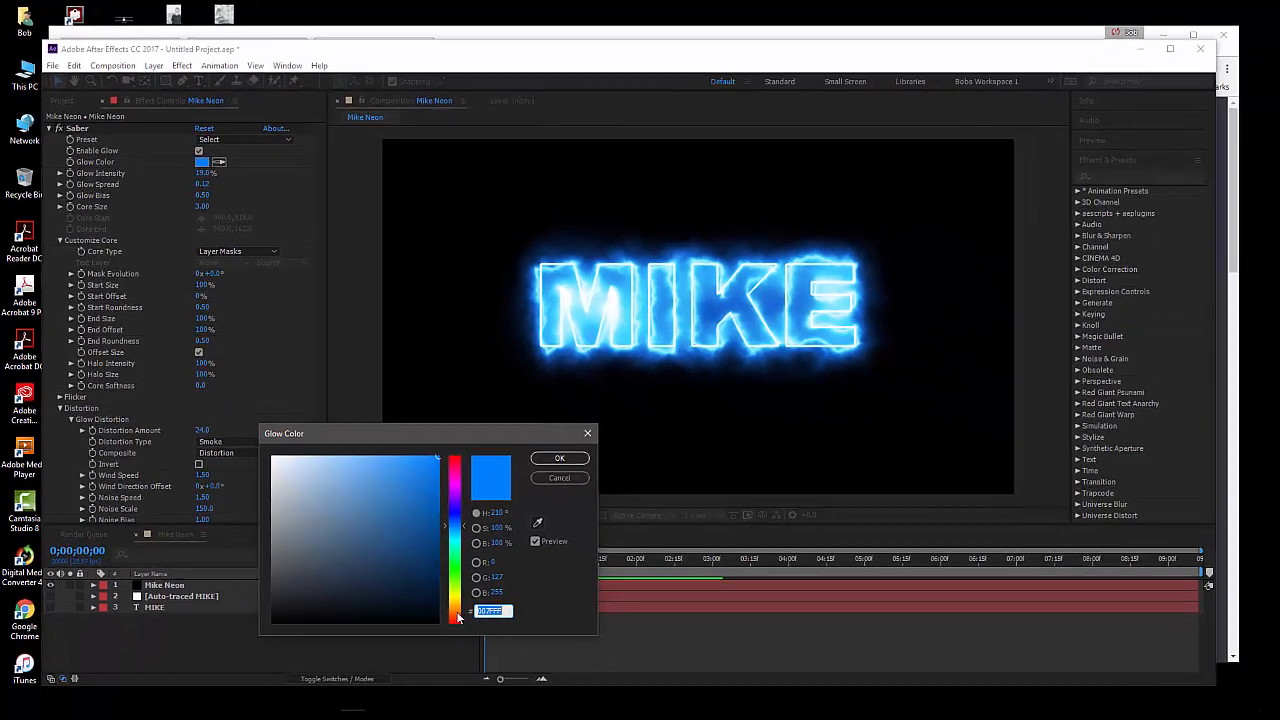
text(FF6C00)
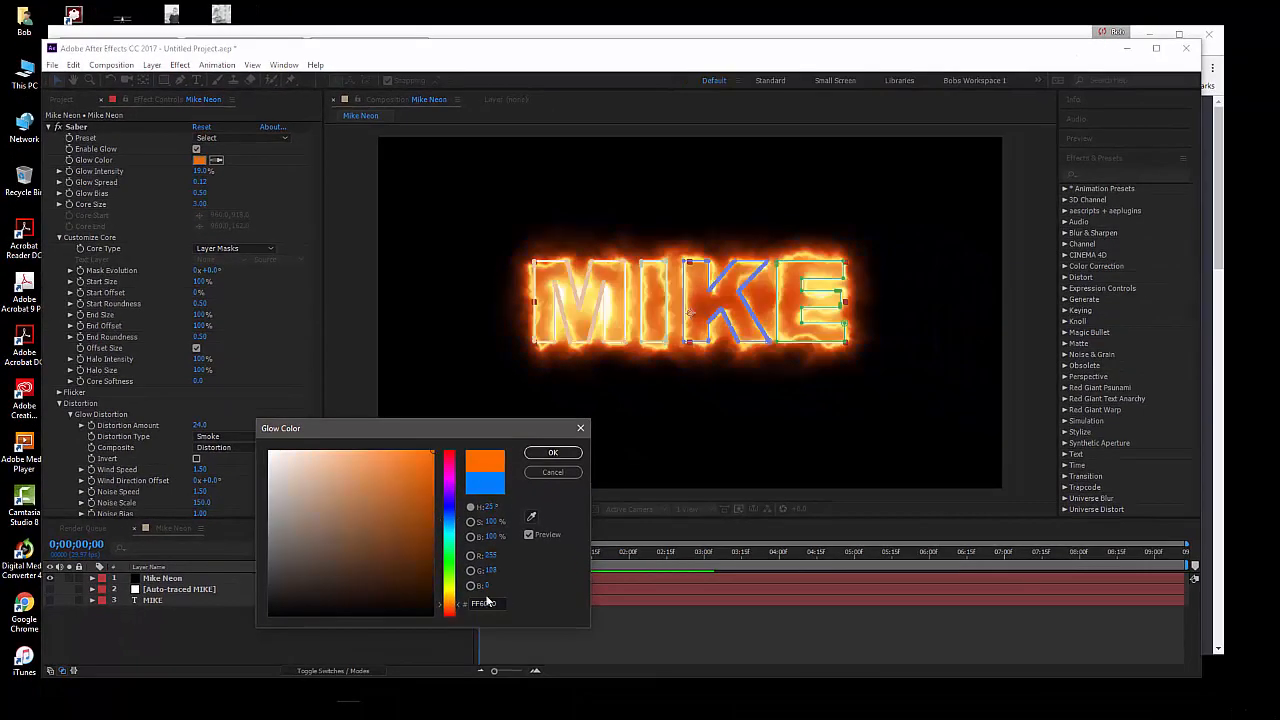
click(566, 455)
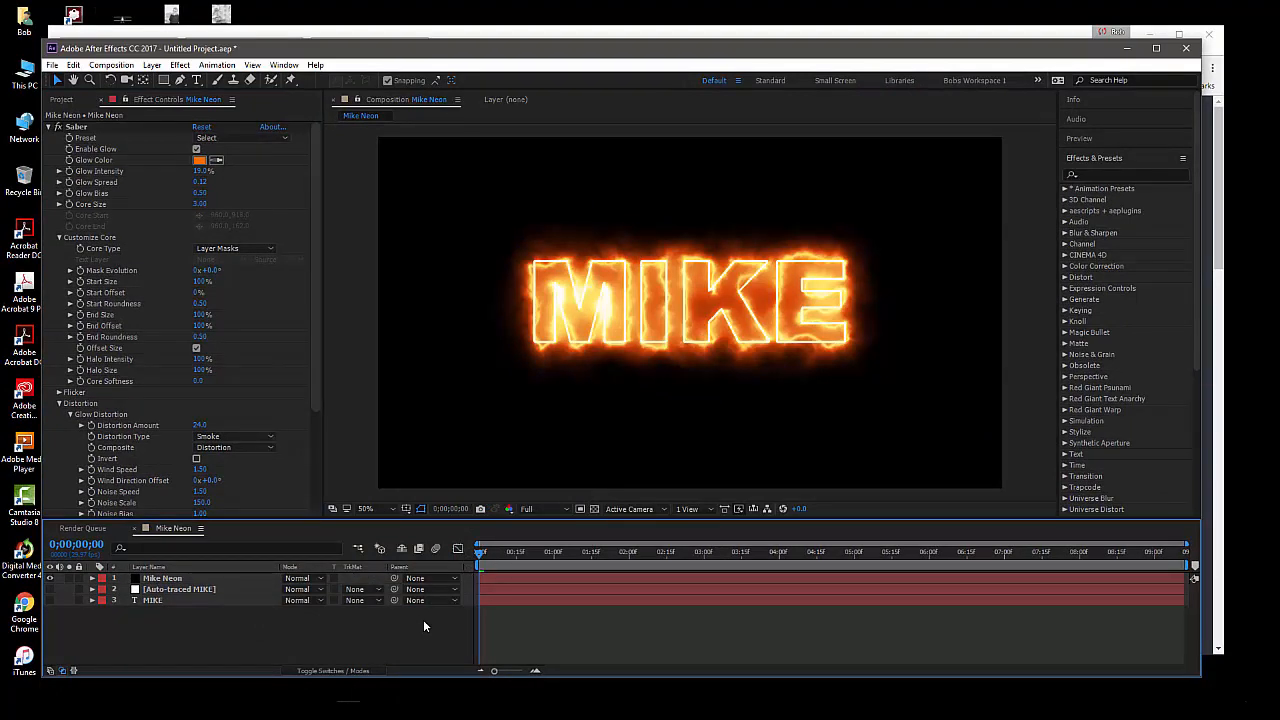
key(space)
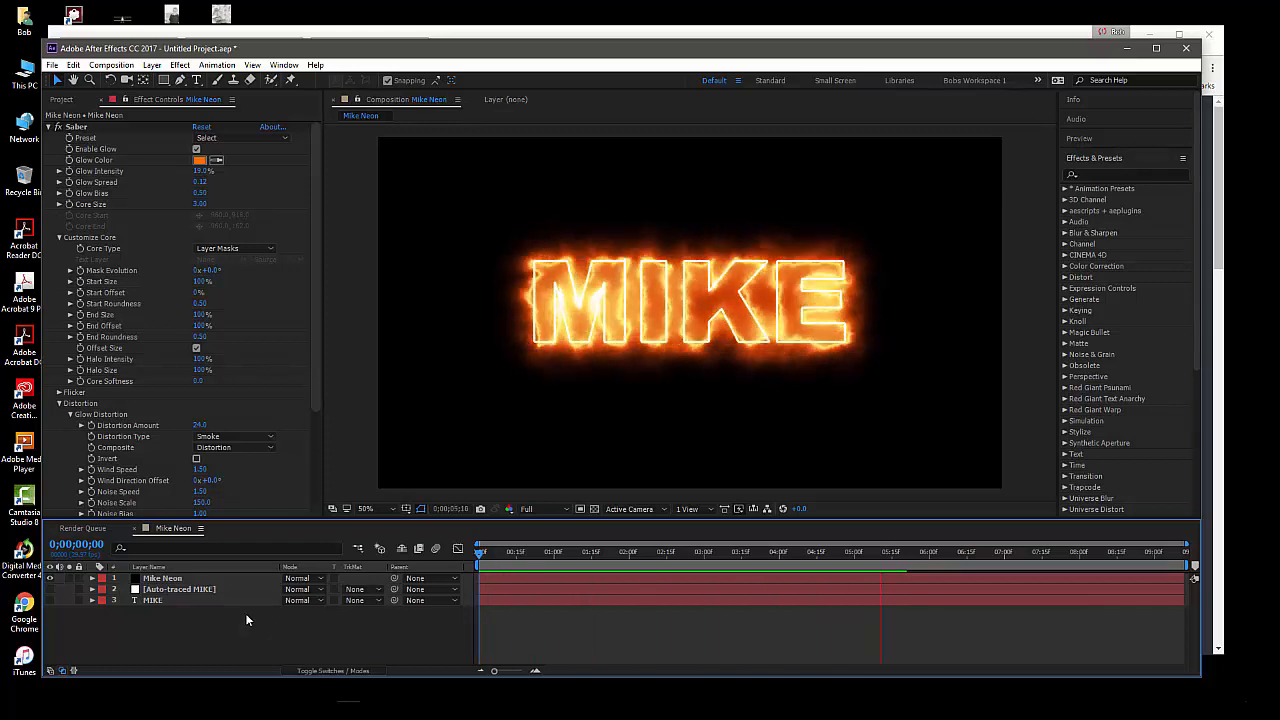
Apply Saber's Neon preset to the Mike Neon layer and deselect the layer to check the glow
click(201, 582)
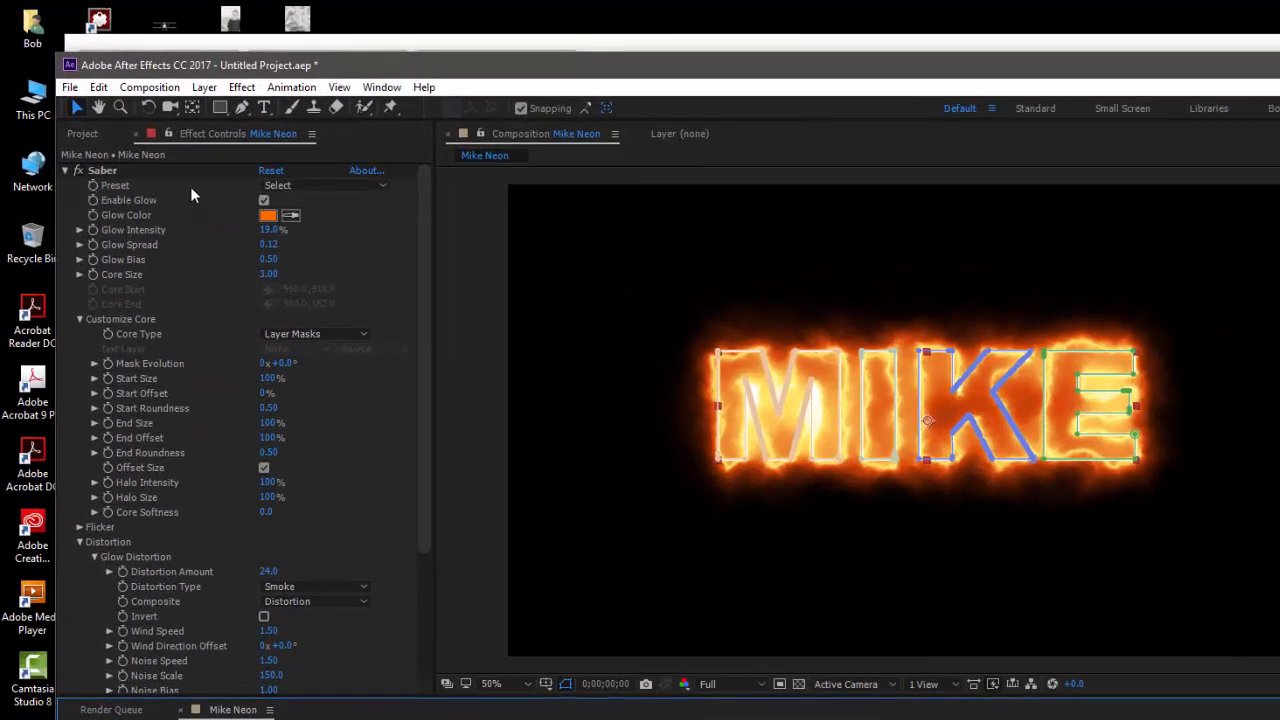
click(306, 188)
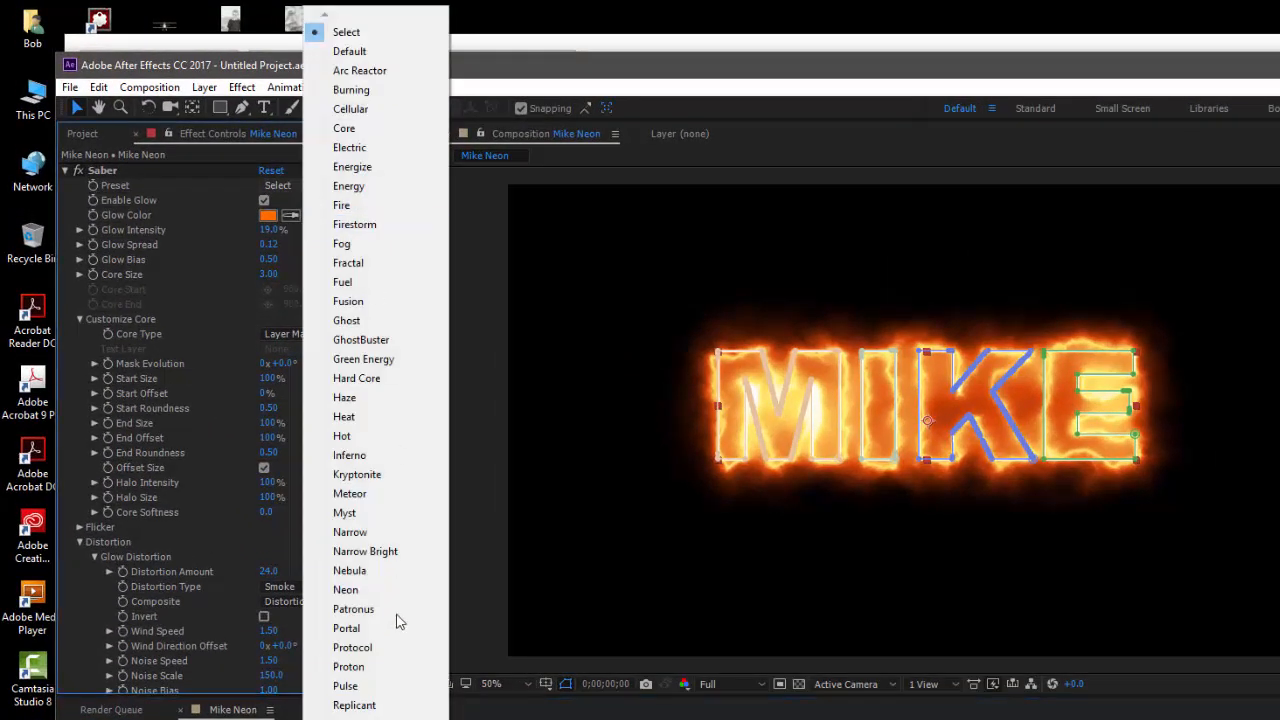
click(345, 590)
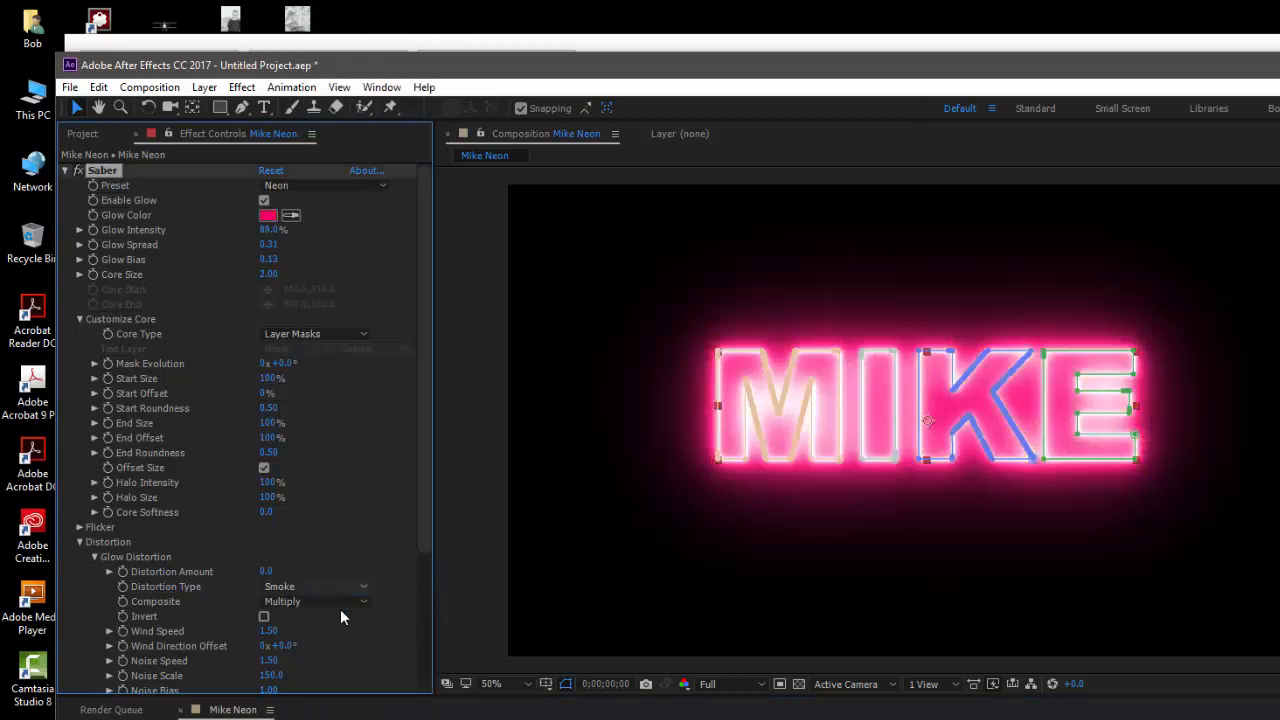
click(345, 718)
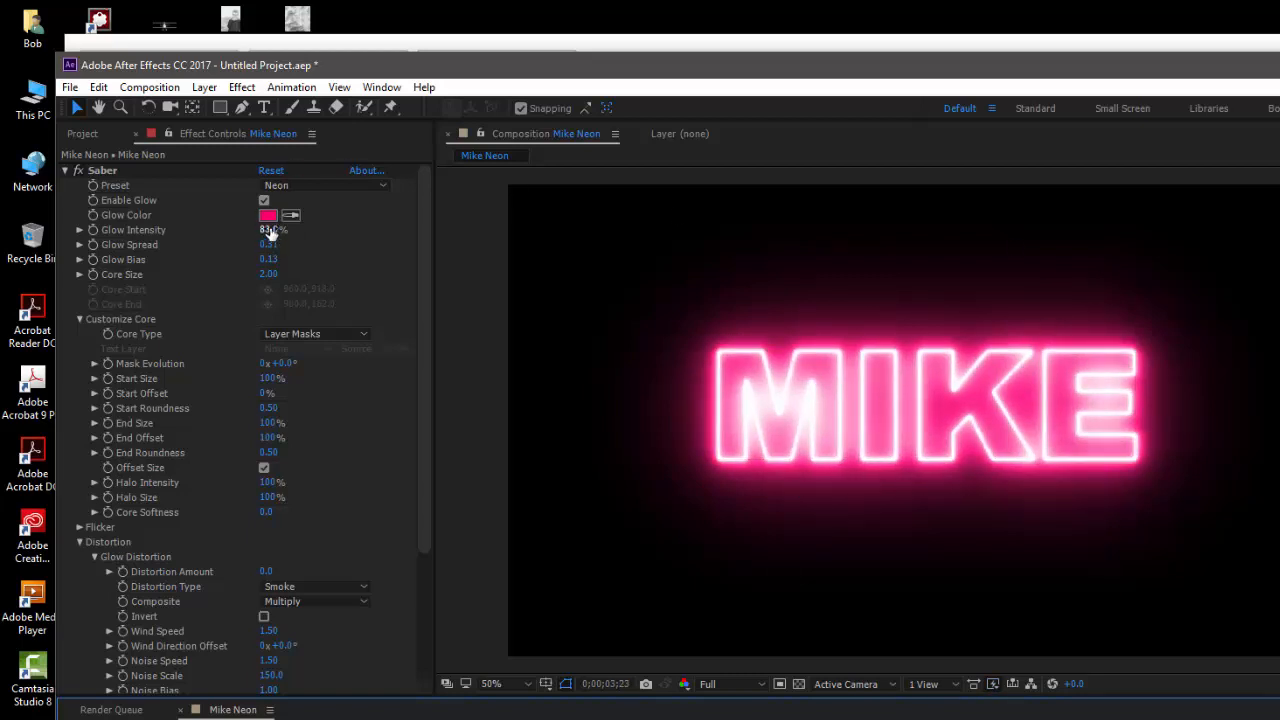
Reduce Saber's Glow Intensity to 54% and set its Glow Color to blue 00A2FF
mouse_move(268, 230)
mouse_down()
mouse_move(238, 232)
mouse_move(249, 232)
mouse_up()
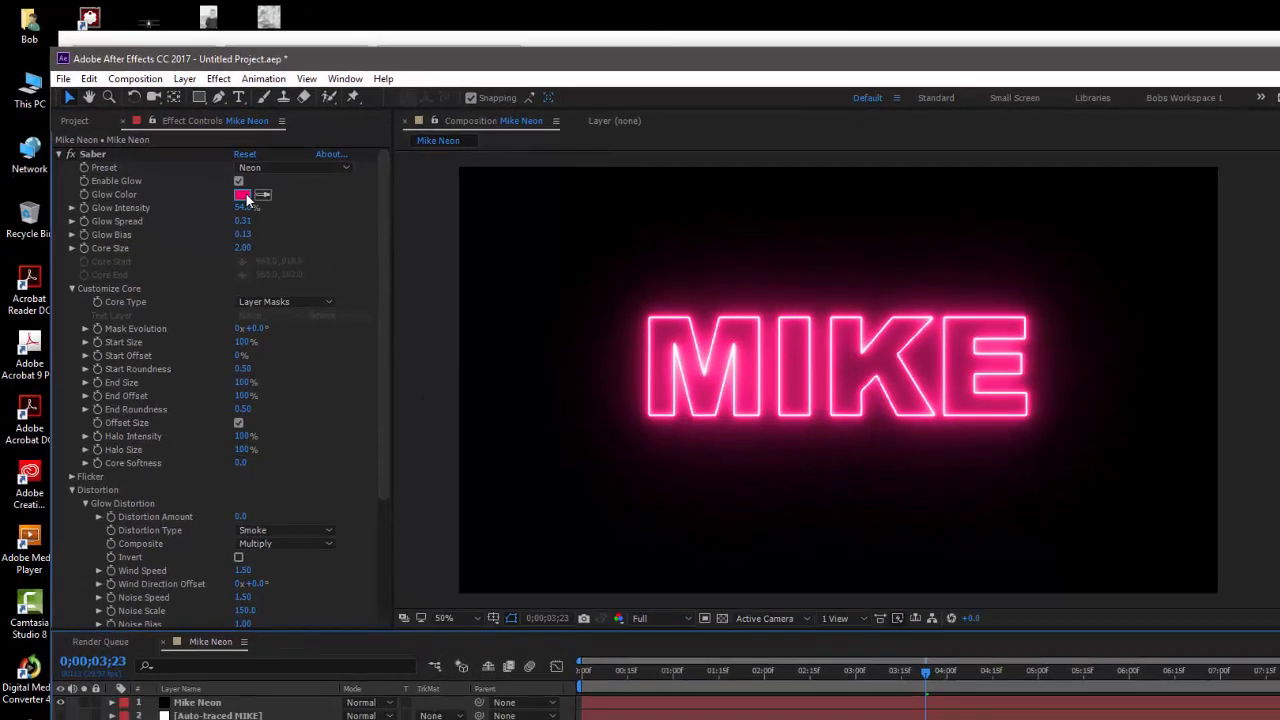
click(267, 215)
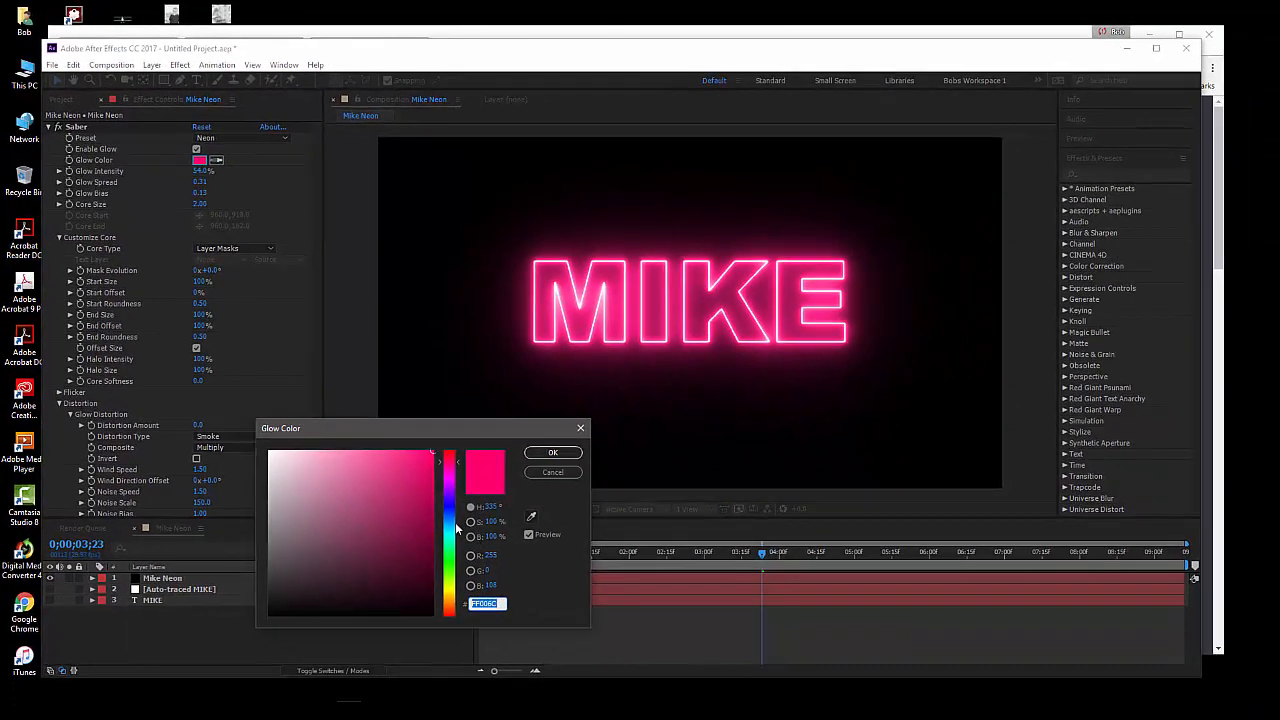
click(453, 522)
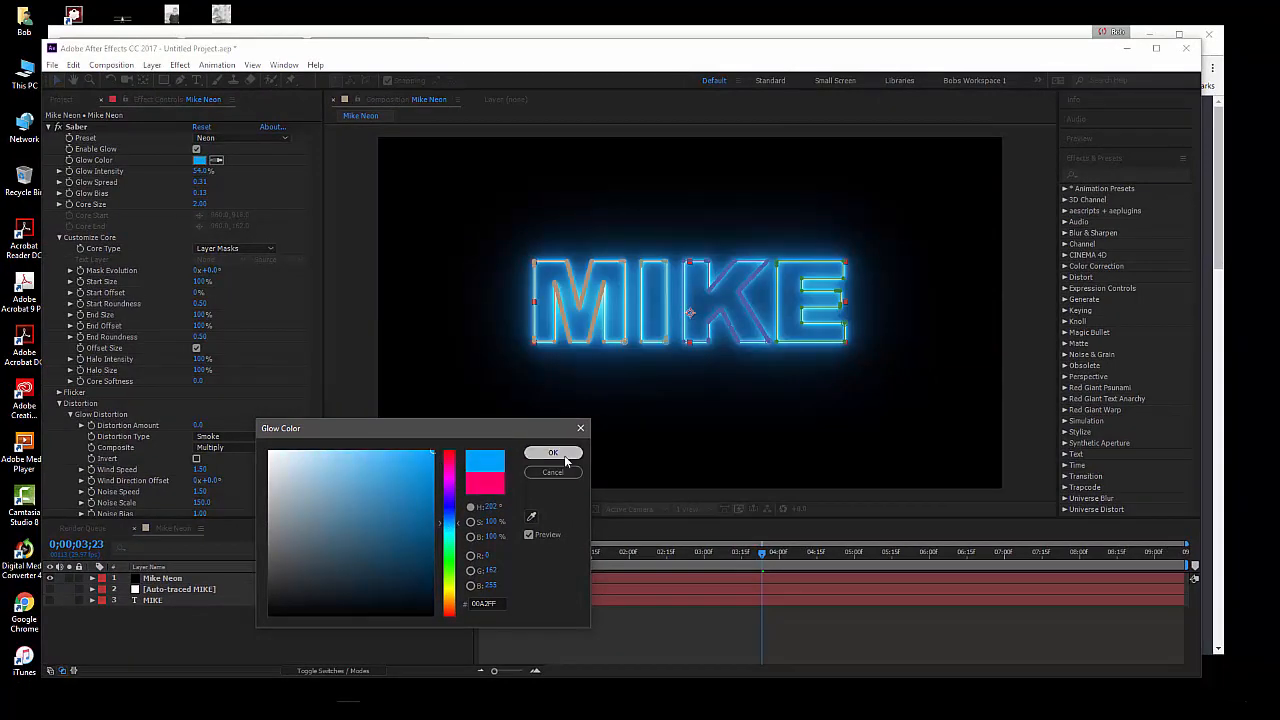
click(552, 452)
click(408, 636)
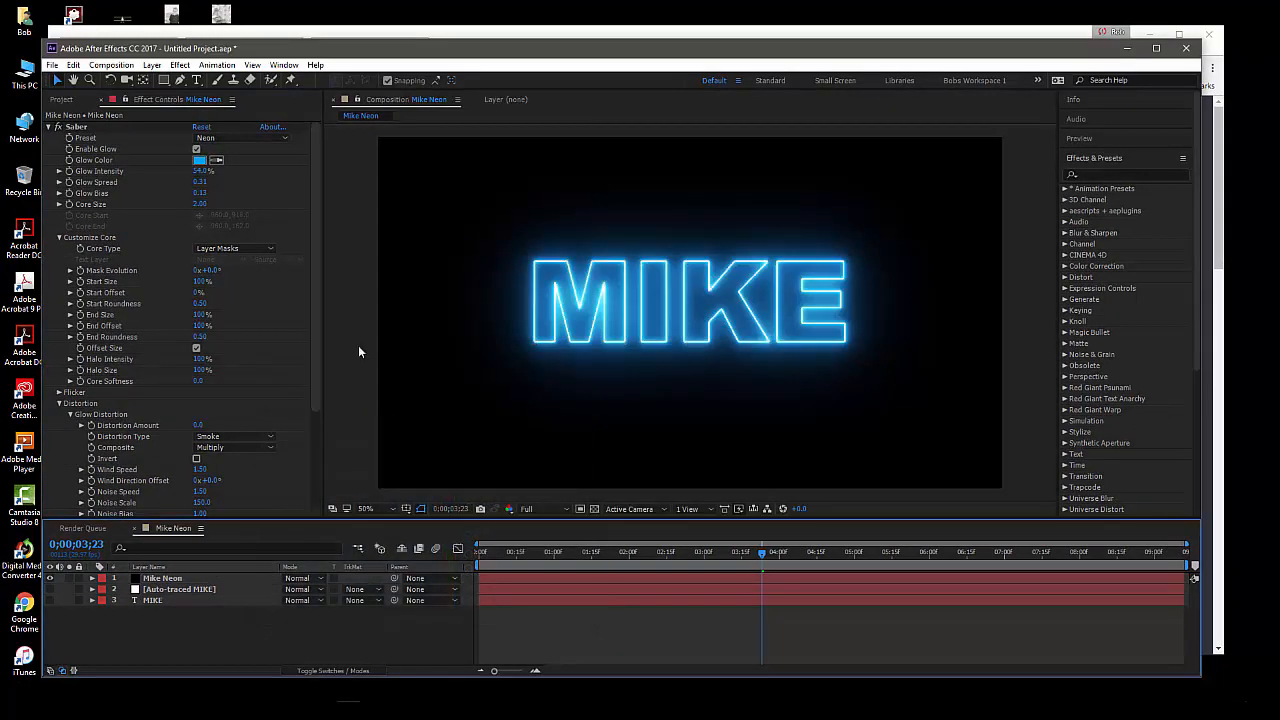
Switch Saber to the Myst preset and preview the animation
click(223, 137)
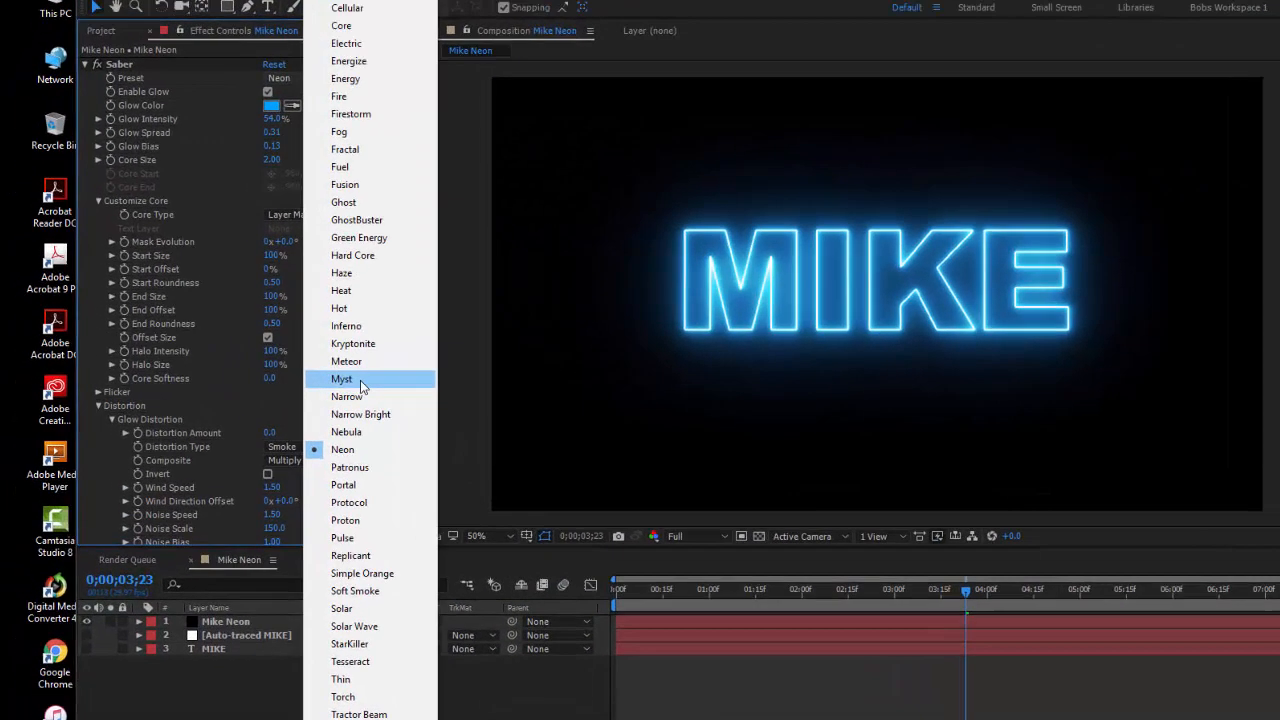
click(262, 382)
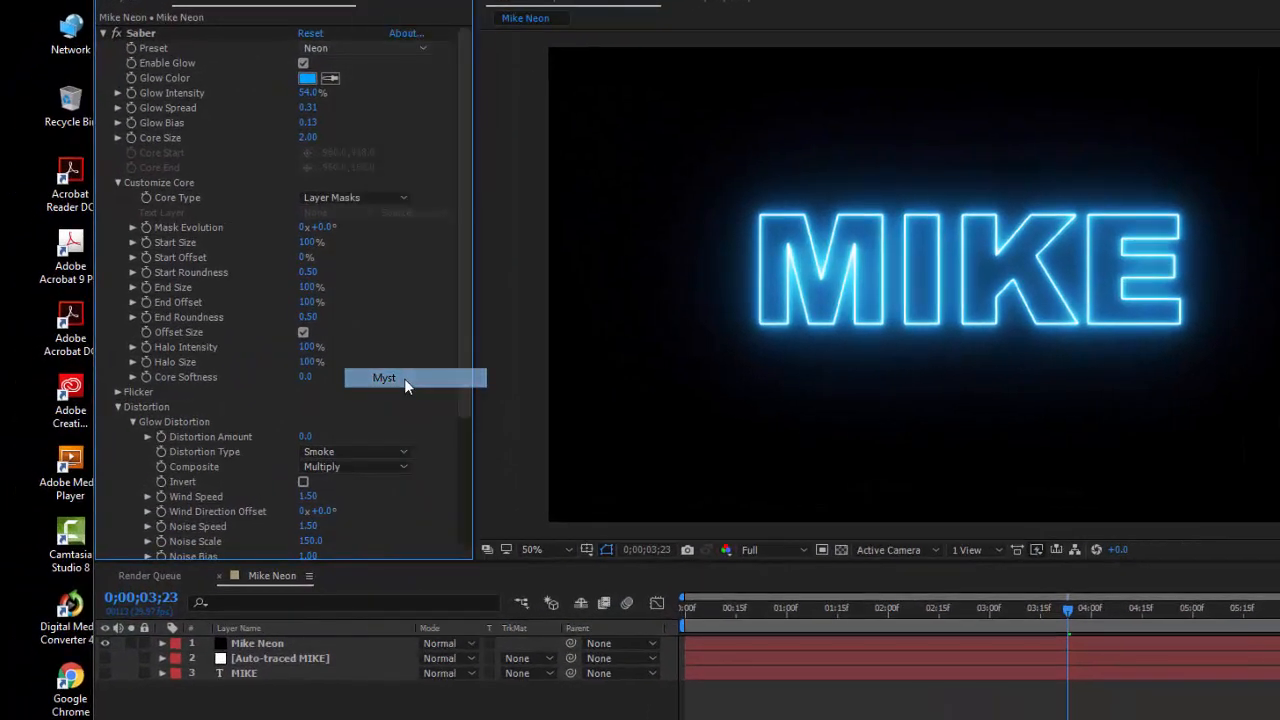
click(380, 717)
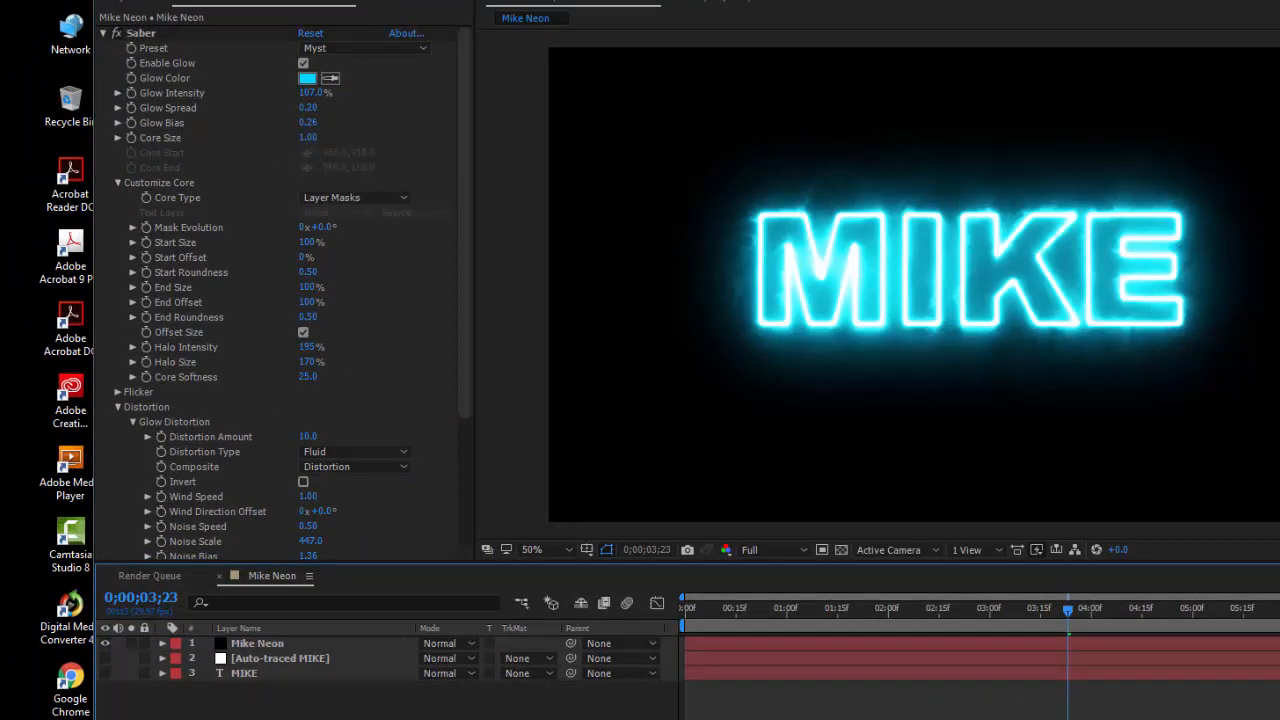
key(space)
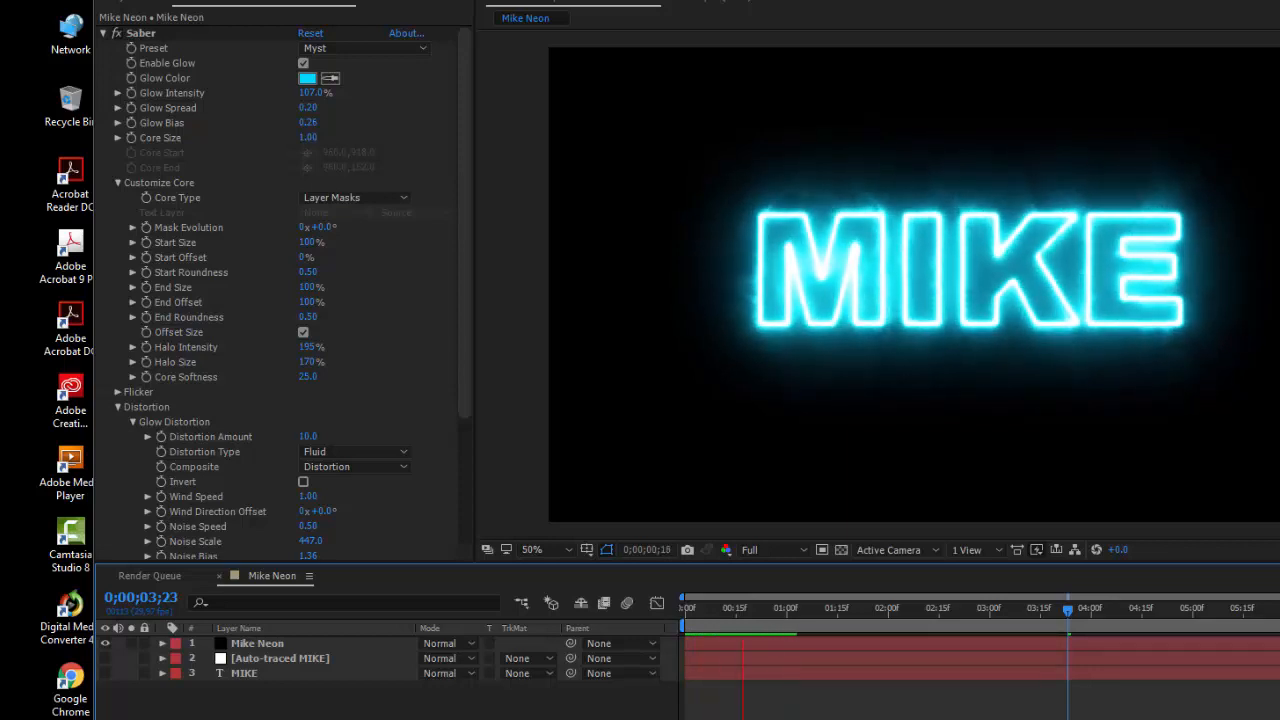
Switch Saber on the Mike Neon layer to the Arc Reactor preset and preview the animation
click(303, 645)
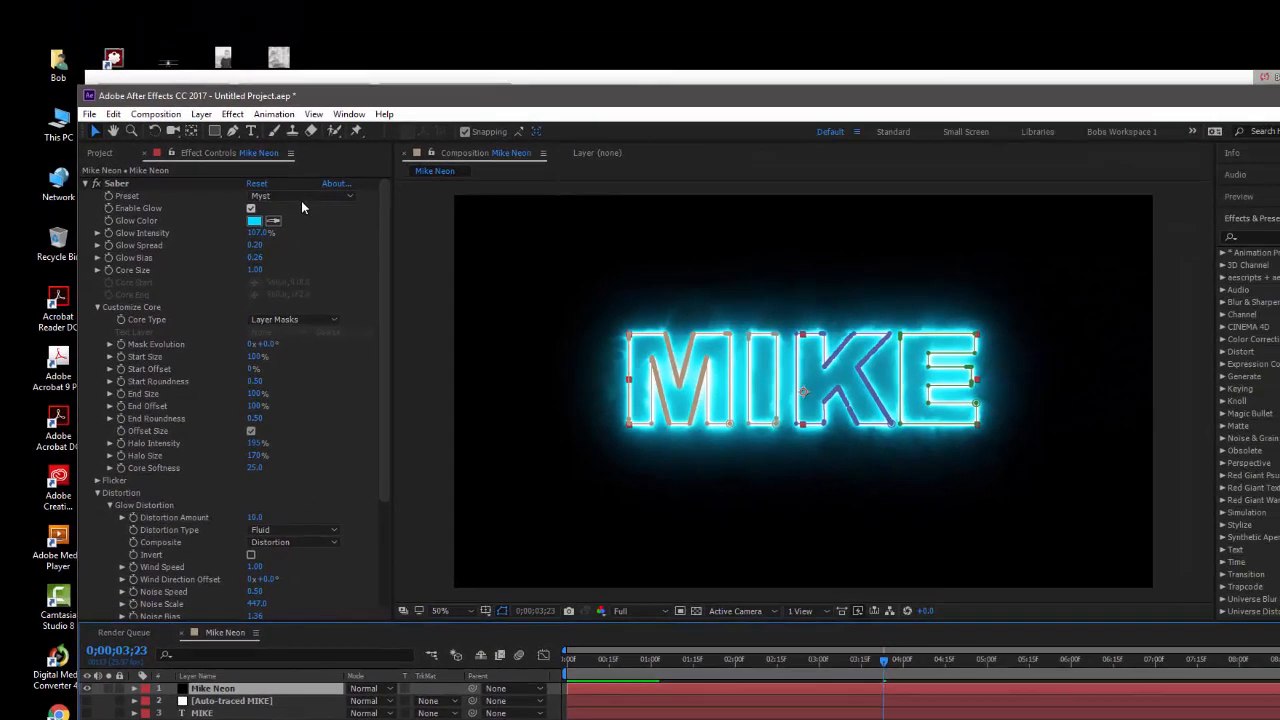
click(368, 47)
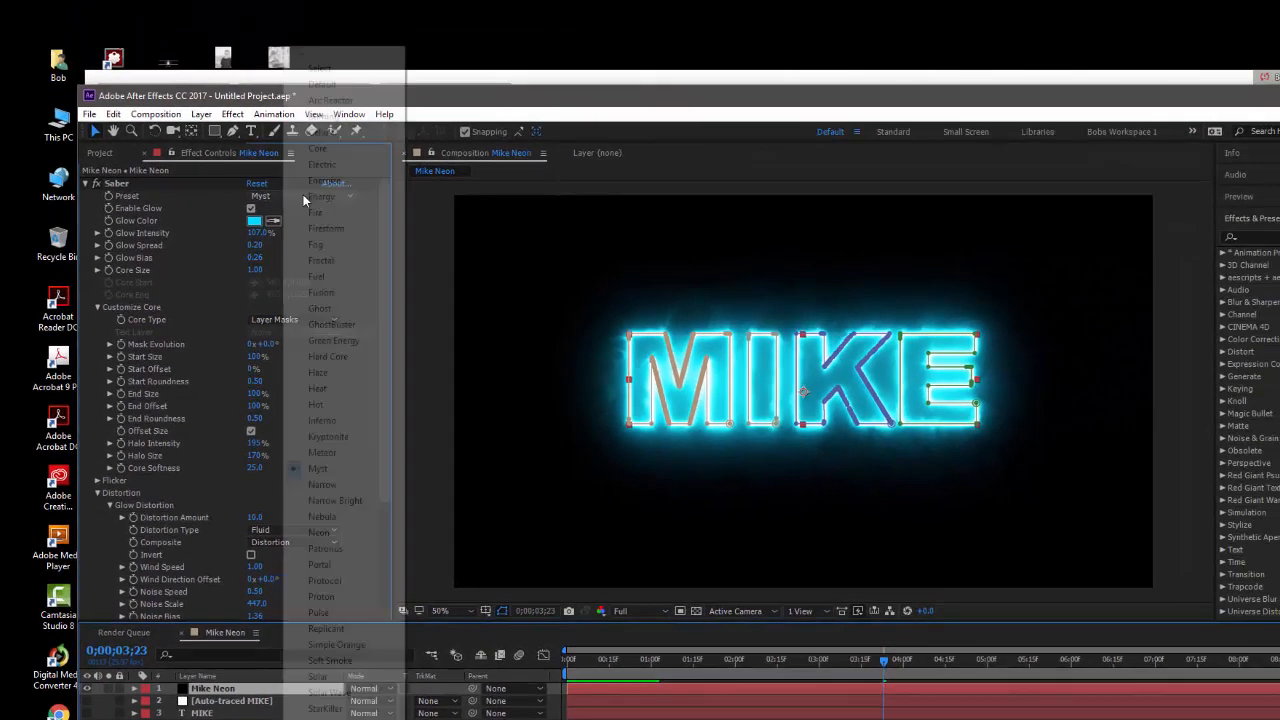
click(318, 102)
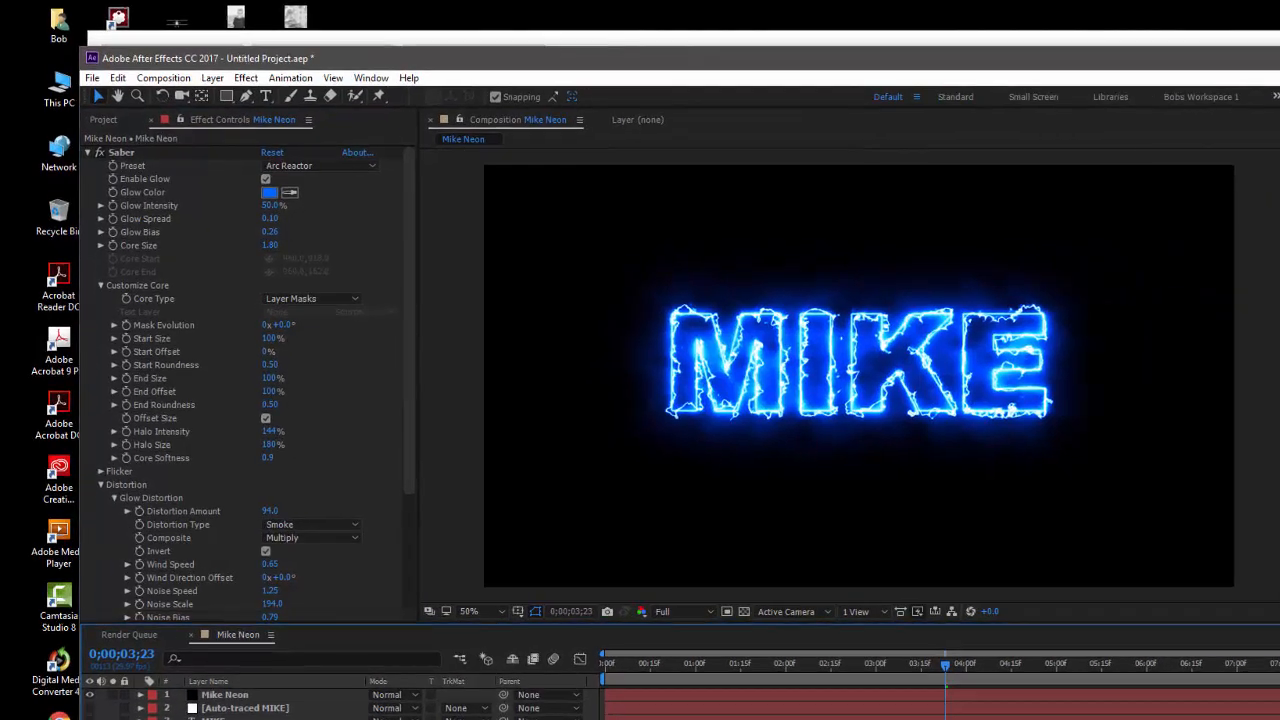
key(space)
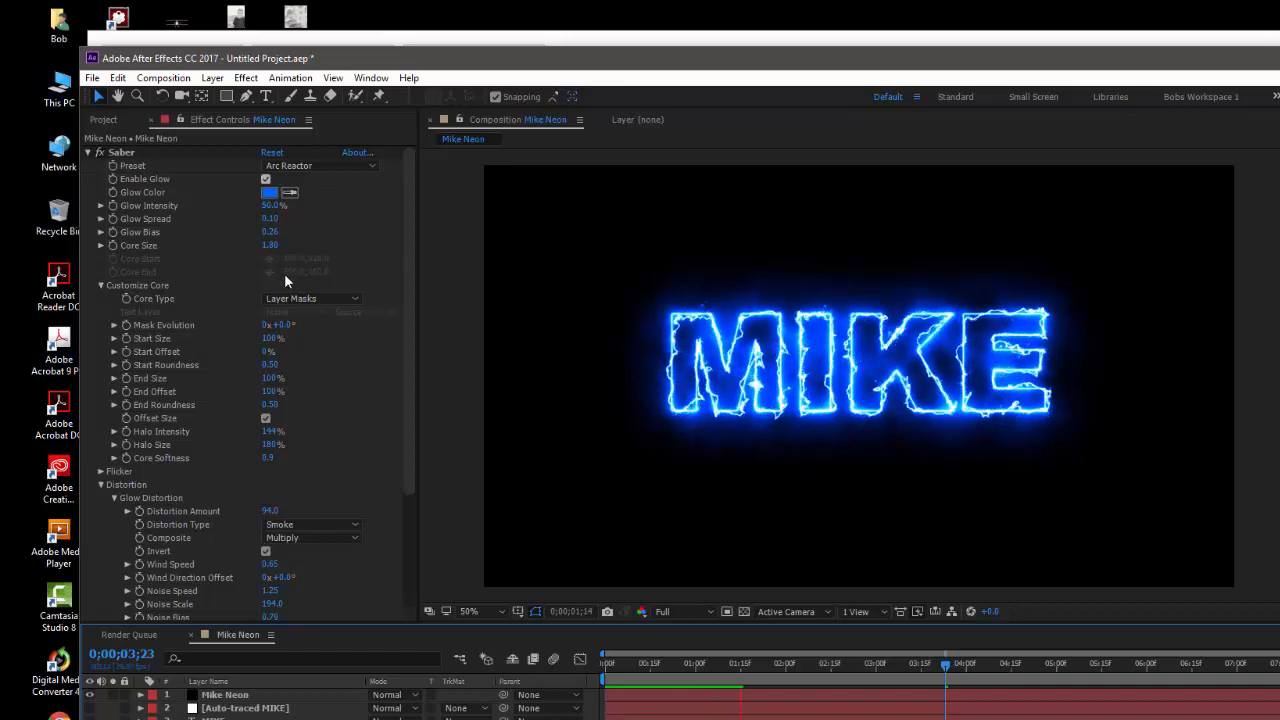
Set Saber's Glow Color to orange with RGB values 255, 144, 0 and preview the result
click(269, 192)
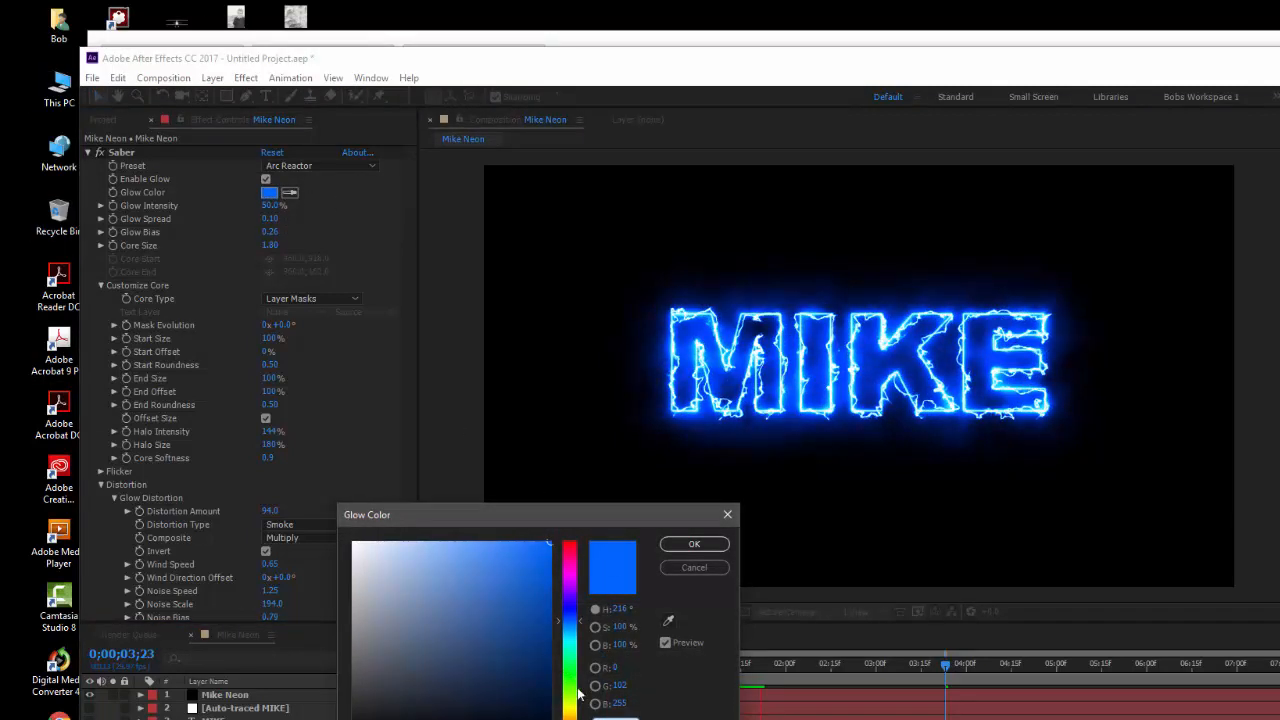
click(570, 719)
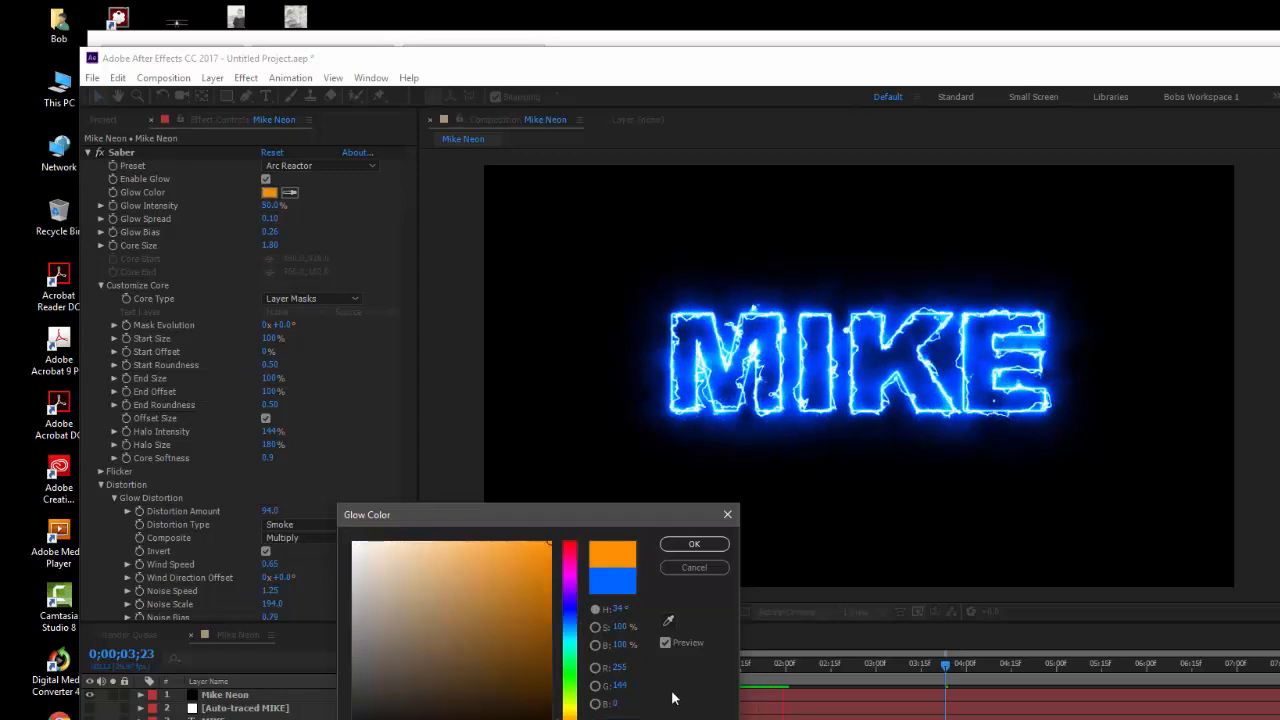
click(709, 546)
key(space)
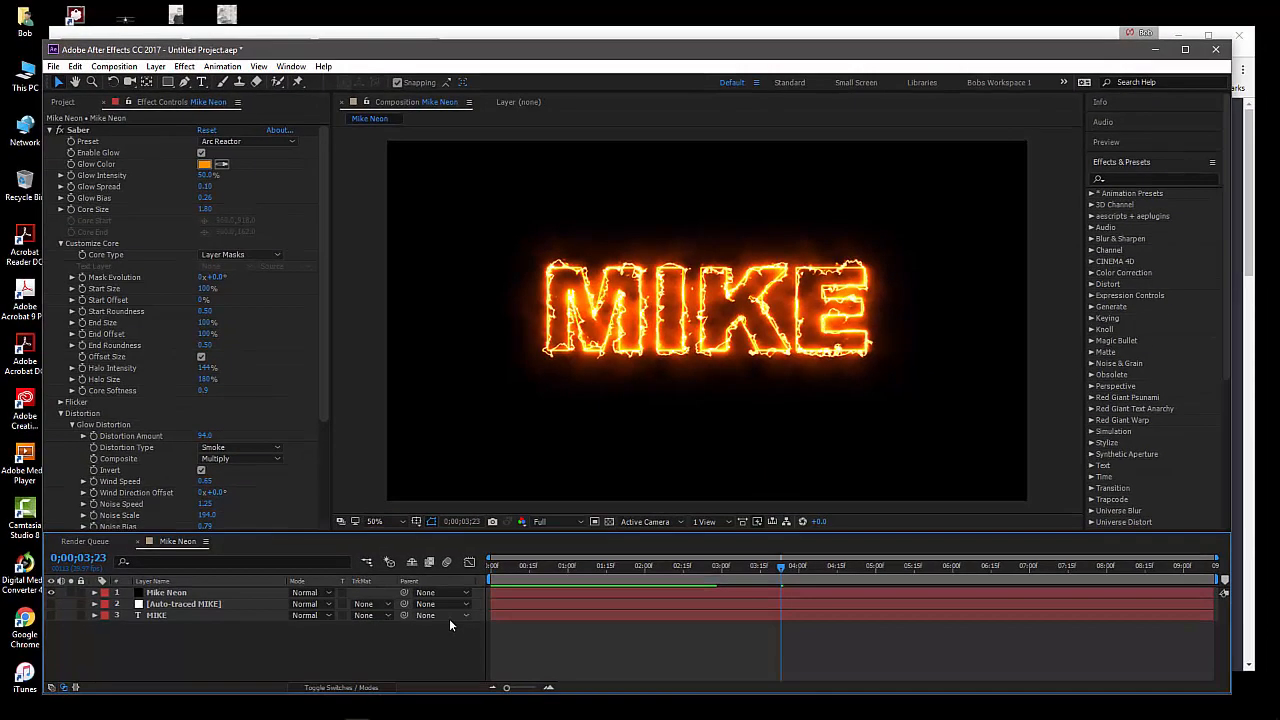
Review the remaining Saber settings on the Mike Neon layer, from Glow Distortion down to Invert Masks
click(200, 591)
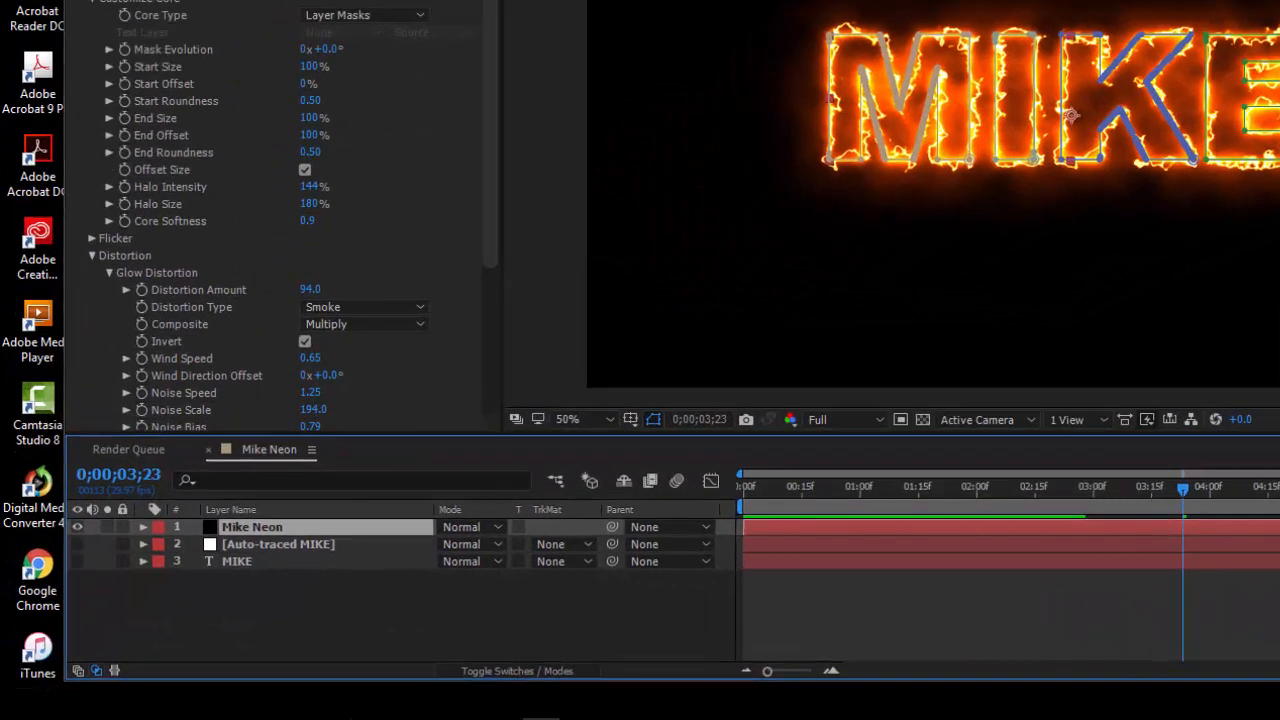
click(490, 130)
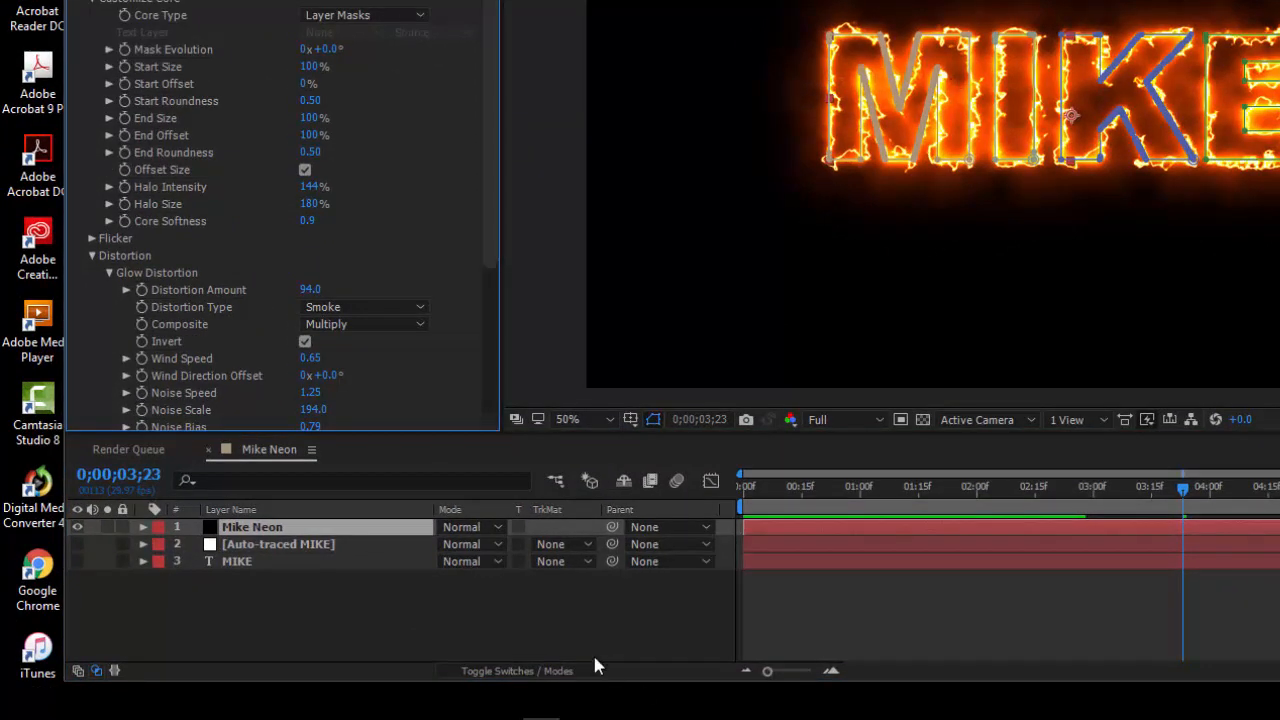
click(662, 643)
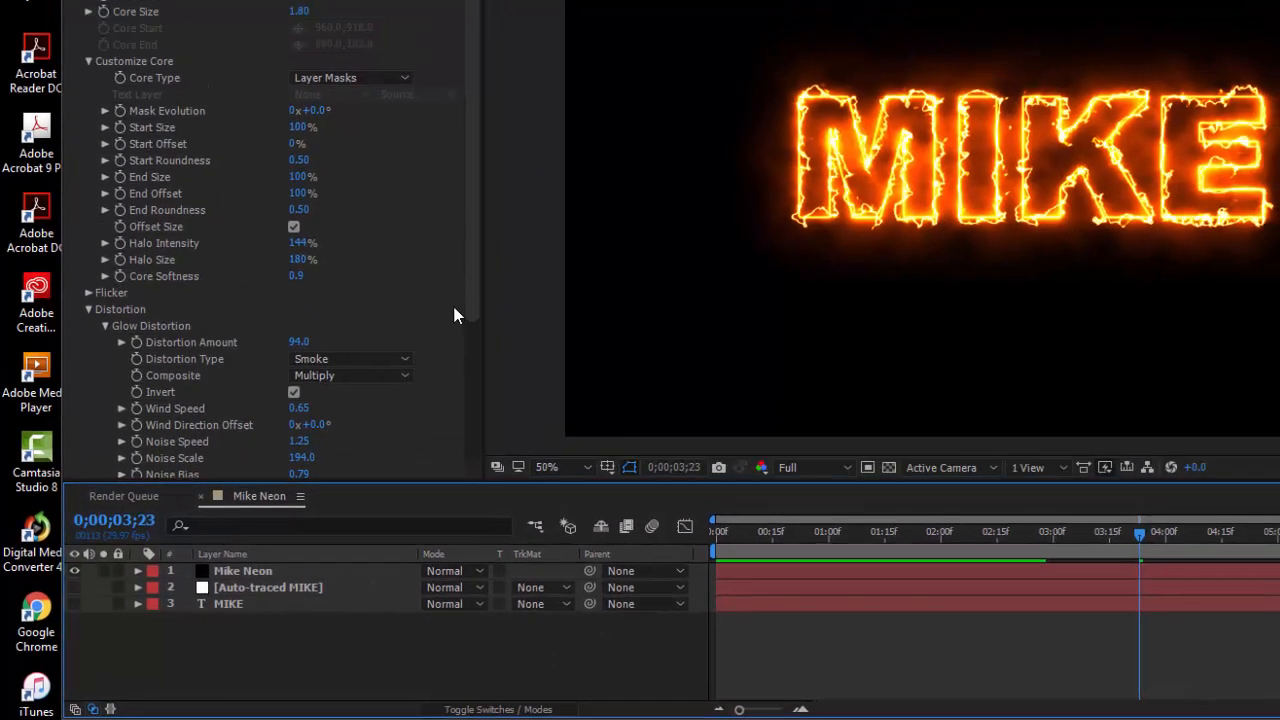
drag(431, 445, 422, 560)
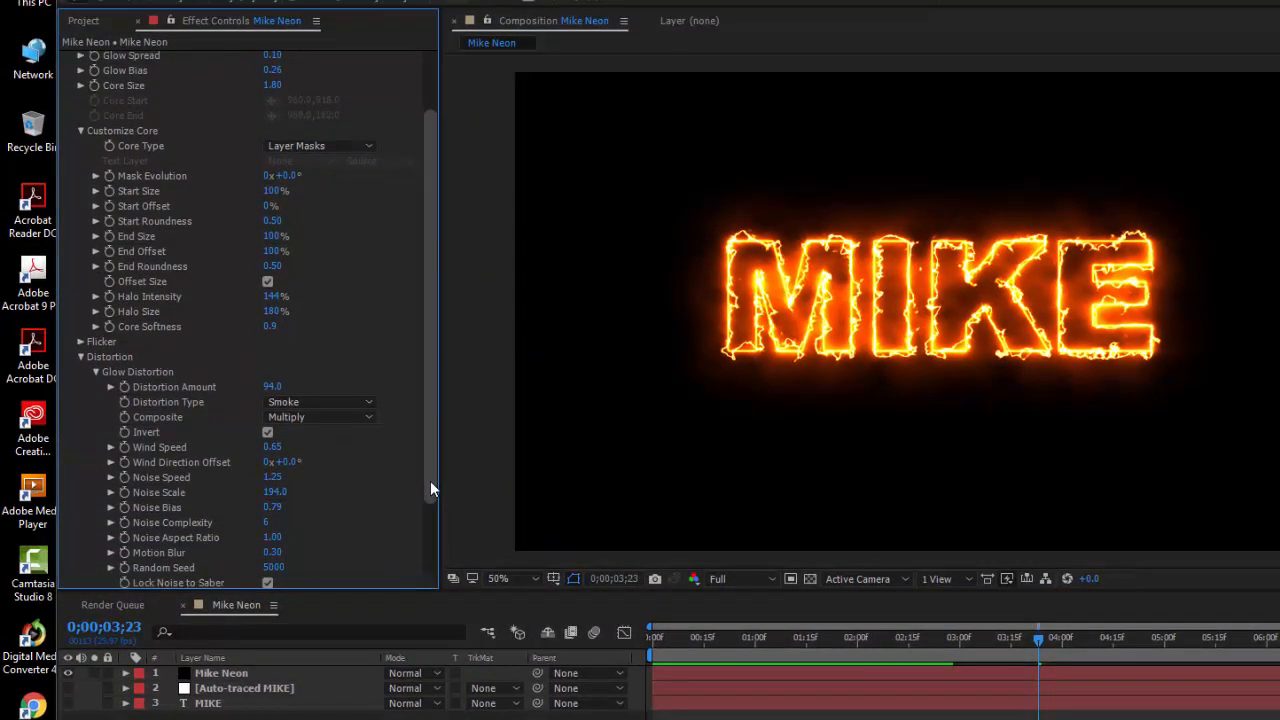
click(412, 714)
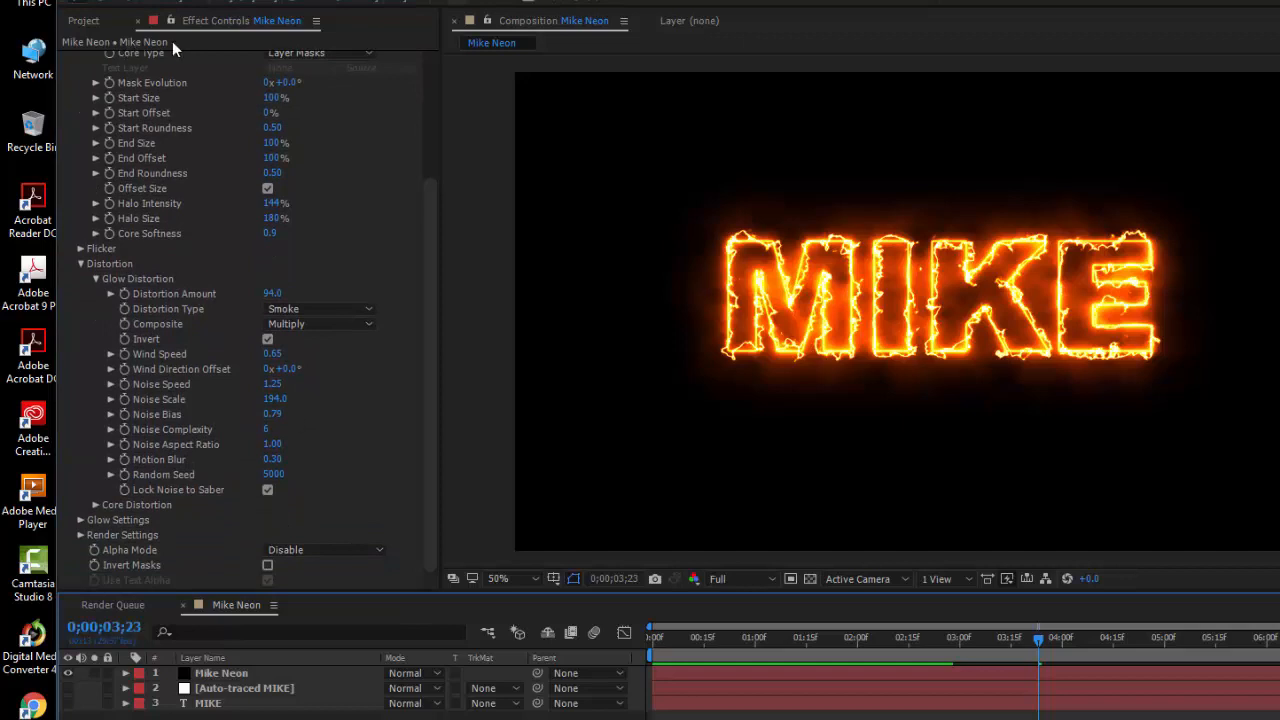
Import the desktop image Dining Out In Tanger-3.jpg as footage and place it in the composition directly below the Mike Neon layer
click(84, 22)
click(206, 388)
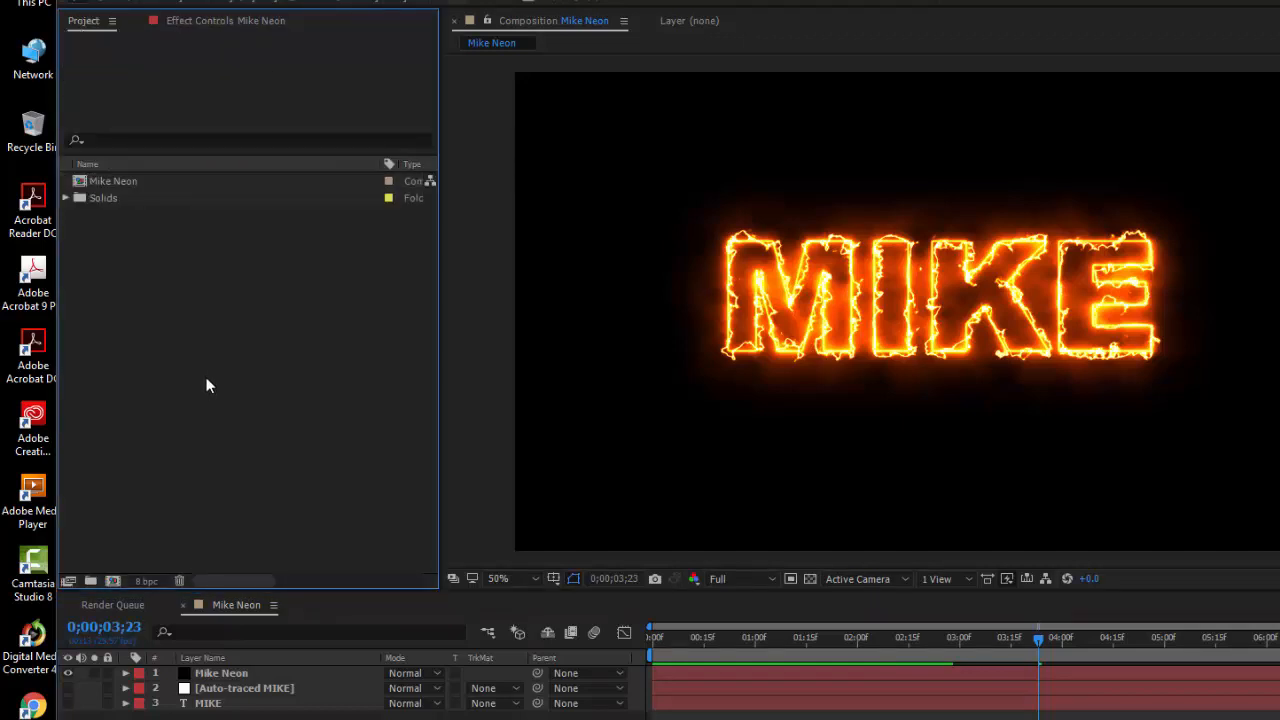
right_click(208, 376)
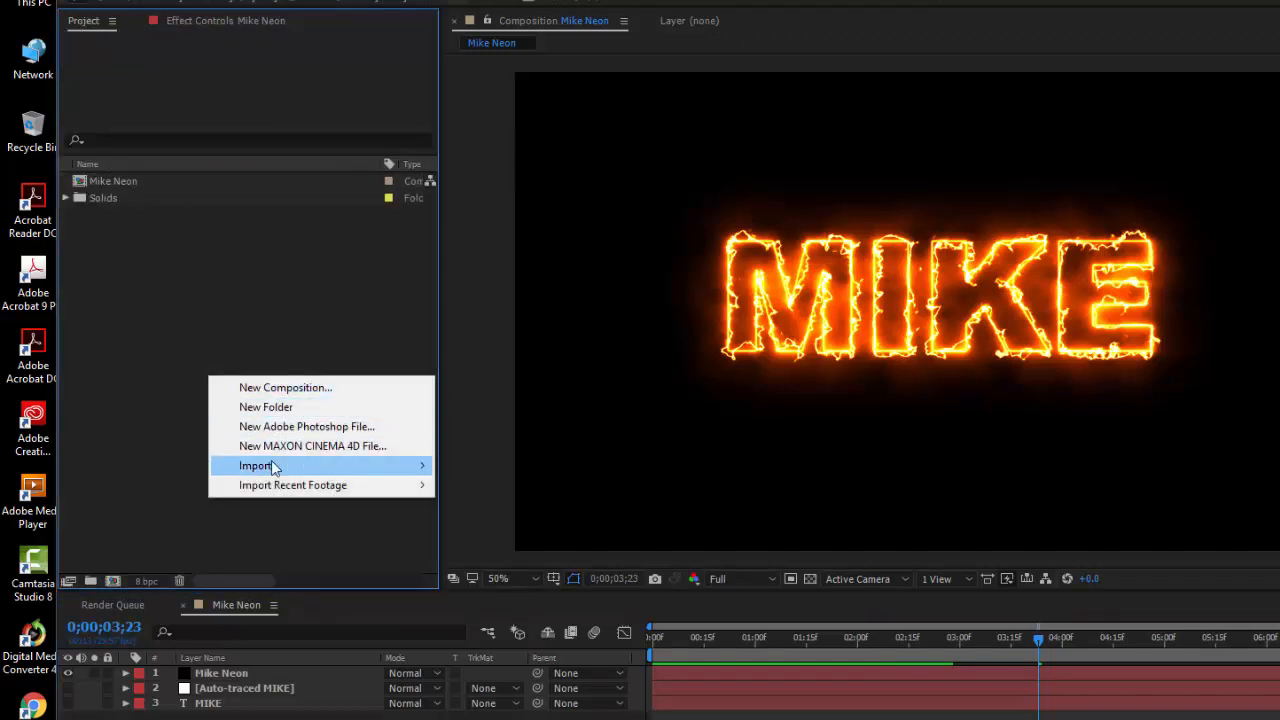
click(164, 413)
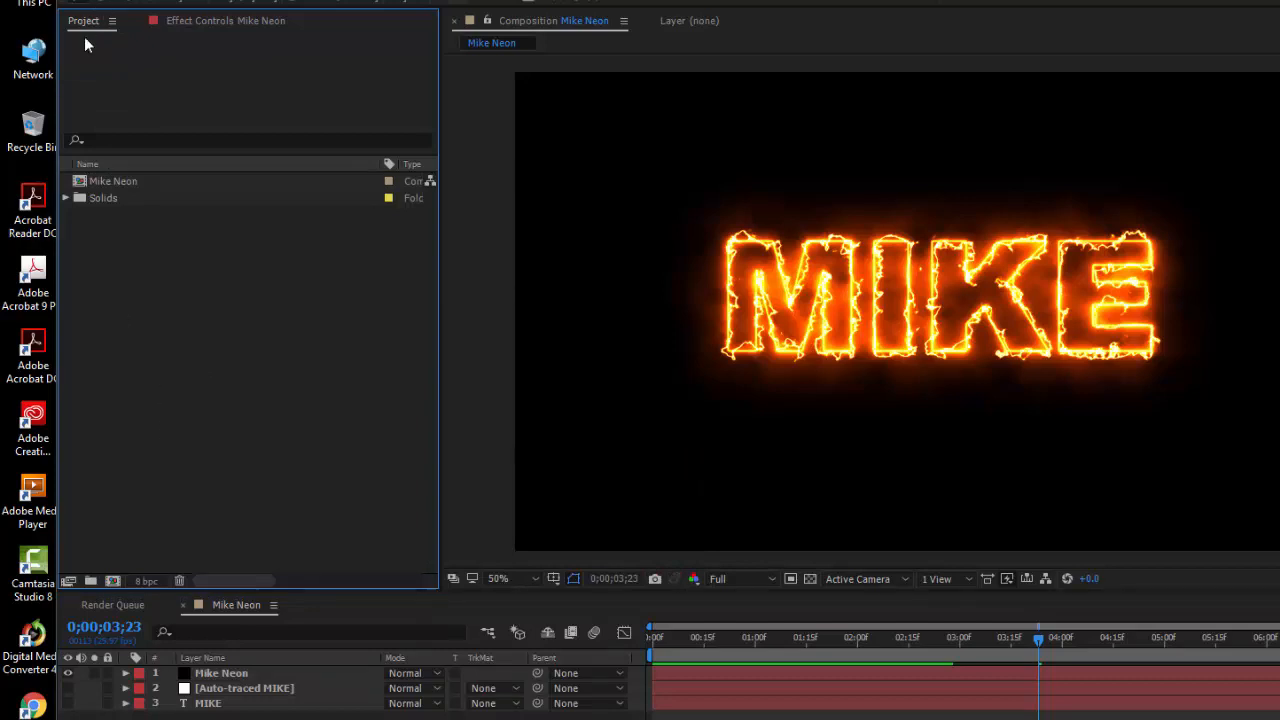
right_click(167, 357)
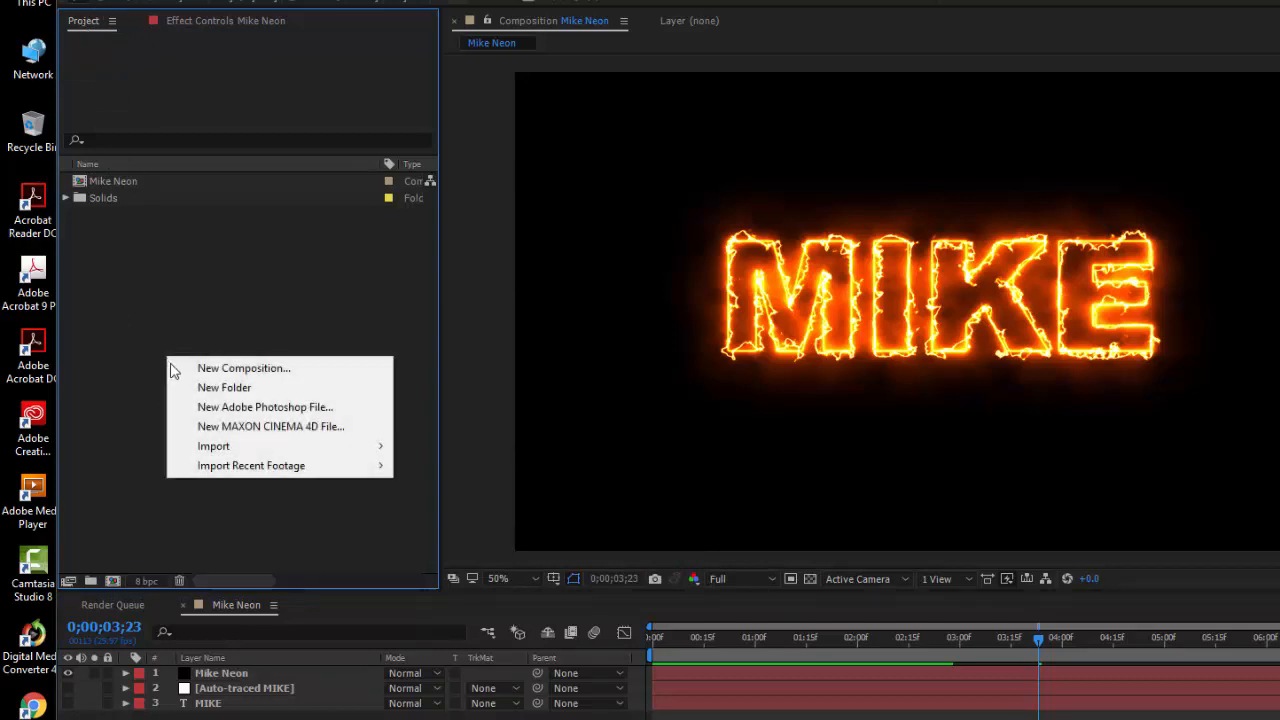
mouse_move(250, 450)
click(438, 452)
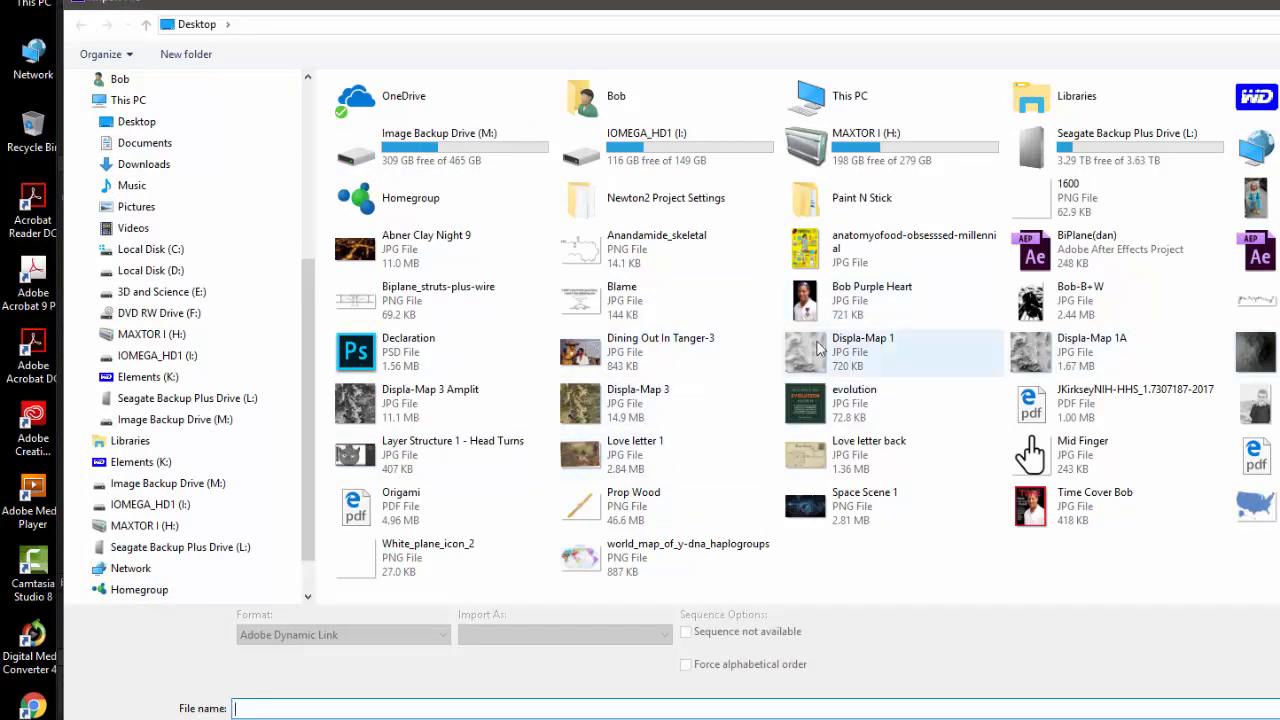
click(646, 354)
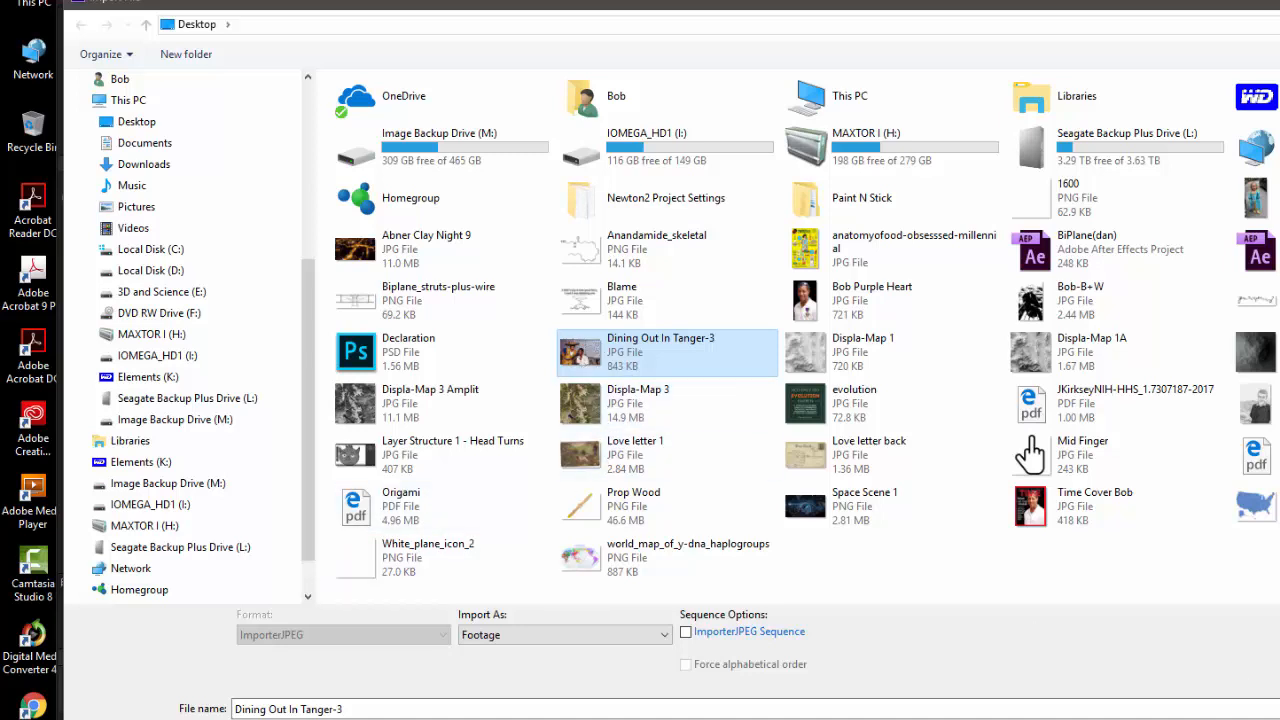
key(Return)
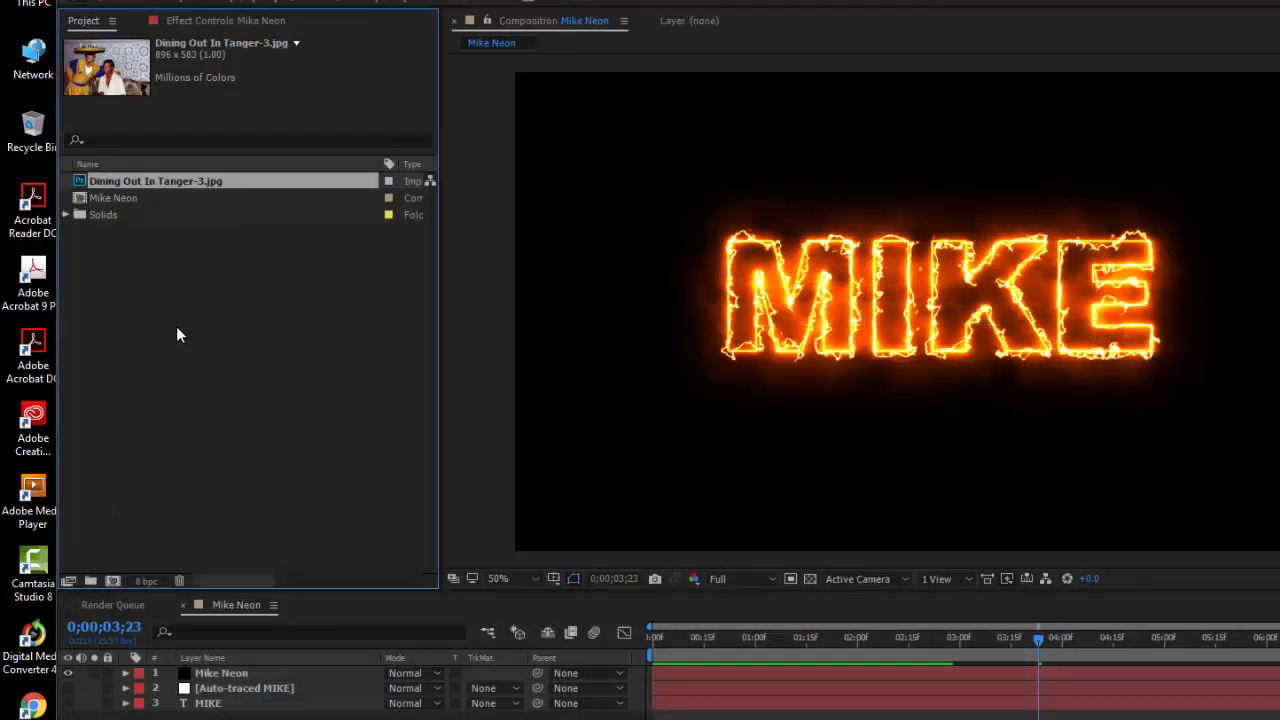
drag(82, 185, 212, 684)
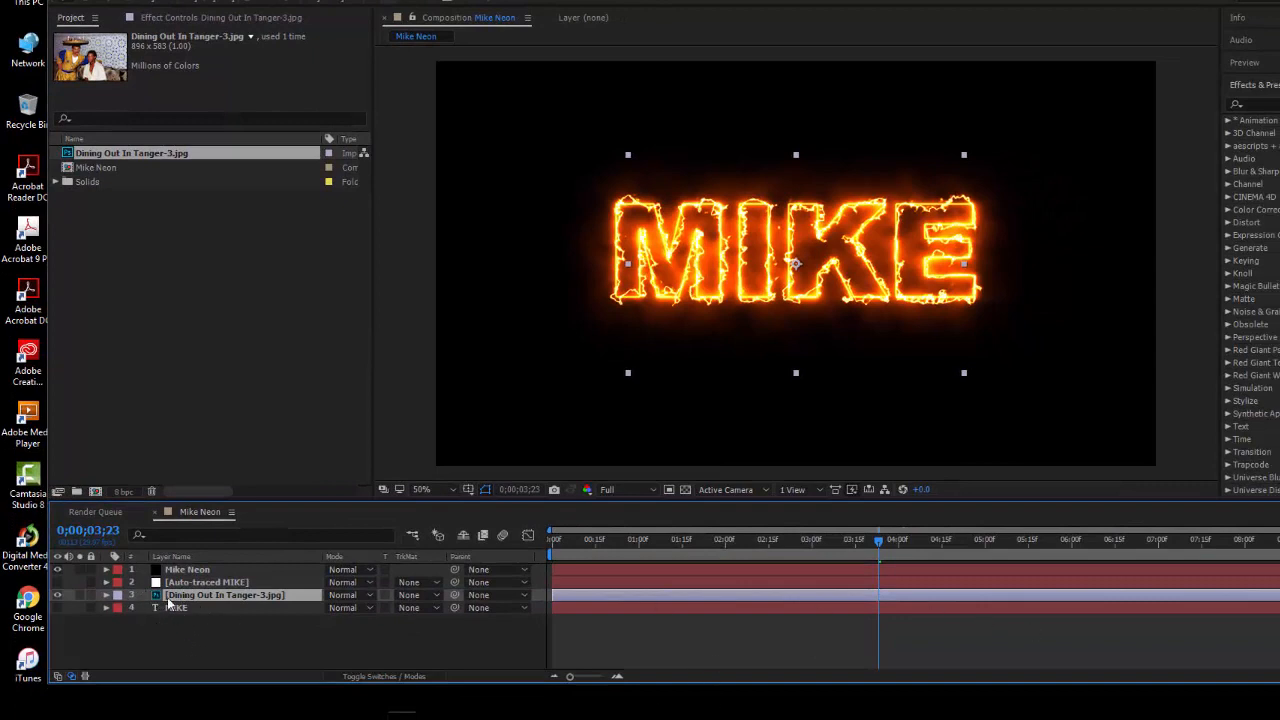
drag(156, 600, 180, 578)
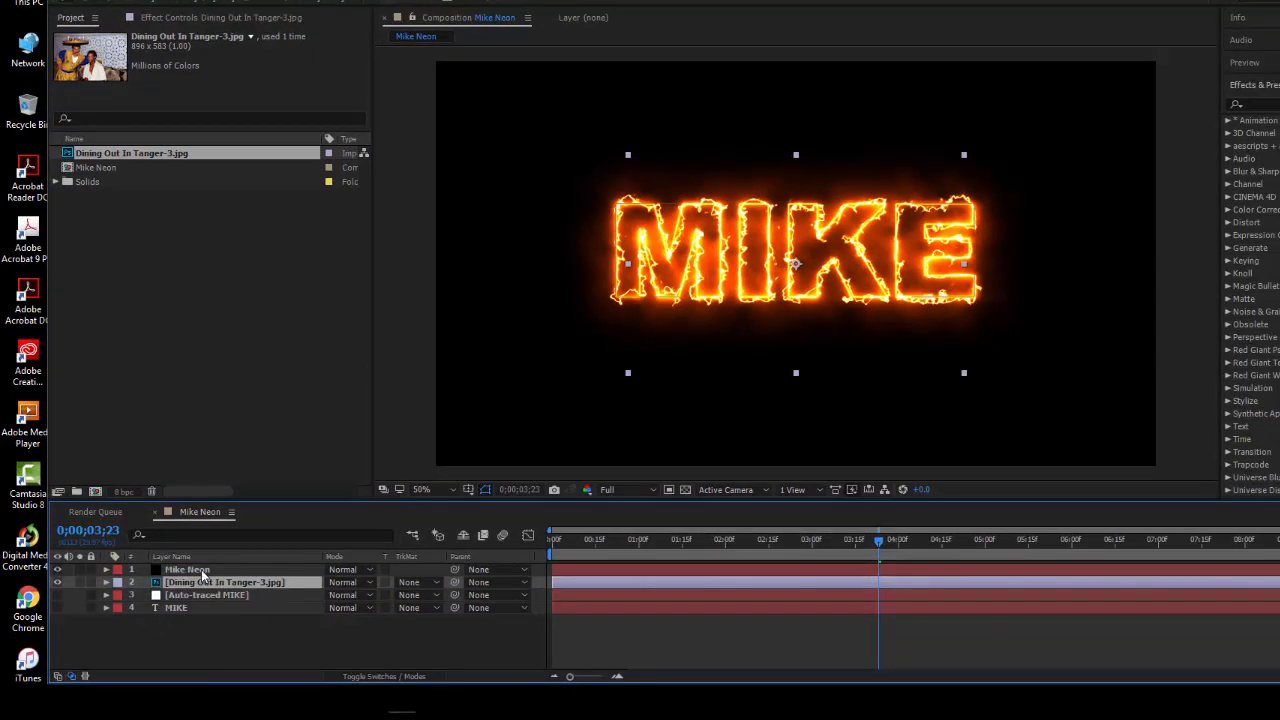
Set Composite Settings to Transparent in Saber's Render Settings on the Mike Neon layer
click(203, 570)
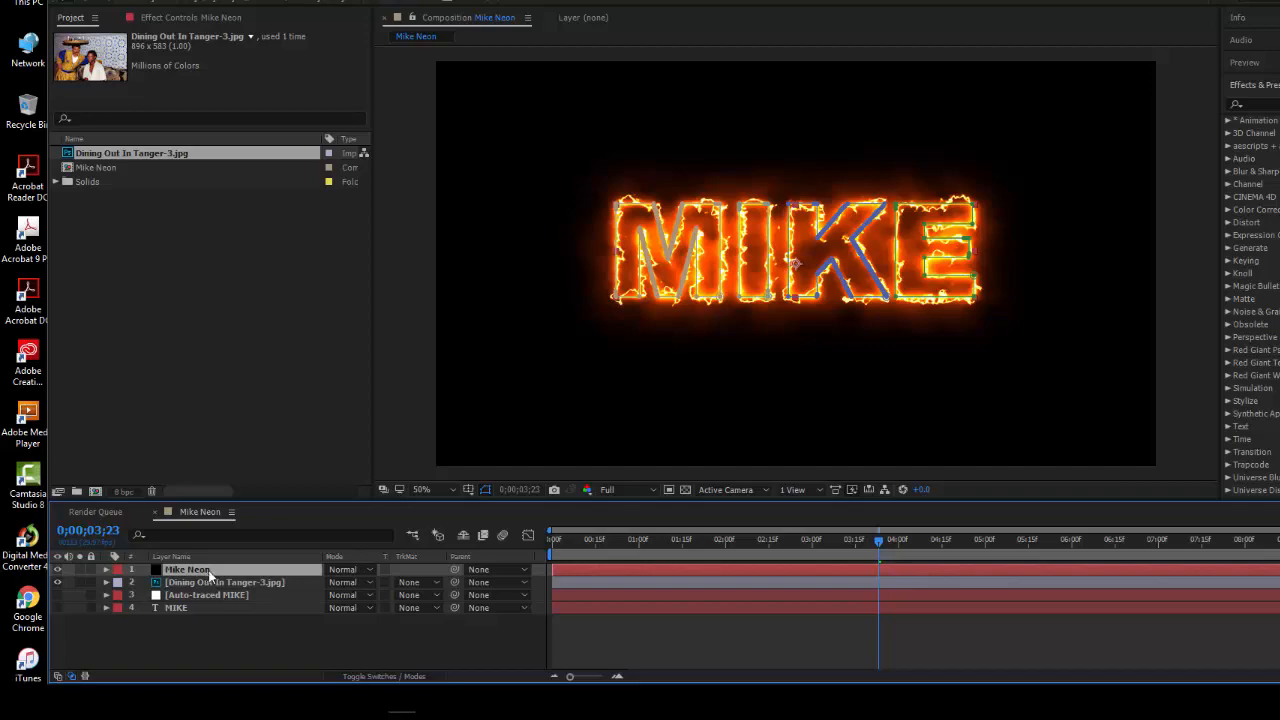
click(204, 17)
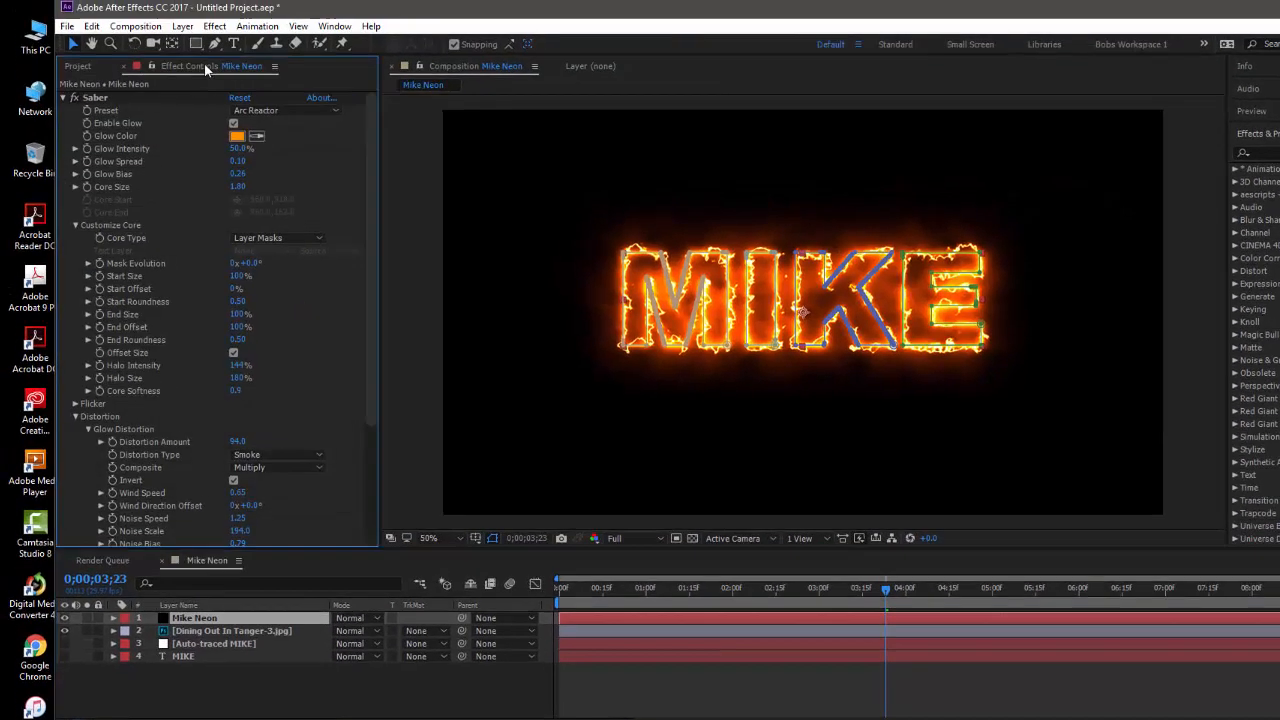
click(103, 147)
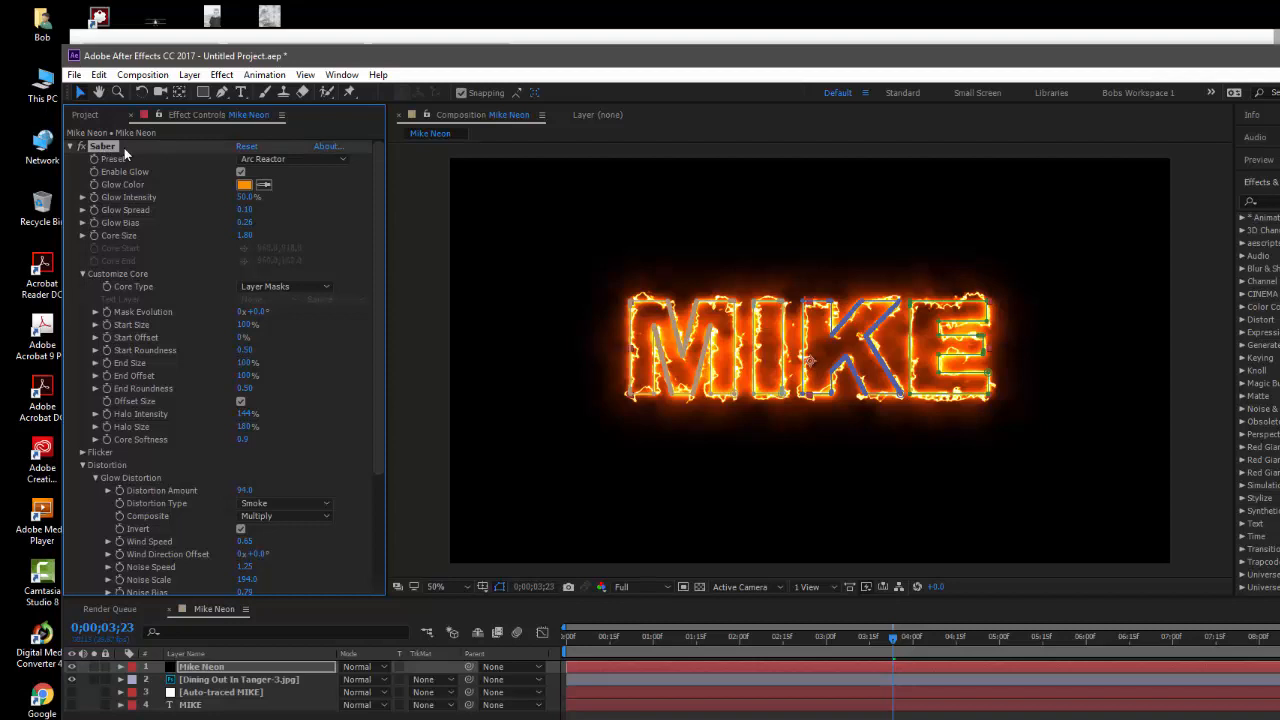
click(245, 668)
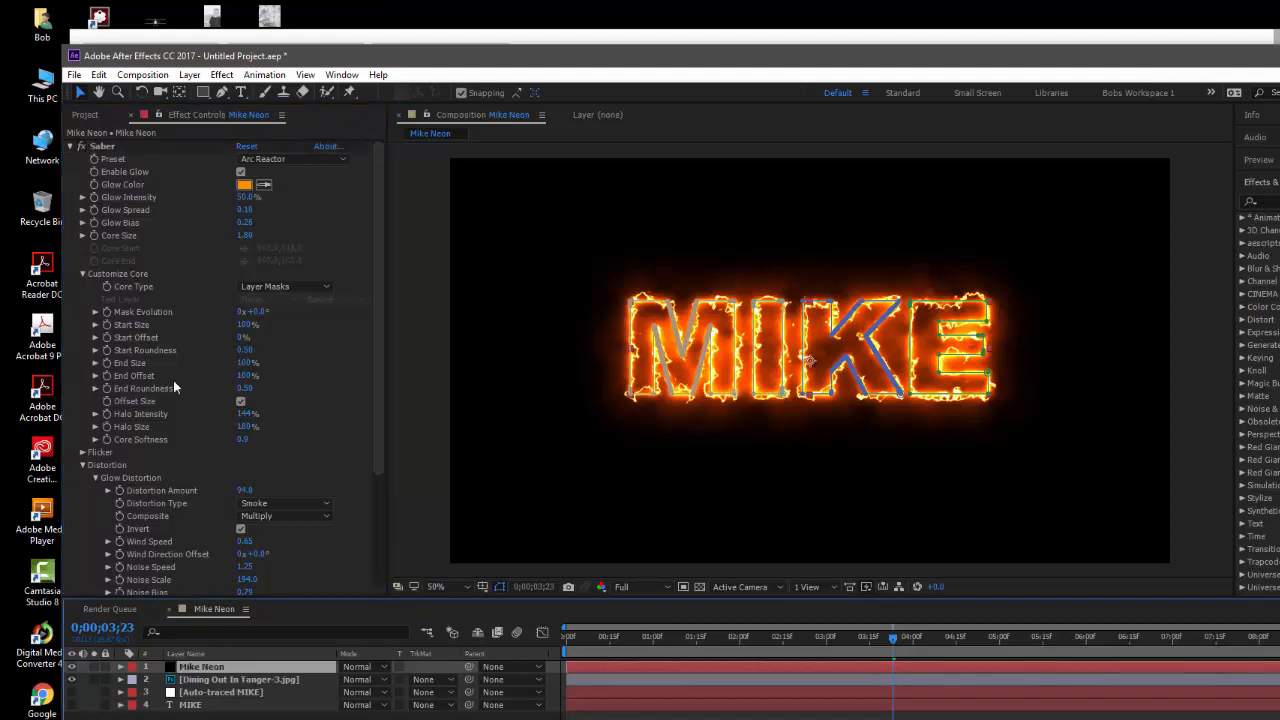
click(104, 147)
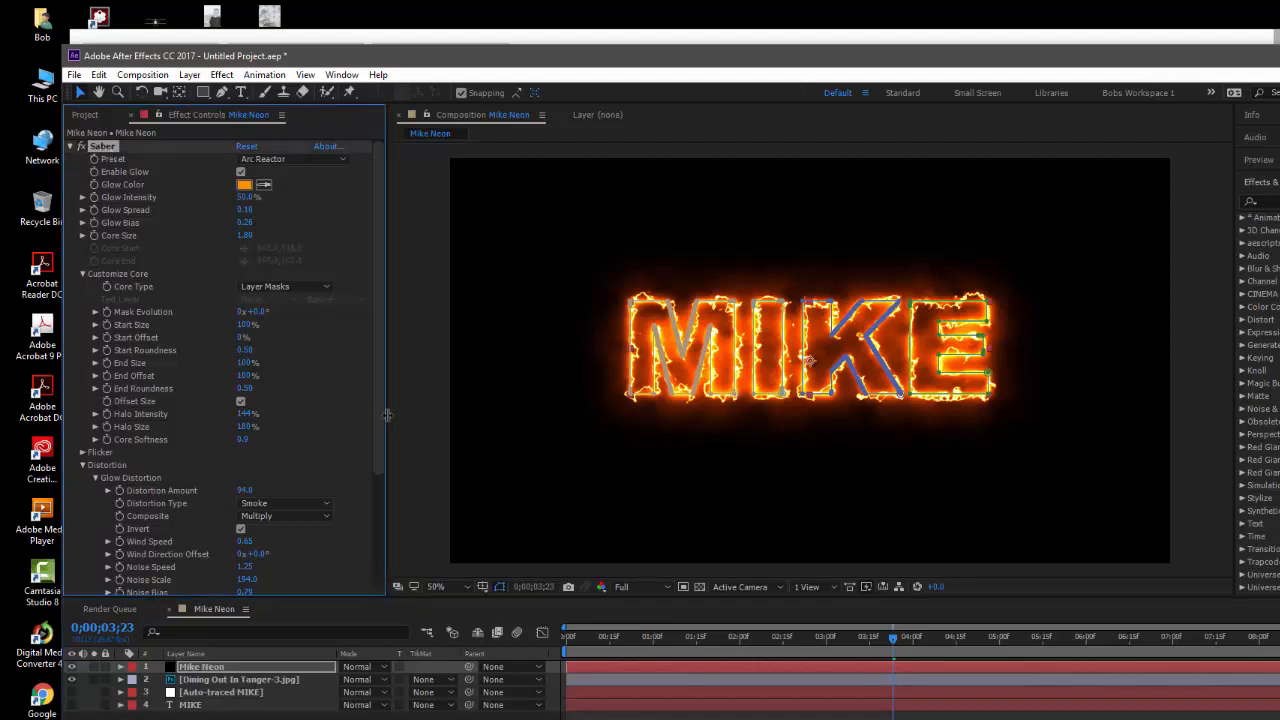
drag(375, 423, 378, 530)
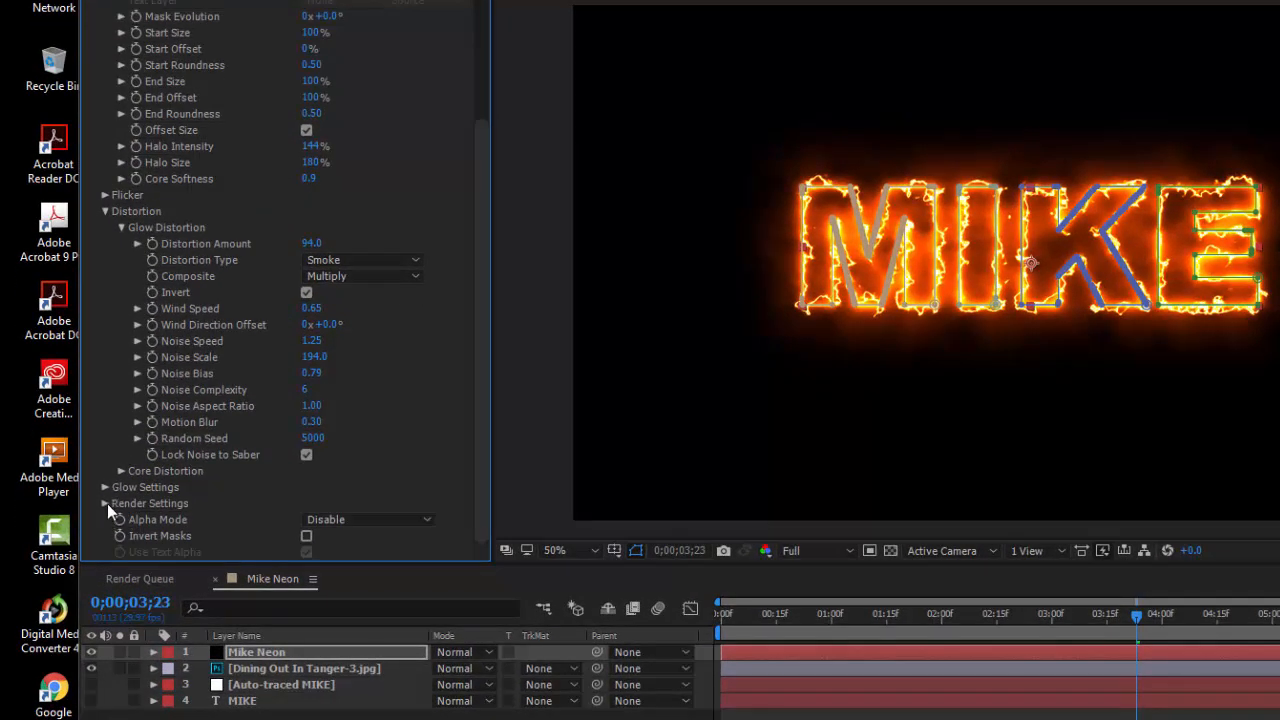
click(104, 503)
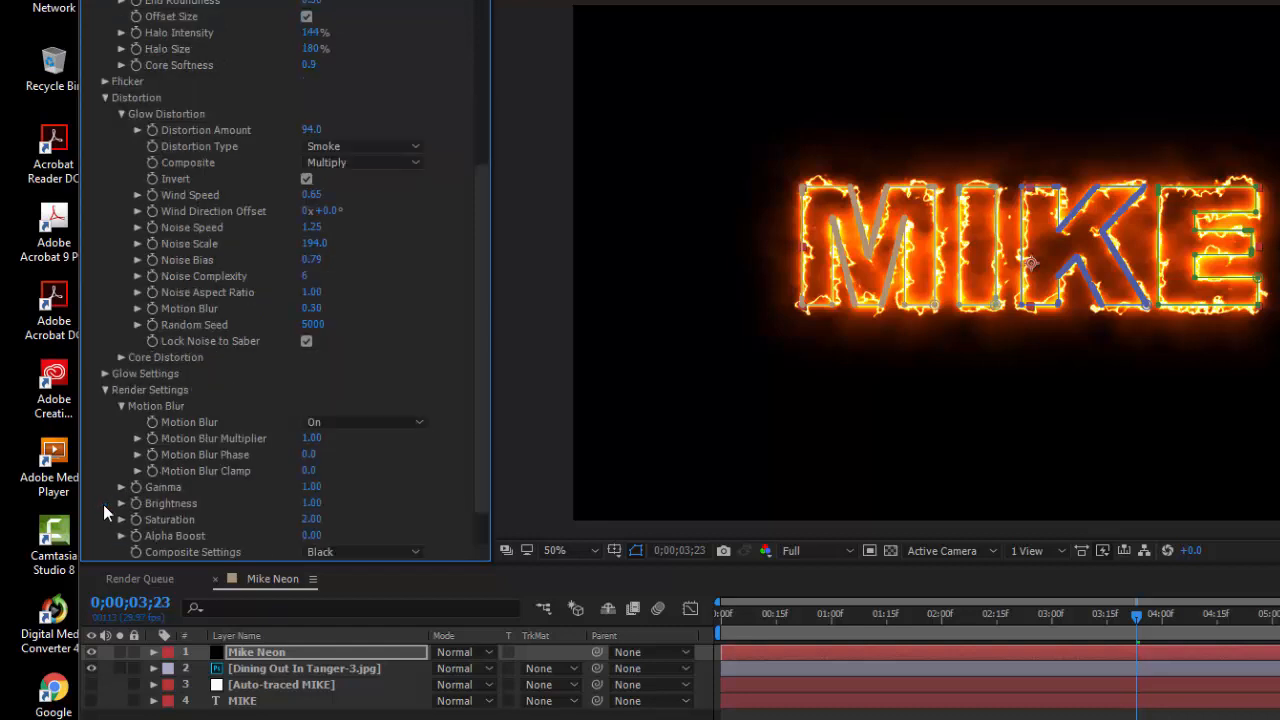
scroll(406, 479, down, 1)
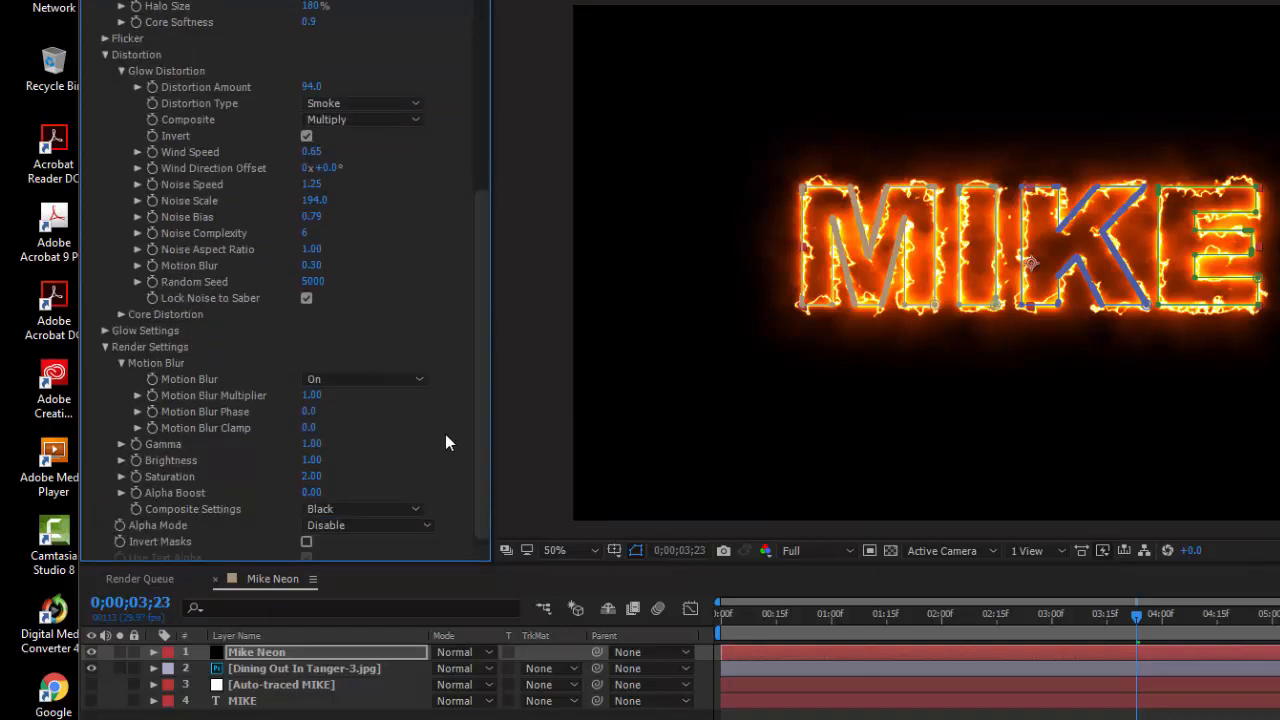
scroll(445, 434, down, 1)
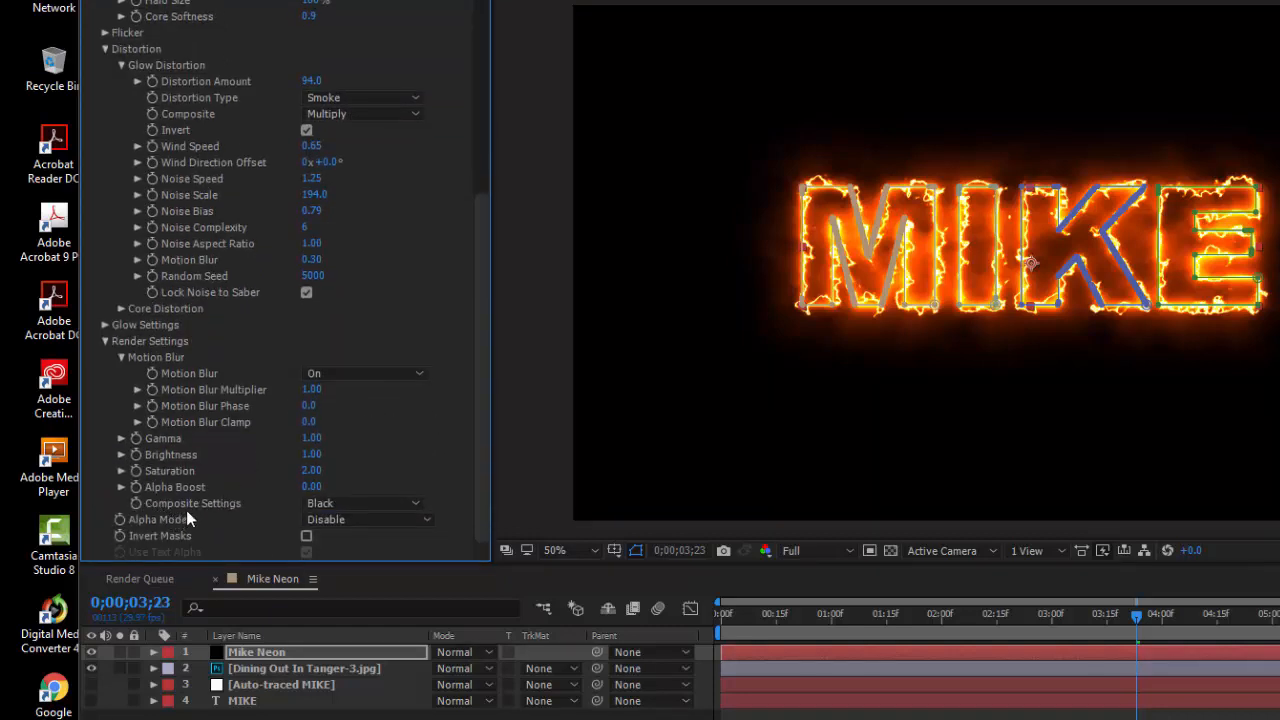
click(349, 500)
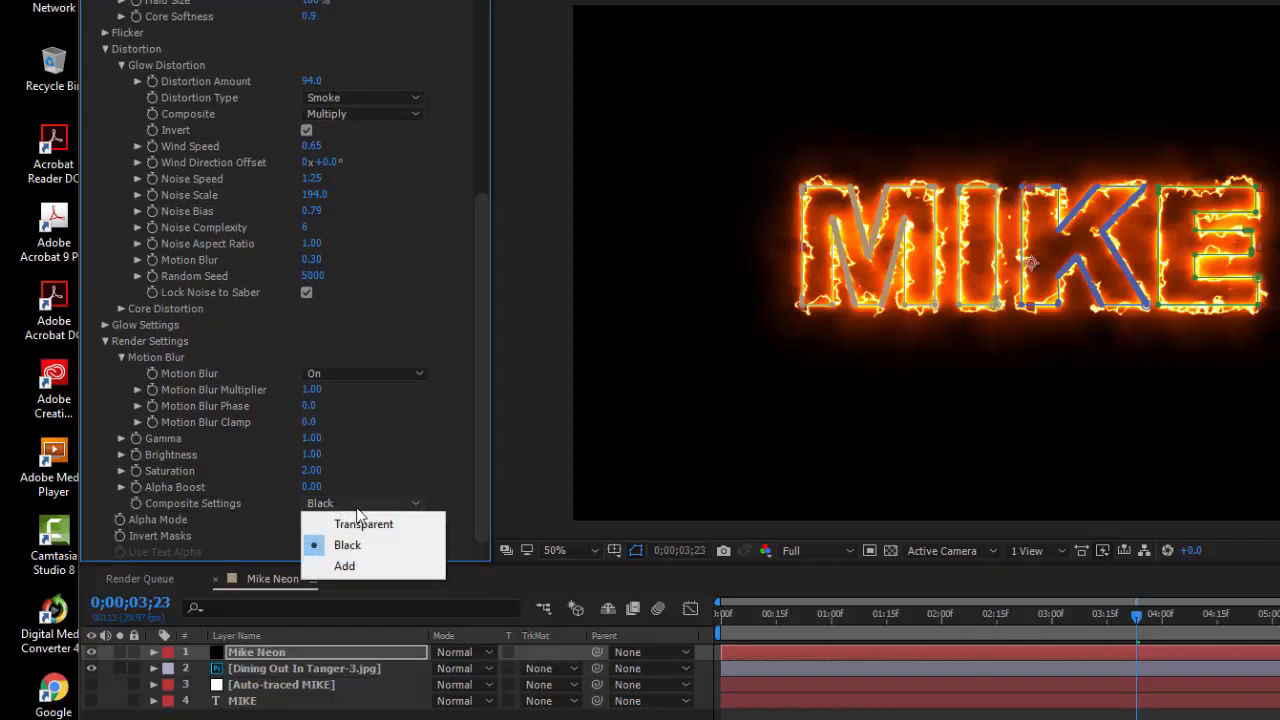
click(362, 527)
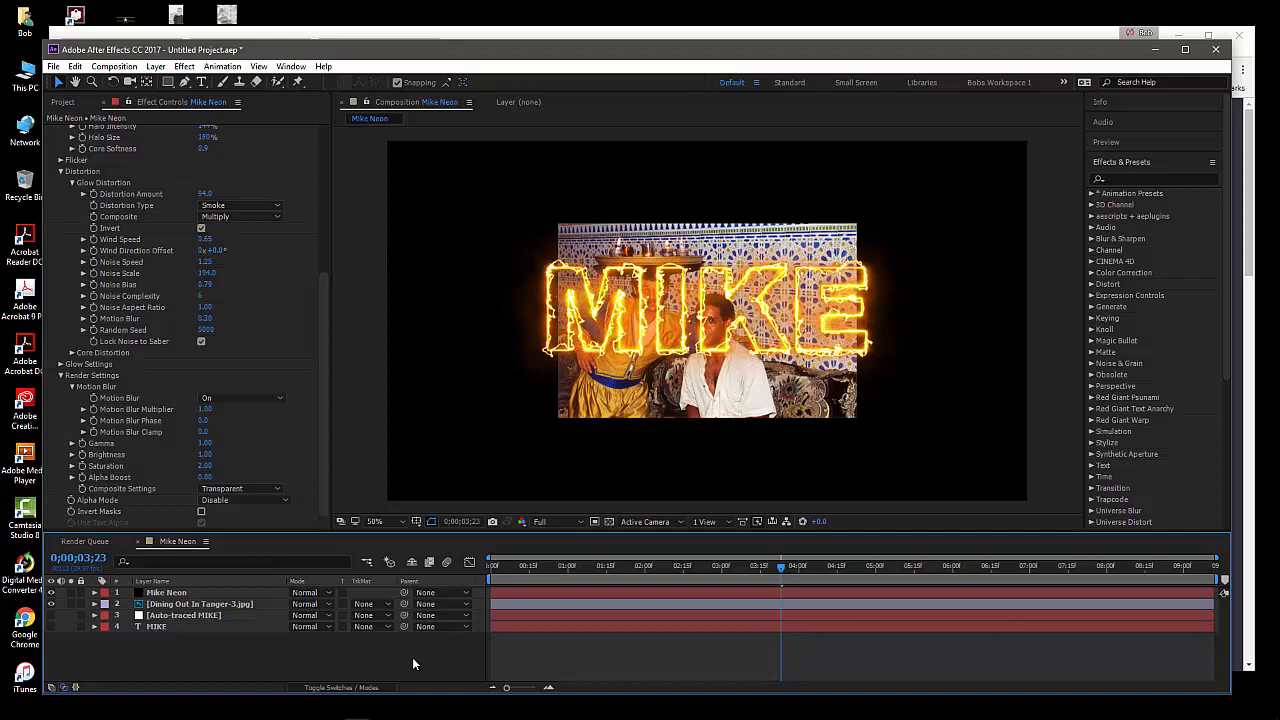
Preview the neon text over the background photo from the start of the composition
drag(534, 567, 476, 571)
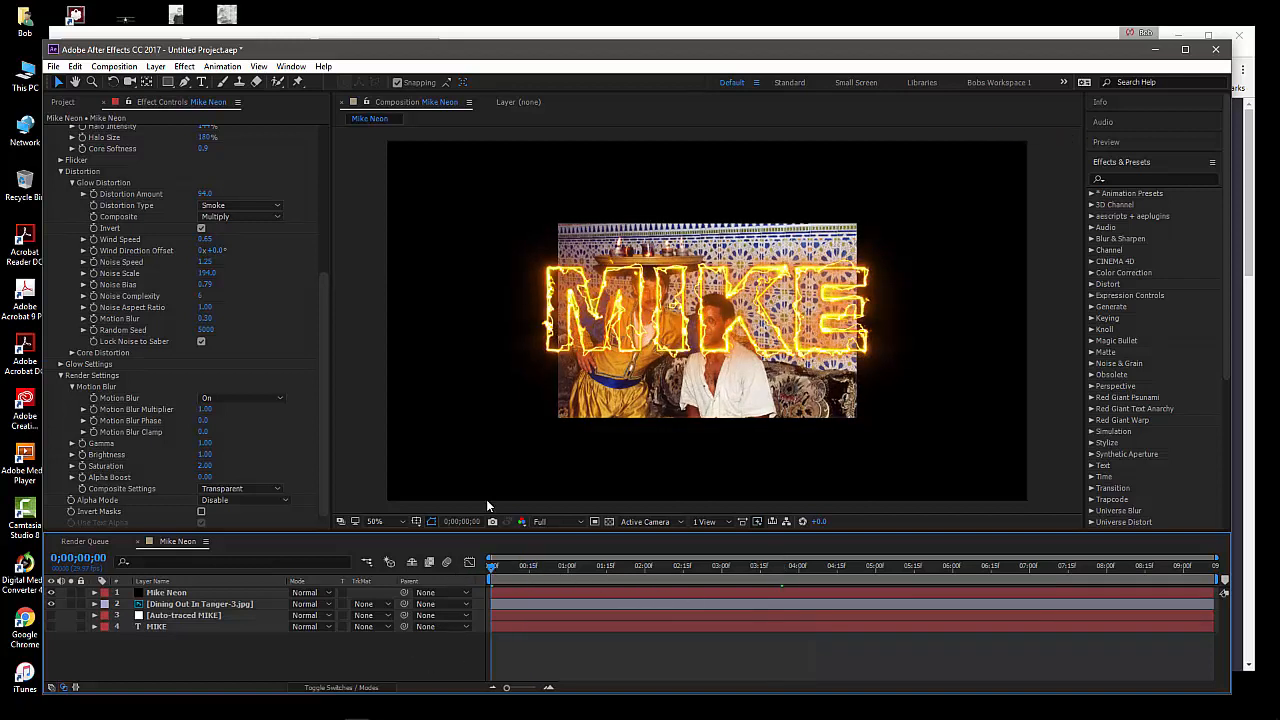
key(space)
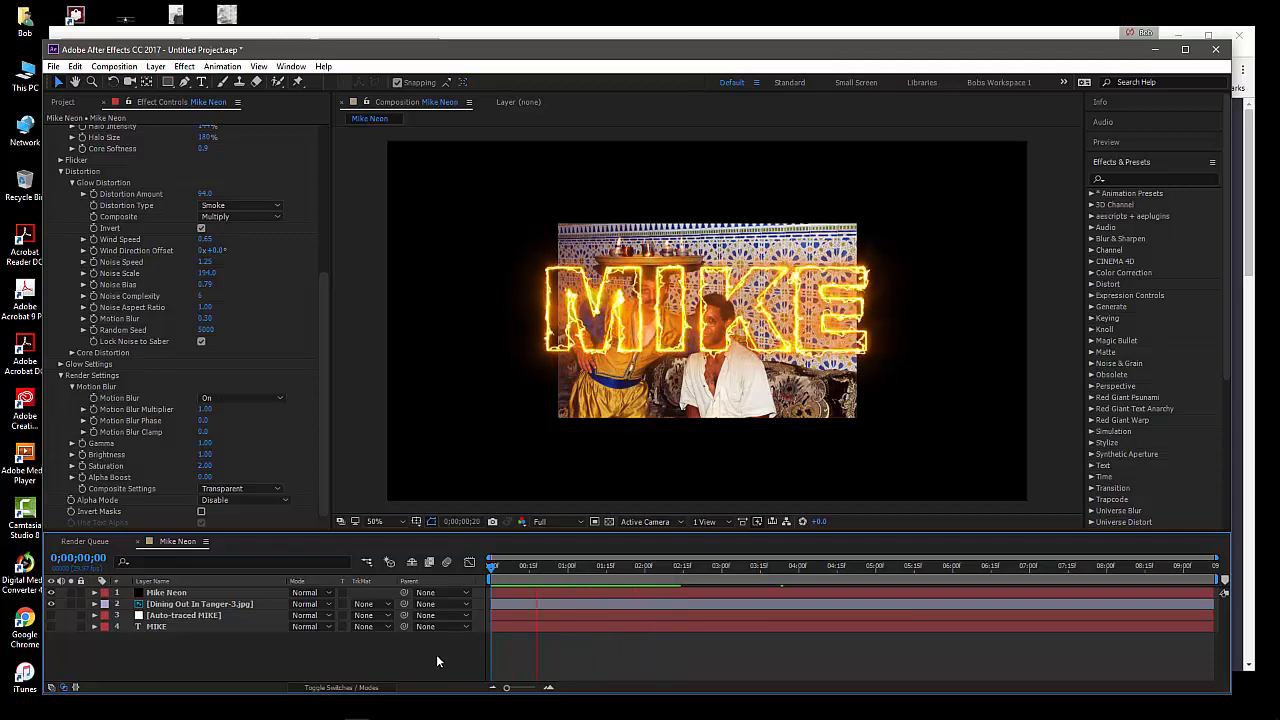
key(space)
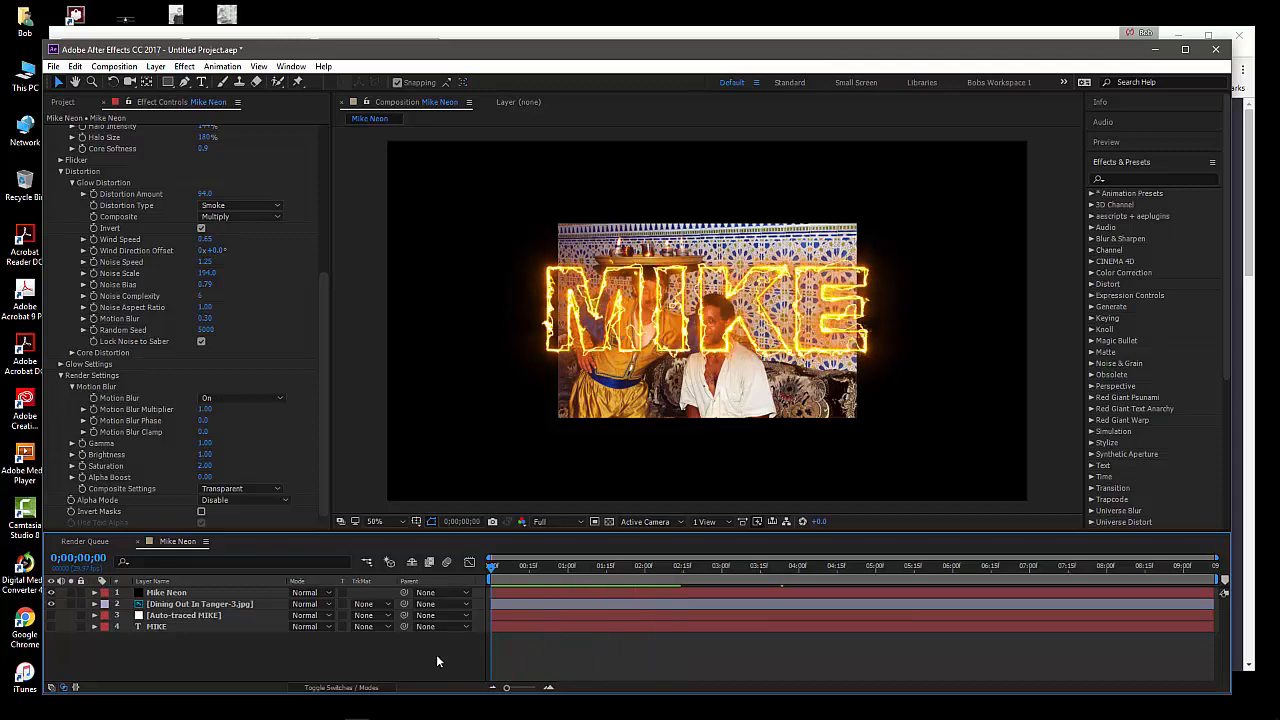
Delete the Dining Out In Tanger-3.jpg layer from the Mike Neon composition
click(222, 589)
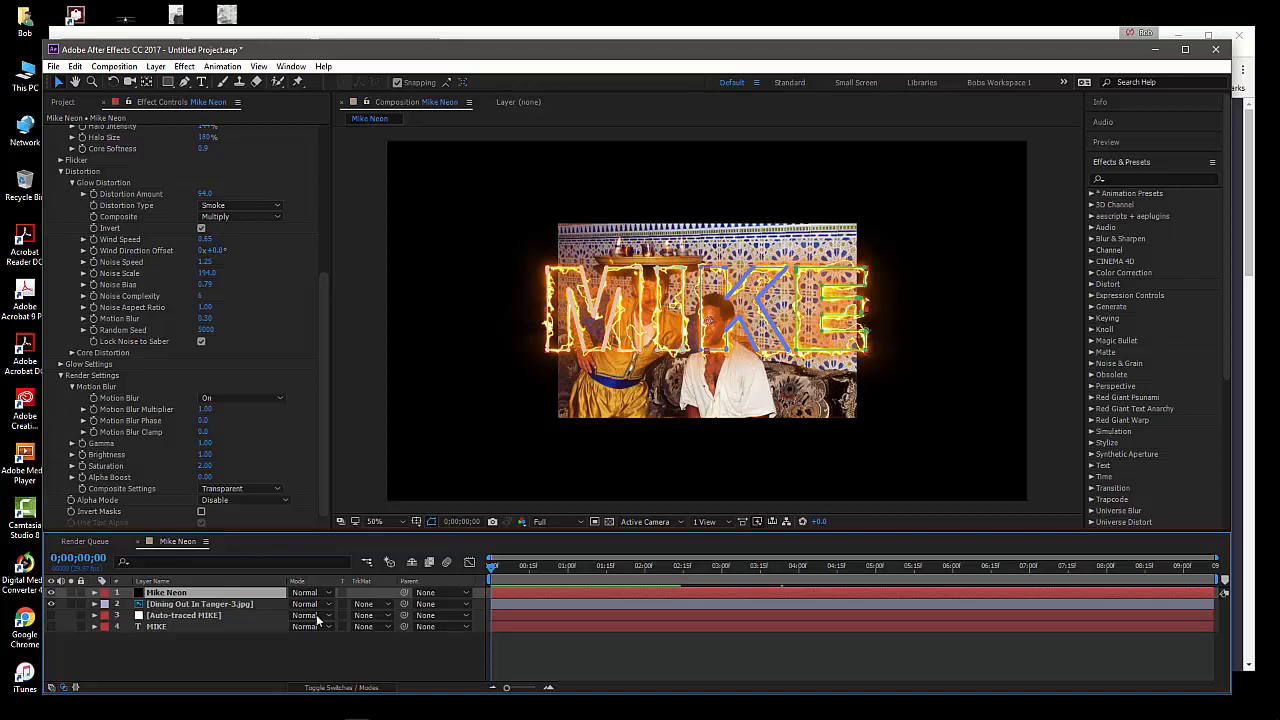
click(330, 669)
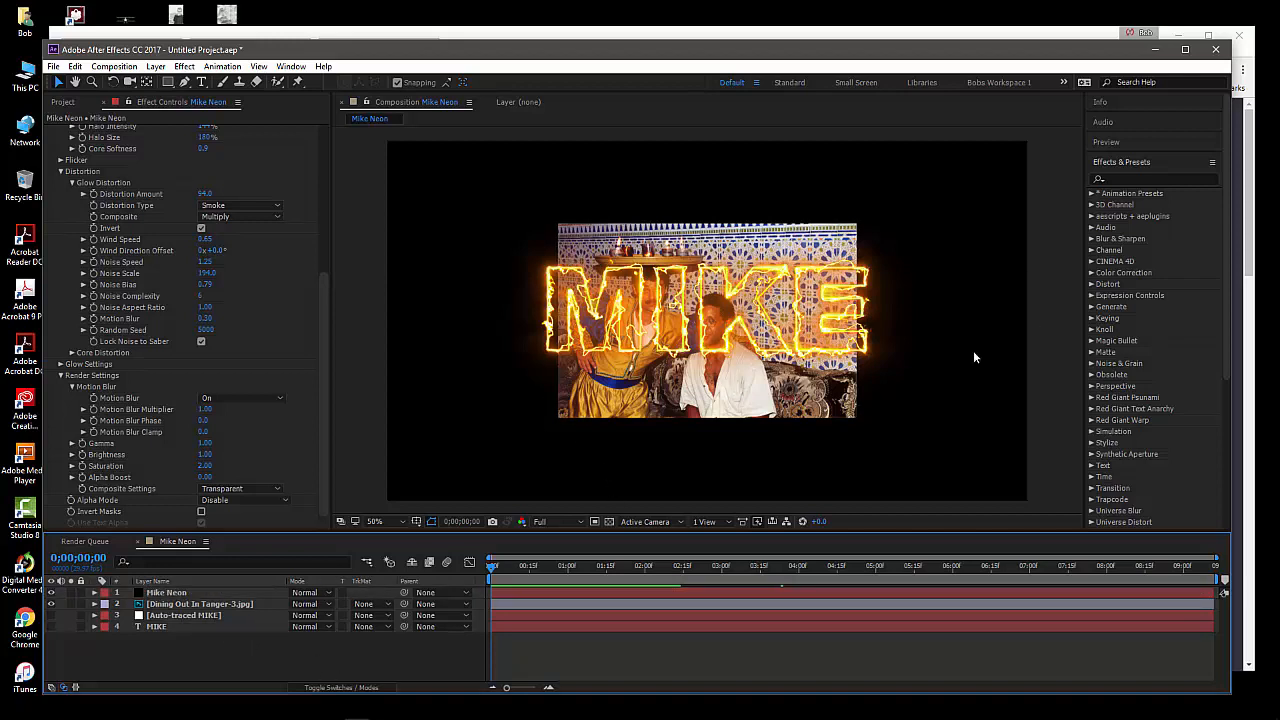
click(183, 605)
key(Delete)
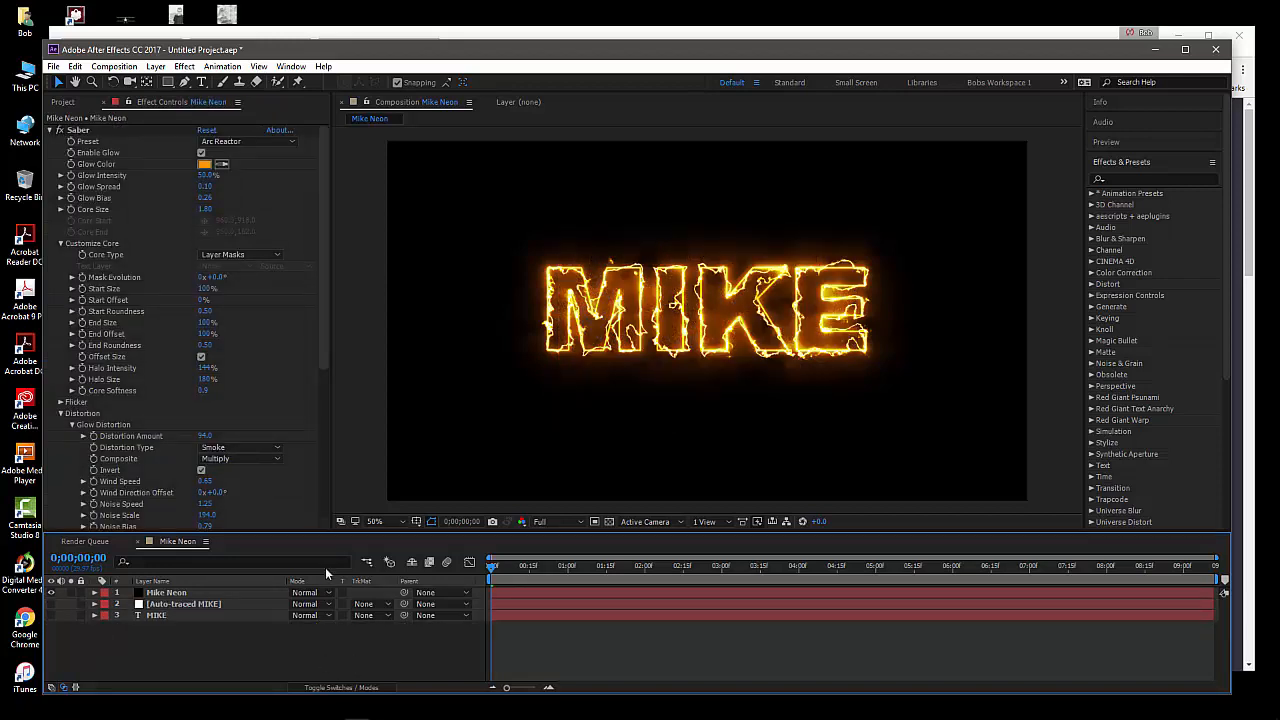
Hide the Mike Neon layer in the composition
right_click(340, 652)
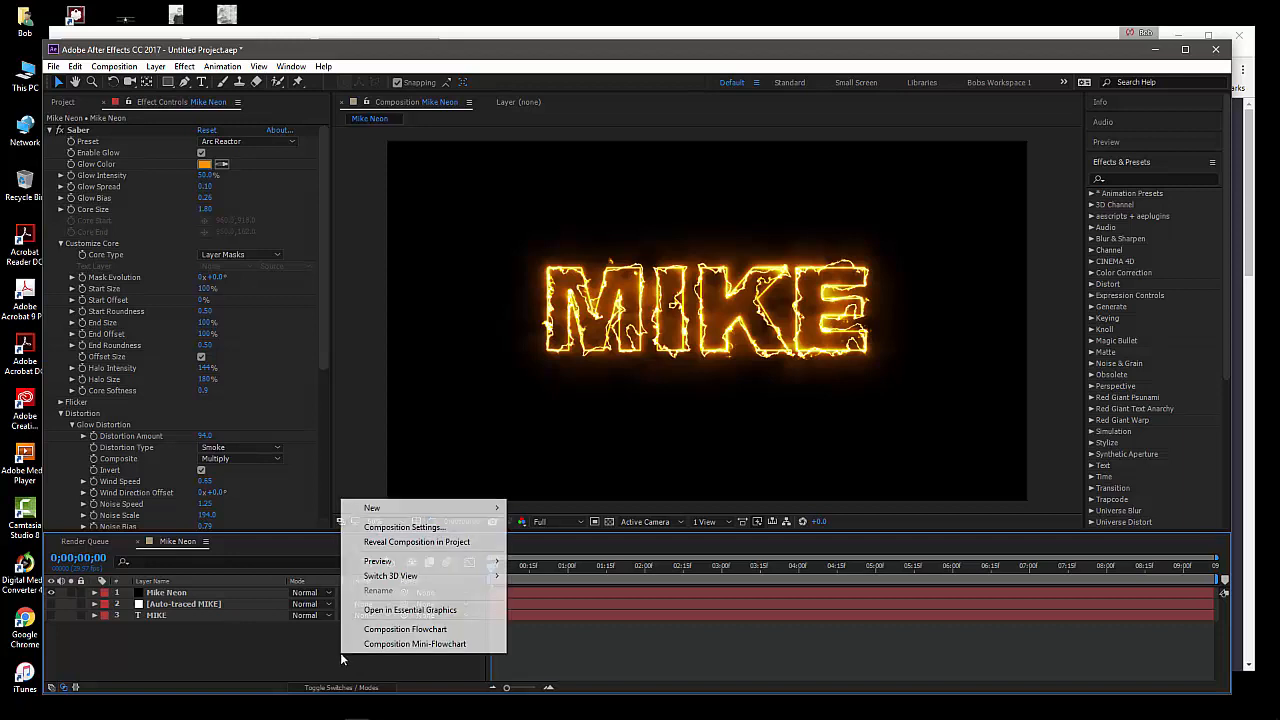
mouse_move(404, 508)
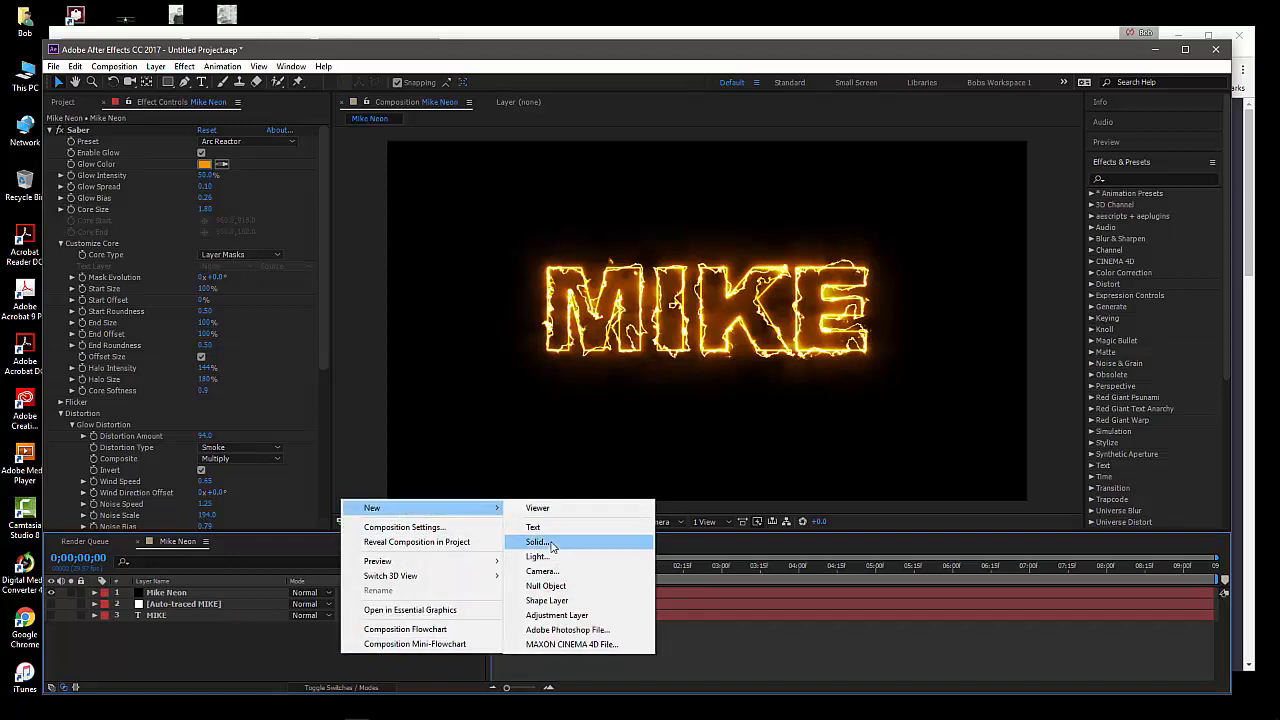
click(163, 594)
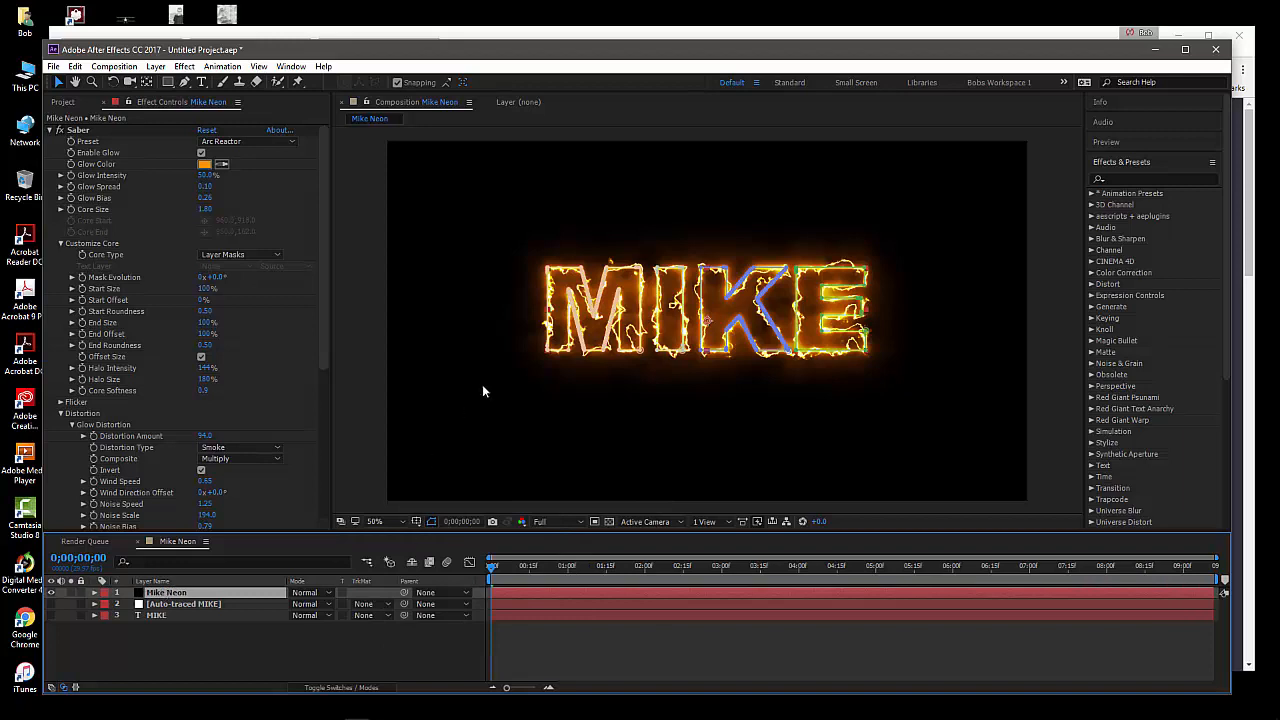
click(52, 593)
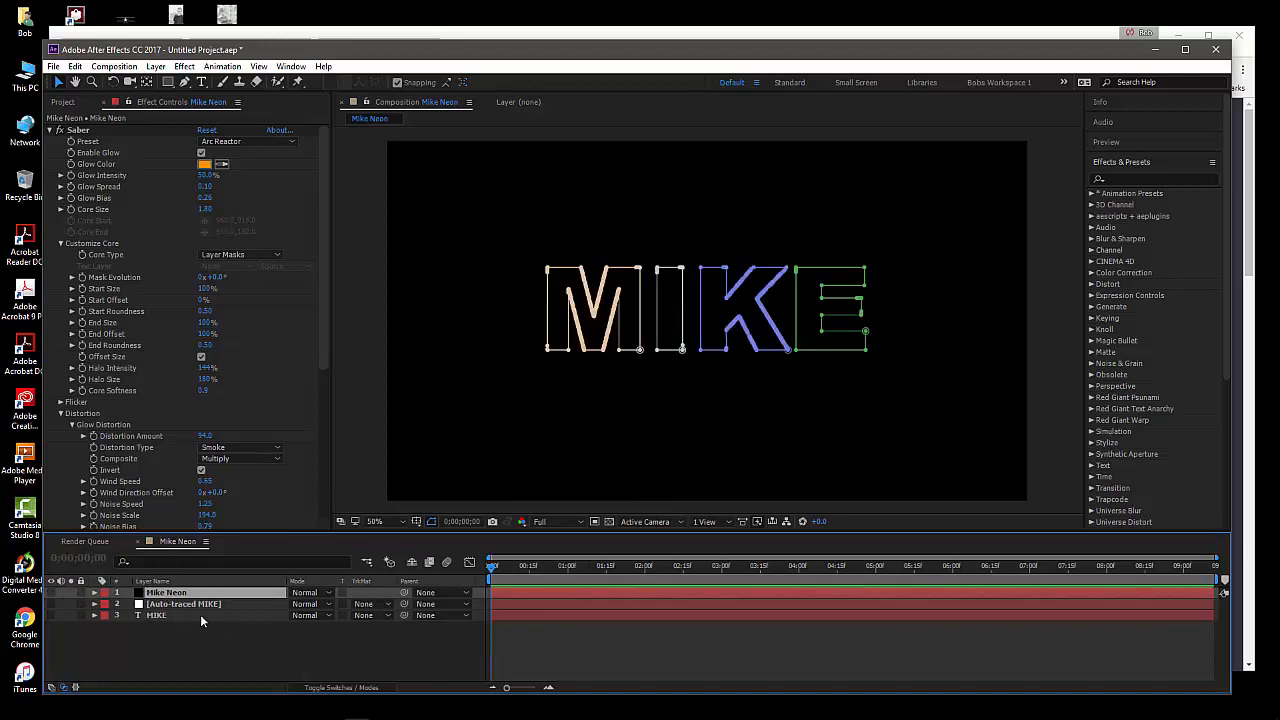
click(231, 653)
right_click(231, 653)
mouse_move(307, 517)
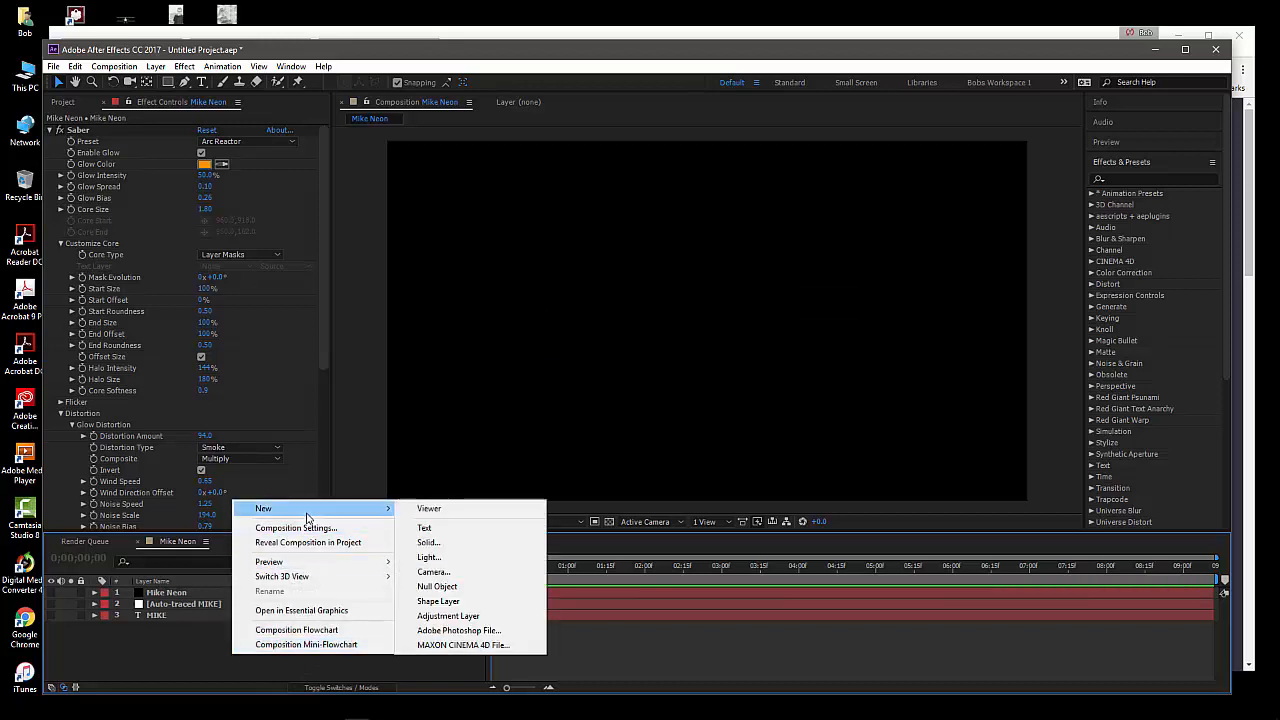
click(184, 649)
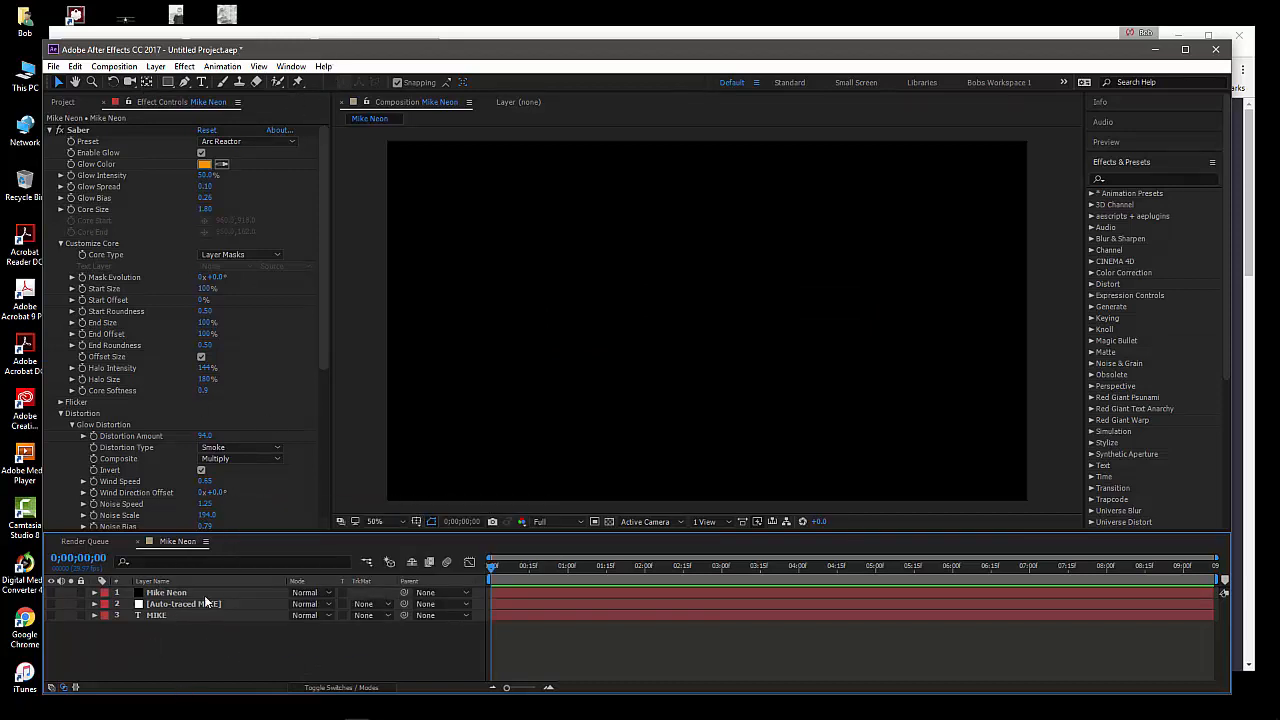
click(186, 67)
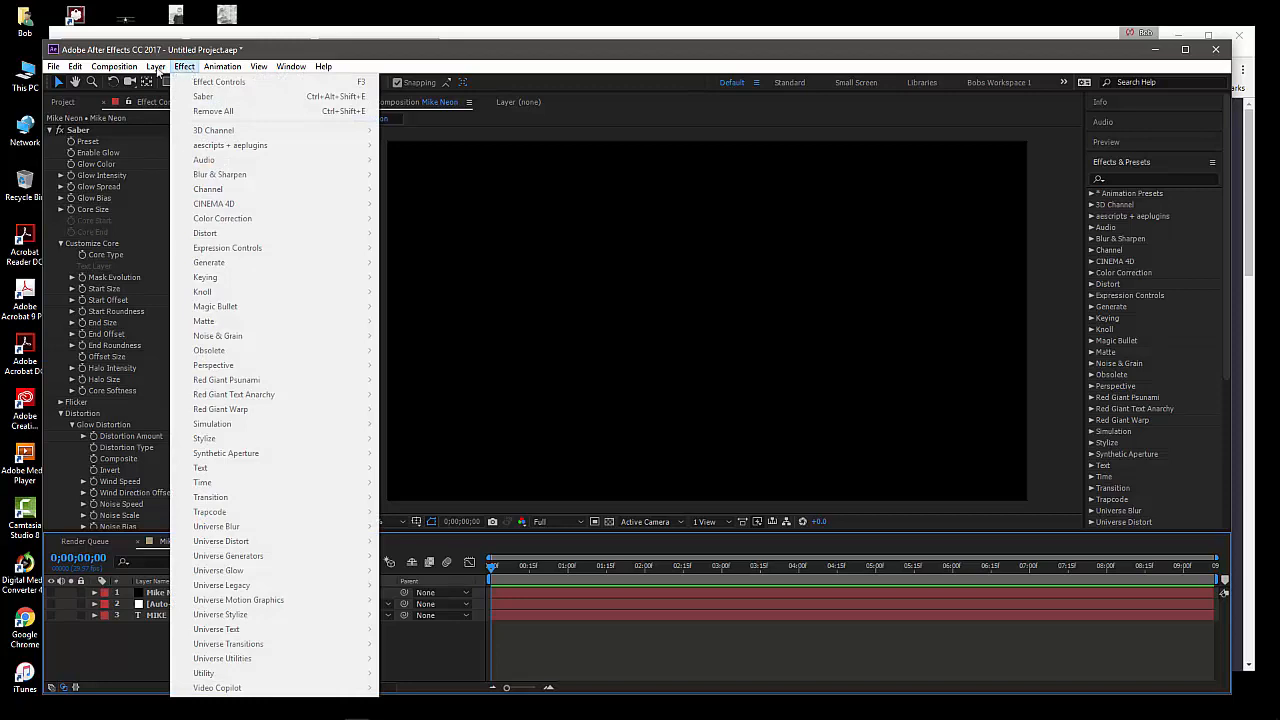
mouse_move(157, 67)
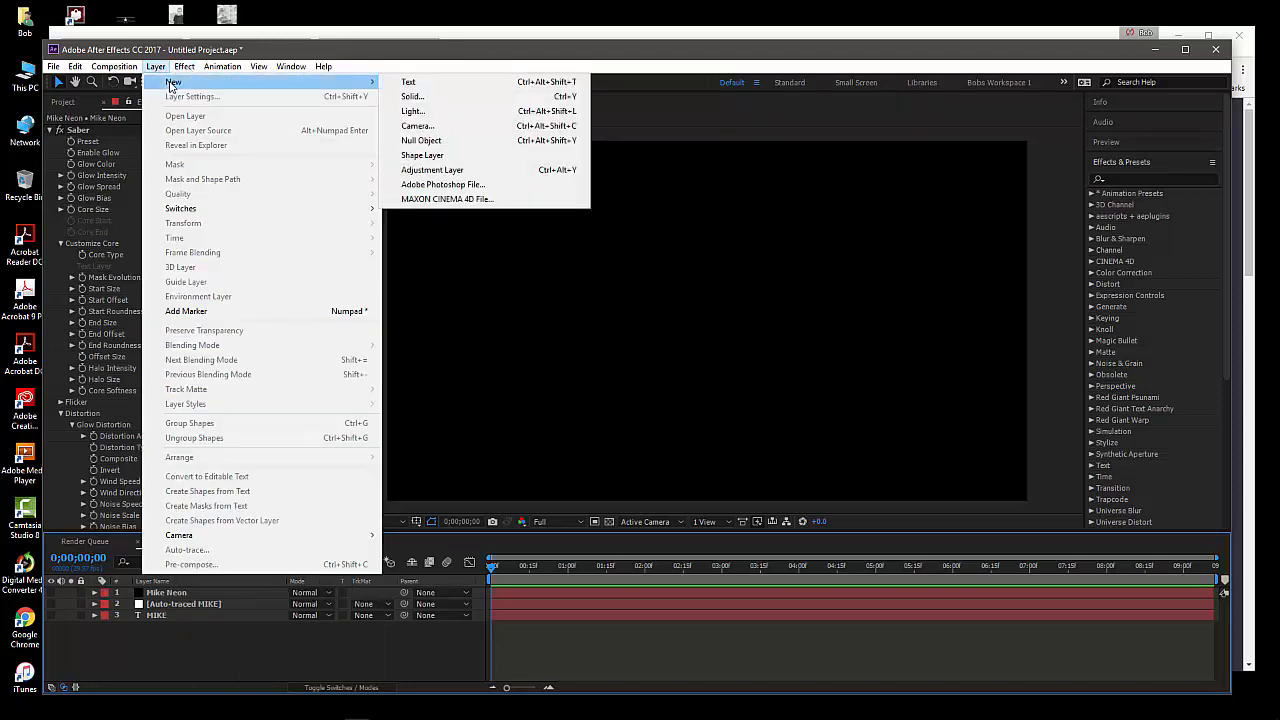
click(284, 653)
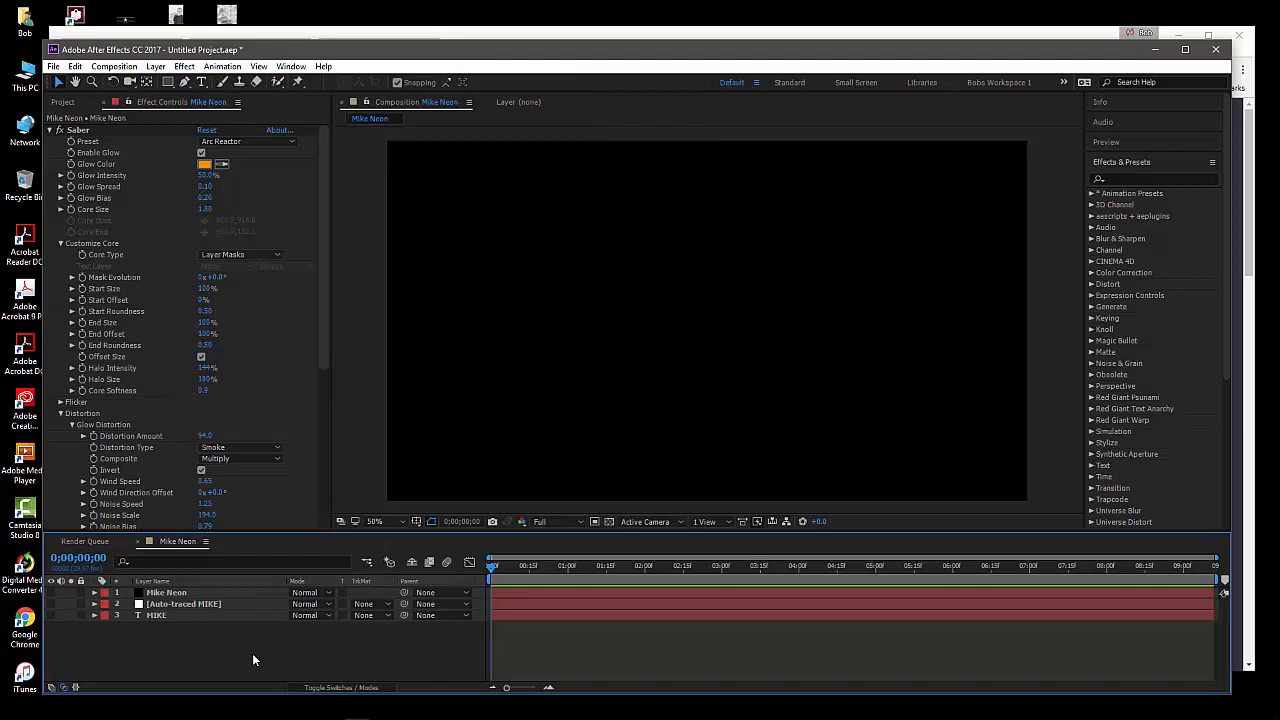
Create a black 1920 x 1080 px solid layer named Mike Neon 2
right_click(236, 648)
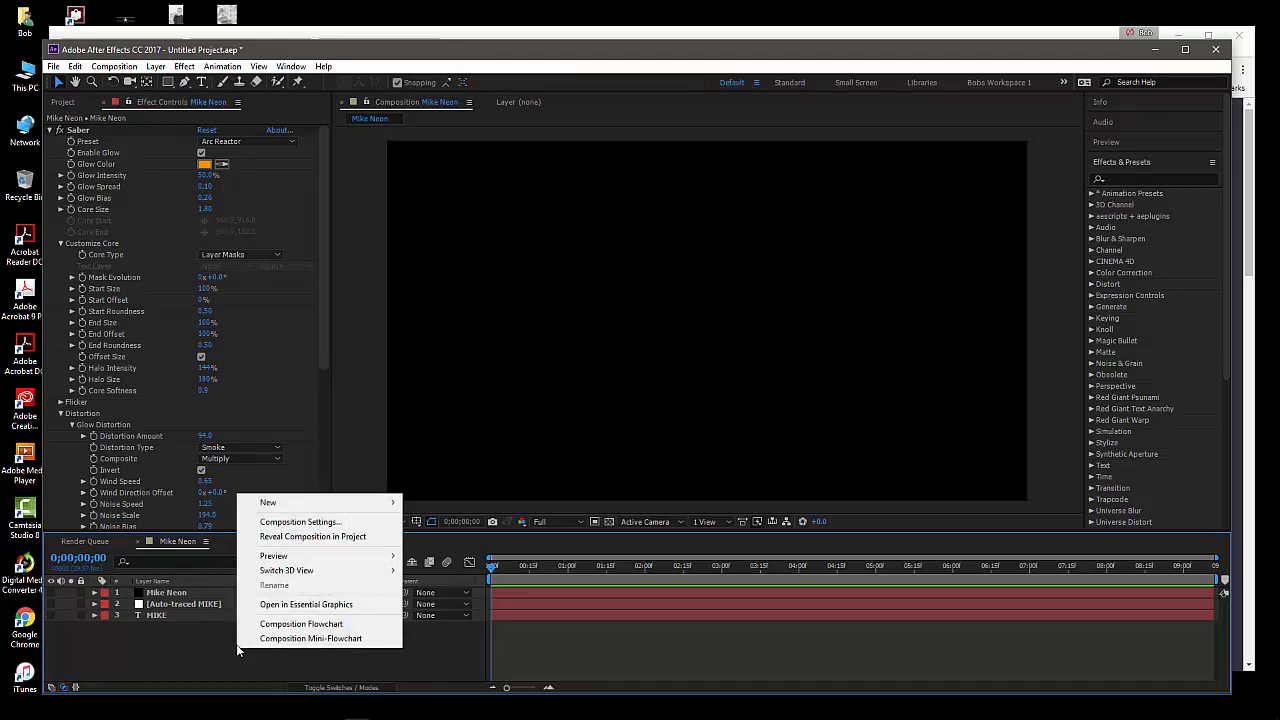
mouse_move(390, 502)
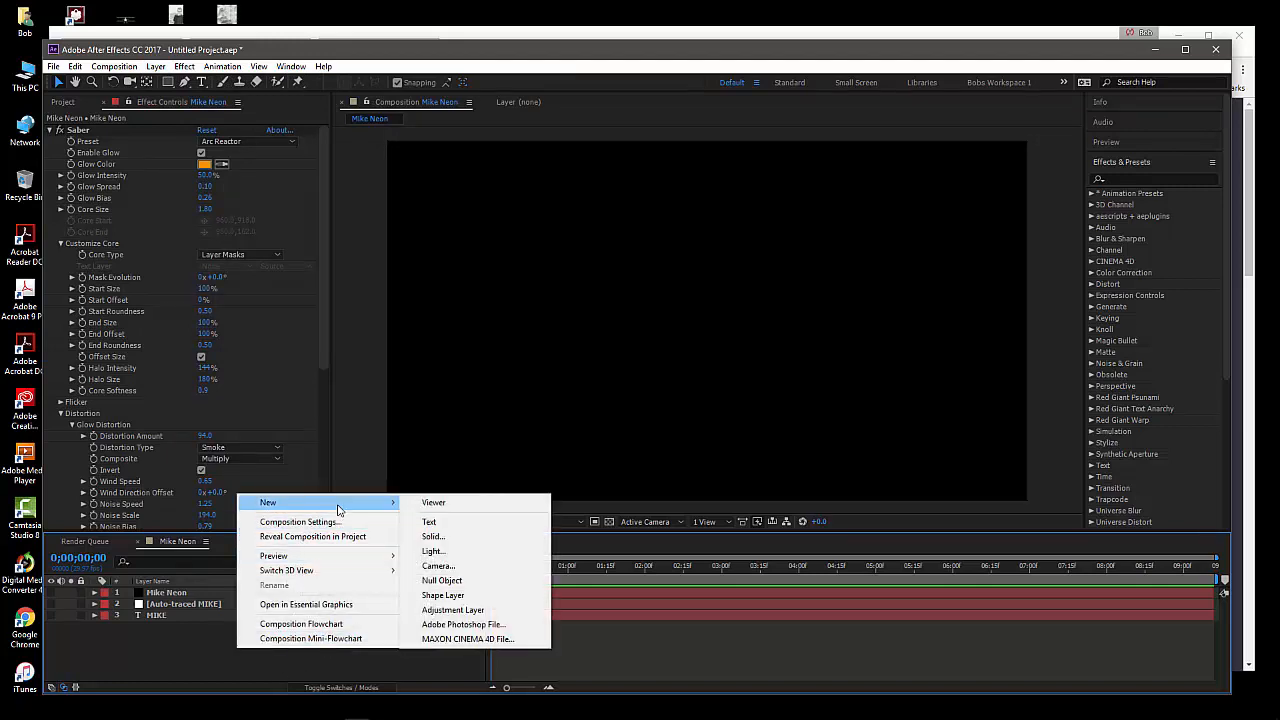
click(456, 540)
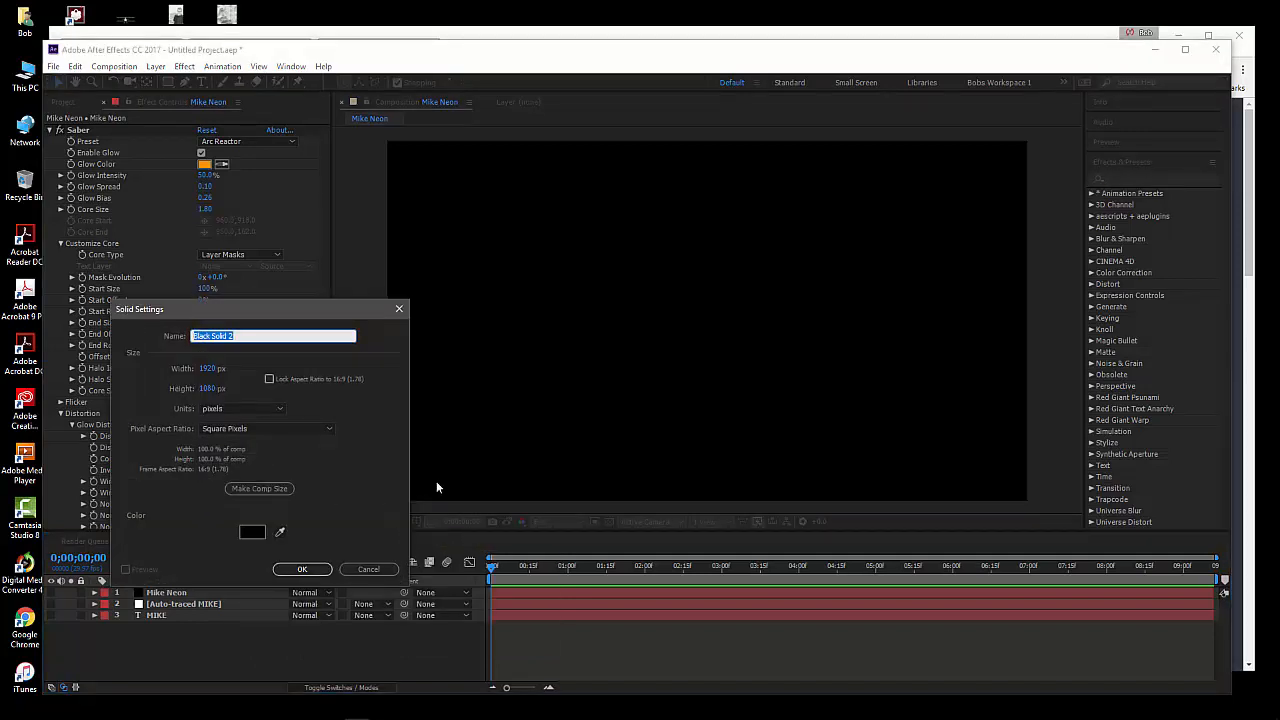
text(Mike Neon 2)
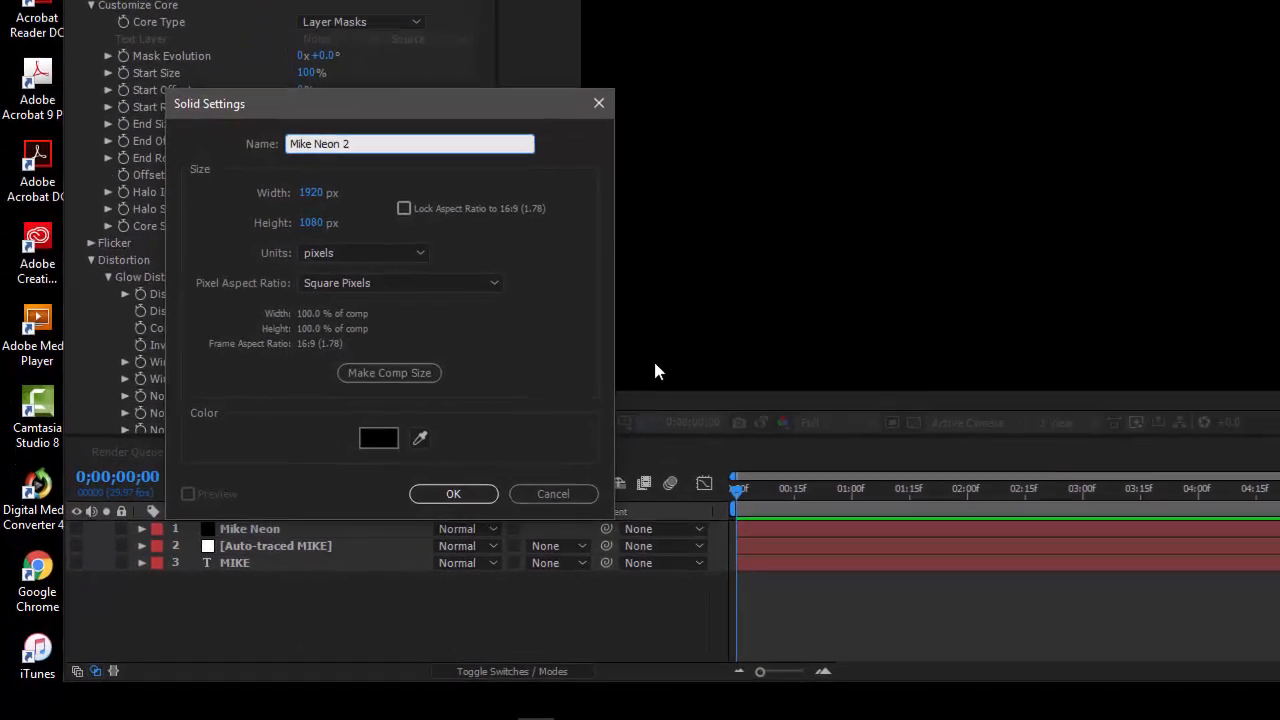
key(Return)
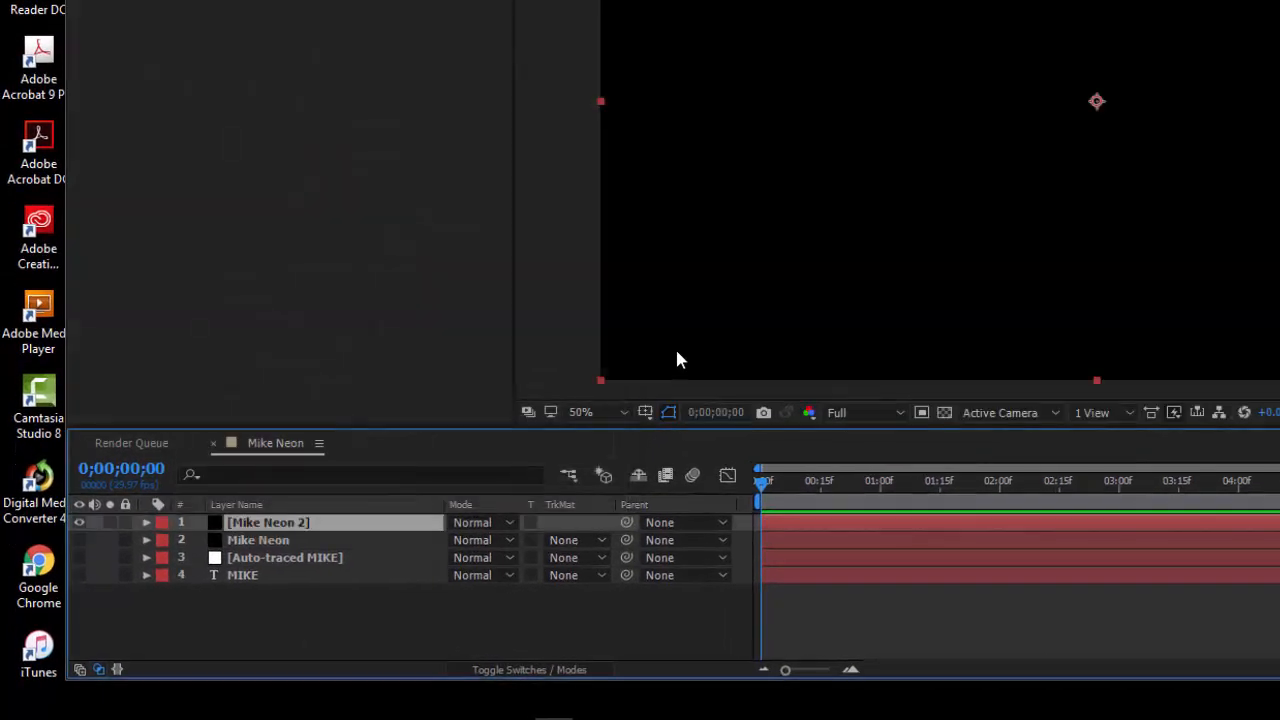
Expand the Auto-traced MIKE layer's masks and select Mask 1 through Mask 4
click(309, 540)
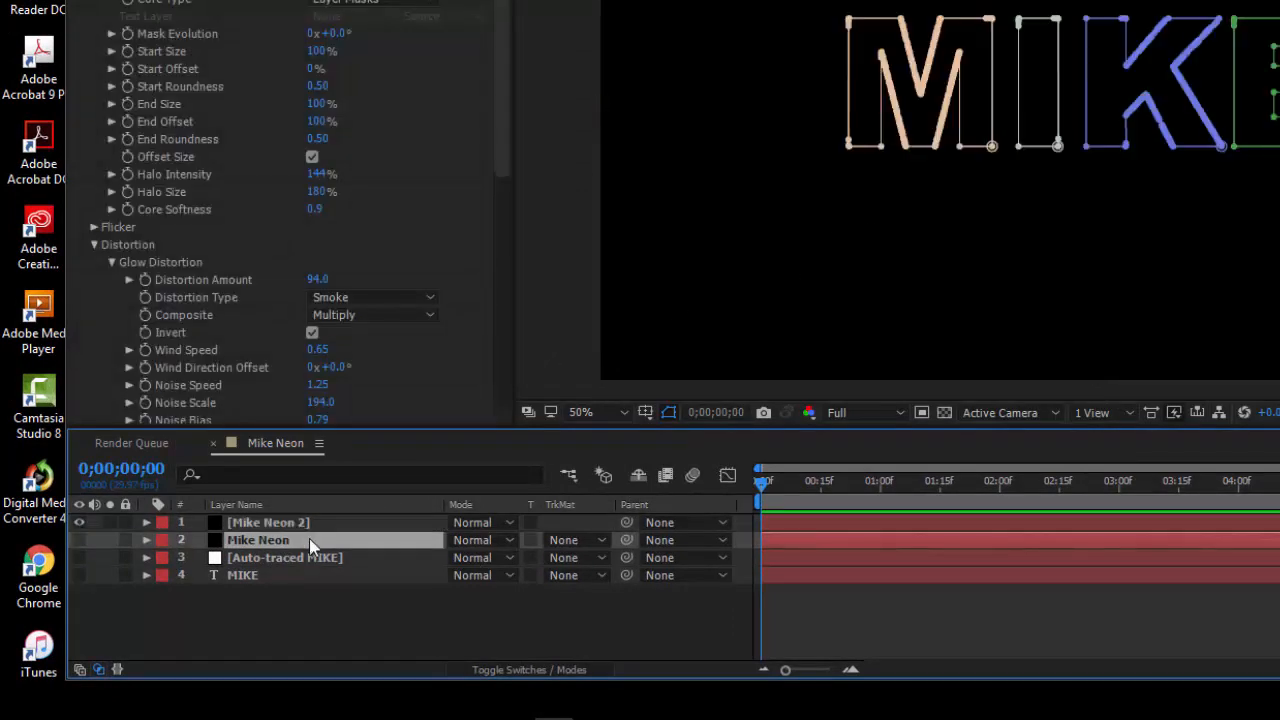
click(297, 559)
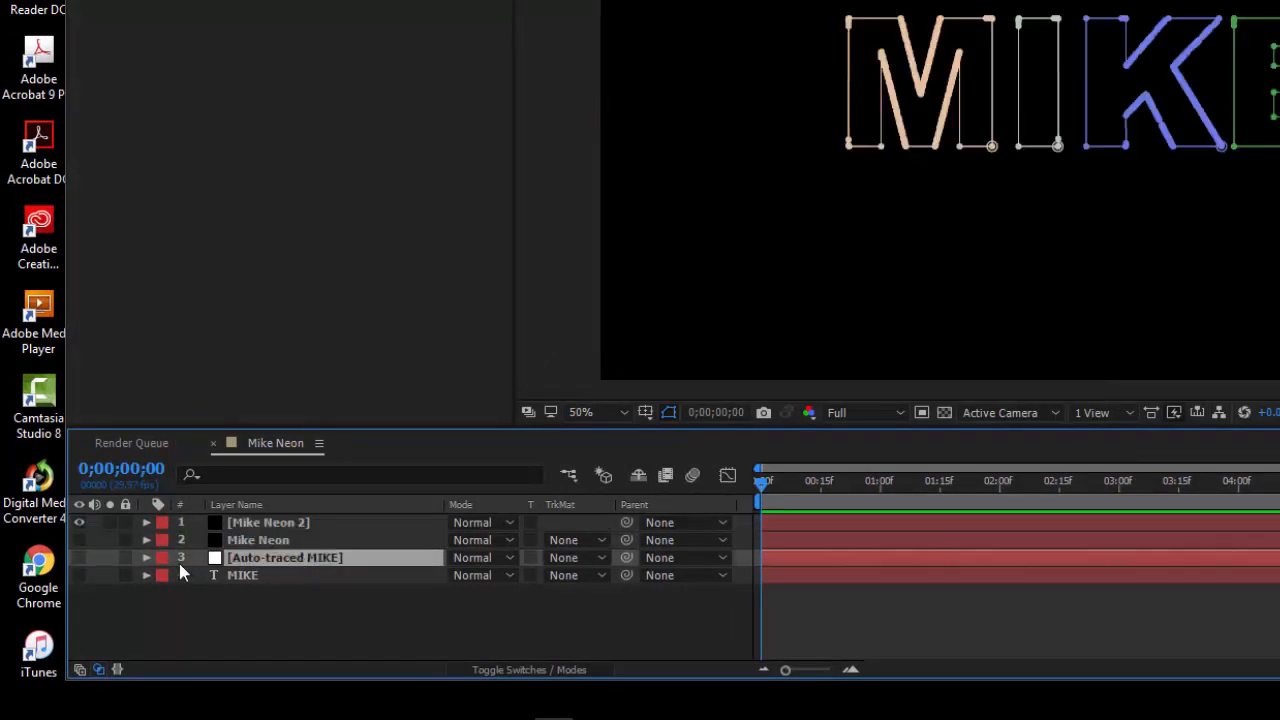
click(147, 557)
click(224, 581)
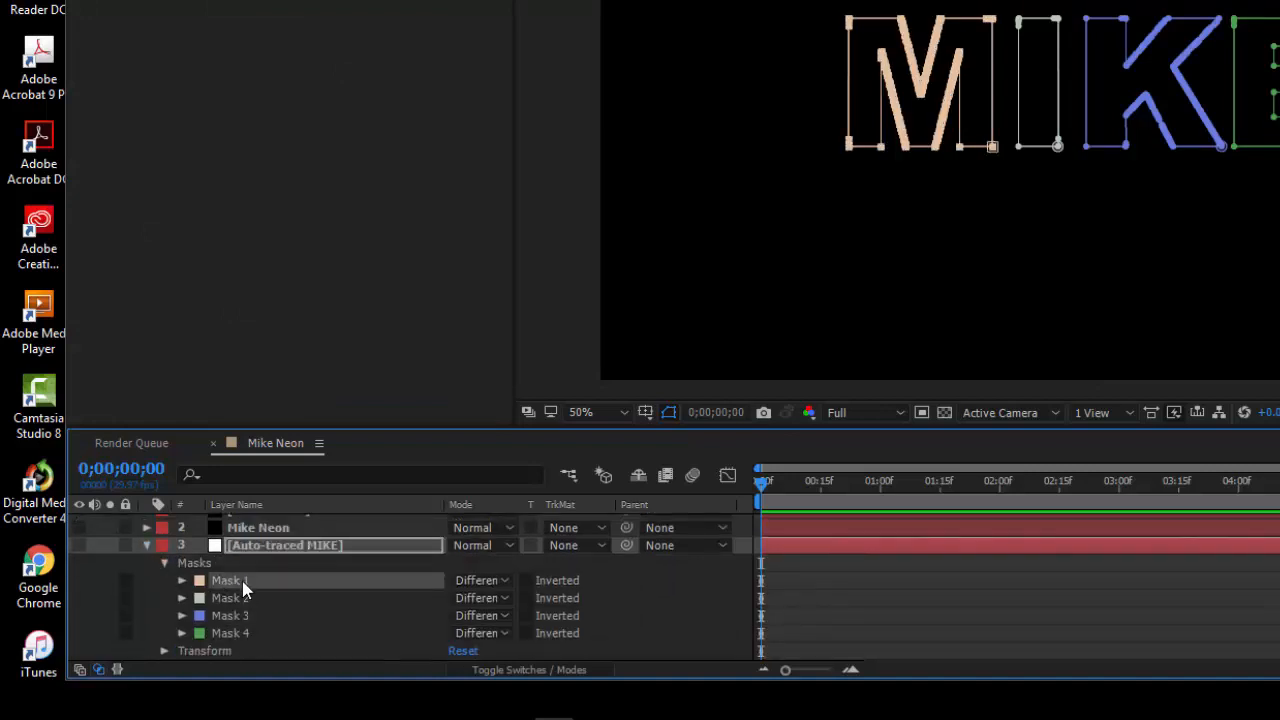
shift+click(246, 637)
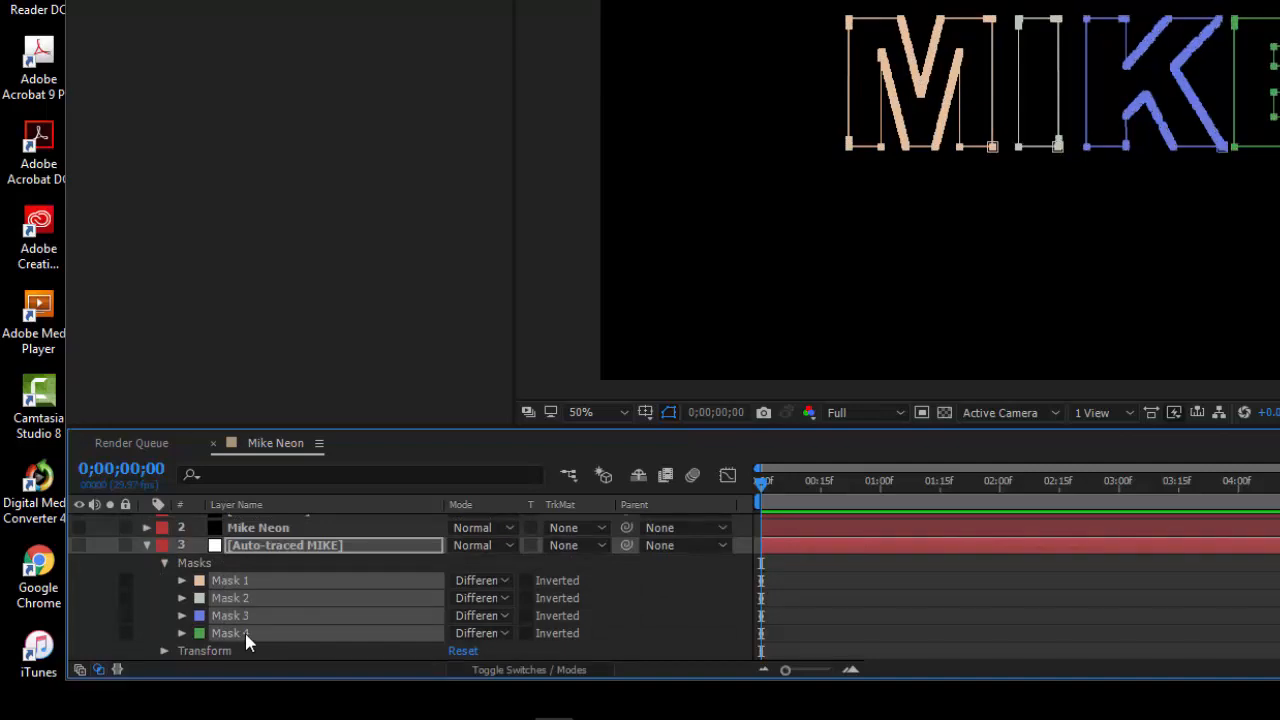
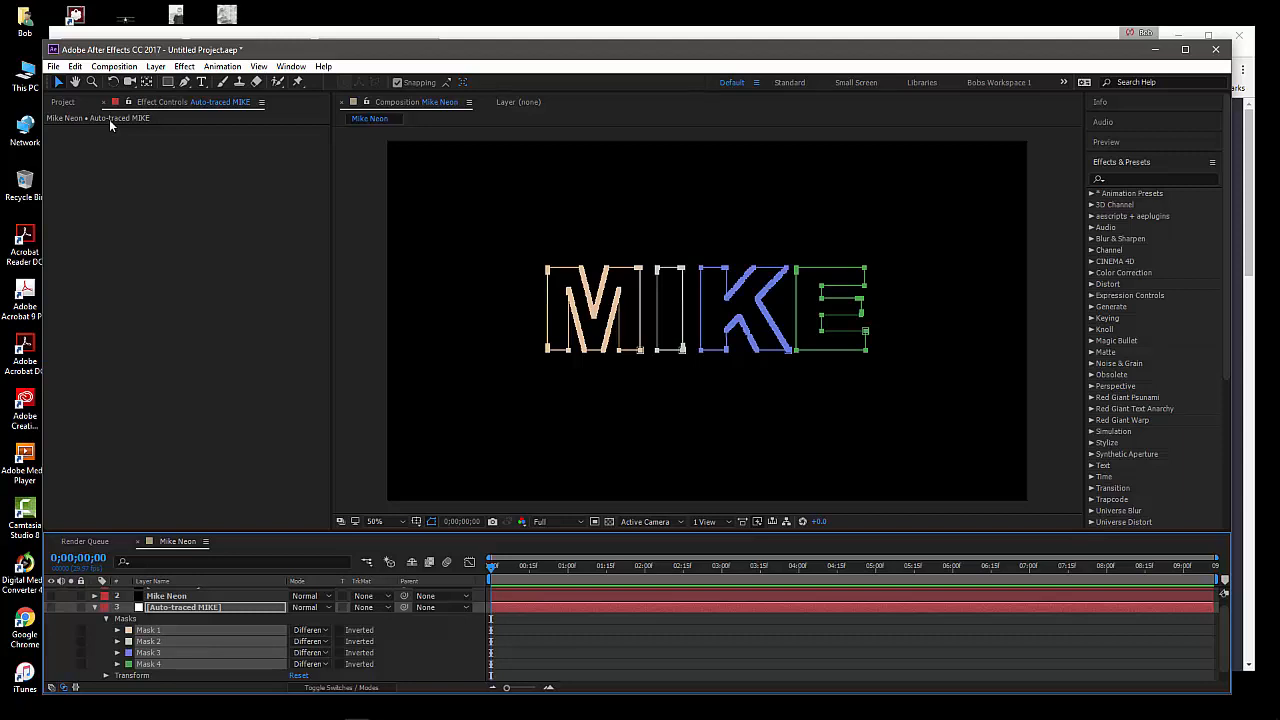
Copy the four letter masks of the Auto-traced MIKE layer onto the Mike Neon 2 layer
click(95, 608)
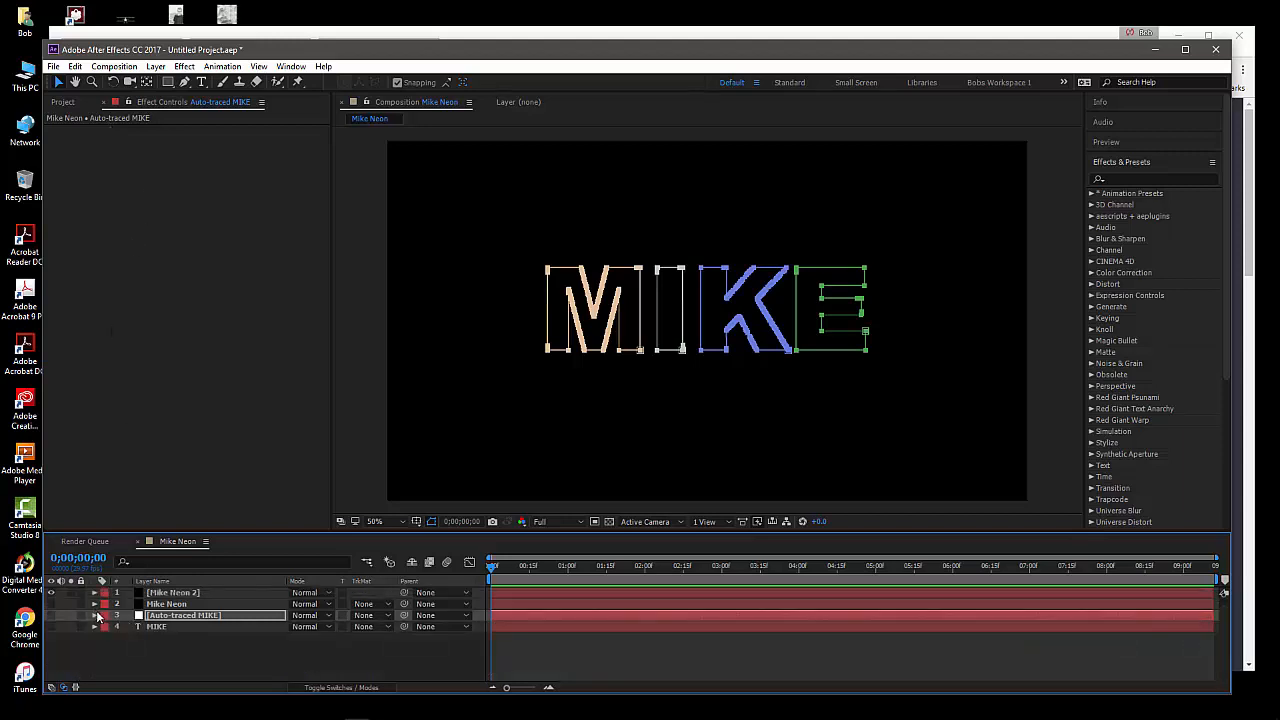
click(196, 596)
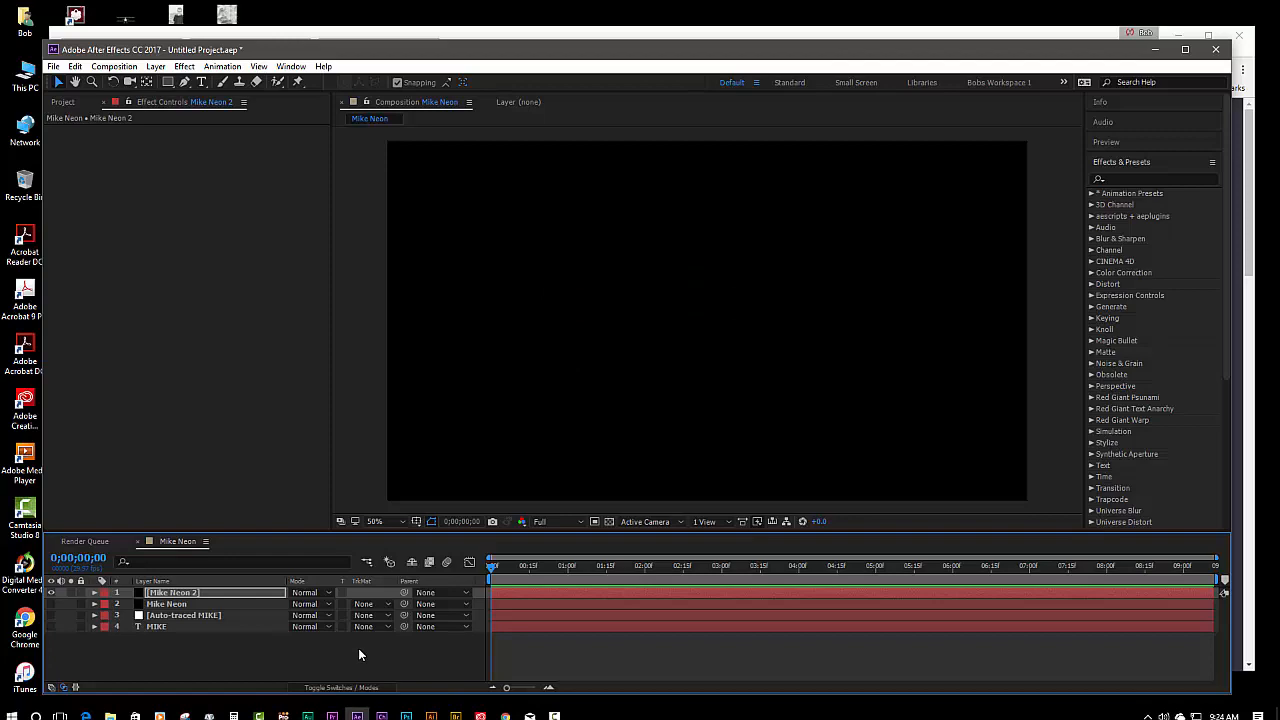
click(358, 648)
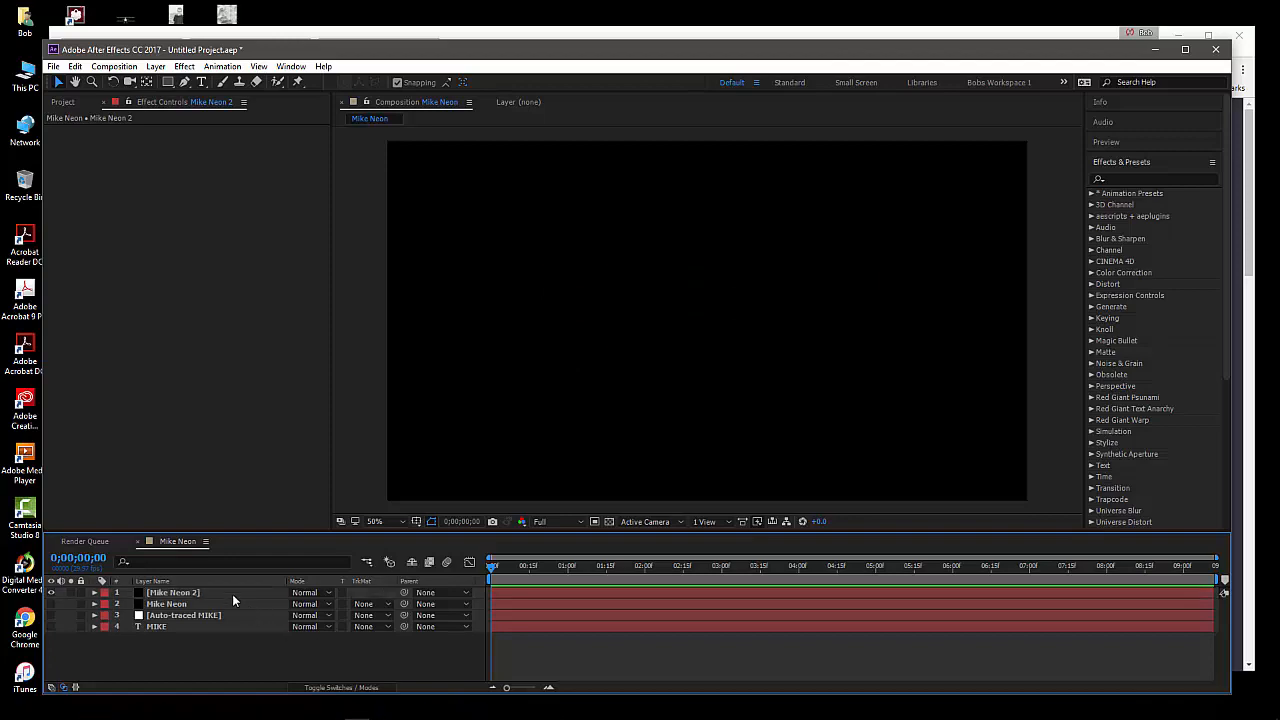
click(222, 592)
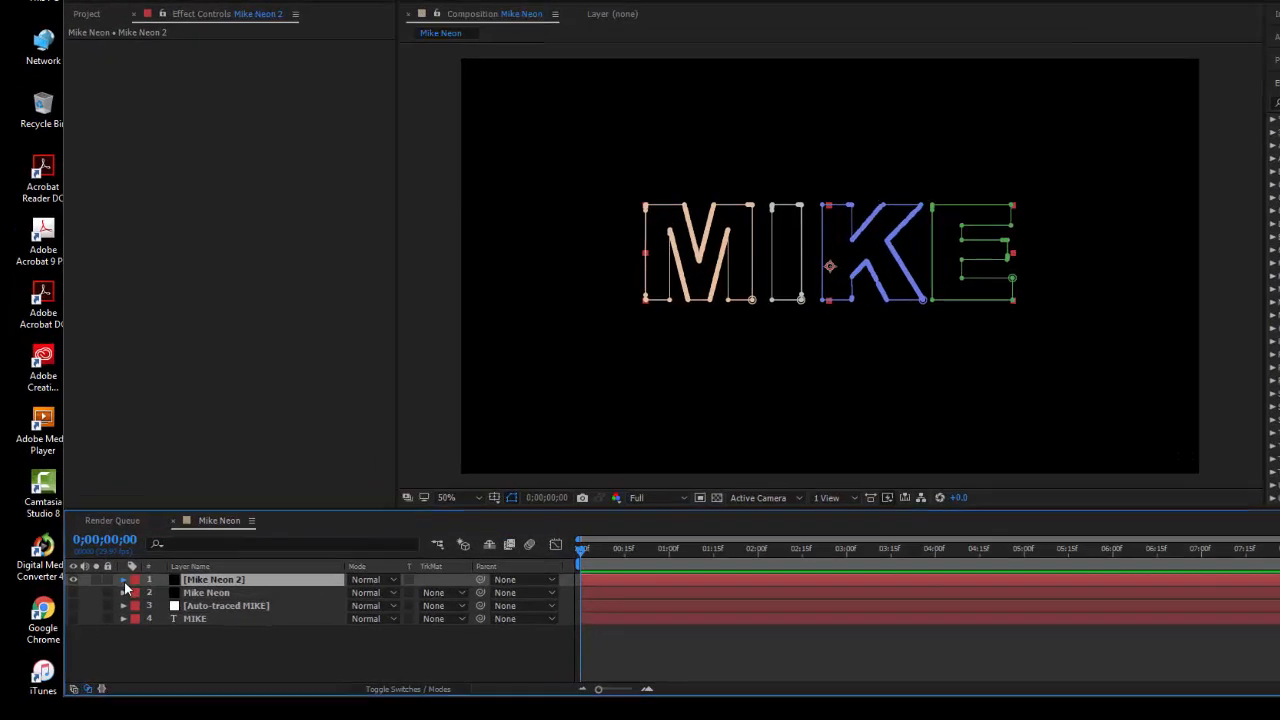
Delete Mask 2, Mask 3 and Mask 4 from the Mike Neon 2 layer, keeping only the letter M mask
click(123, 581)
click(137, 593)
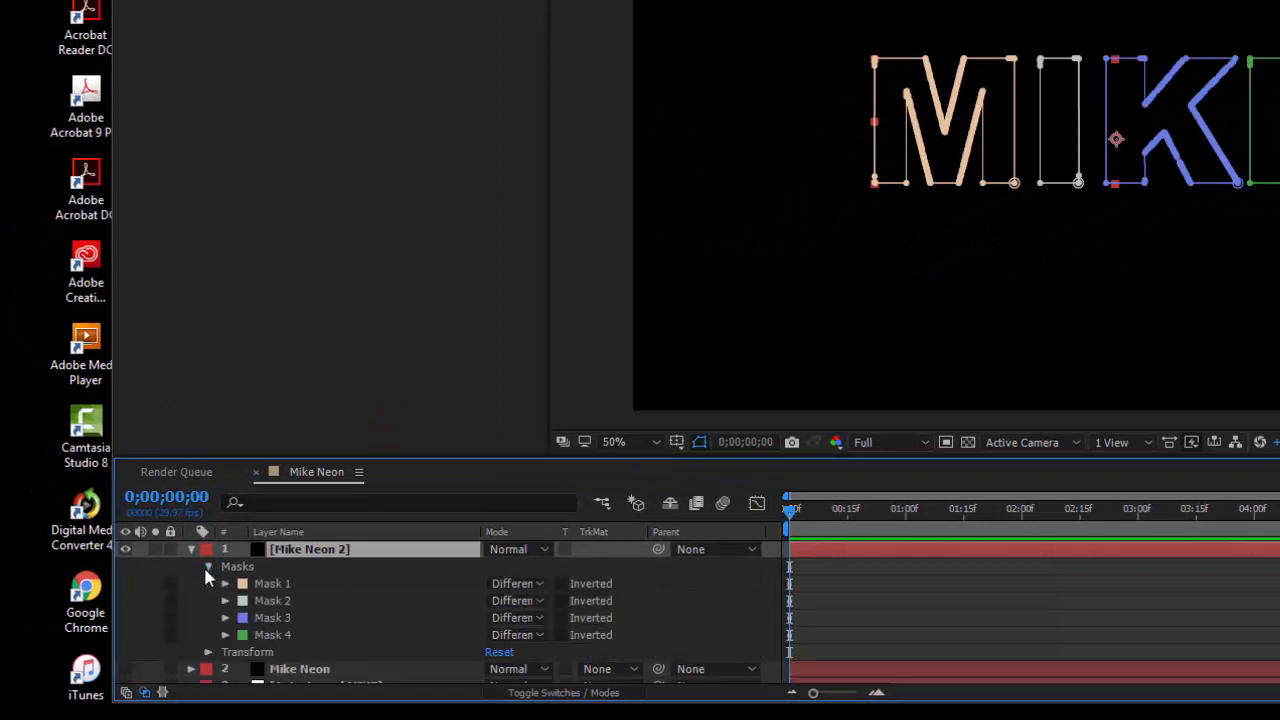
click(270, 601)
shift+click(270, 616)
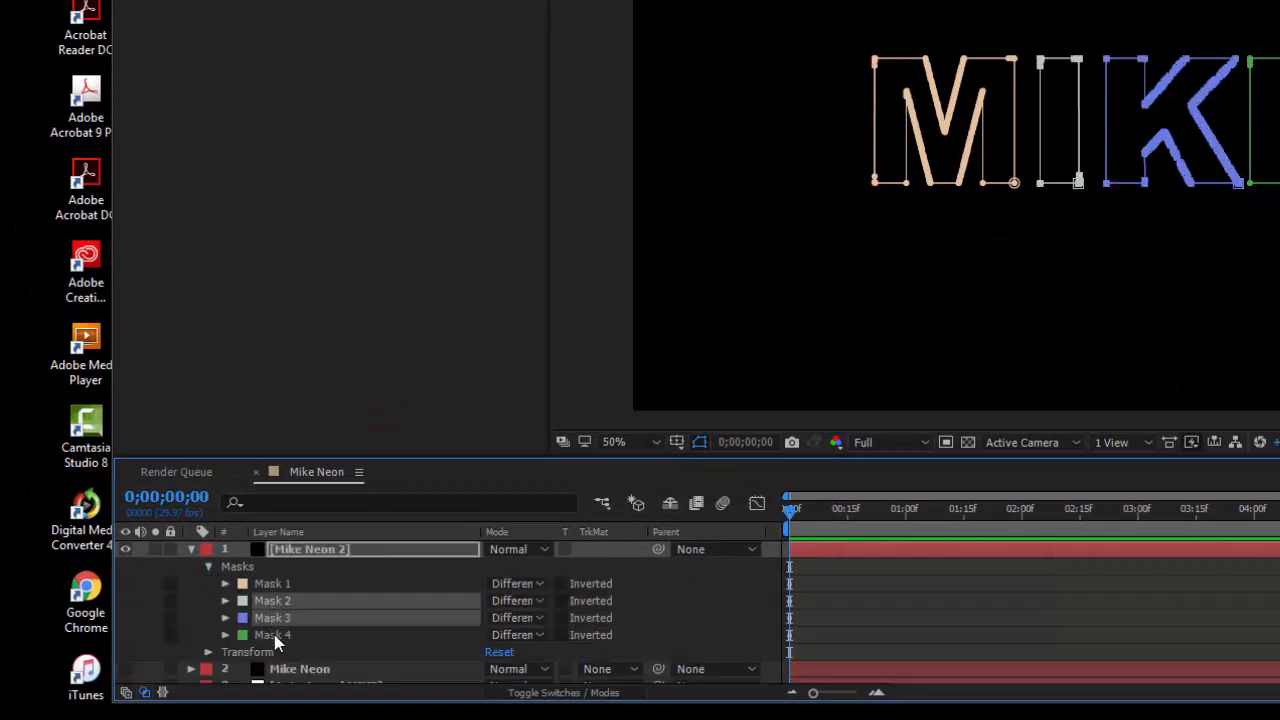
shift+click(274, 634)
key(Delete)
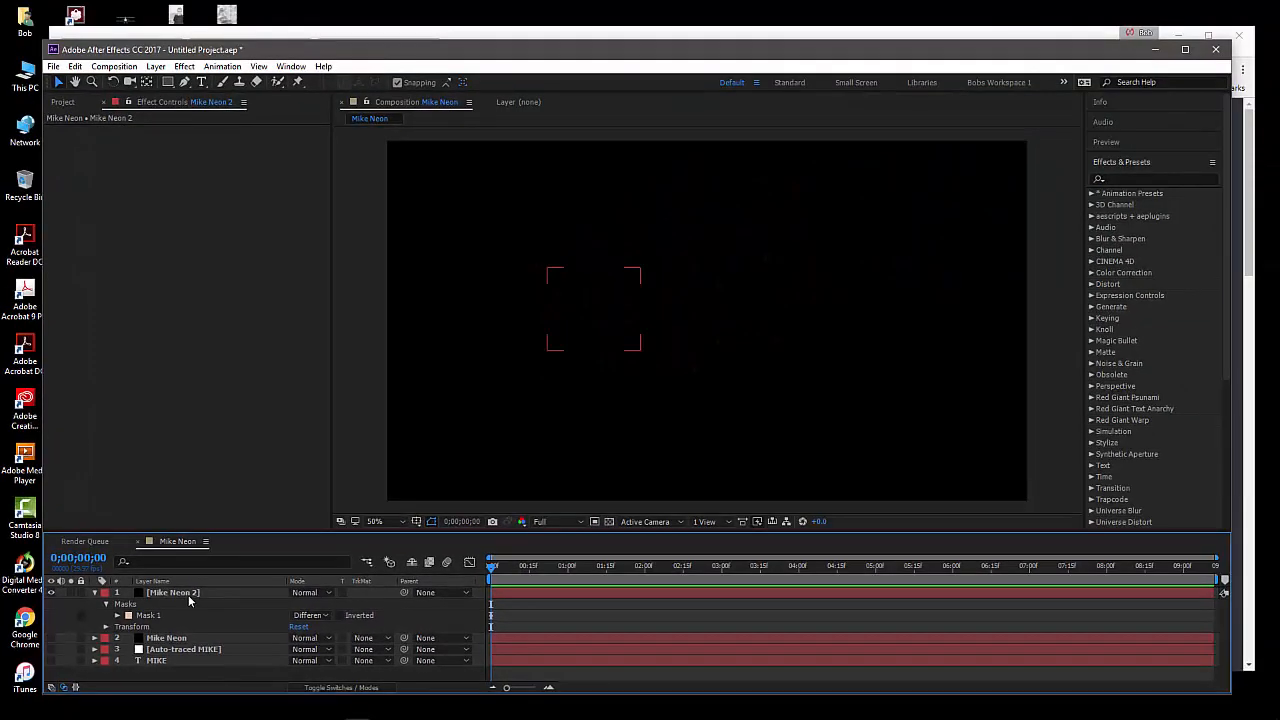
Apply the Saber effect to the Mike Neon 2 layer with its core type set to Layer Masks
click(189, 598)
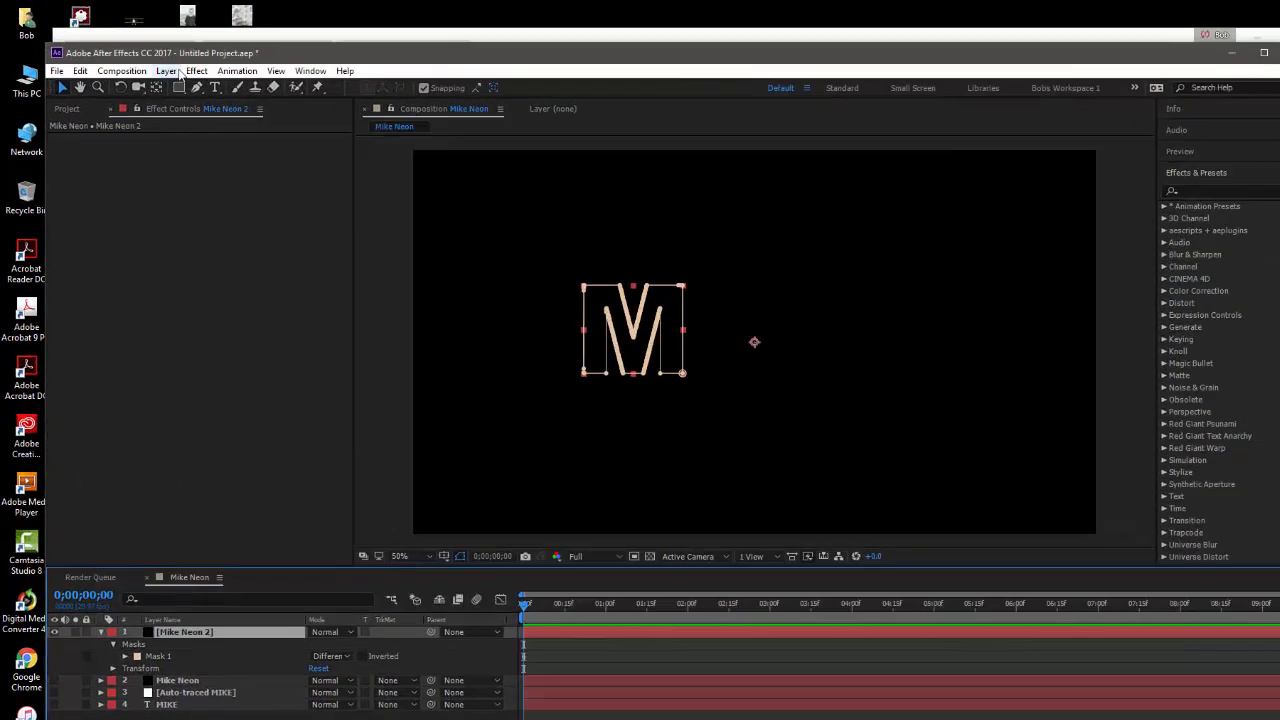
click(196, 70)
click(221, 102)
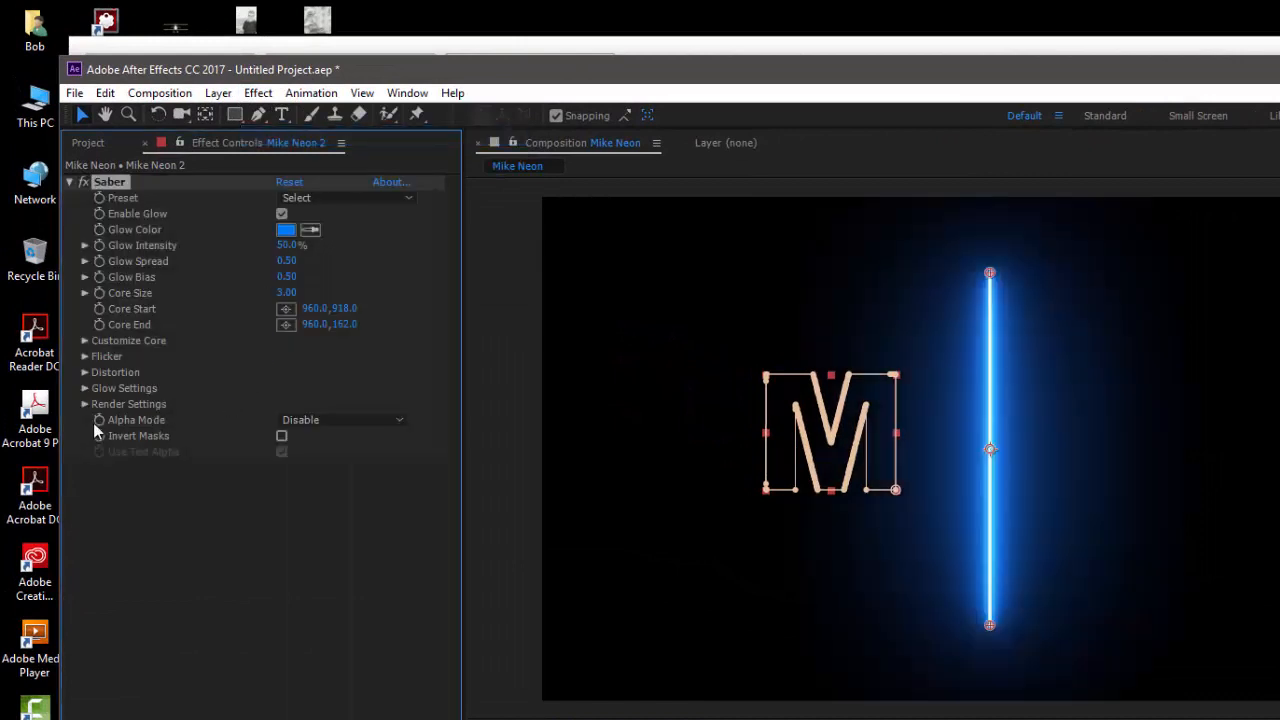
click(86, 340)
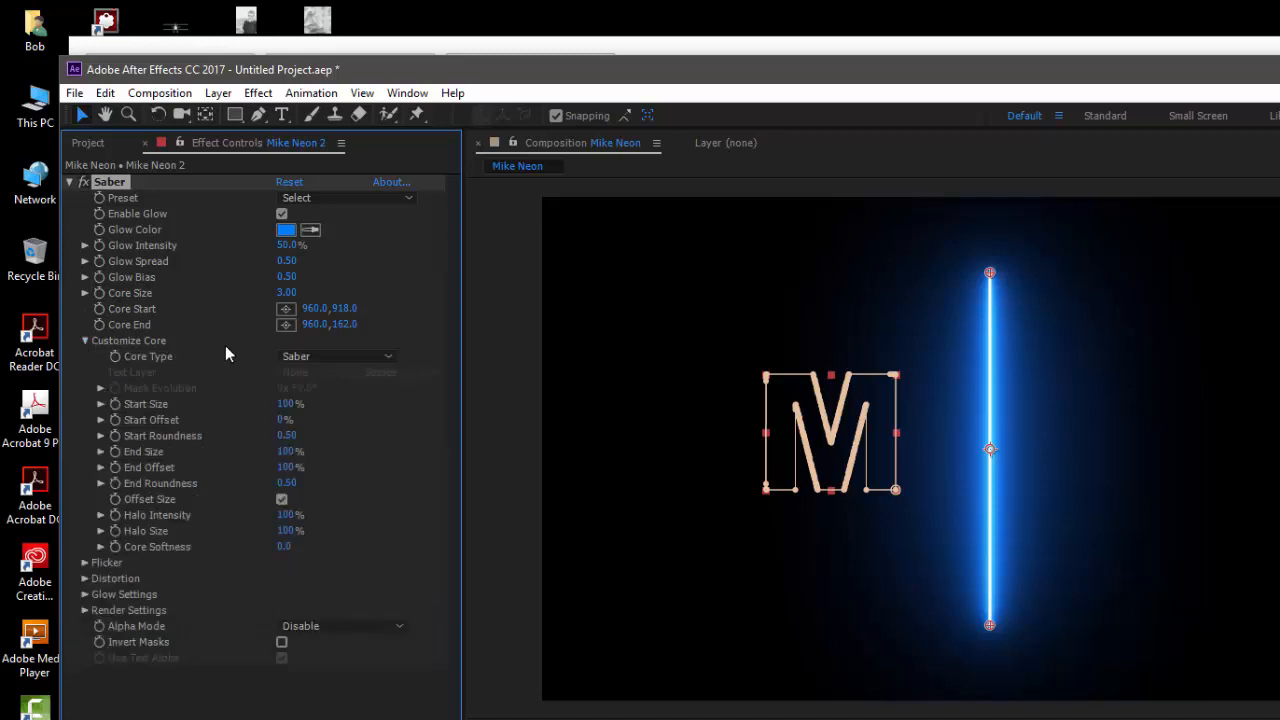
click(312, 360)
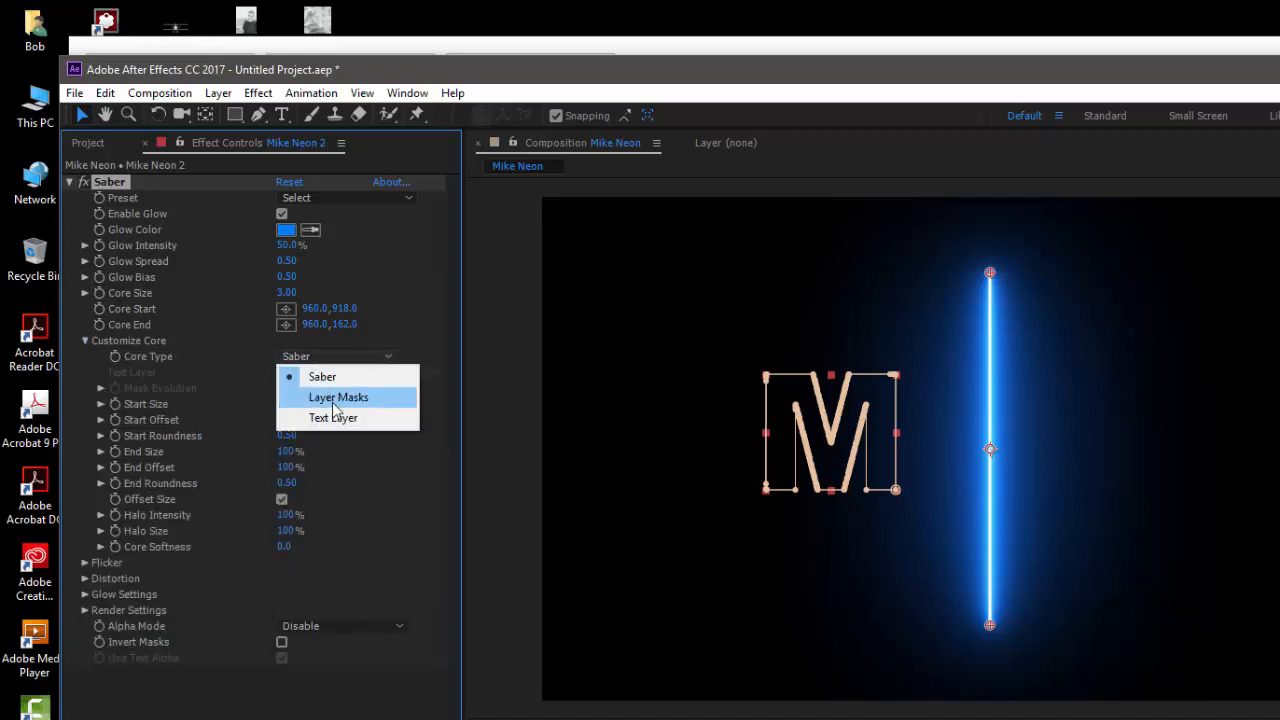
click(333, 400)
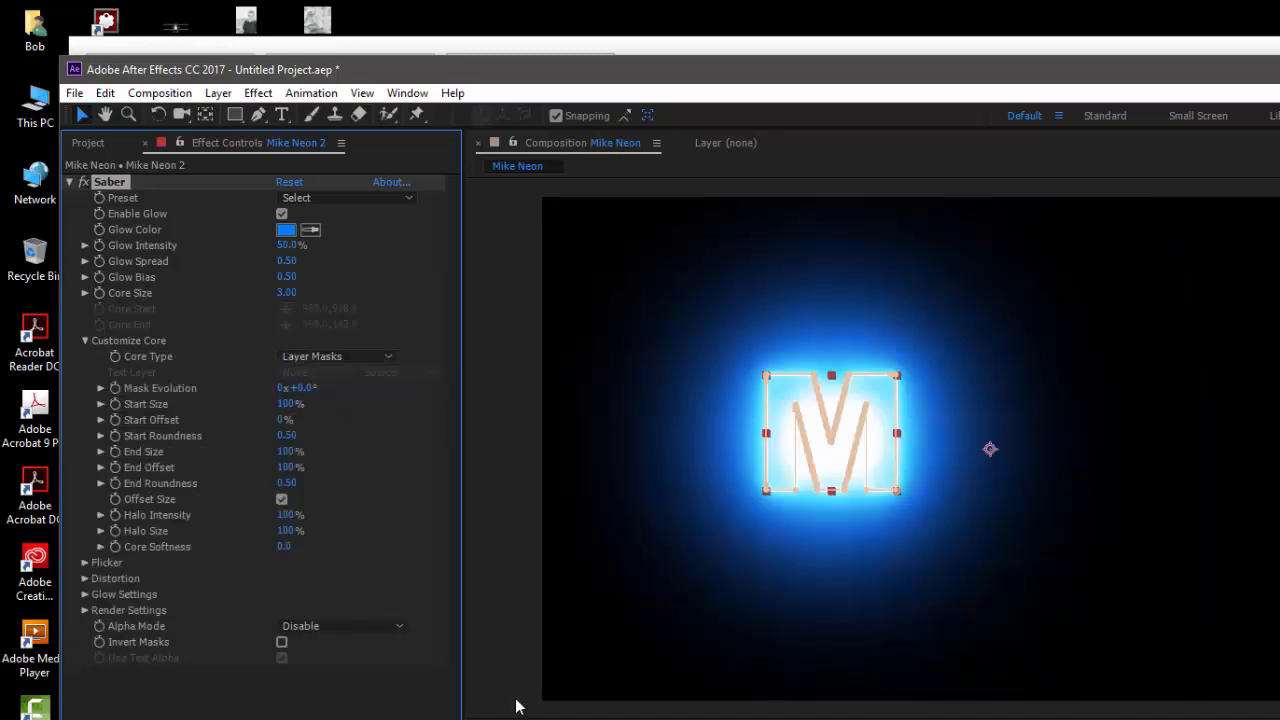
Reduce the Saber glow intensity on the letter M to 17%
click(504, 681)
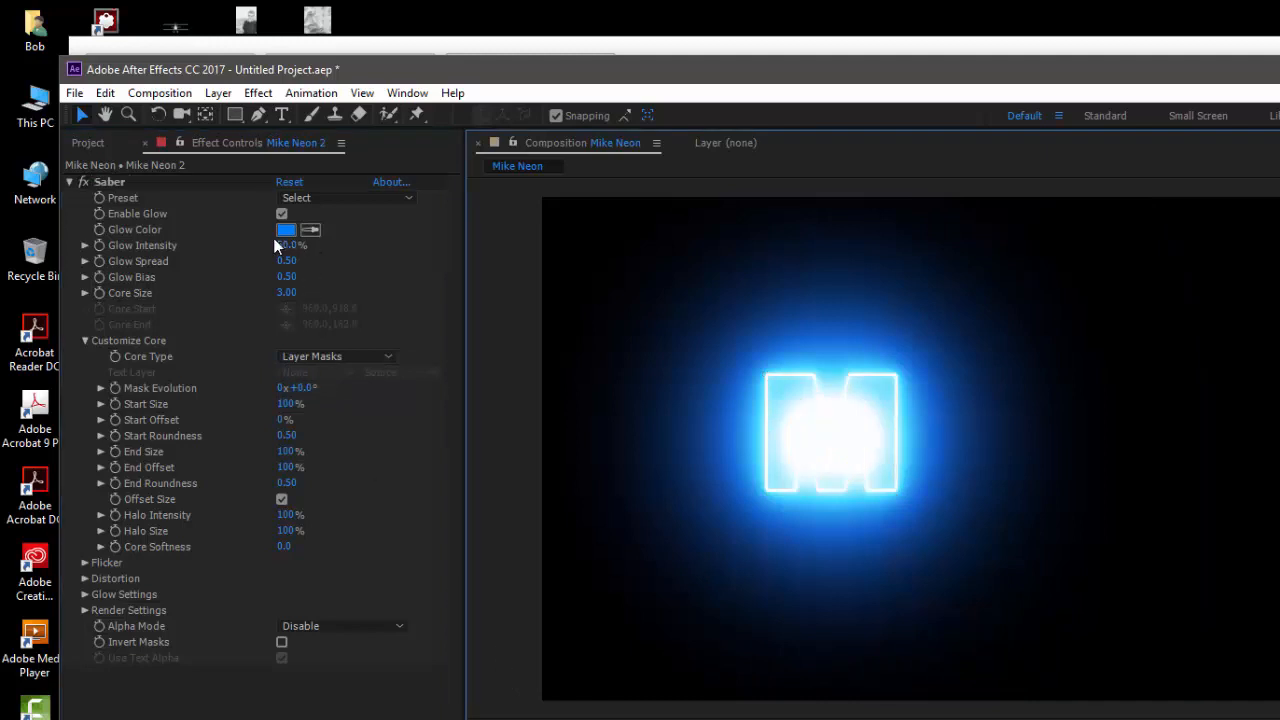
drag(276, 245, 260, 247)
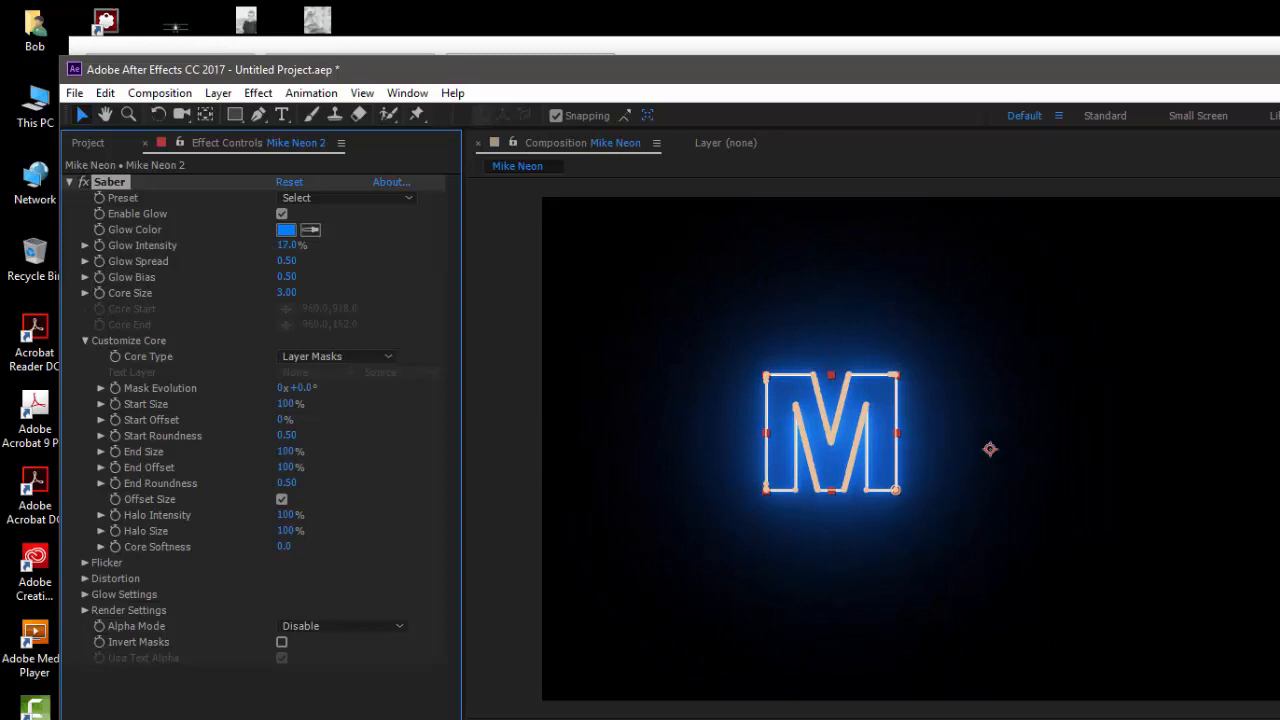
click(290, 716)
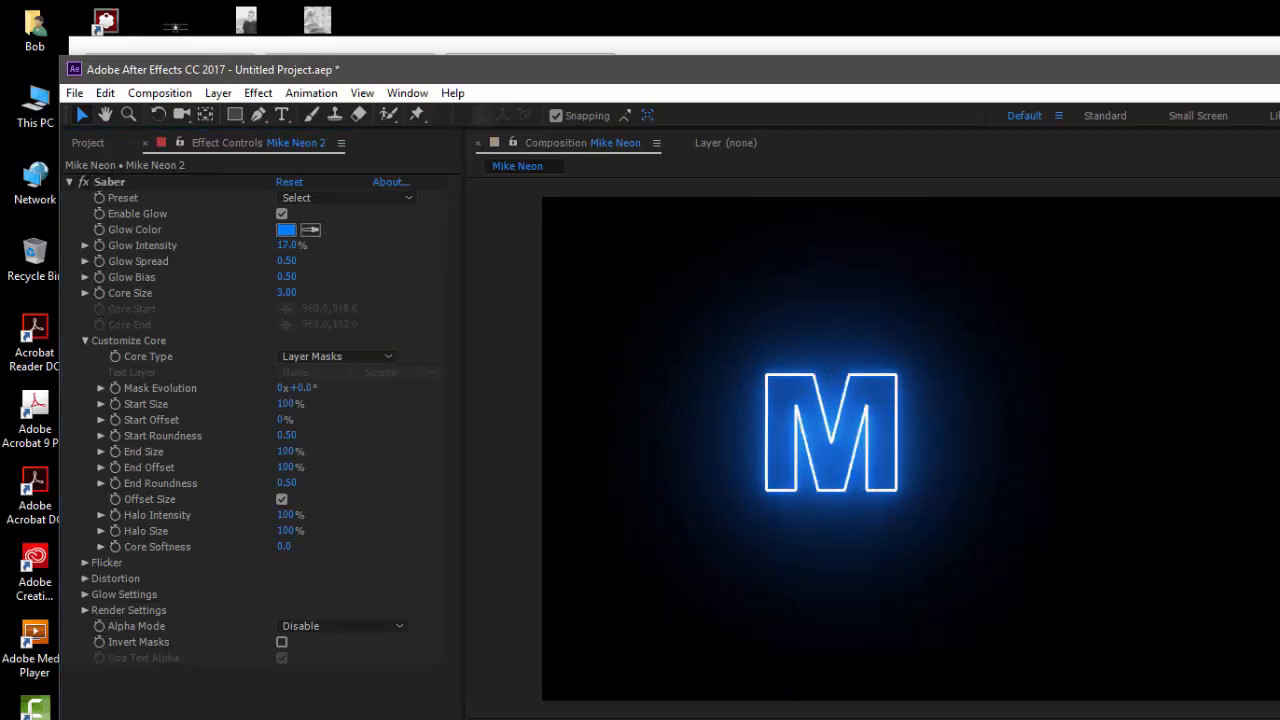
Create a black 1920 x 1080 px solid layer named I
click(230, 718)
click(287, 718)
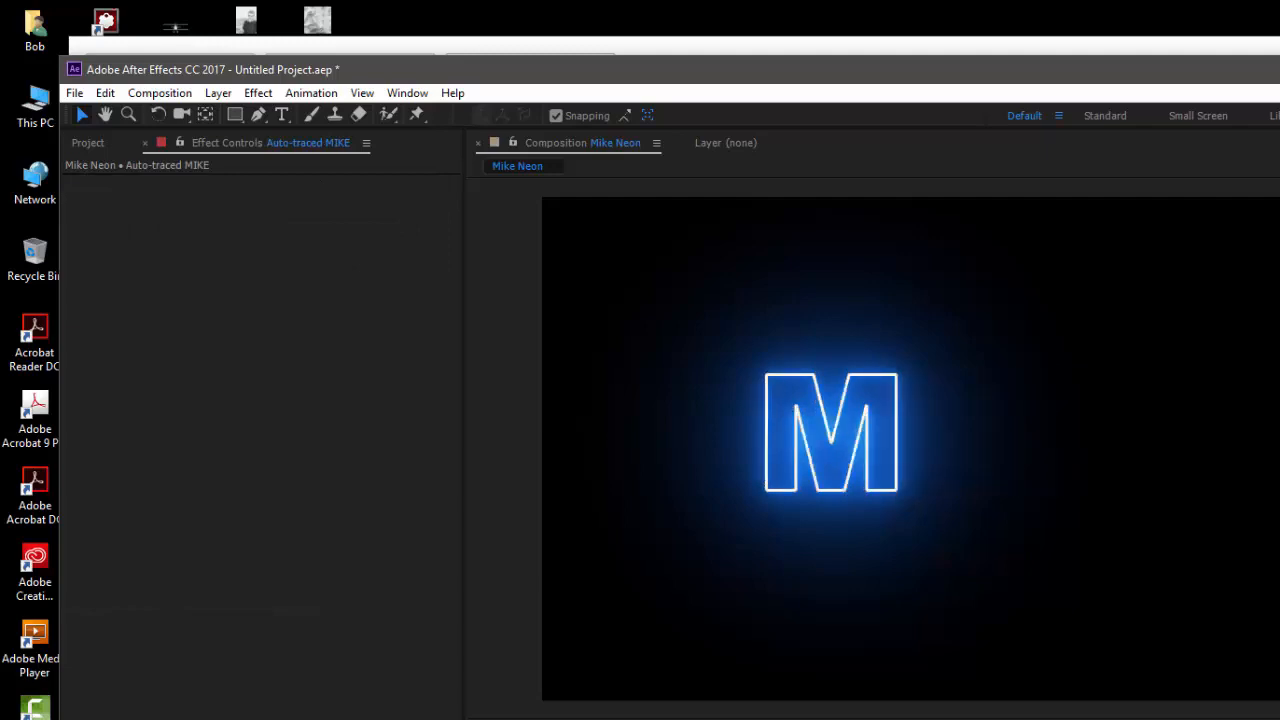
right_click(287, 718)
mouse_move(345, 718)
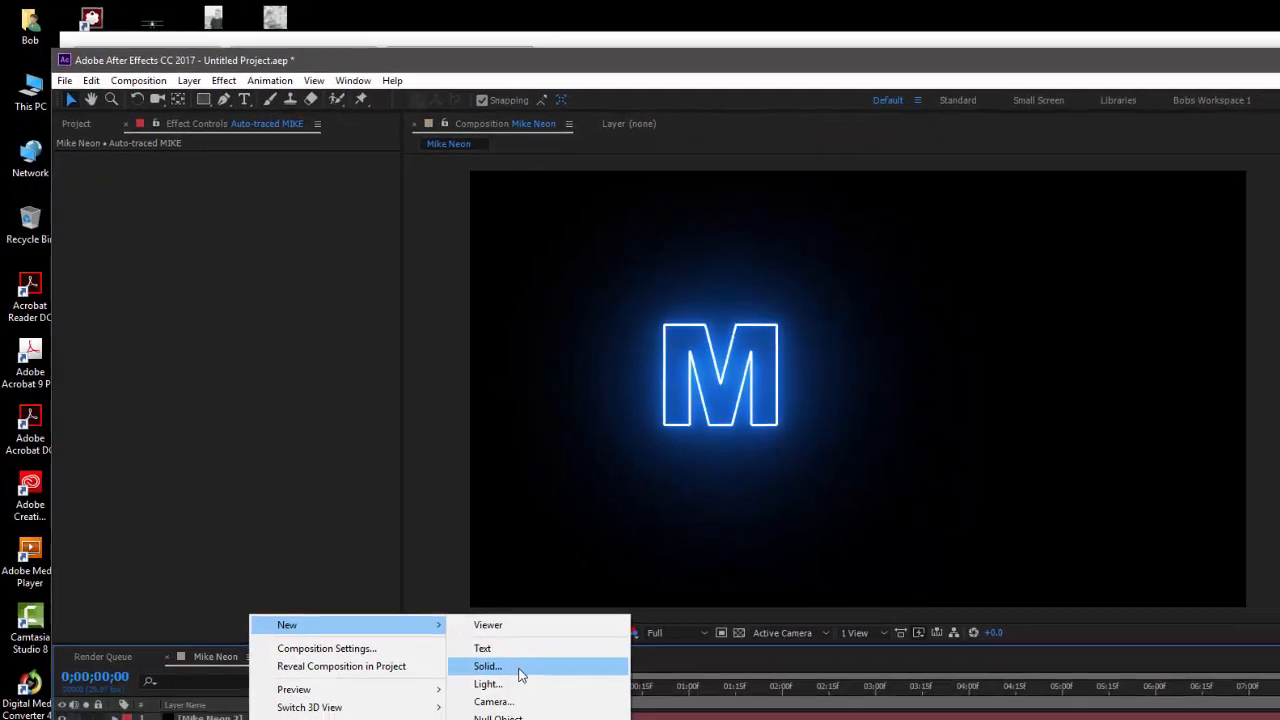
click(519, 670)
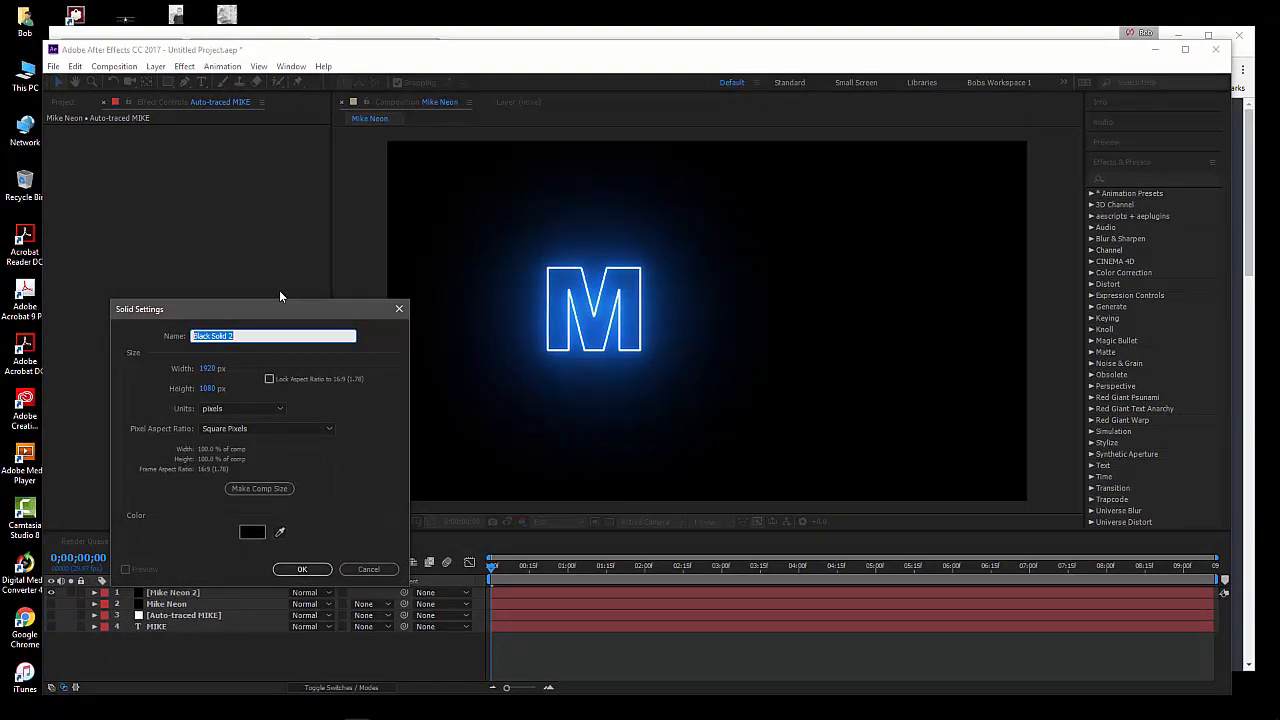
key(BackSpace)
click(300, 568)
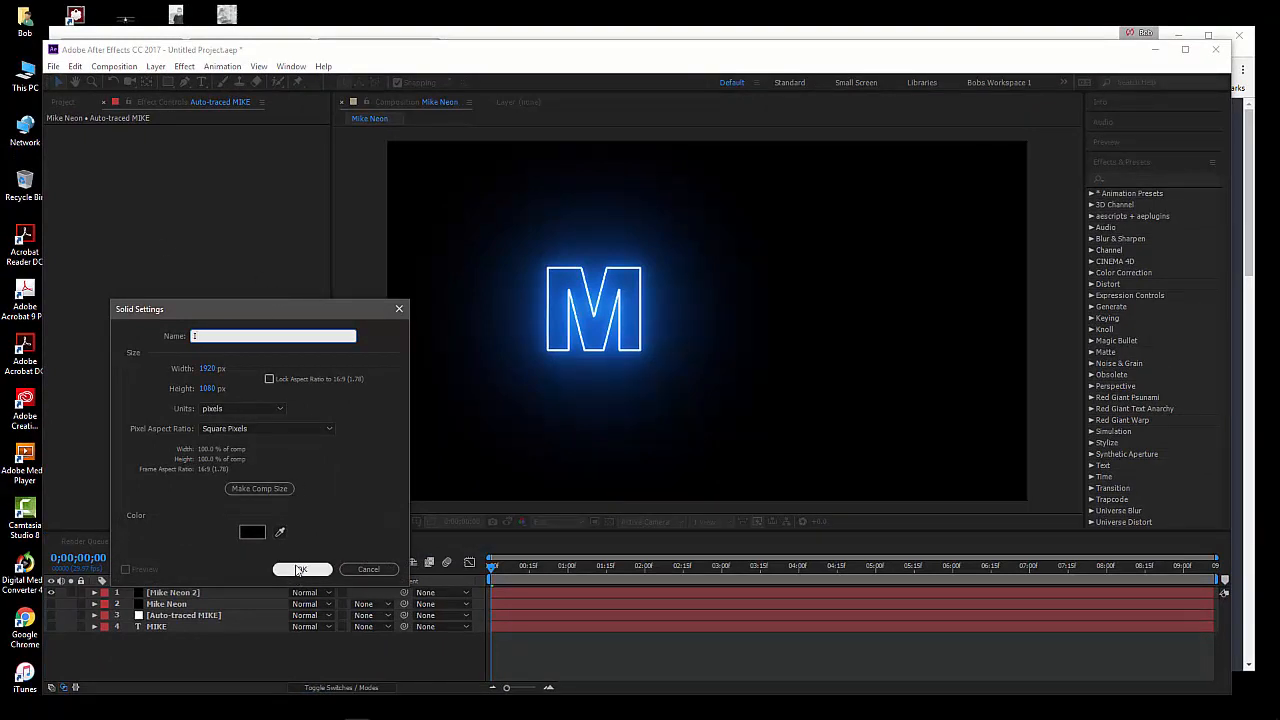
Rename the Mike Neon 2 layer to M
click(199, 605)
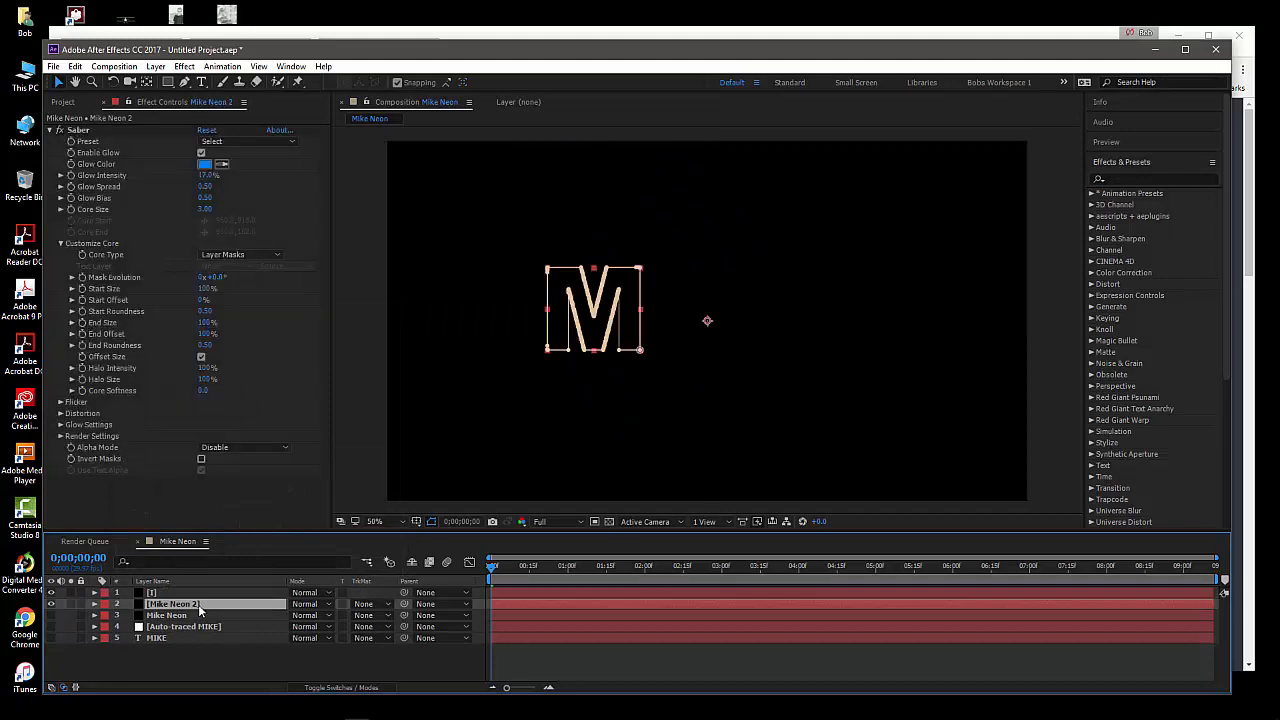
key(Return)
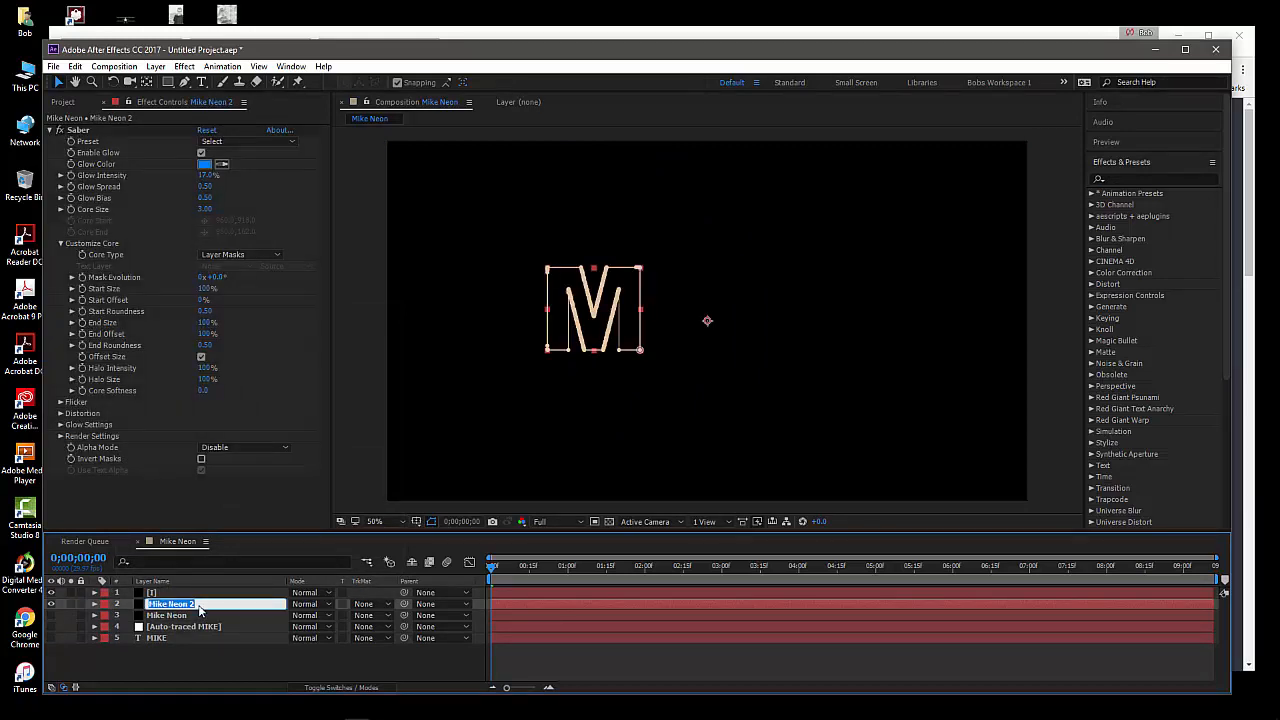
text(M)
click(223, 654)
click(188, 605)
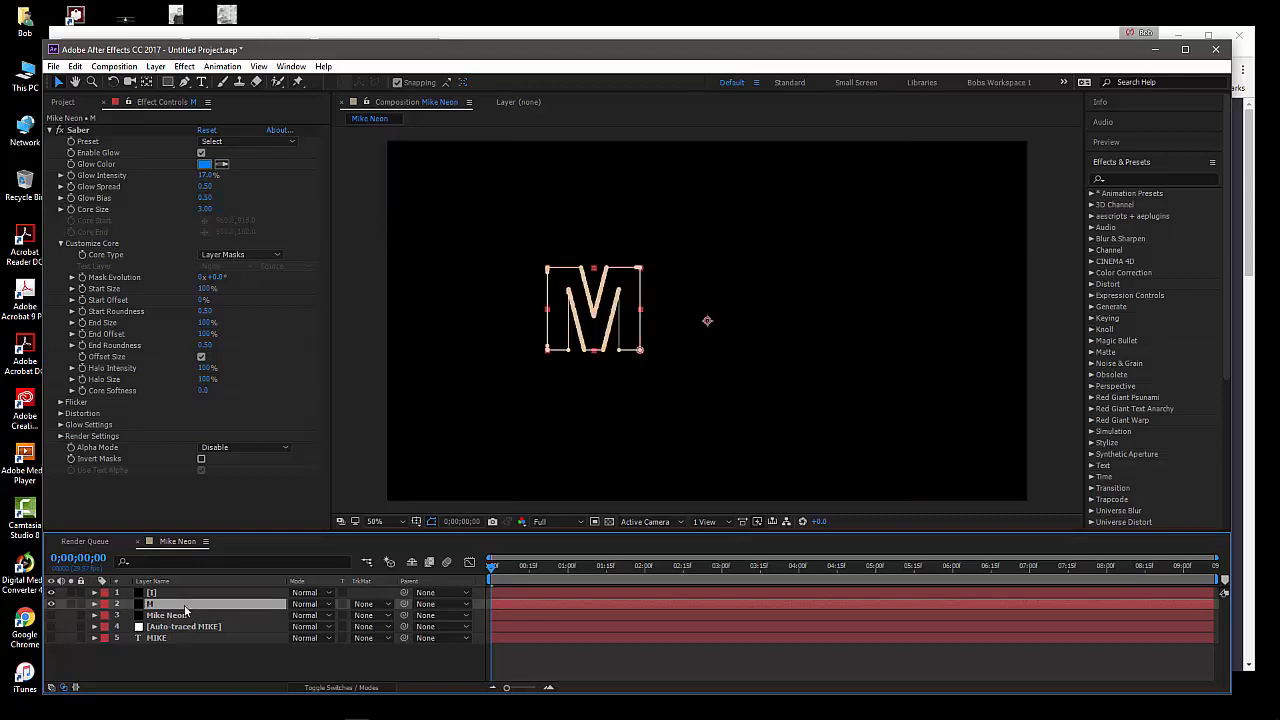
Paste the four traced letter masks onto the I layer and expand its mask list
click(160, 594)
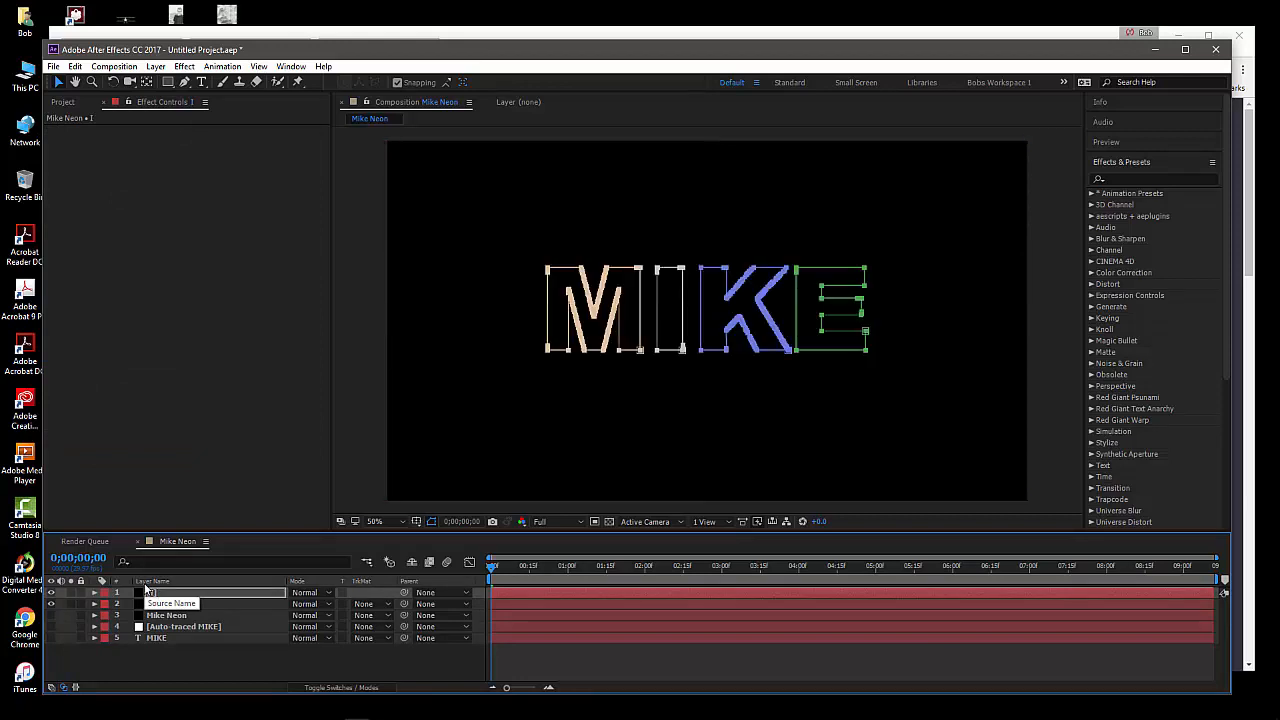
click(95, 592)
click(106, 604)
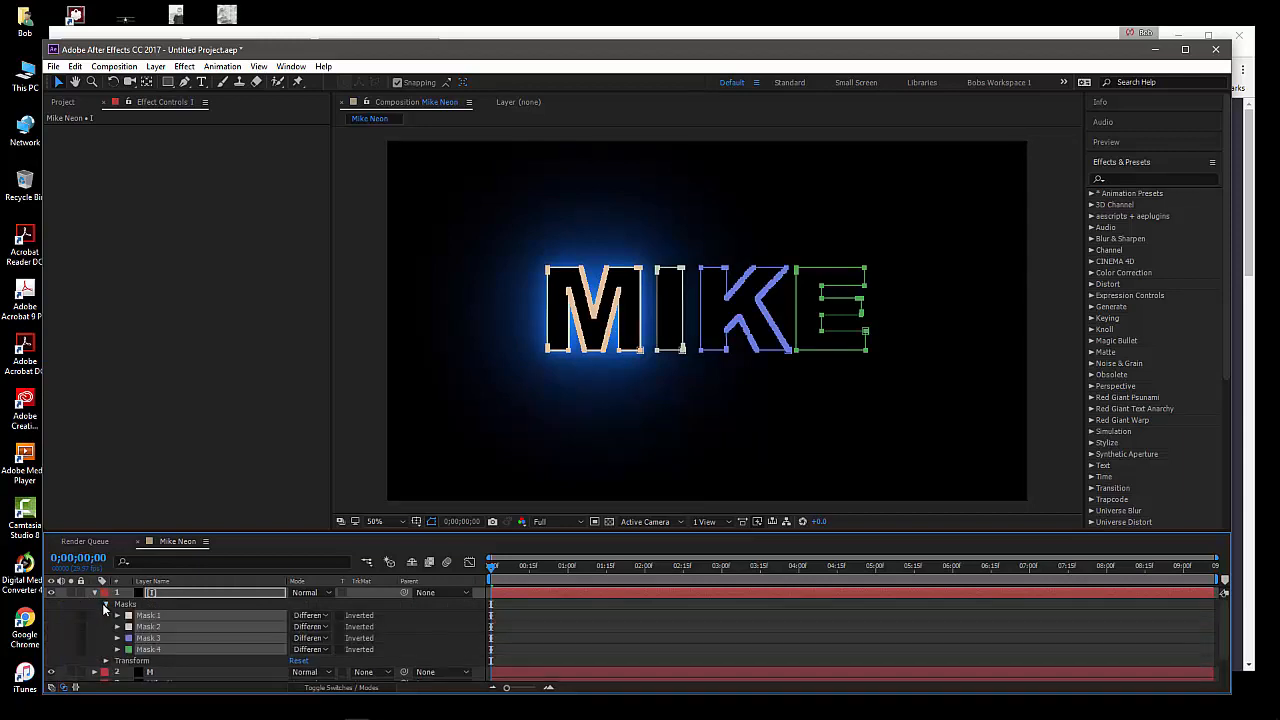
Delete Mask 4, Mask 3 and Mask 1 from the I layer, keeping only Mask 2
click(172, 651)
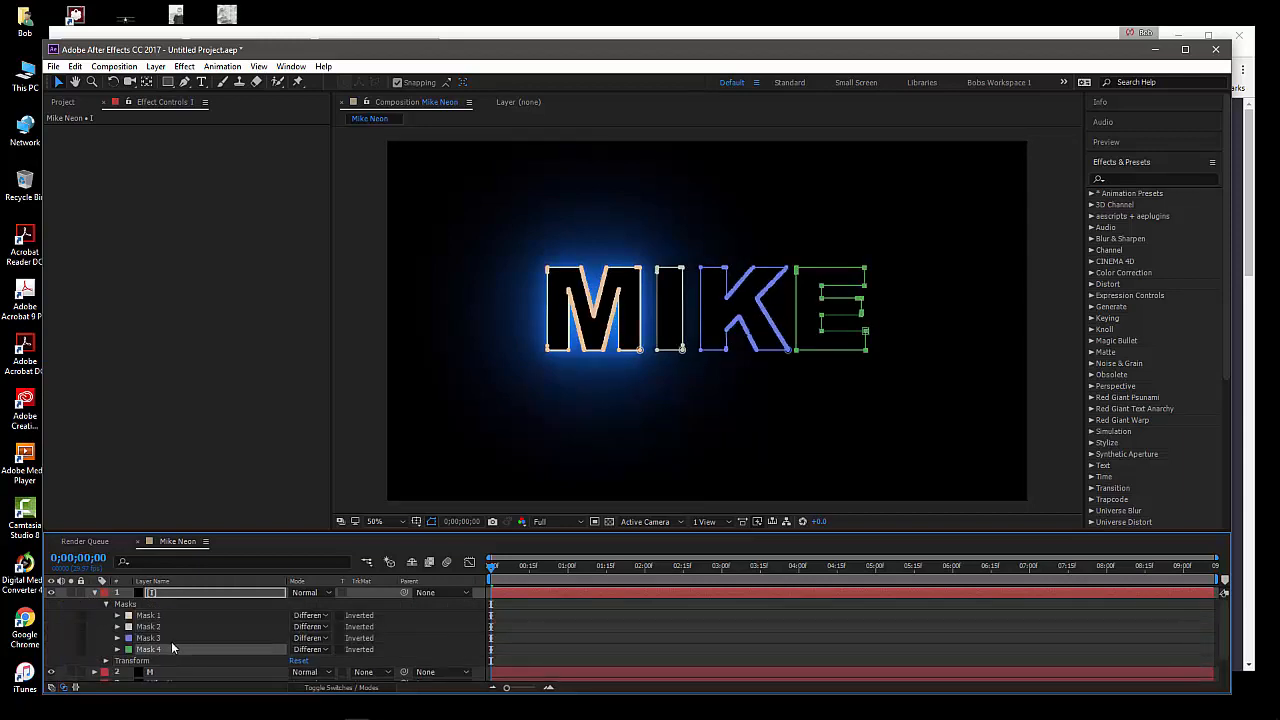
key(Delete)
click(170, 638)
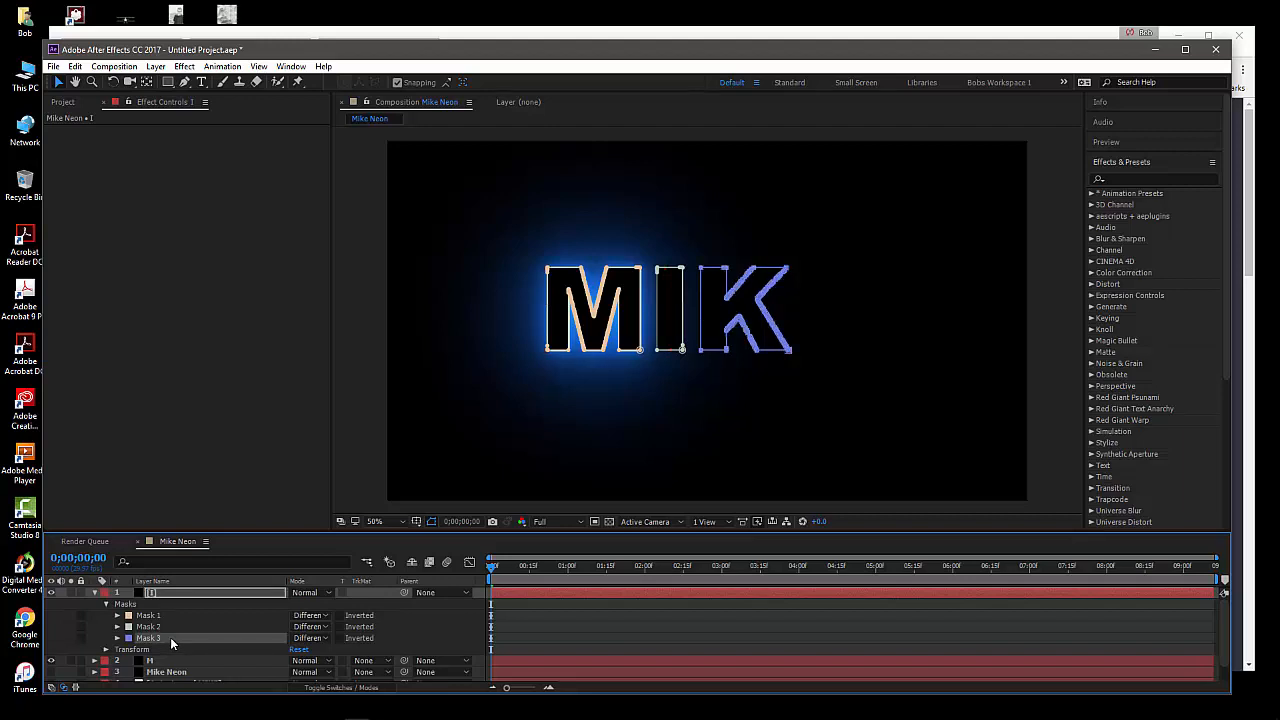
key(Delete)
click(171, 614)
key(Delete)
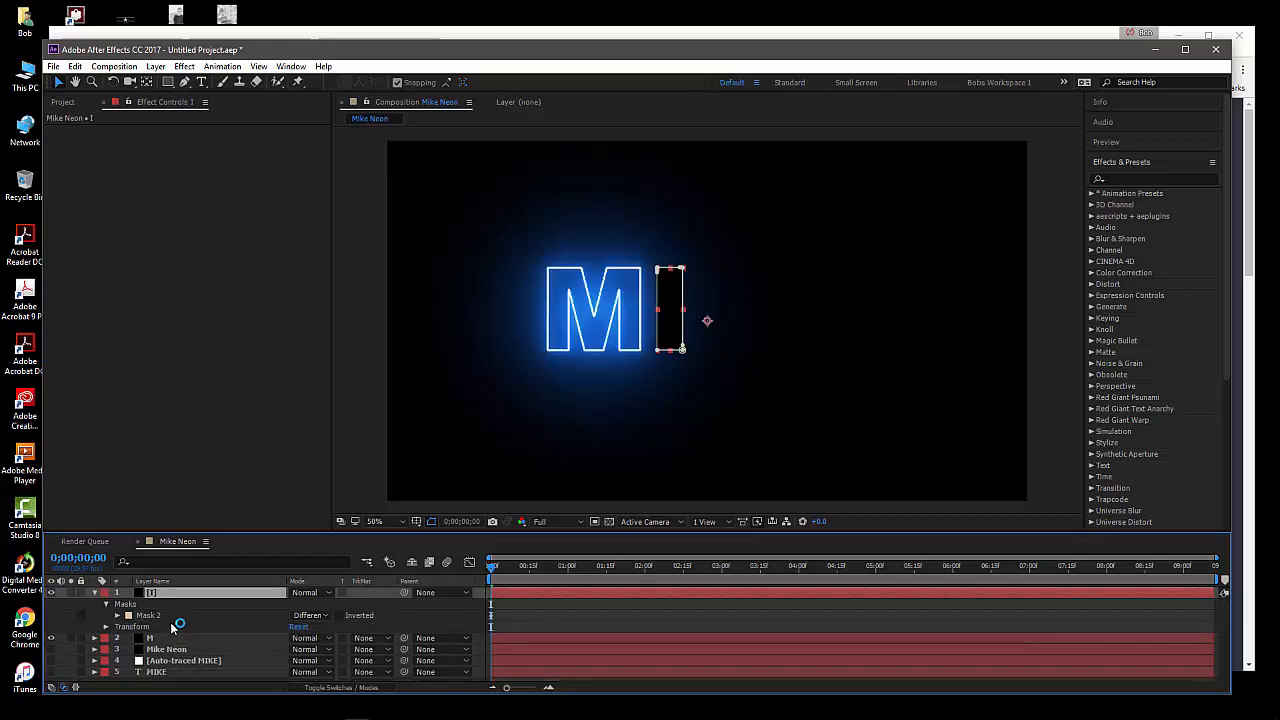
click(167, 616)
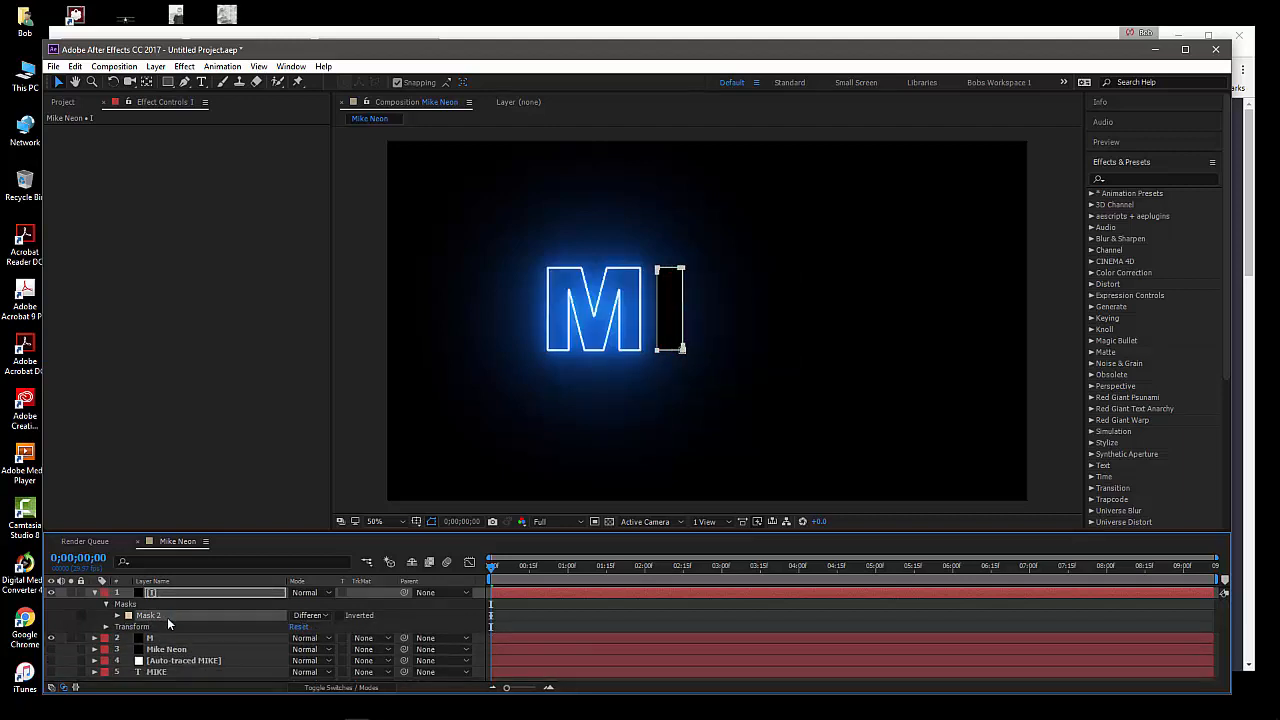
Apply the Saber effect to the I layer and set its core type to Layer Masks
click(167, 597)
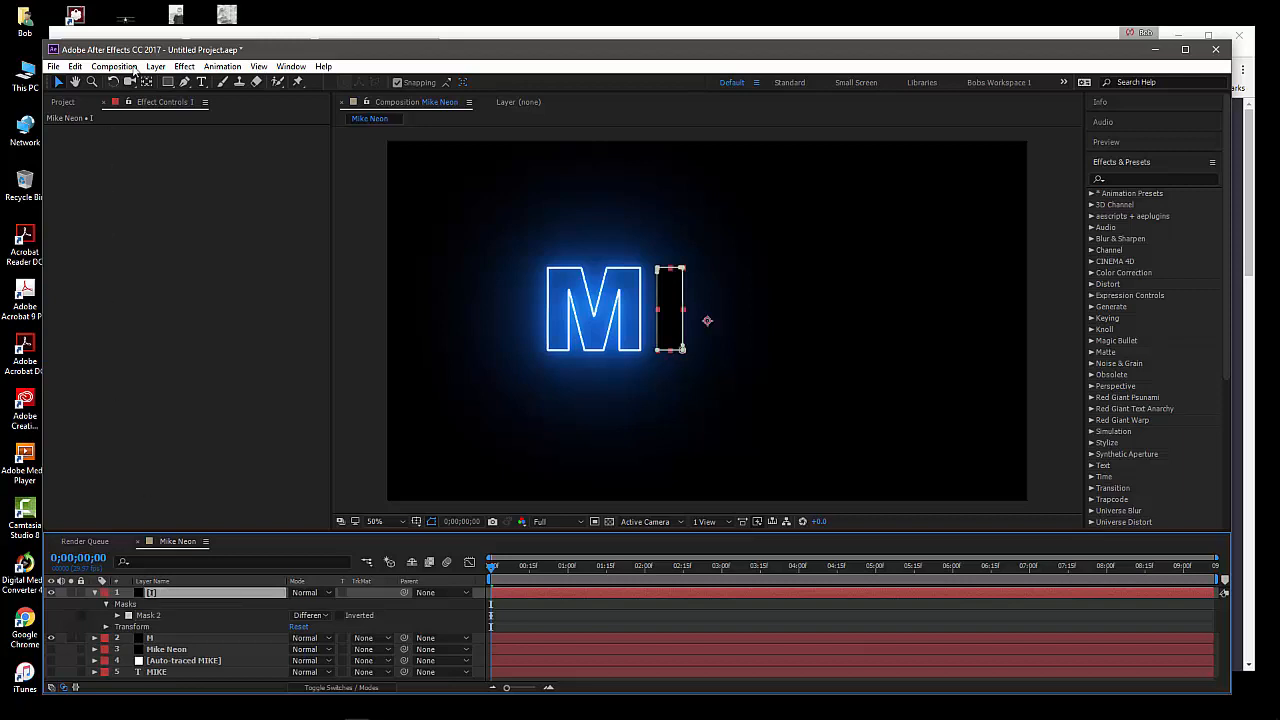
click(186, 68)
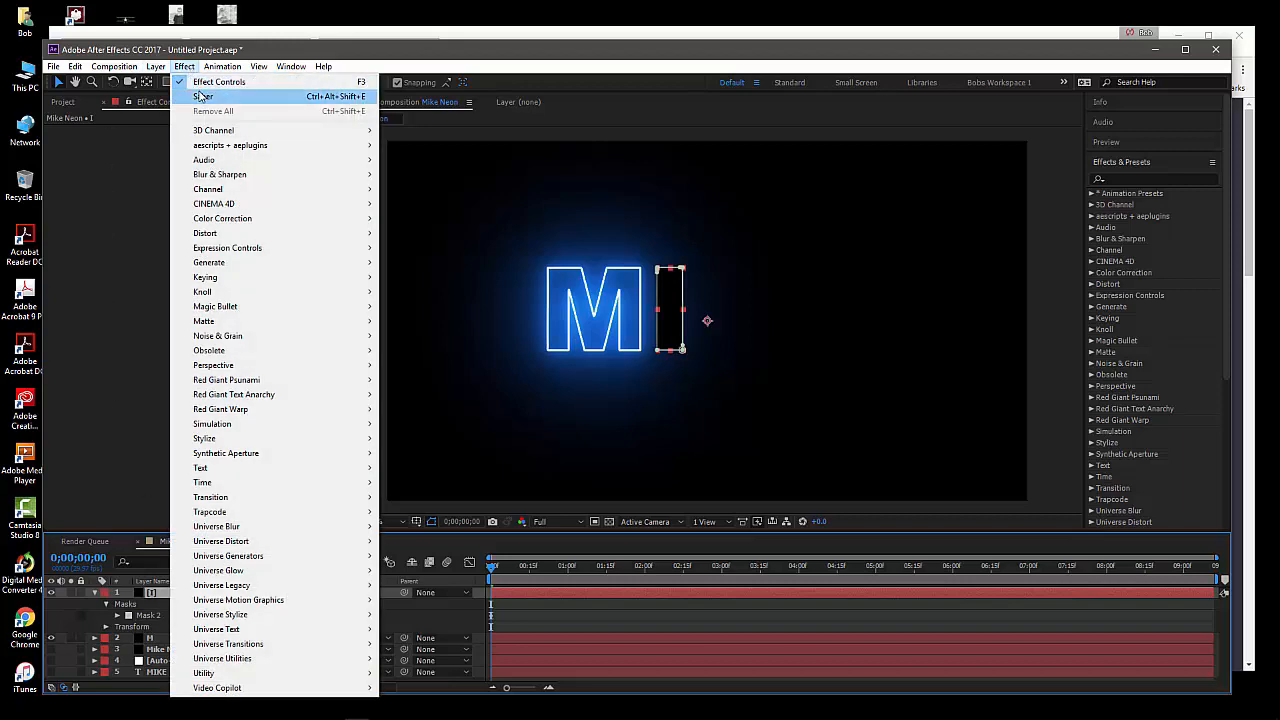
click(203, 96)
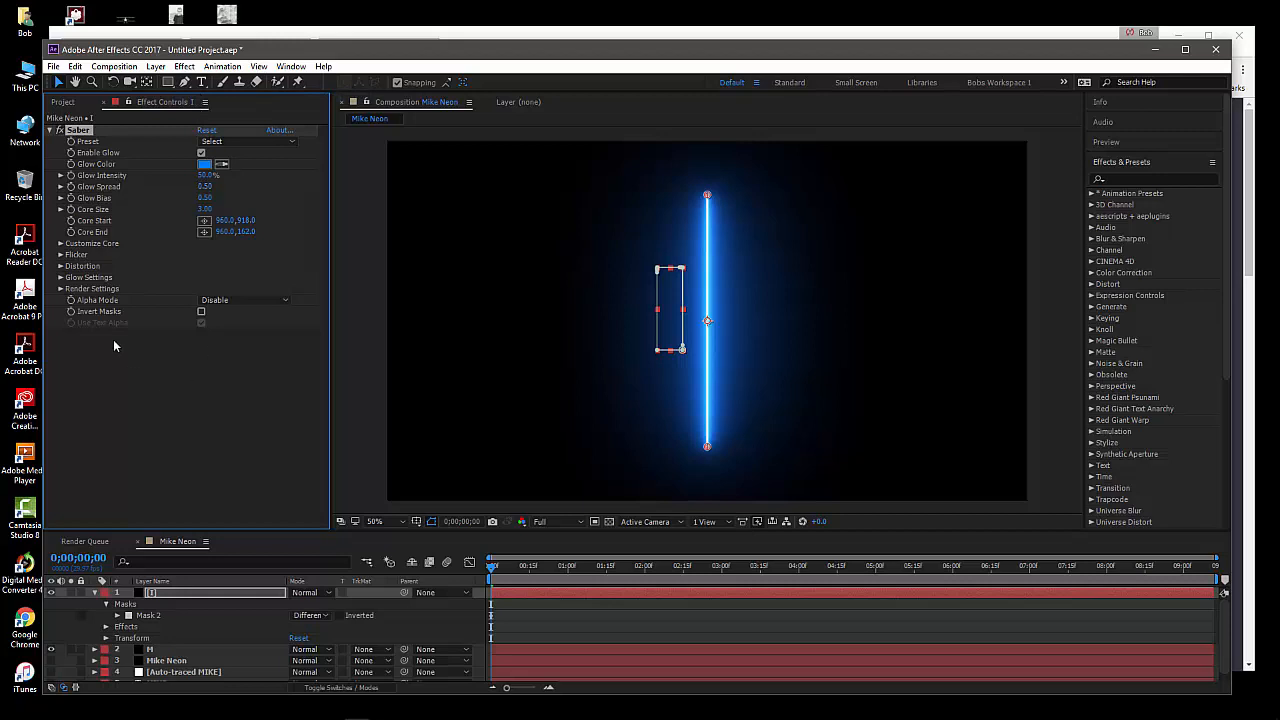
click(60, 245)
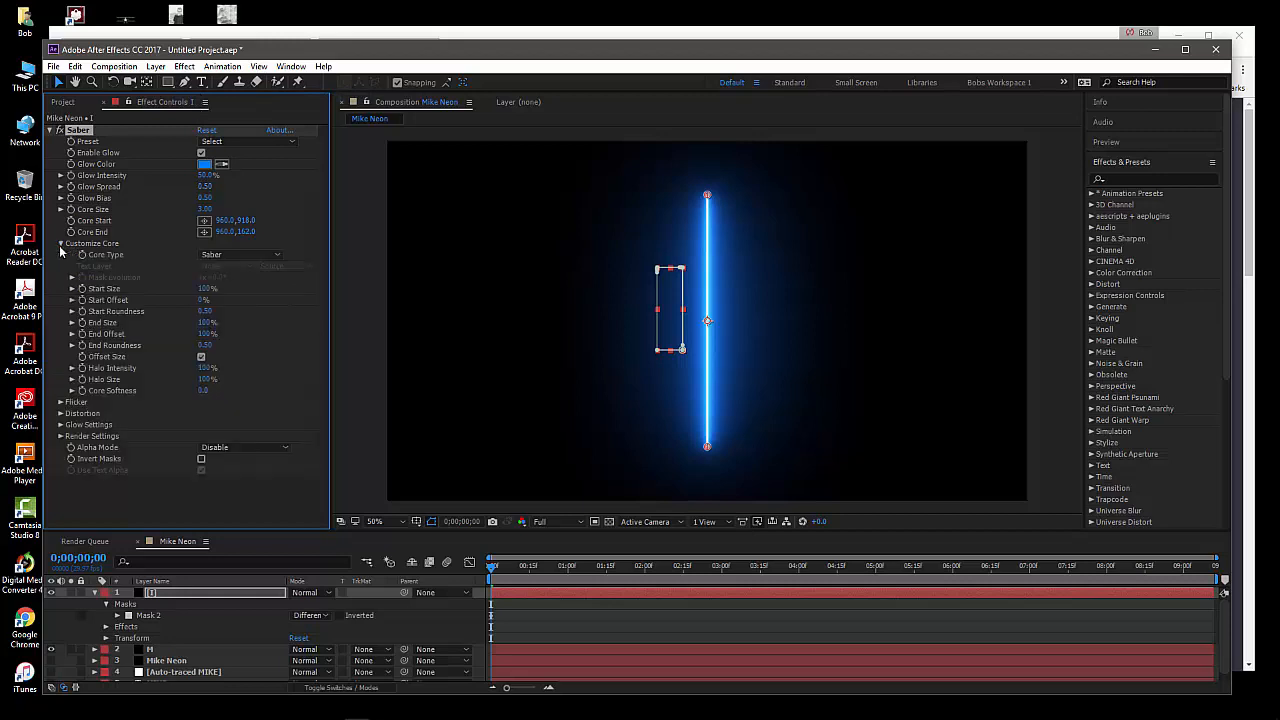
click(222, 256)
click(230, 284)
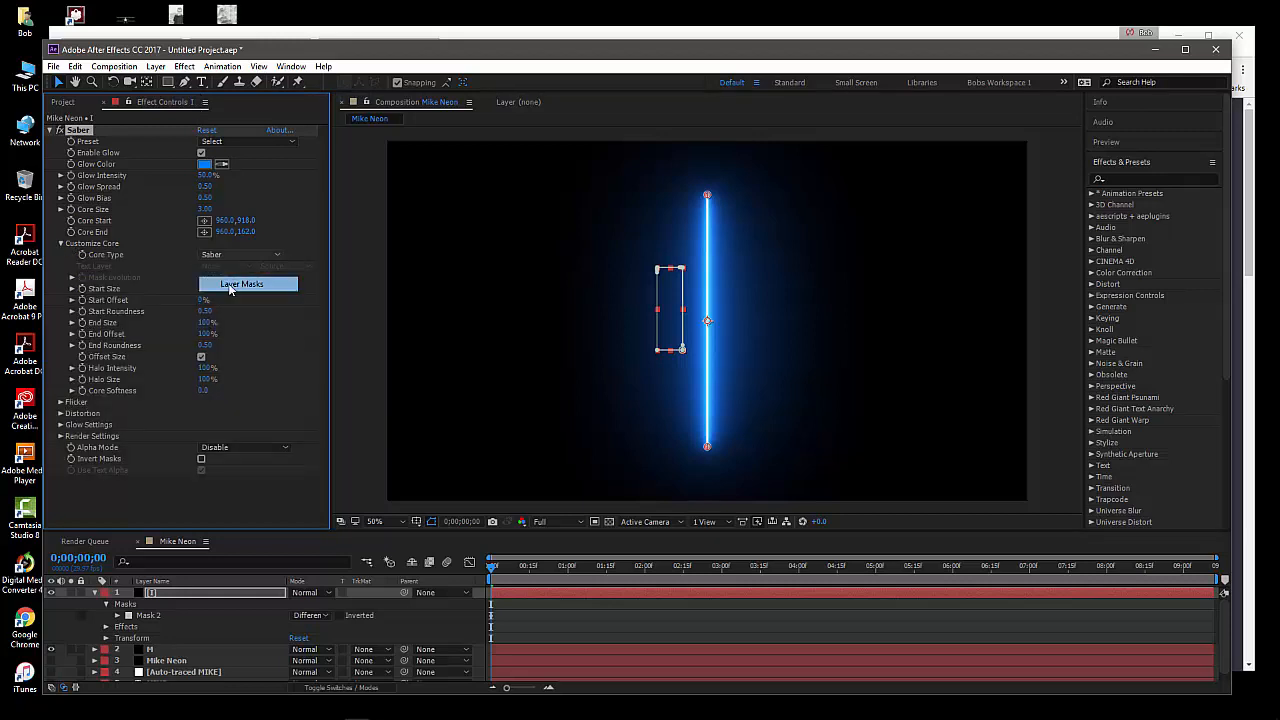
Set the current time to 0;00;00;18 and move the M layer above the I layer in the stacking order
click(186, 648)
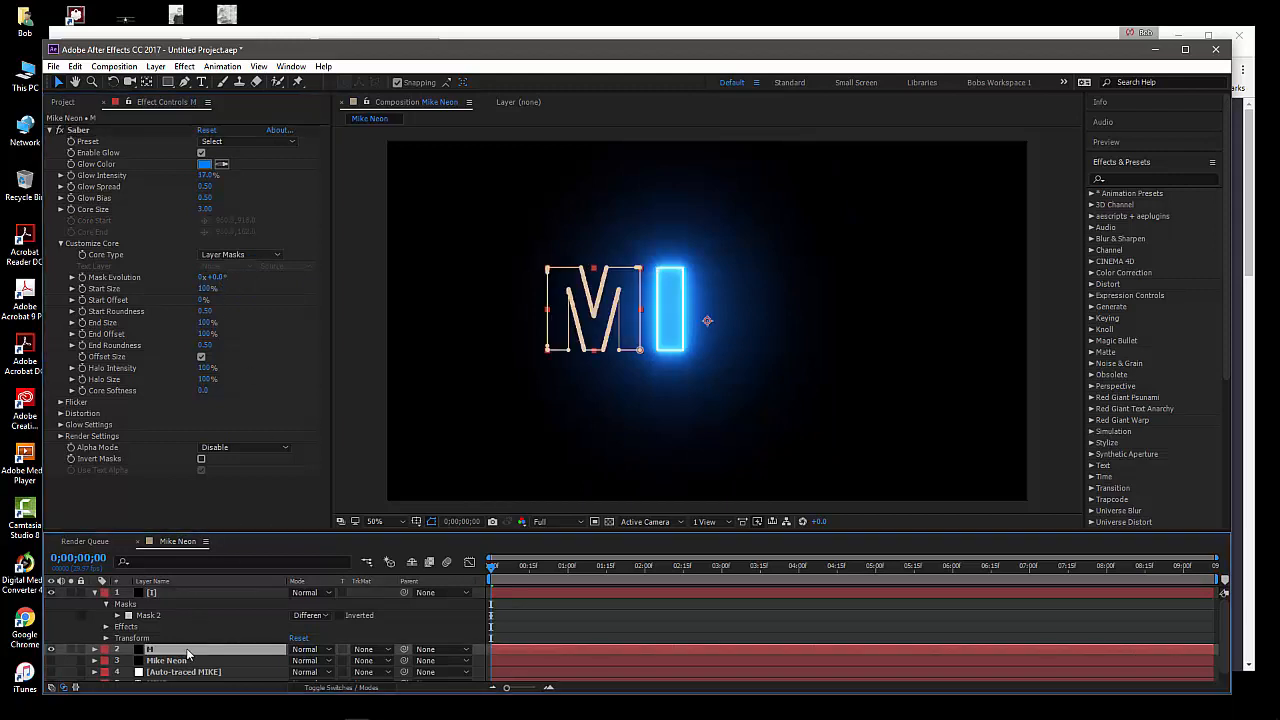
click(536, 566)
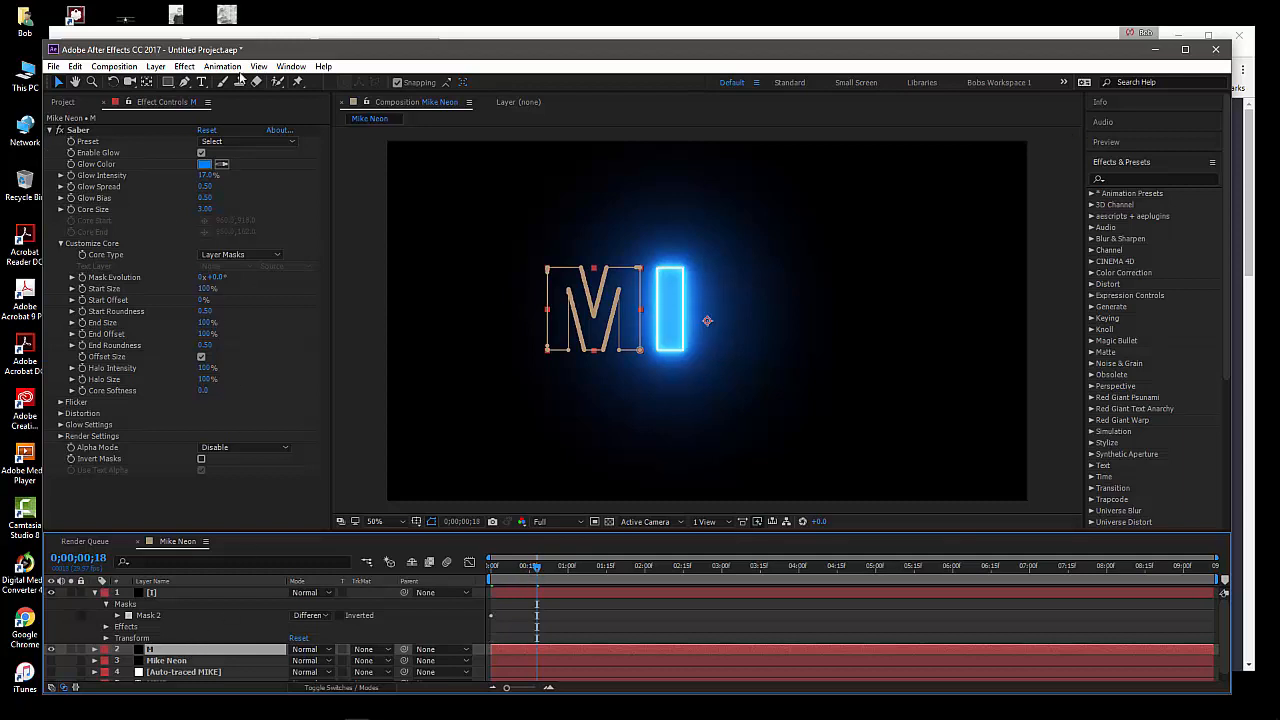
click(212, 592)
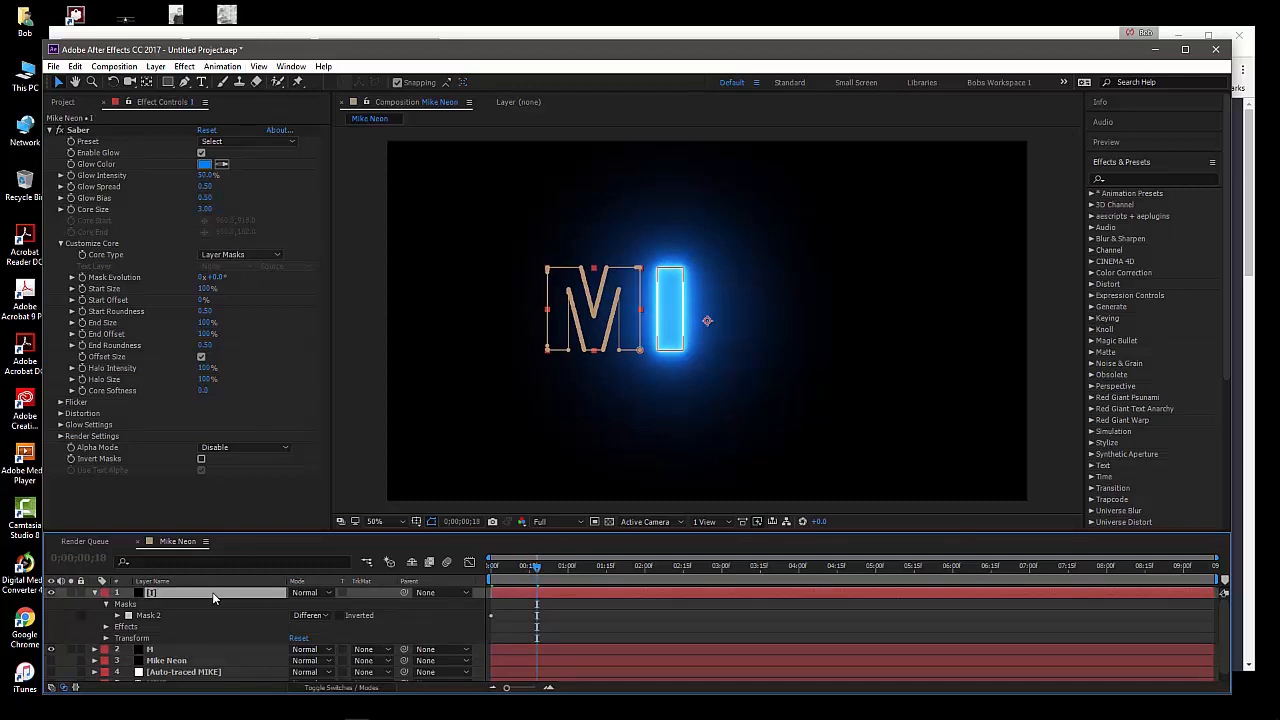
click(181, 650)
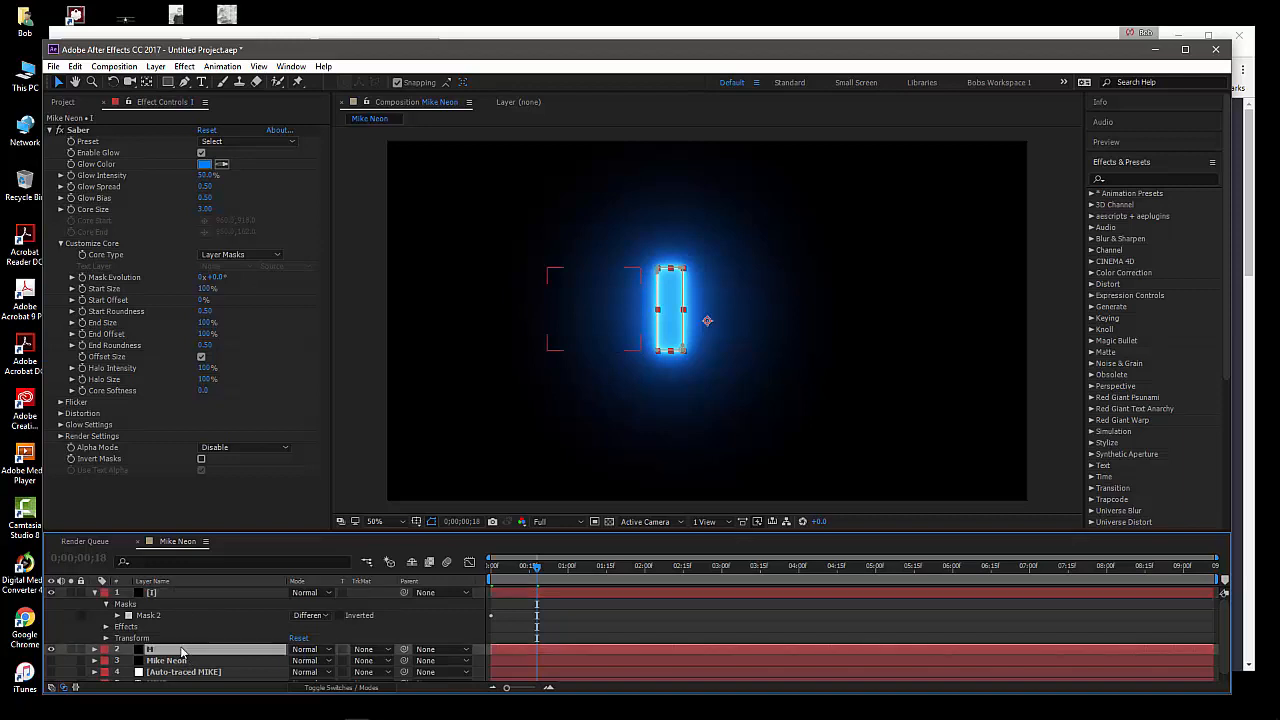
drag(183, 649, 198, 596)
Set the composite settings of the I layer's Saber effect to Transparent in its render settings
click(184, 607)
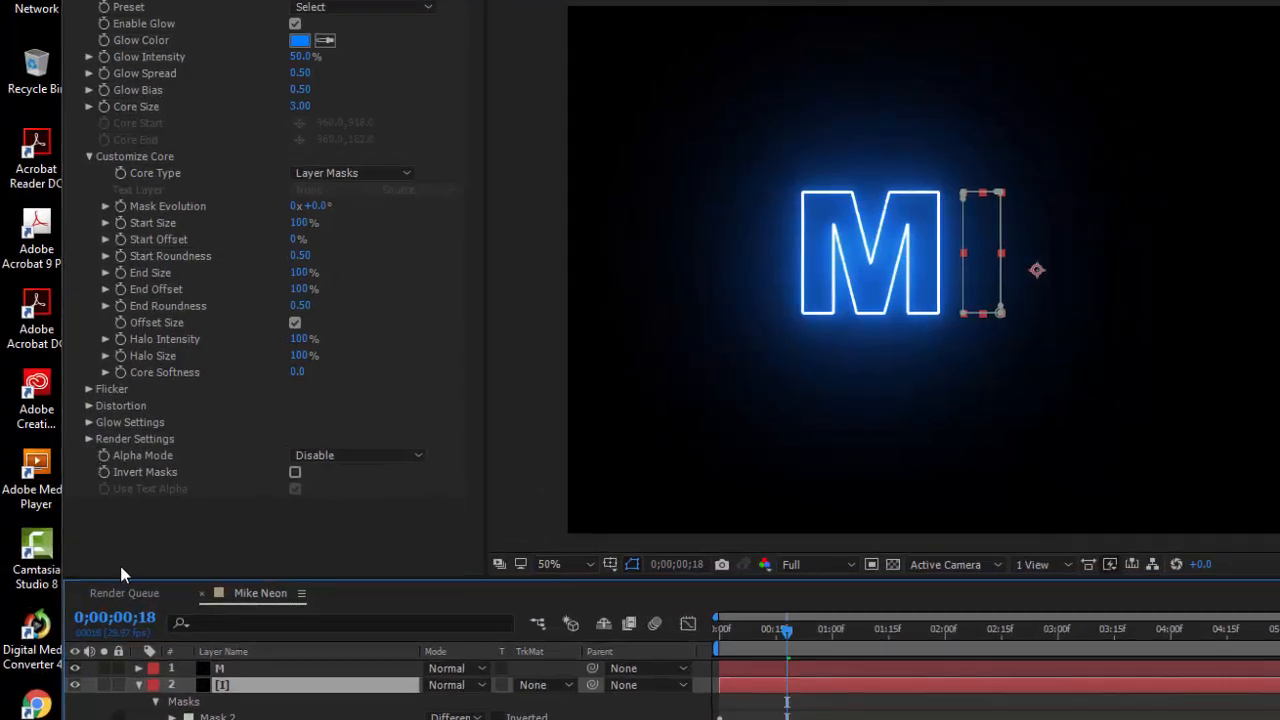
click(88, 439)
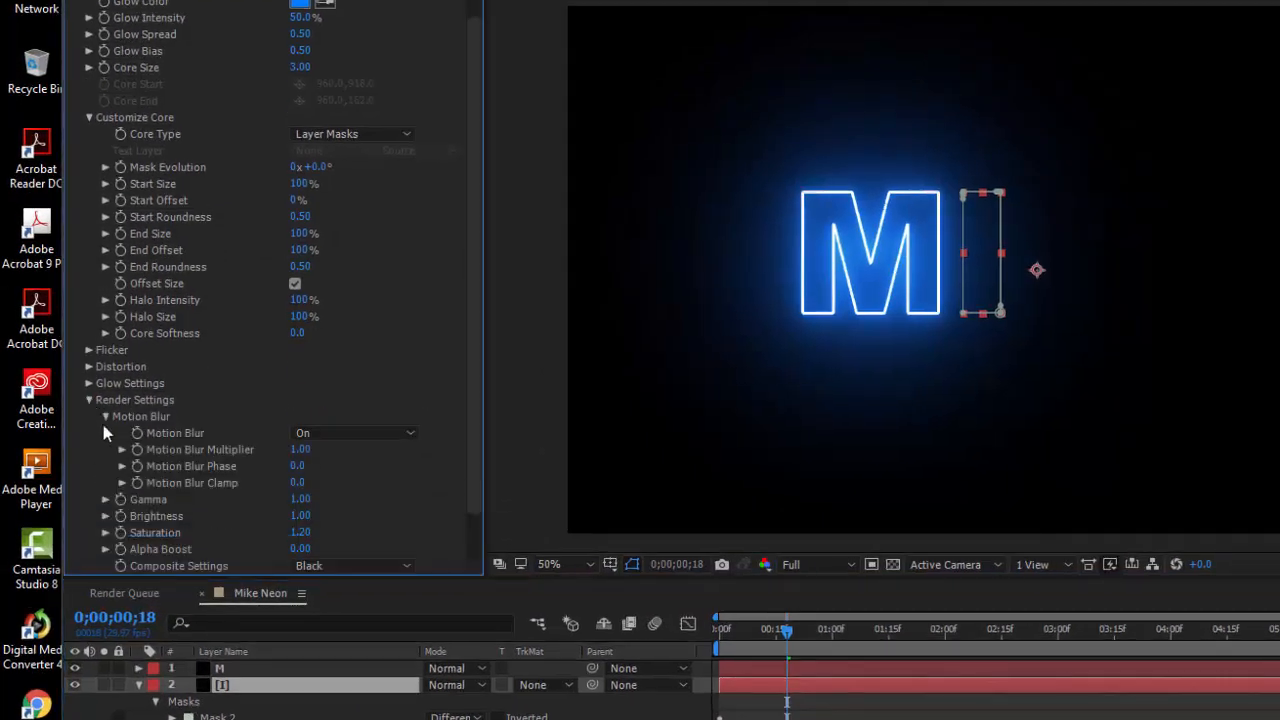
click(331, 566)
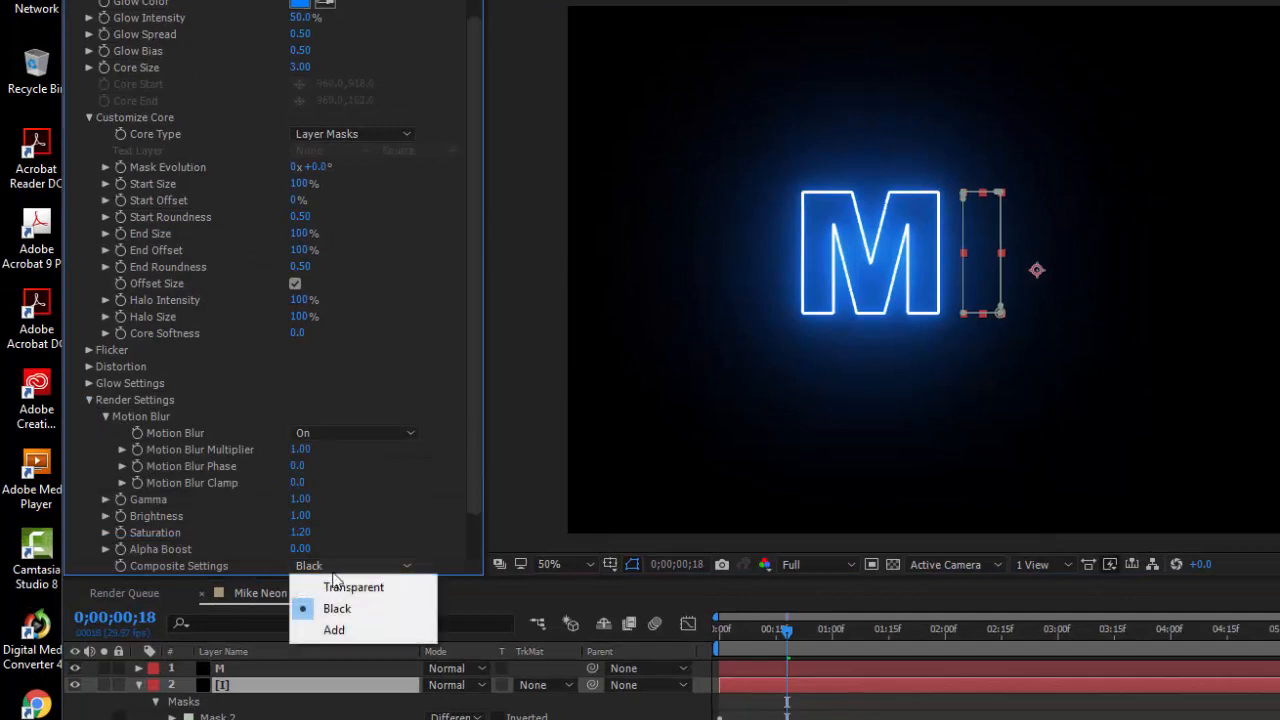
click(345, 586)
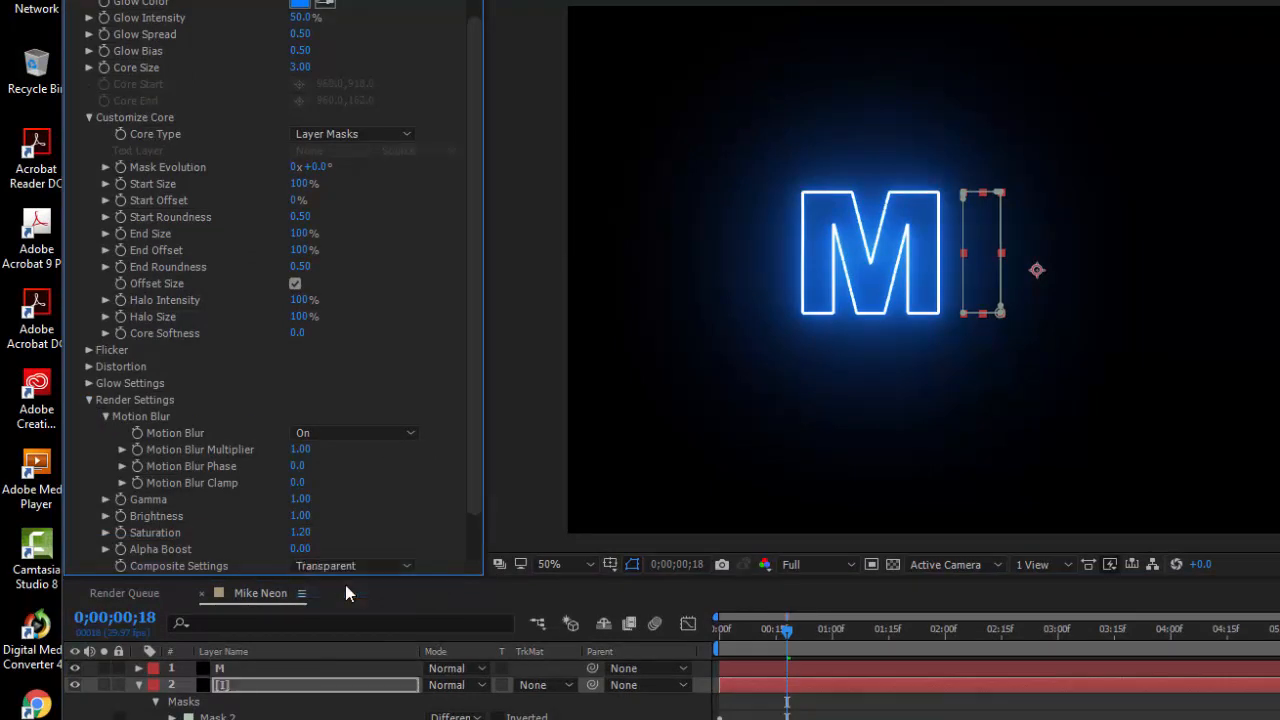
drag(473, 497, 473, 532)
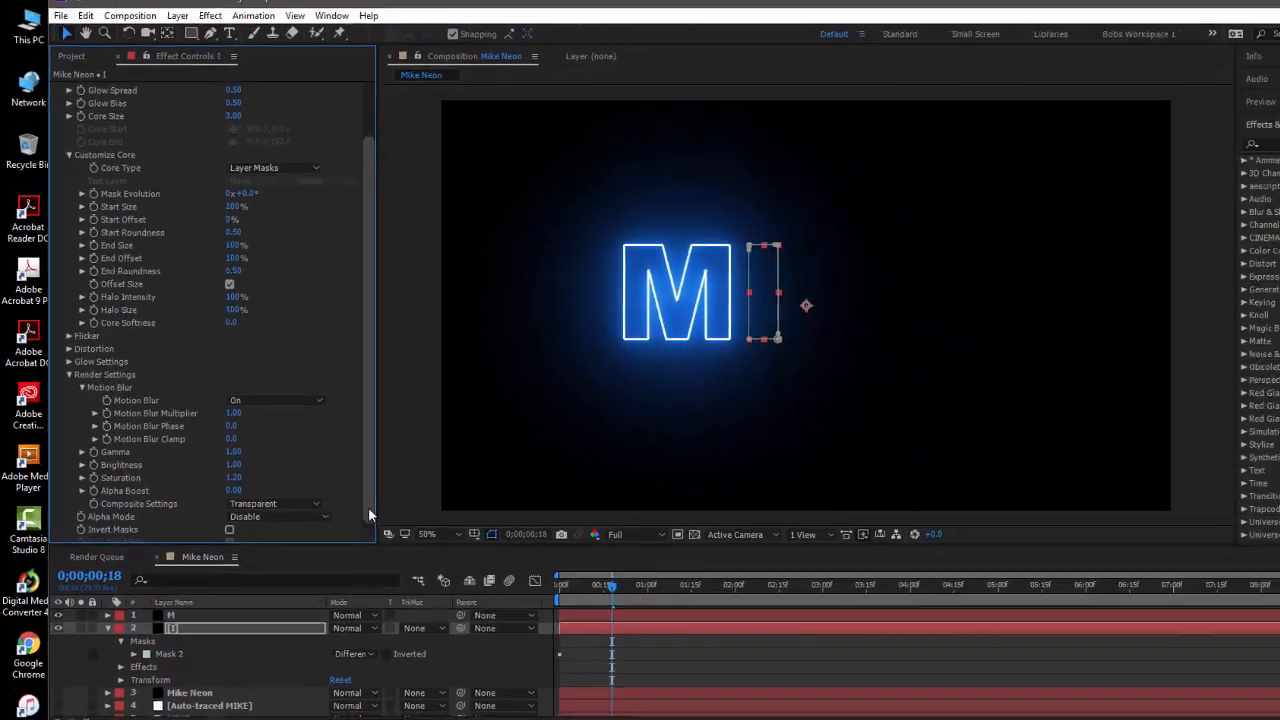
click(401, 717)
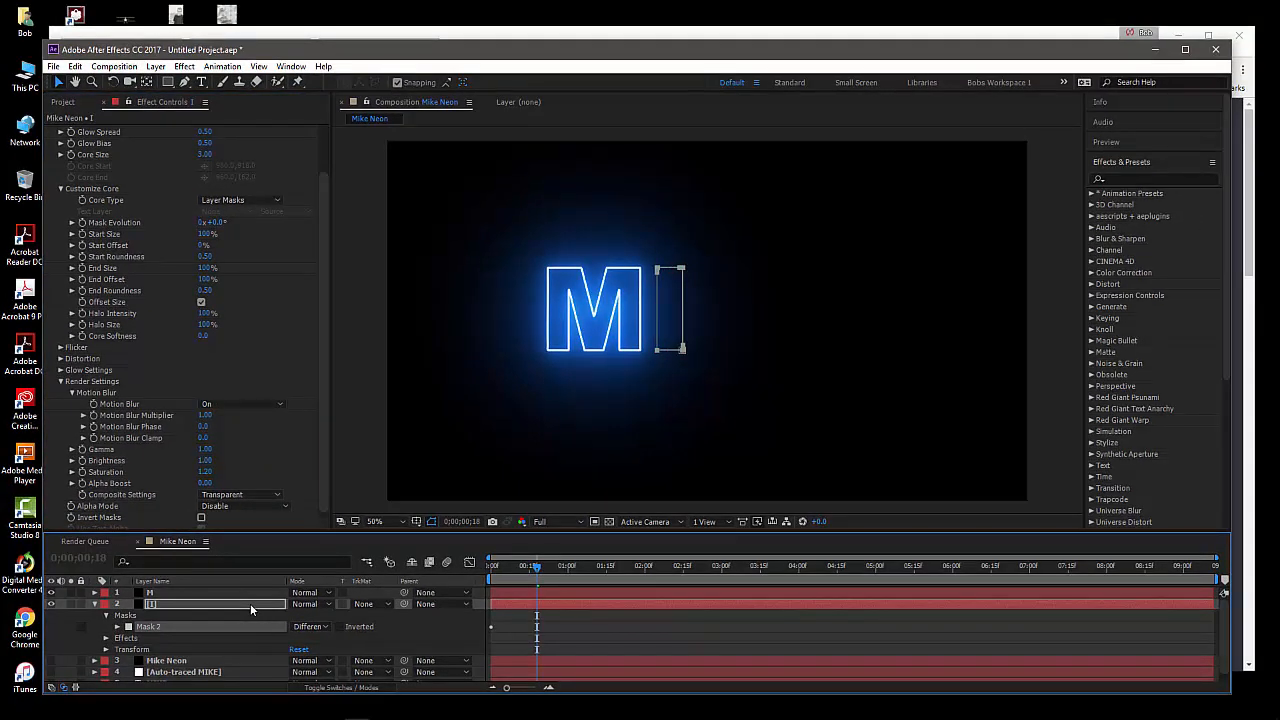
Apply the Ghost preset to the I layer's Saber effect
click(250, 604)
drag(322, 266, 322, 212)
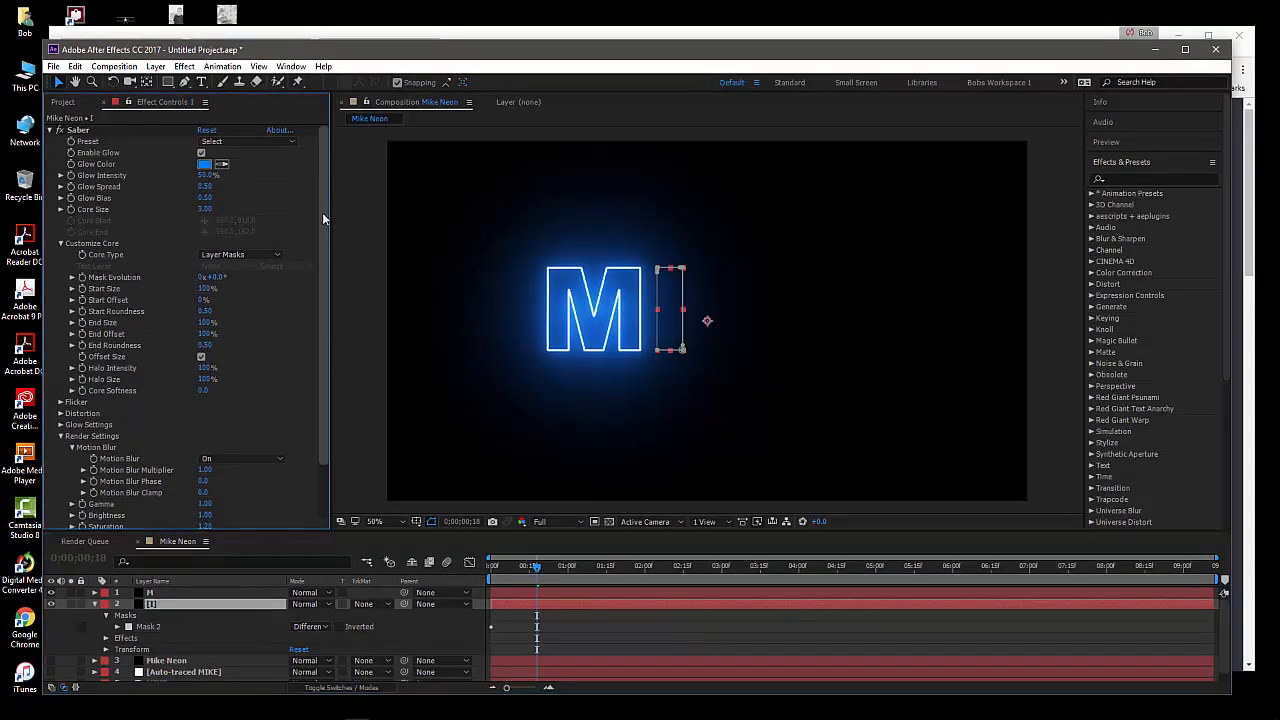
click(214, 142)
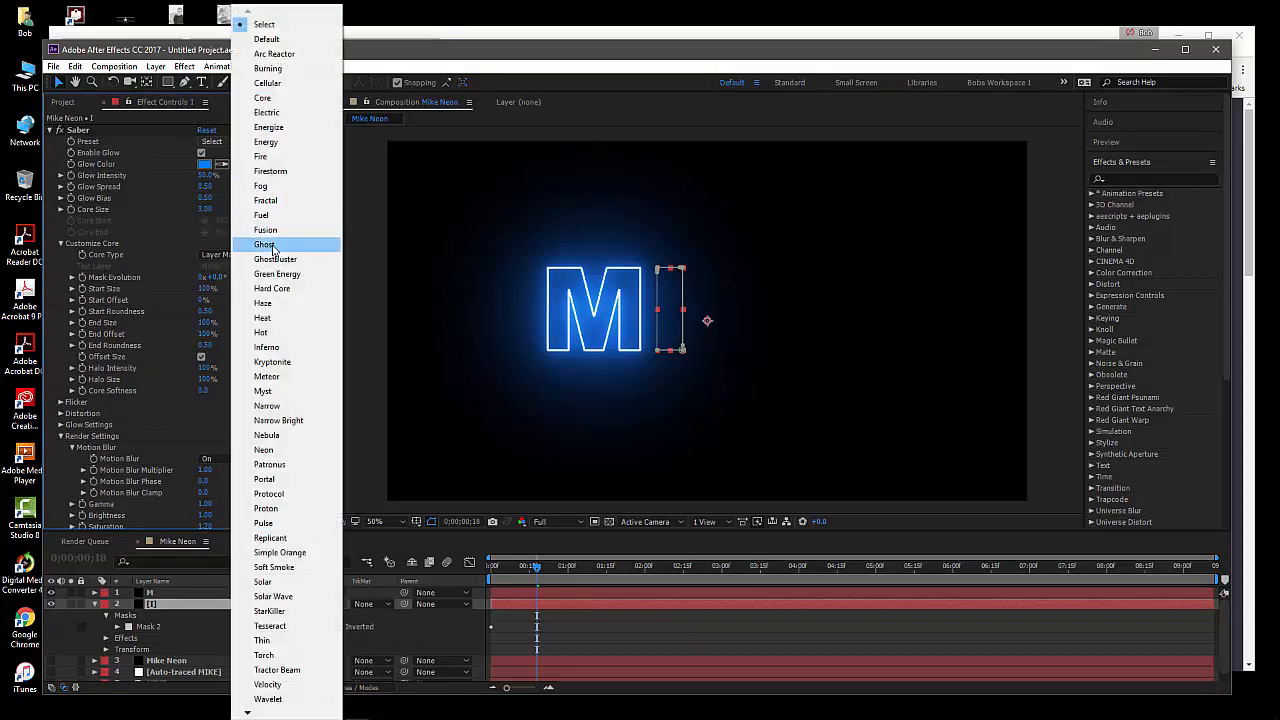
click(264, 245)
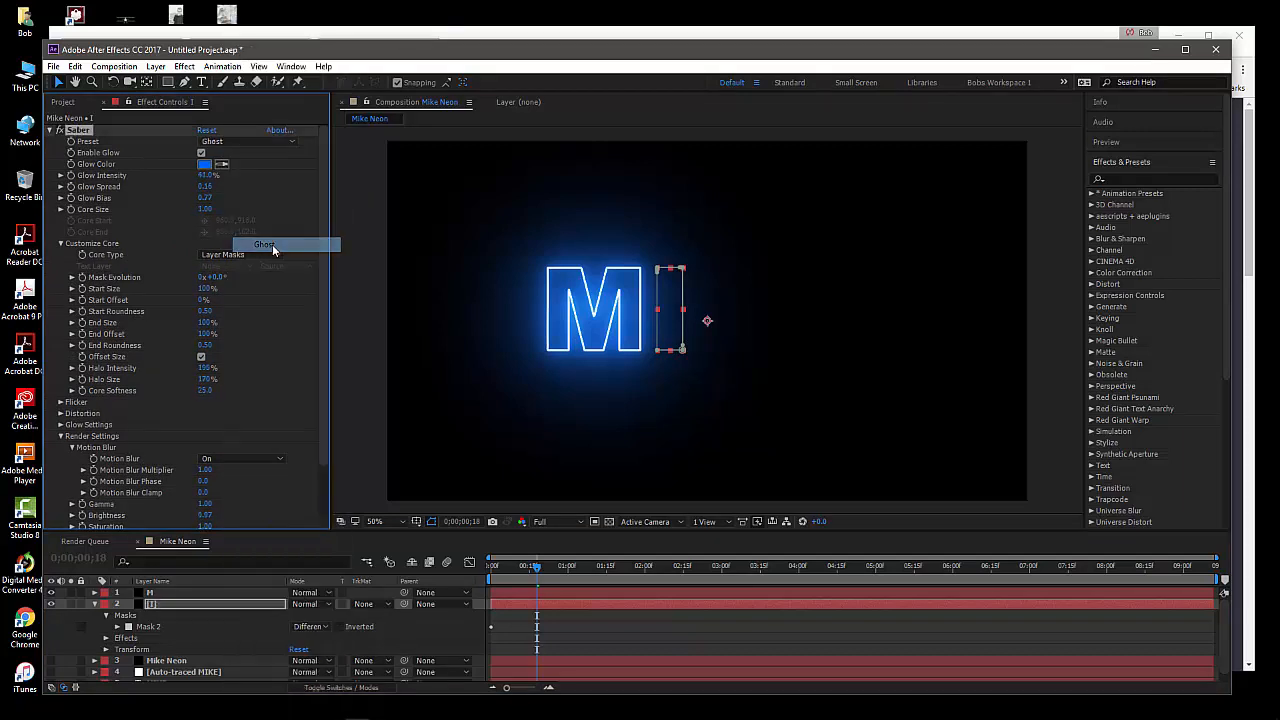
Set the composite settings of the M layer's Saber effect to Transparent in its render settings
click(181, 592)
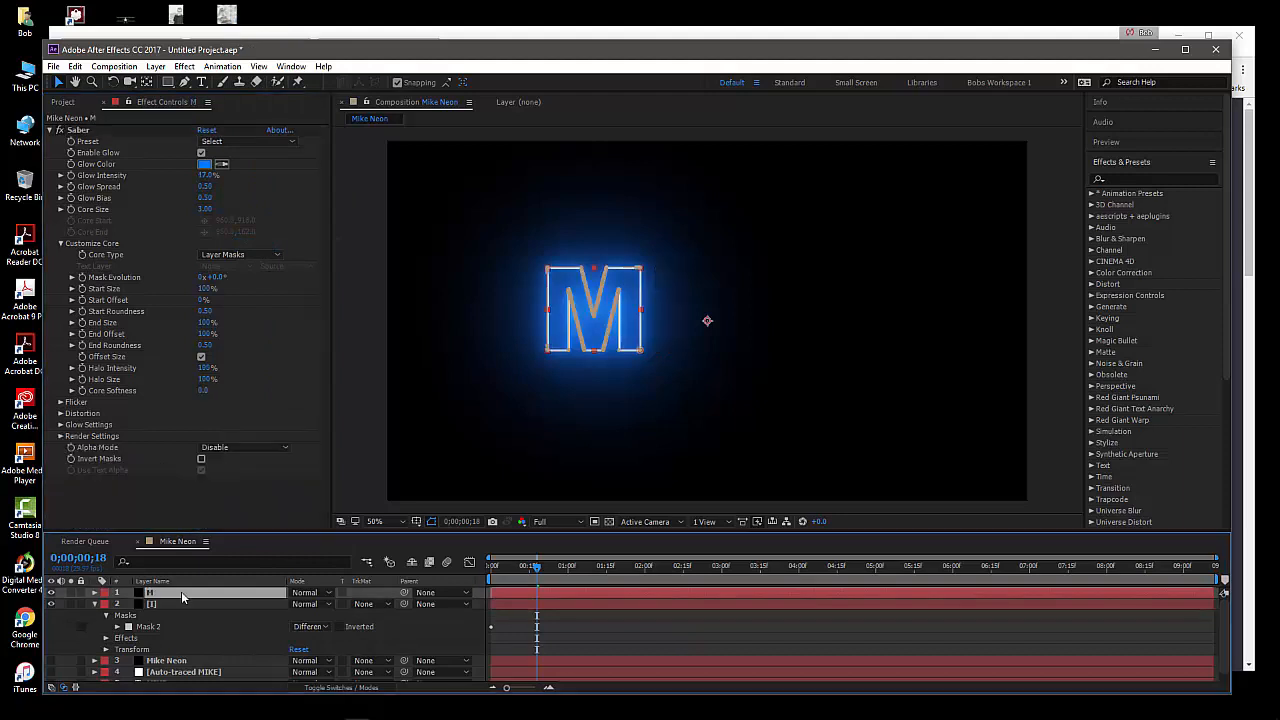
click(61, 436)
scroll(66, 440, down, 1)
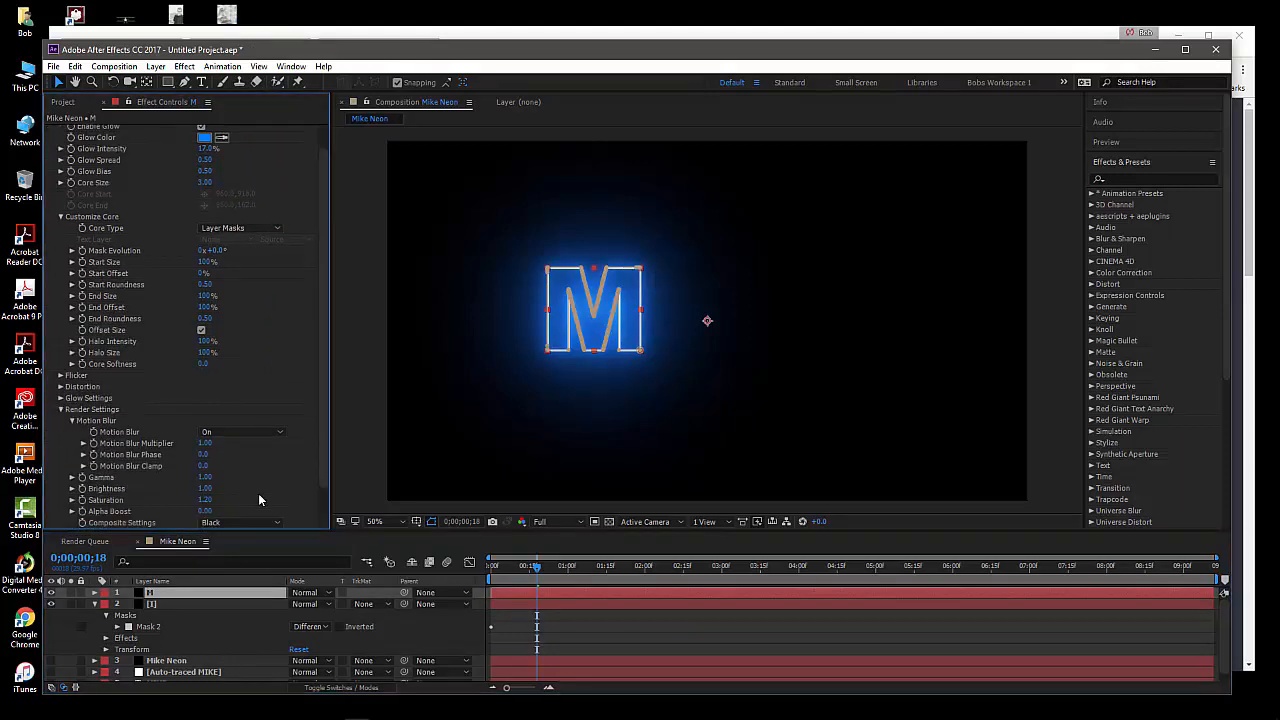
click(240, 522)
click(244, 537)
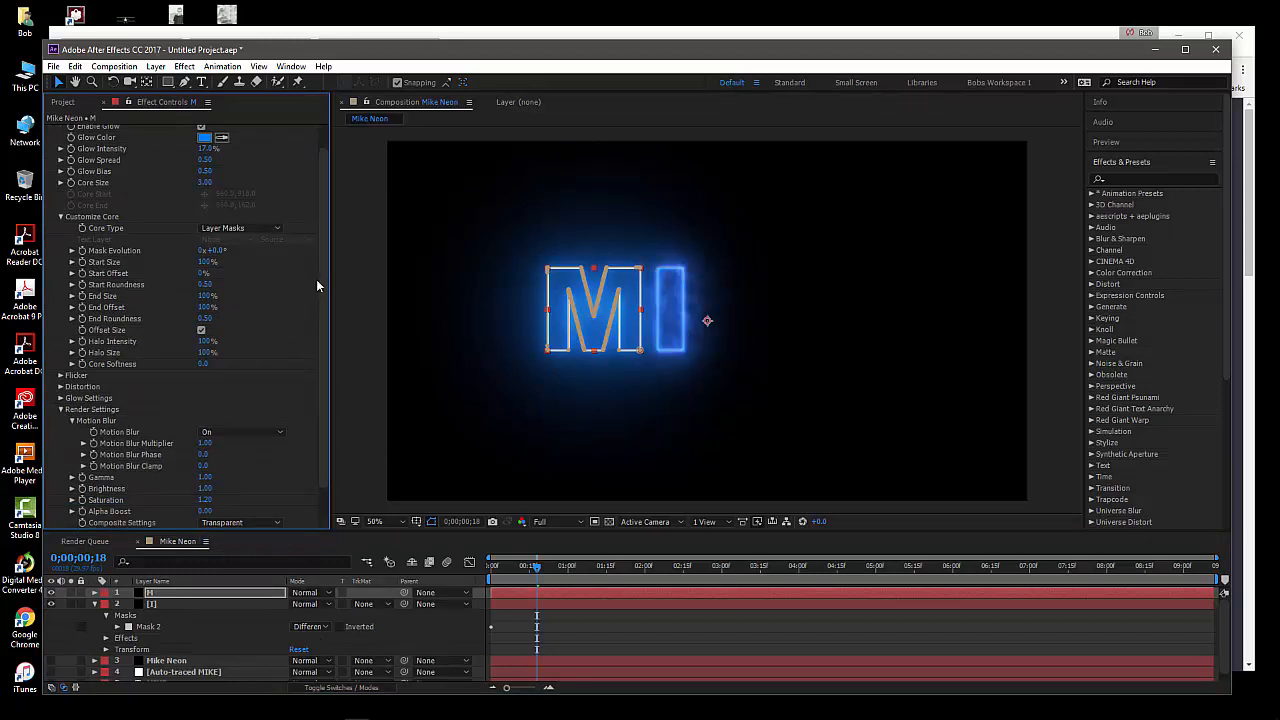
Change the glow color of the M layer's Saber effect to bright green
scroll(318, 260, up, 1)
click(205, 164)
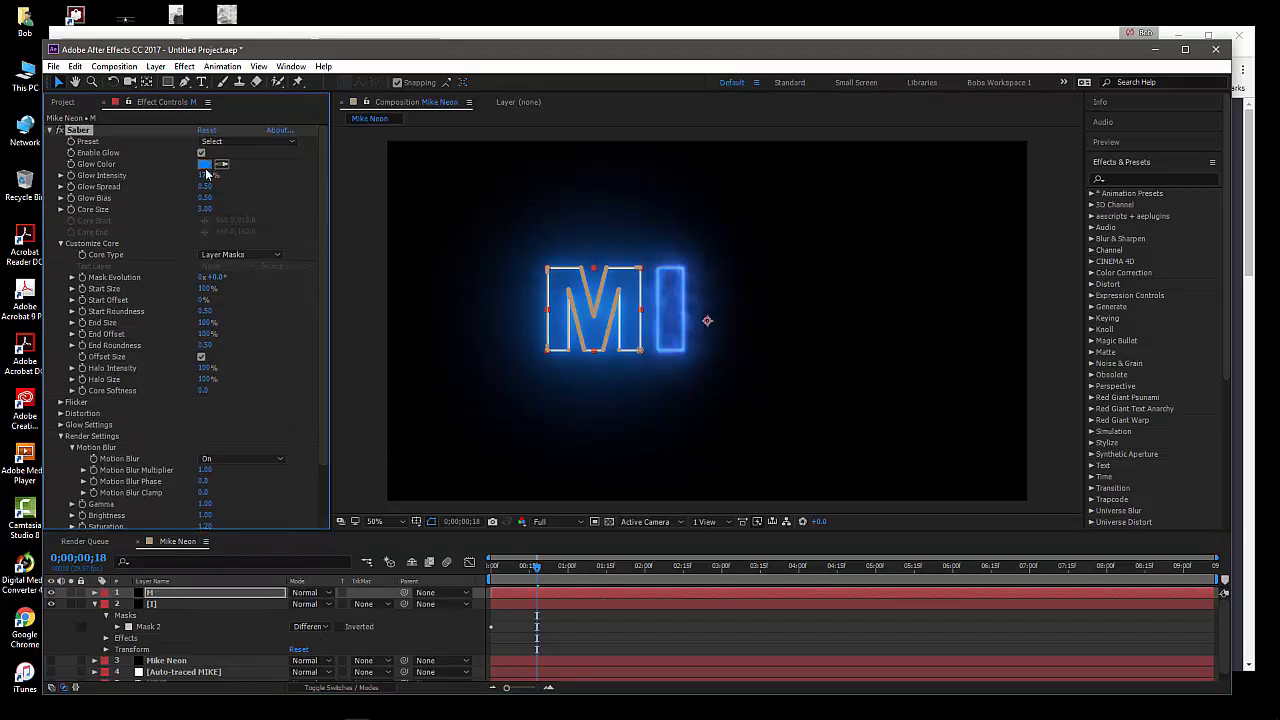
click(457, 580)
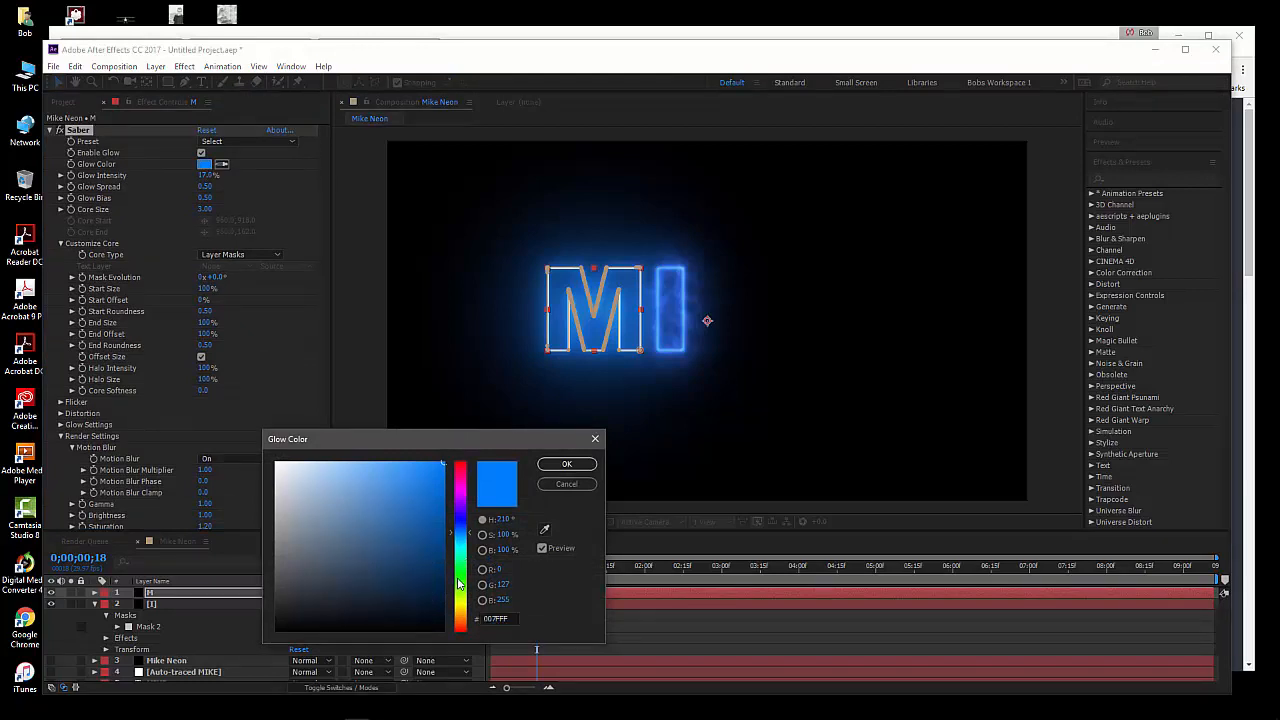
click(566, 464)
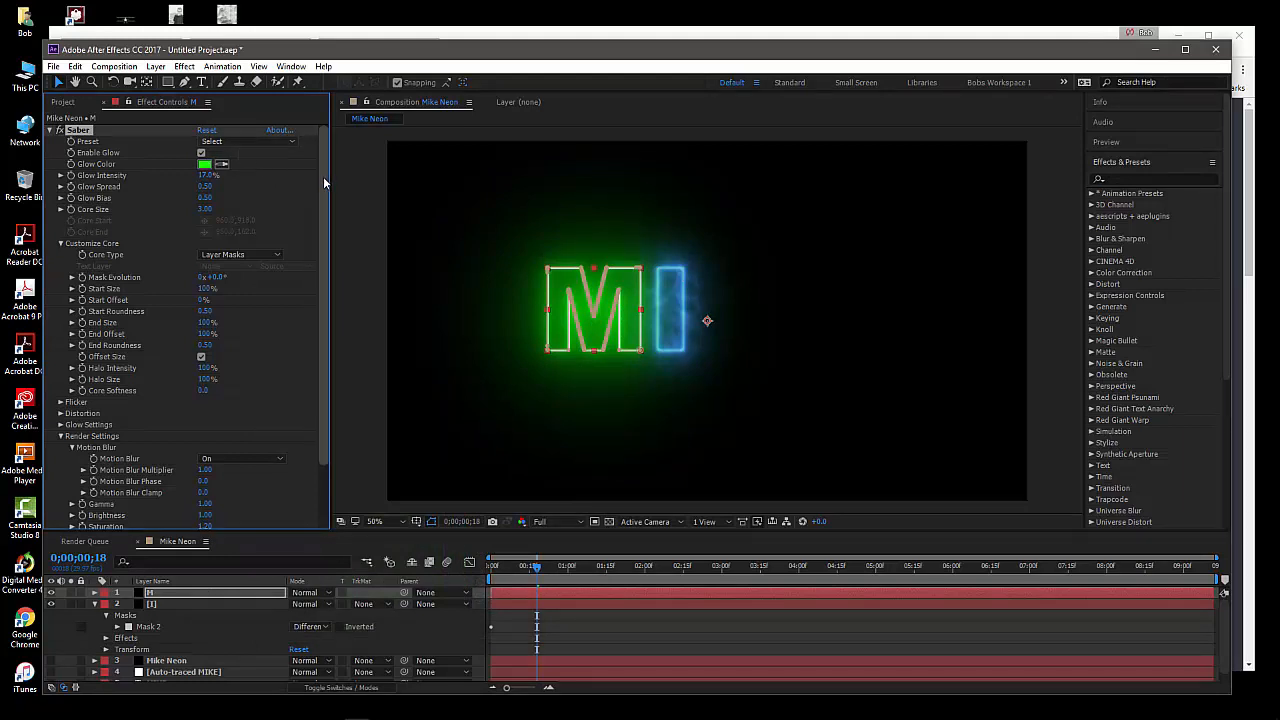
Apply the Cellular preset to the M layer's Saber effect and set the current time to 0;00;01;09
click(252, 142)
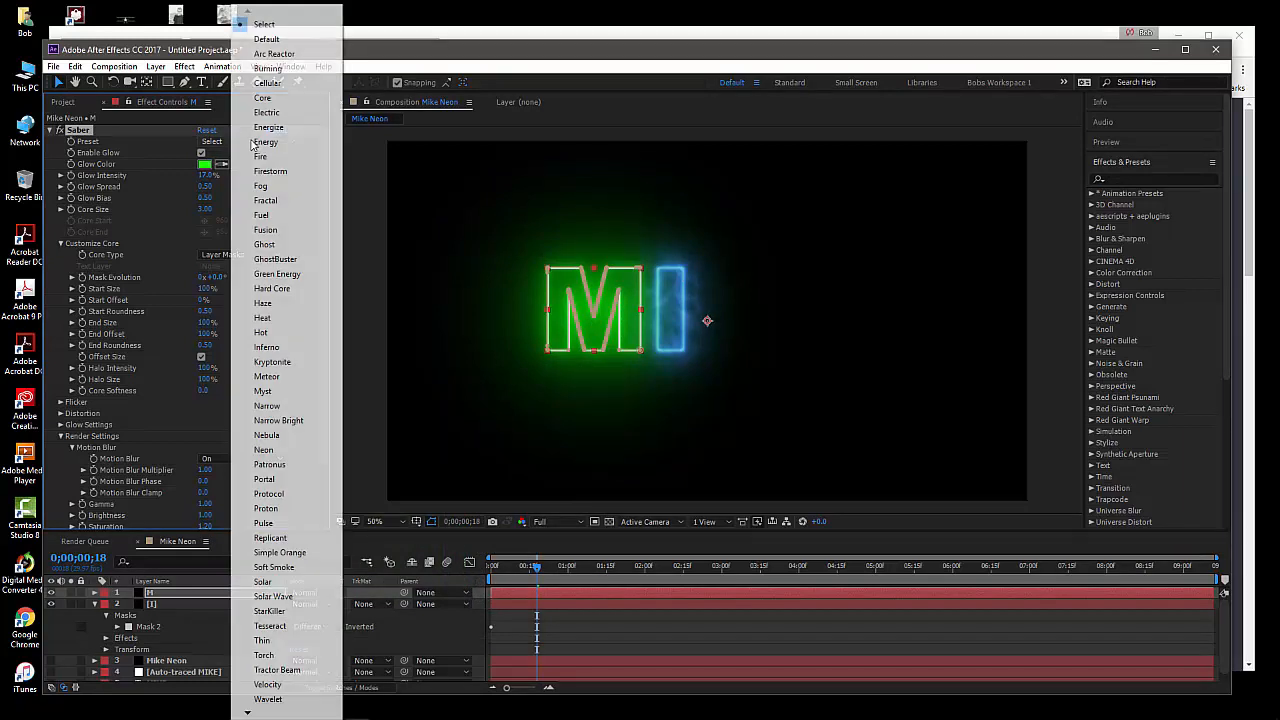
click(269, 83)
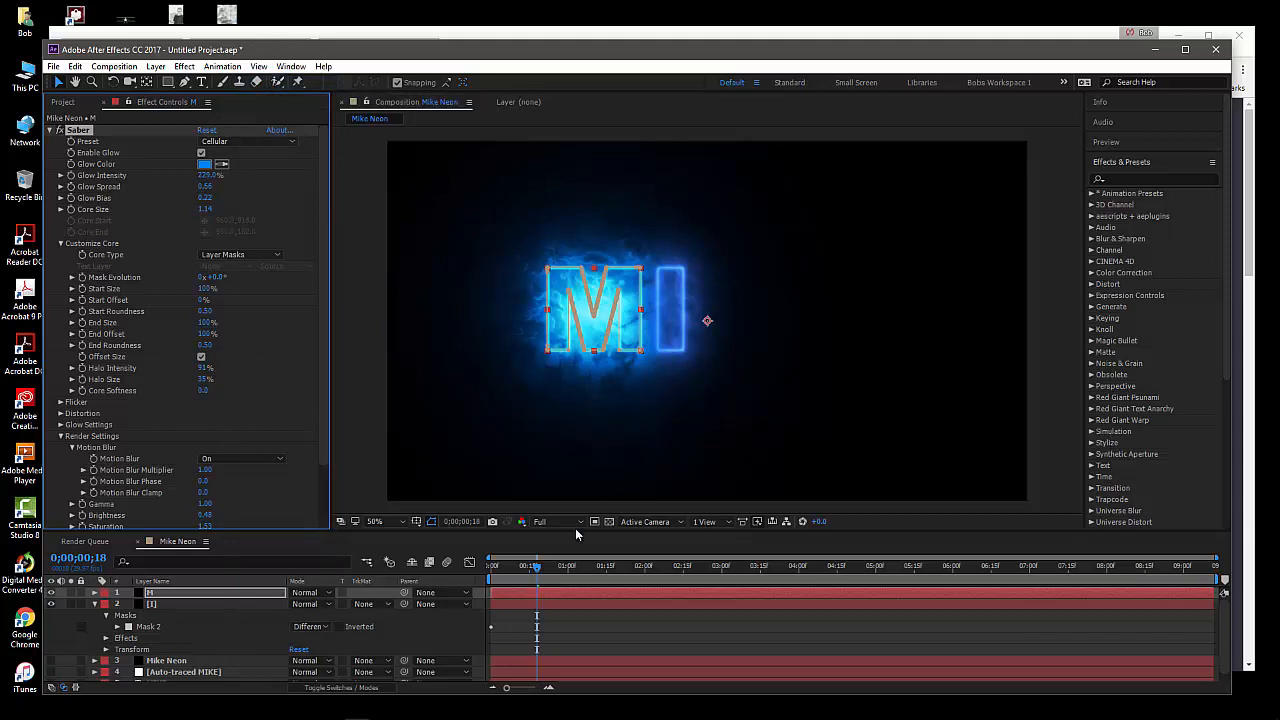
drag(551, 577, 590, 578)
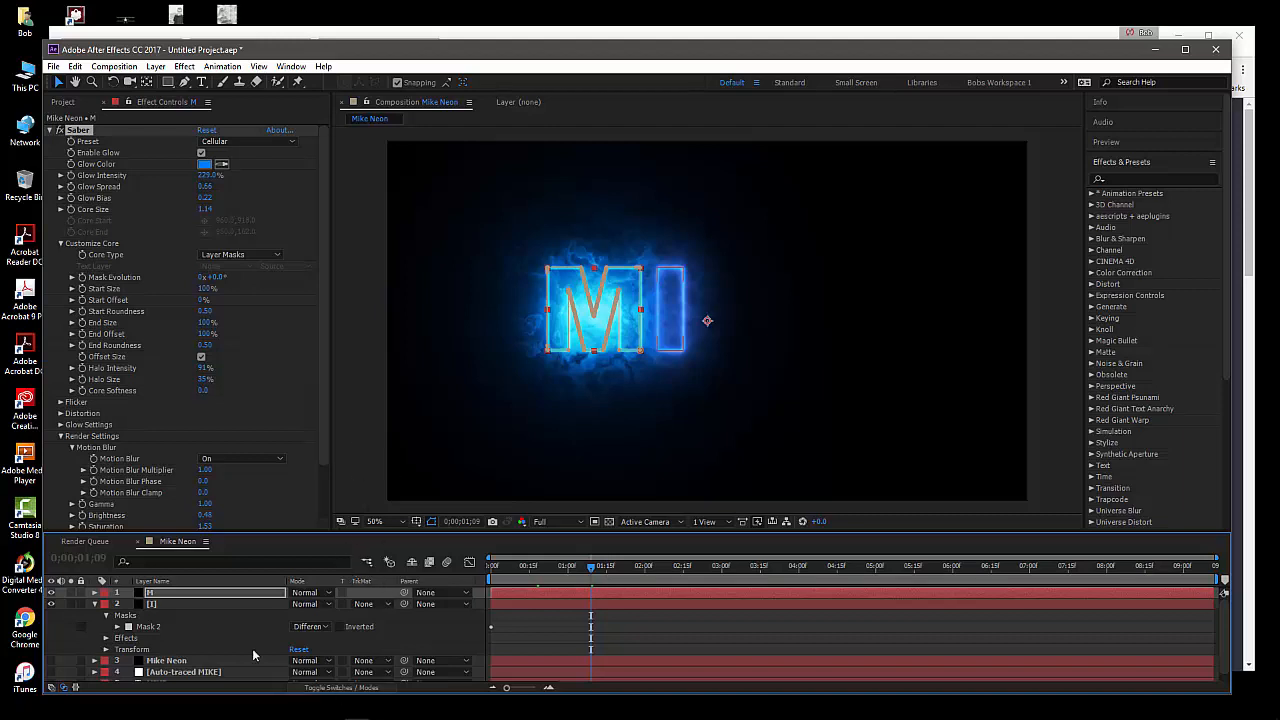
Collapse the I layer, clear the layer selection and play back the animated M and I letters
click(95, 605)
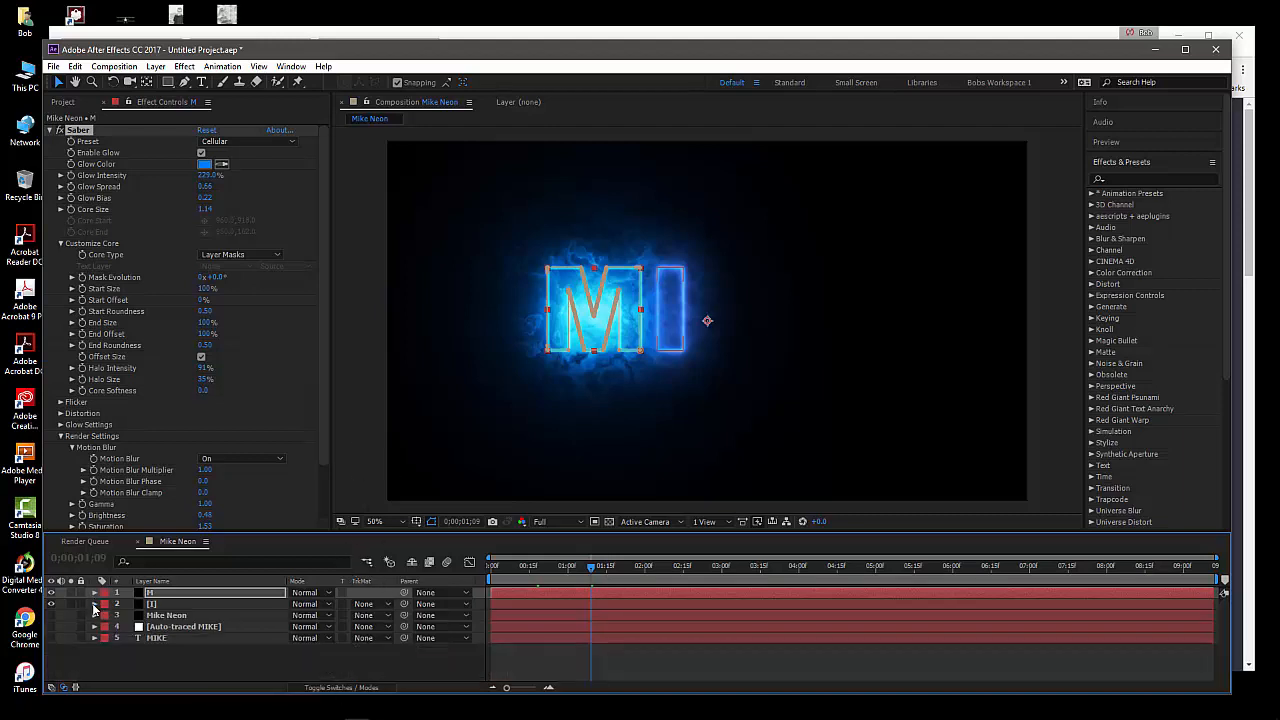
click(190, 677)
key(space)
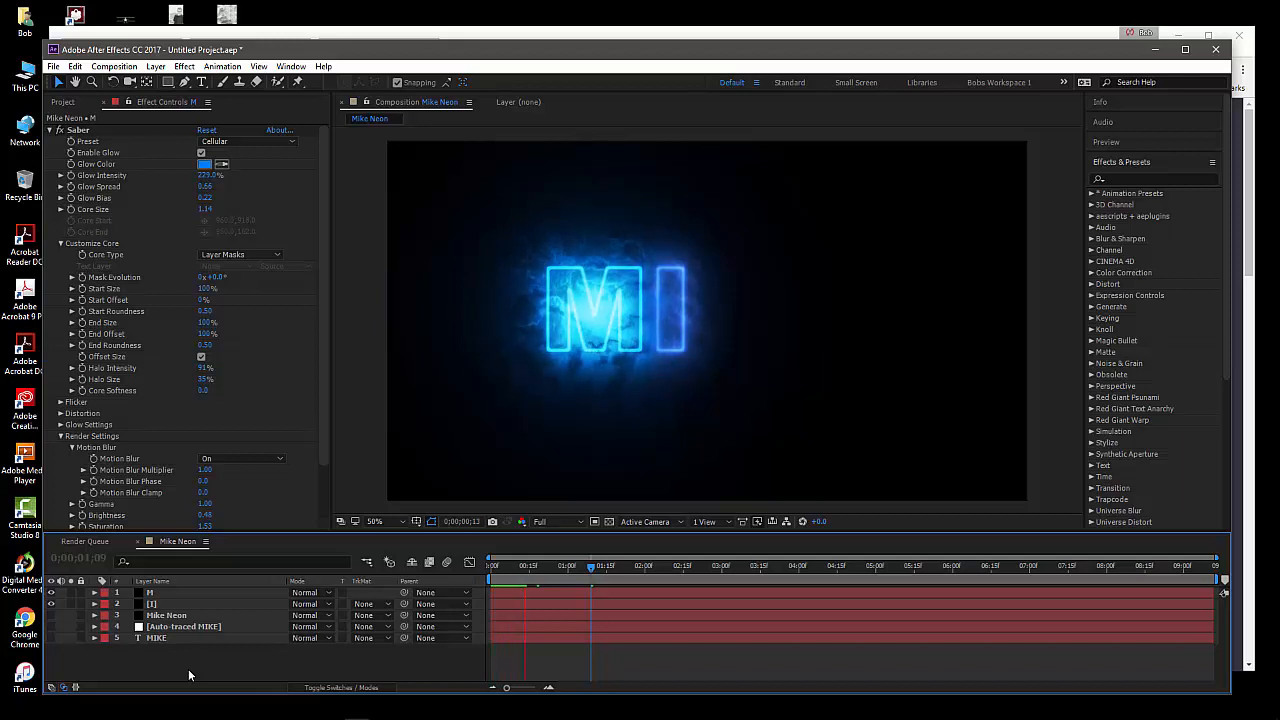
key(space)
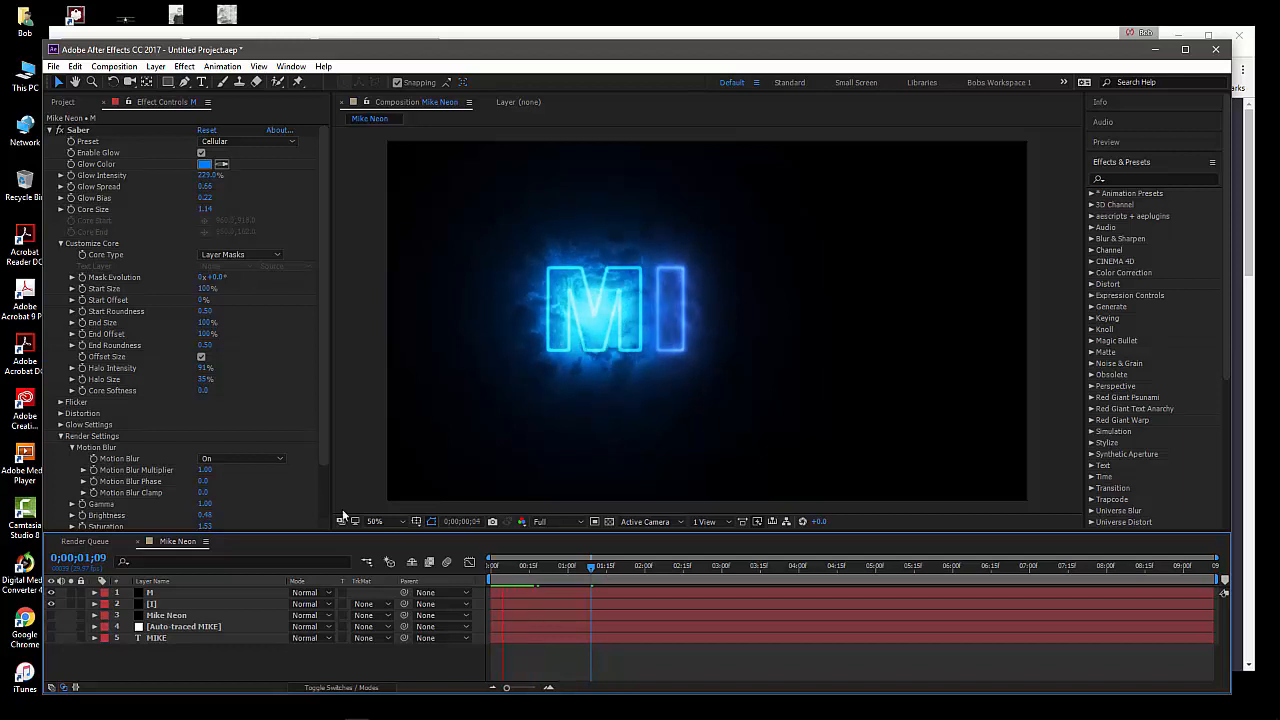
key(space)
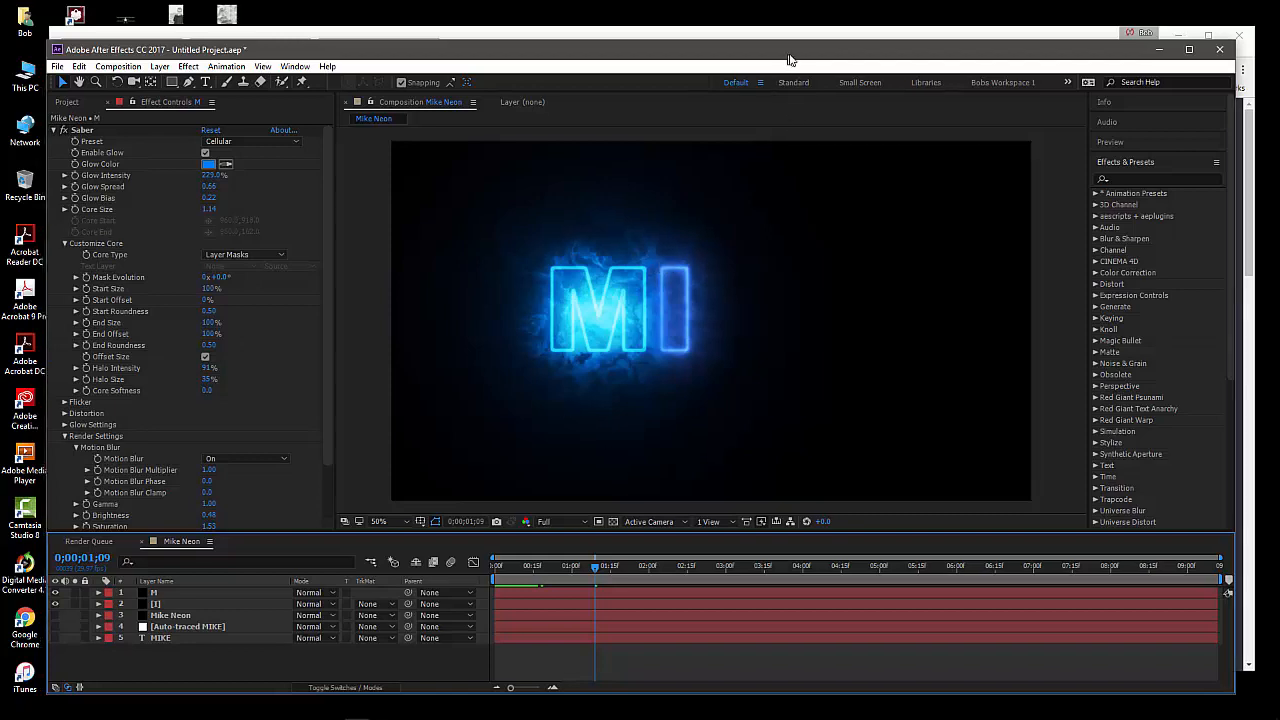
Display the project items and select the Mike Neon composition to view its details
drag(781, 49, 797, 50)
drag(305, 51, 289, 43)
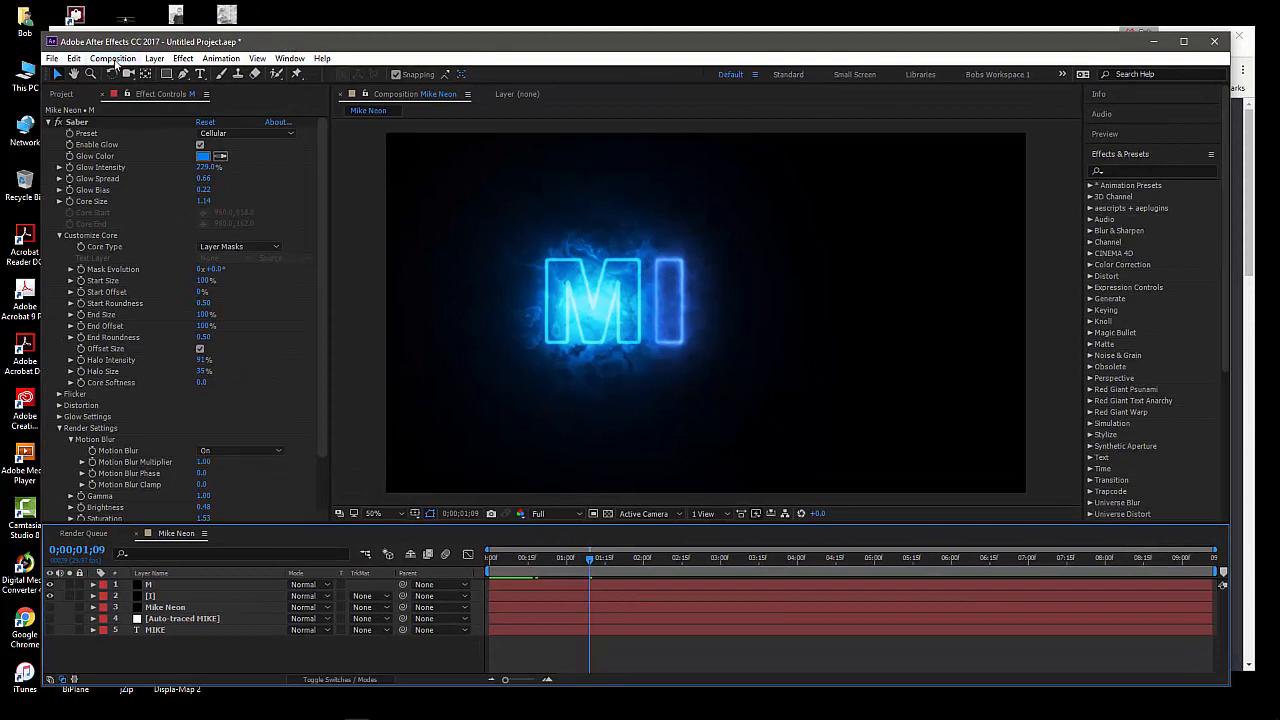
click(62, 94)
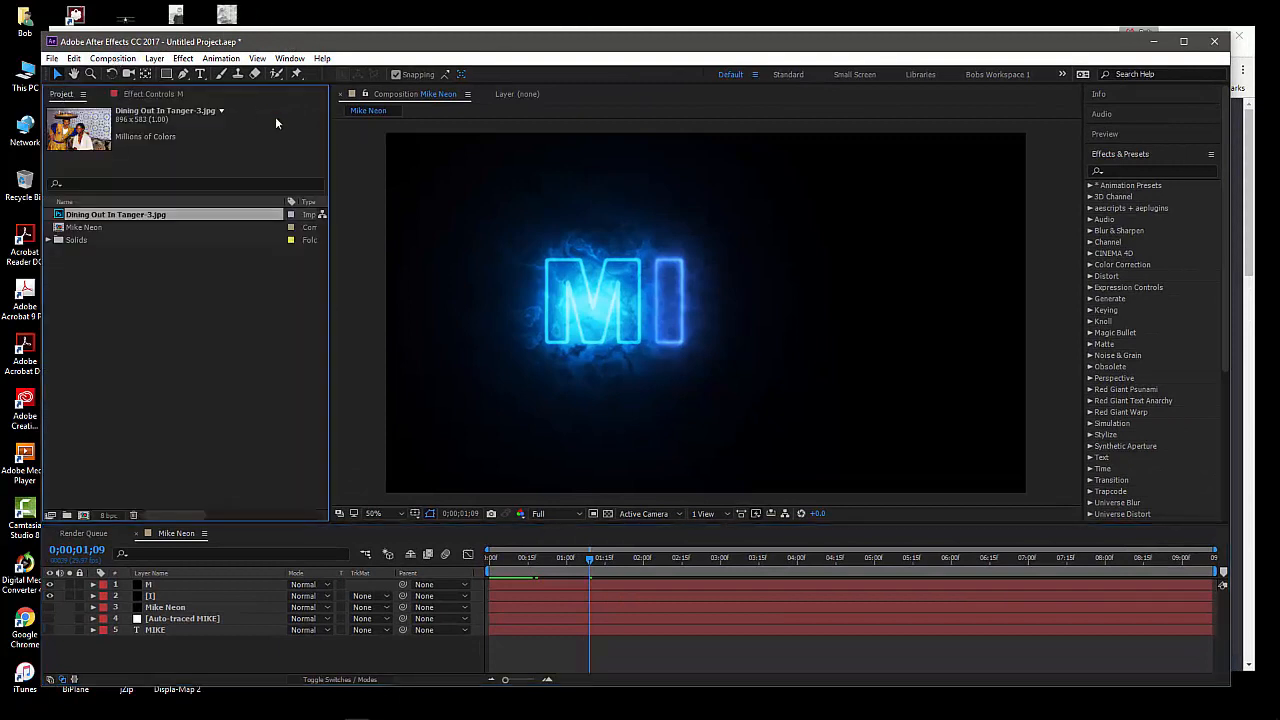
click(67, 228)
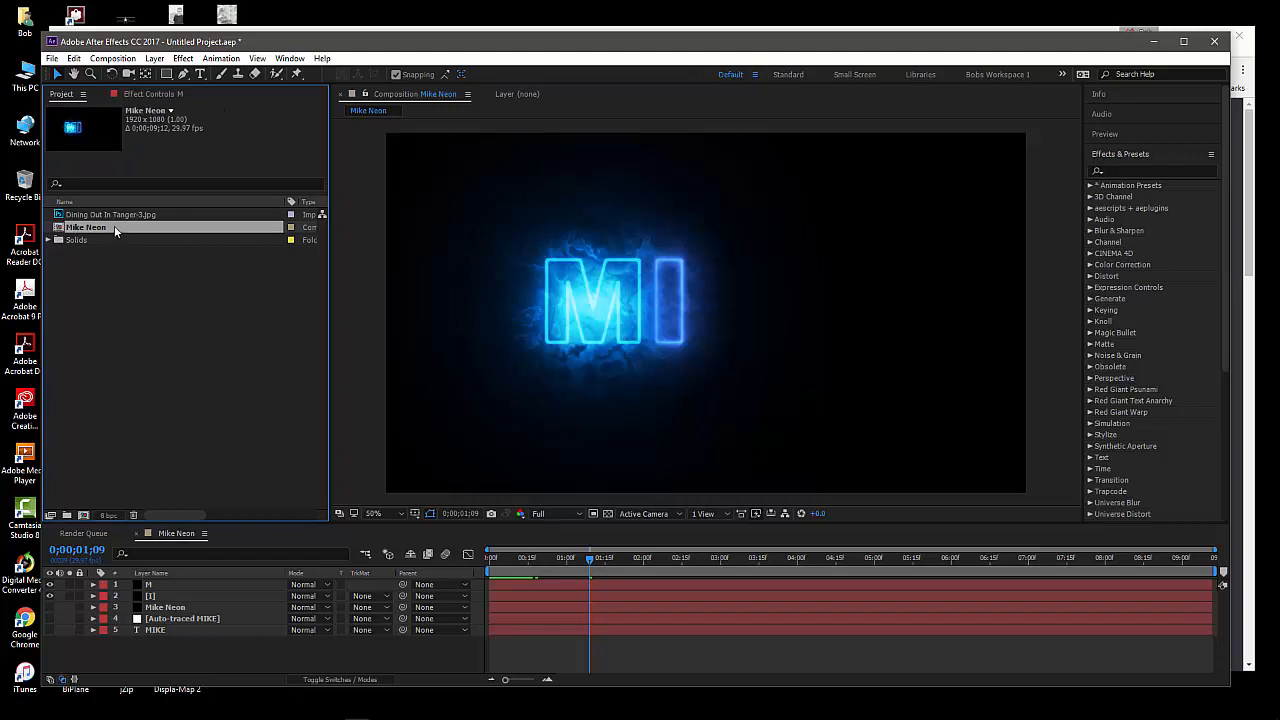
click(298, 672)
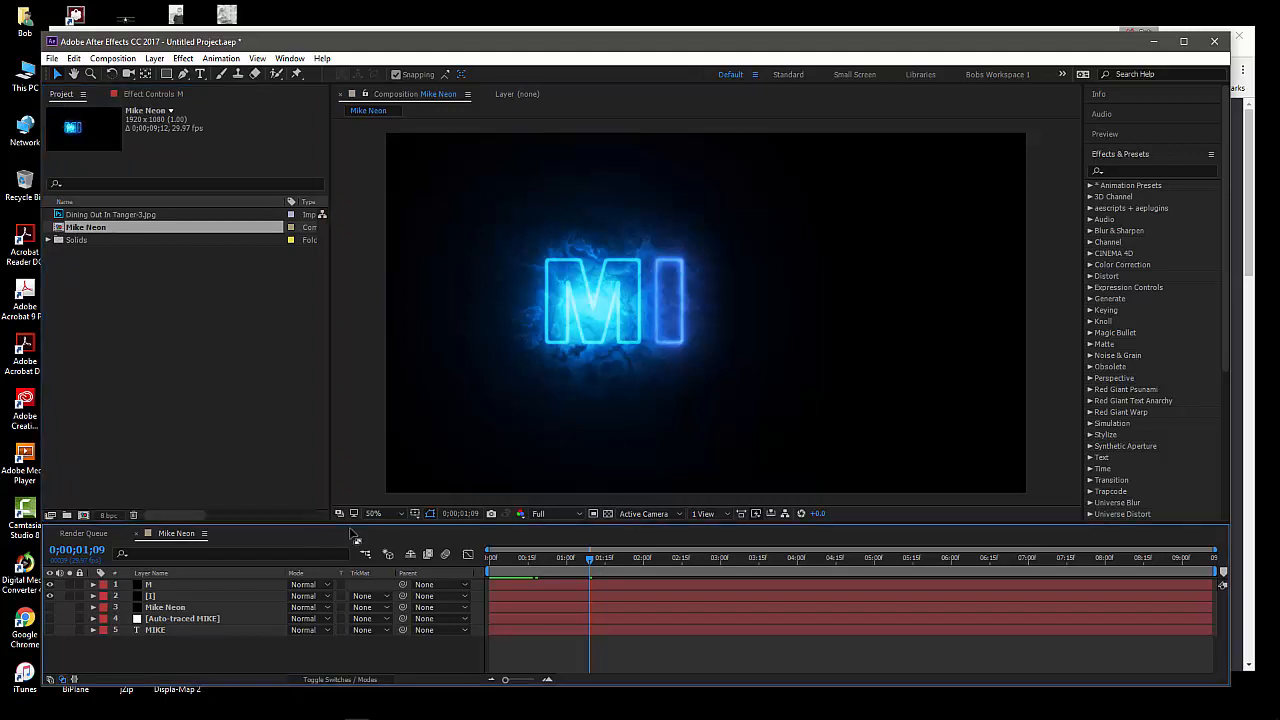
Turn on the MIKE text layer and hide the M and I layers, leaving only the green text displayed
click(50, 631)
click(69, 631)
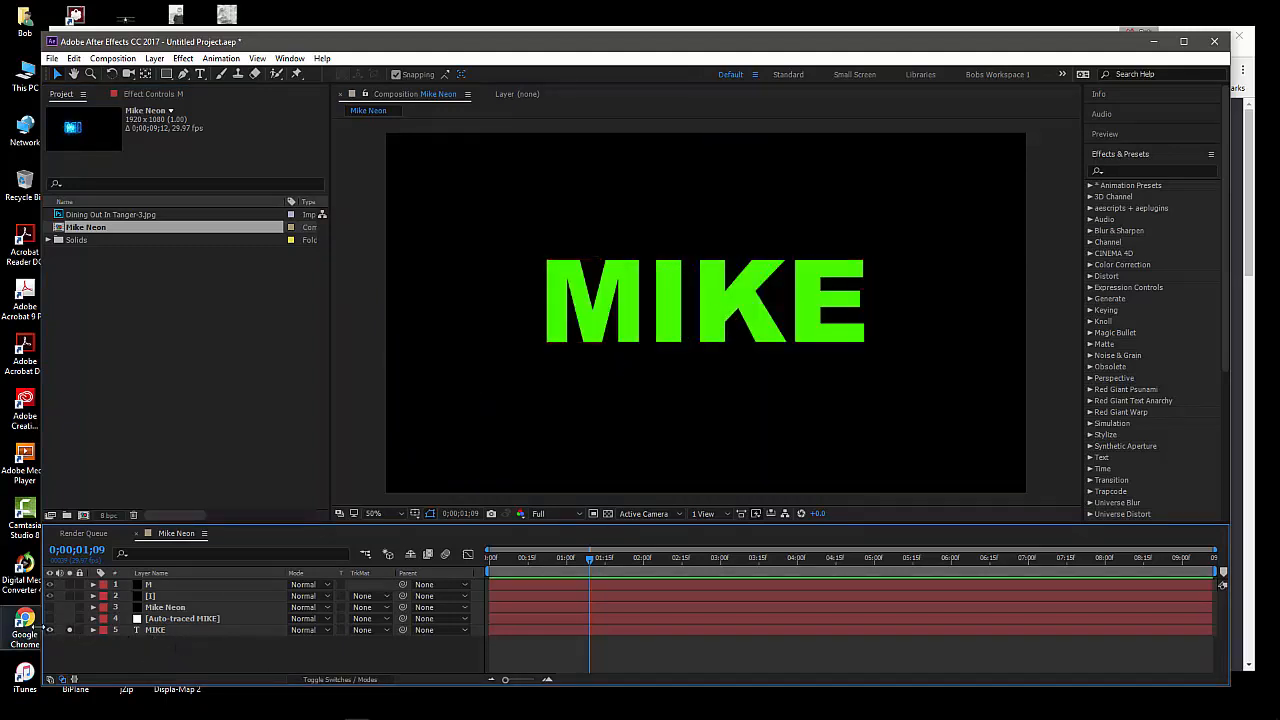
click(69, 630)
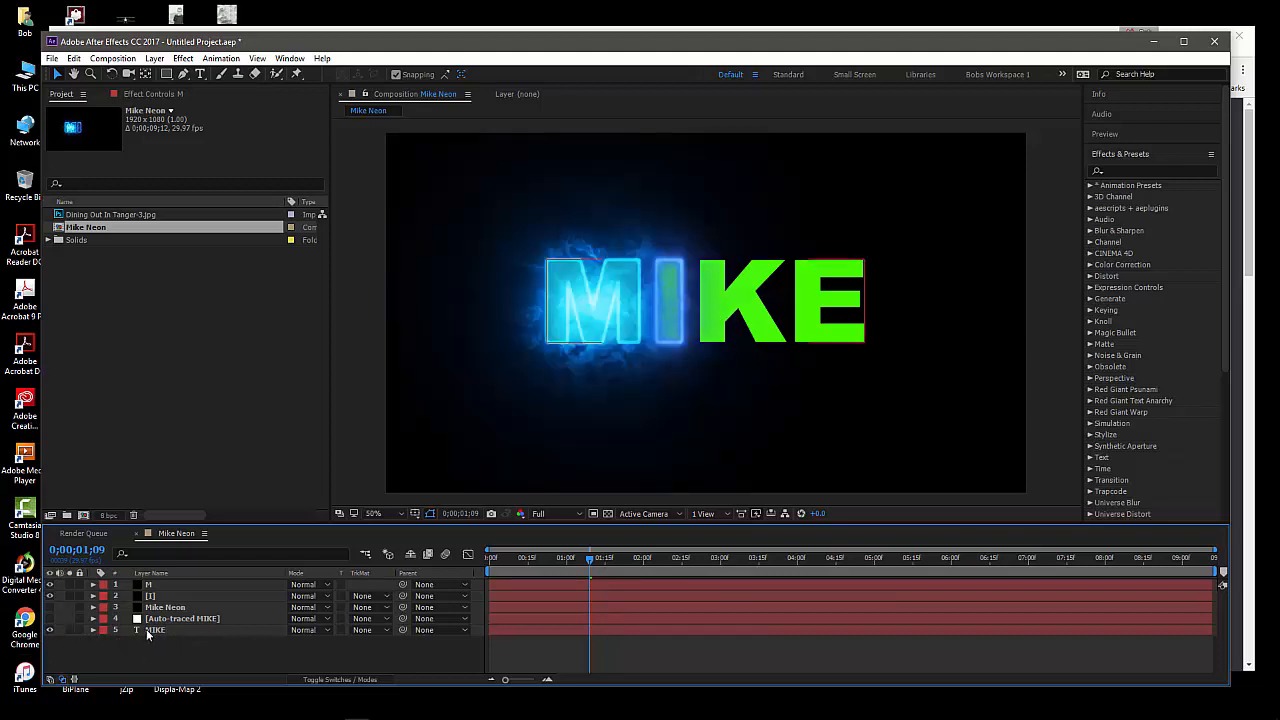
click(176, 620)
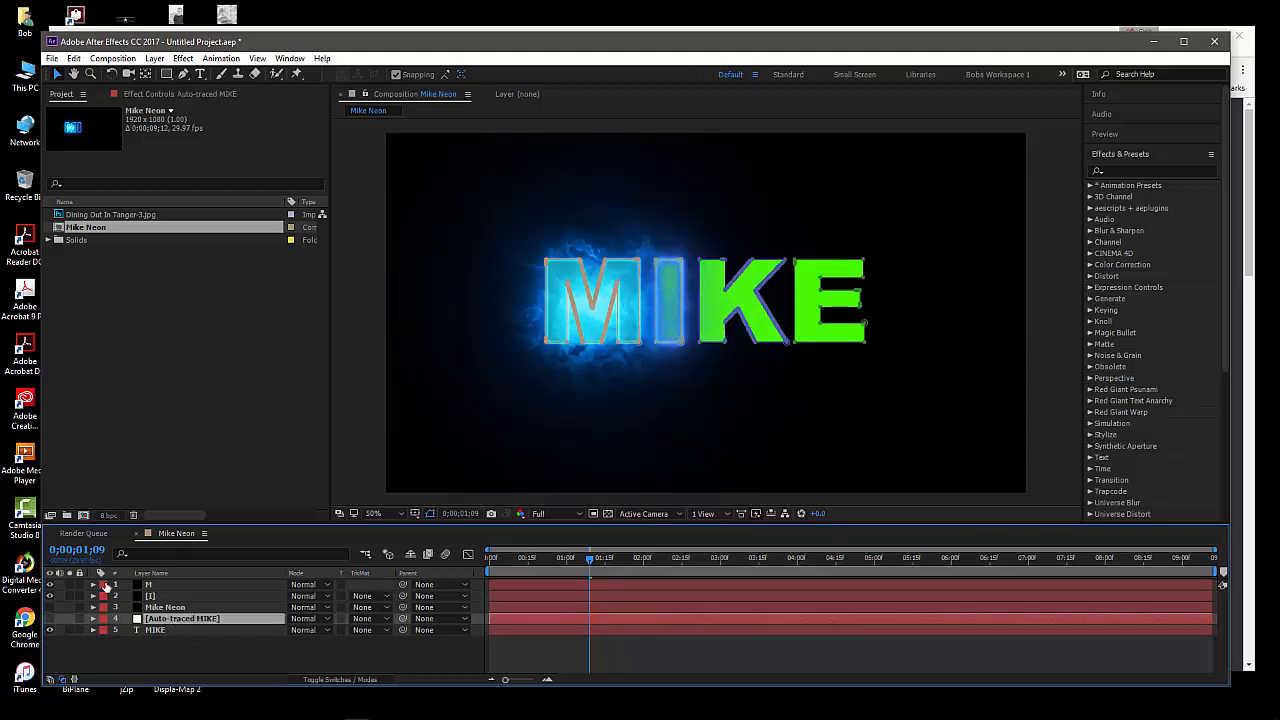
click(49, 618)
Auto-trace the green MIKE text layer for the current frame, using the Alpha channel with 0.5 px tolerance
click(205, 630)
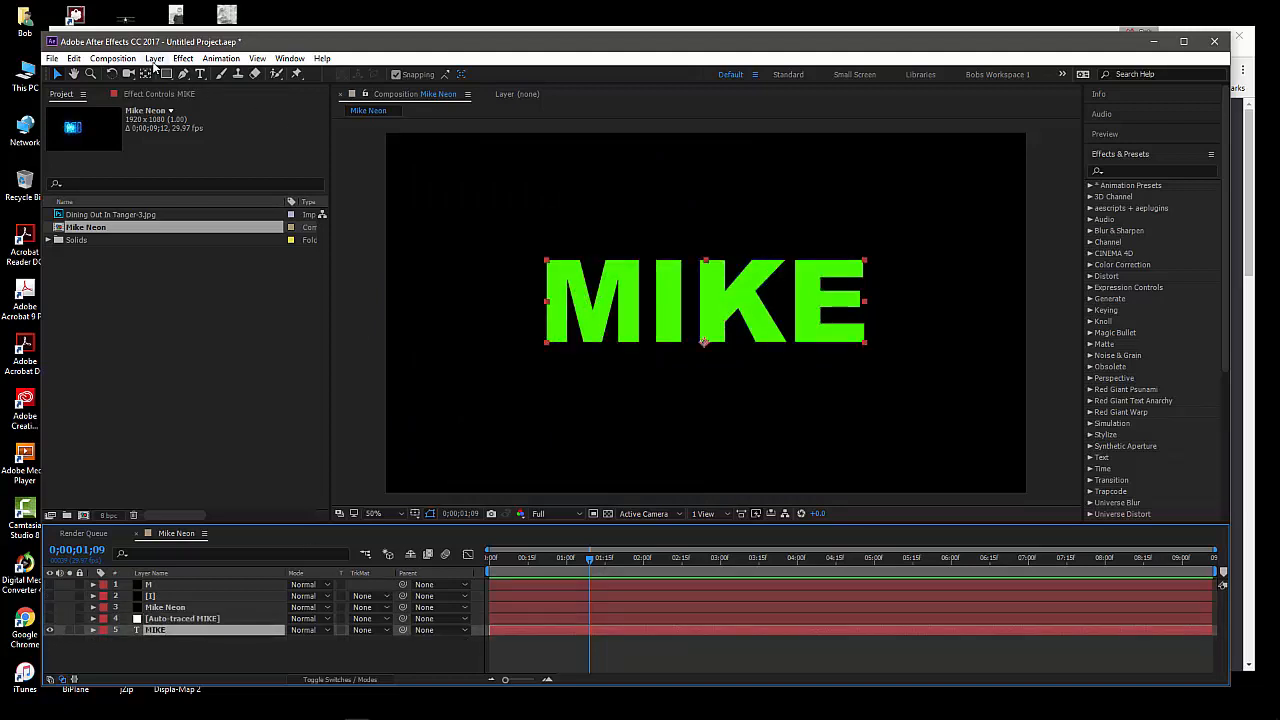
click(154, 62)
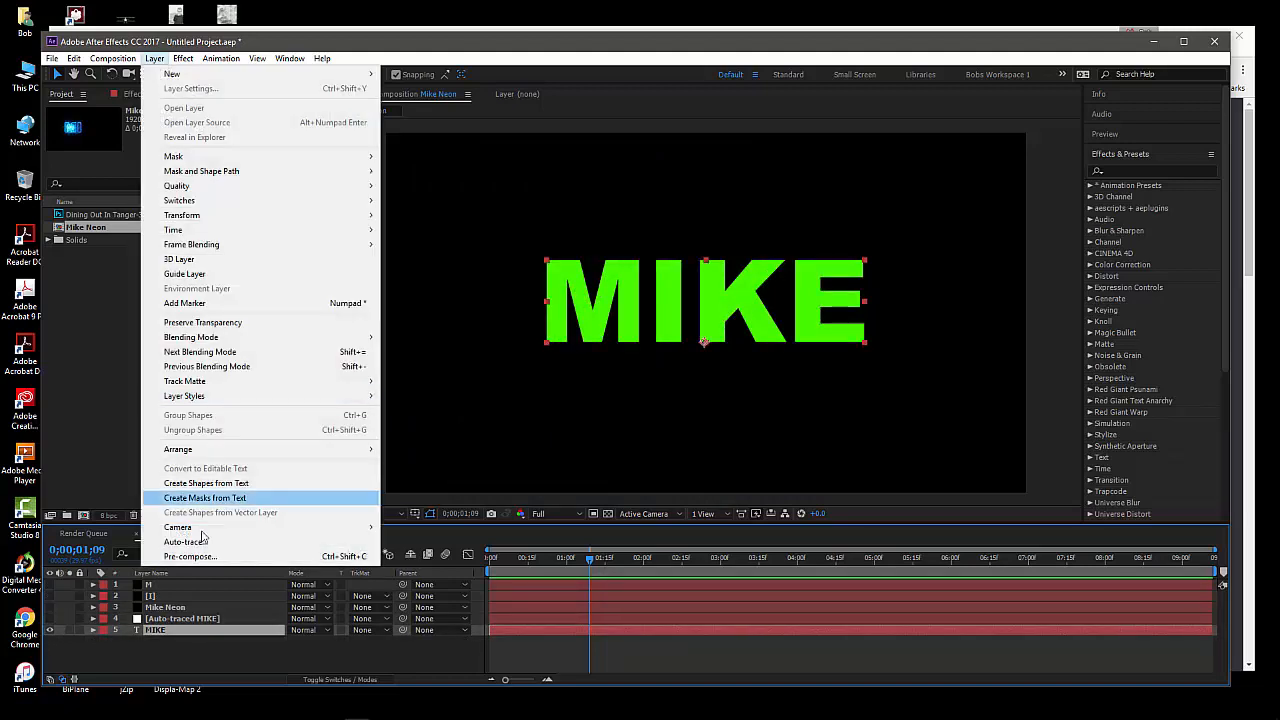
click(201, 545)
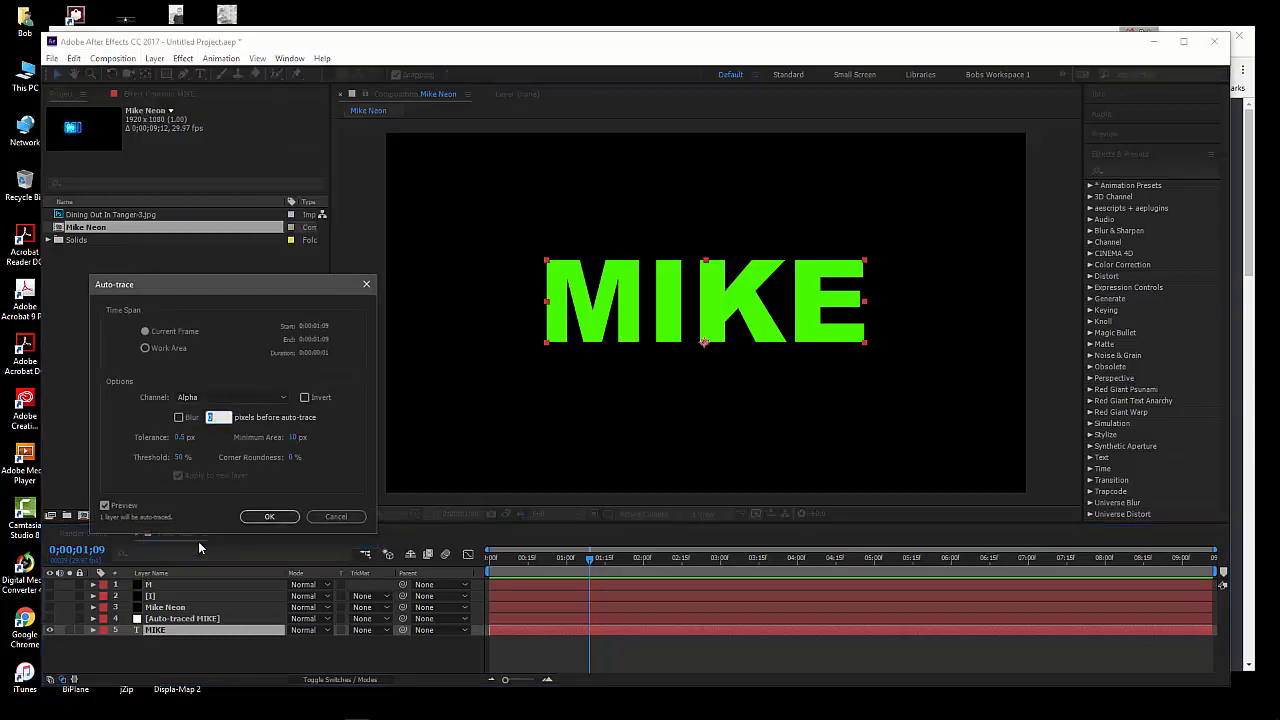
click(264, 516)
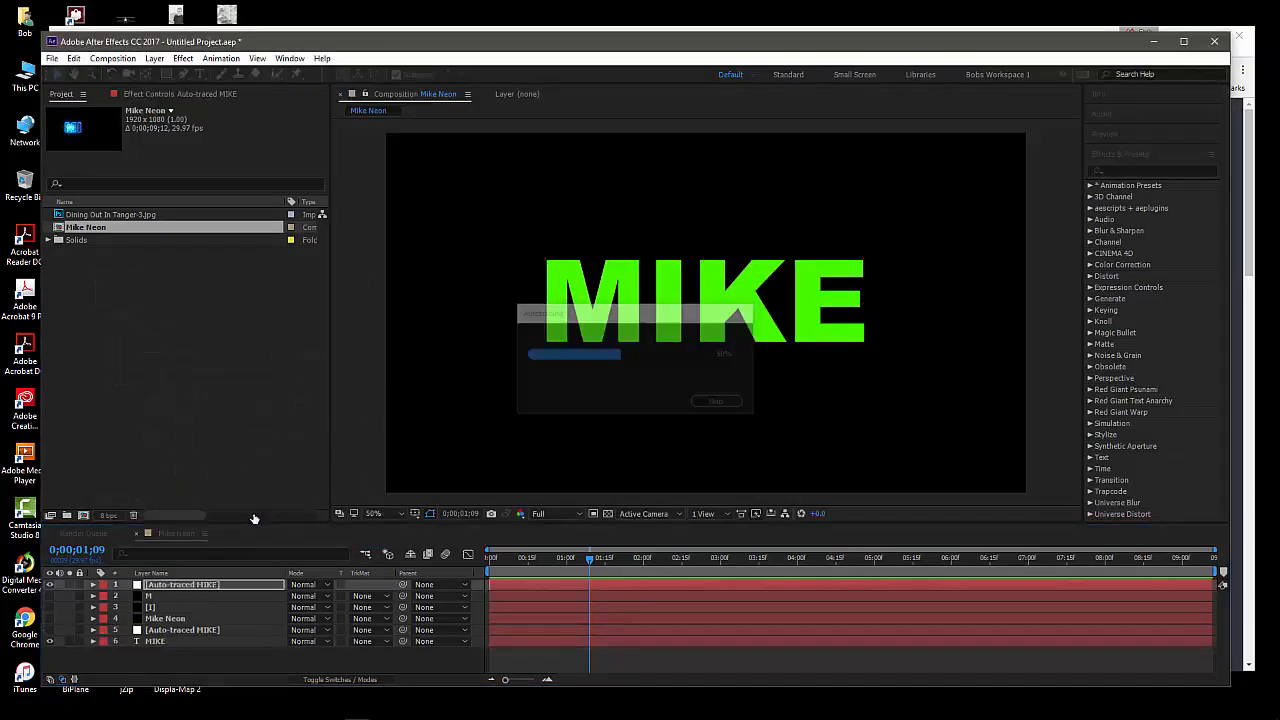
Expand the new Auto-traced MIKE layer to inspect its letter masks, and collapse it again
click(184, 589)
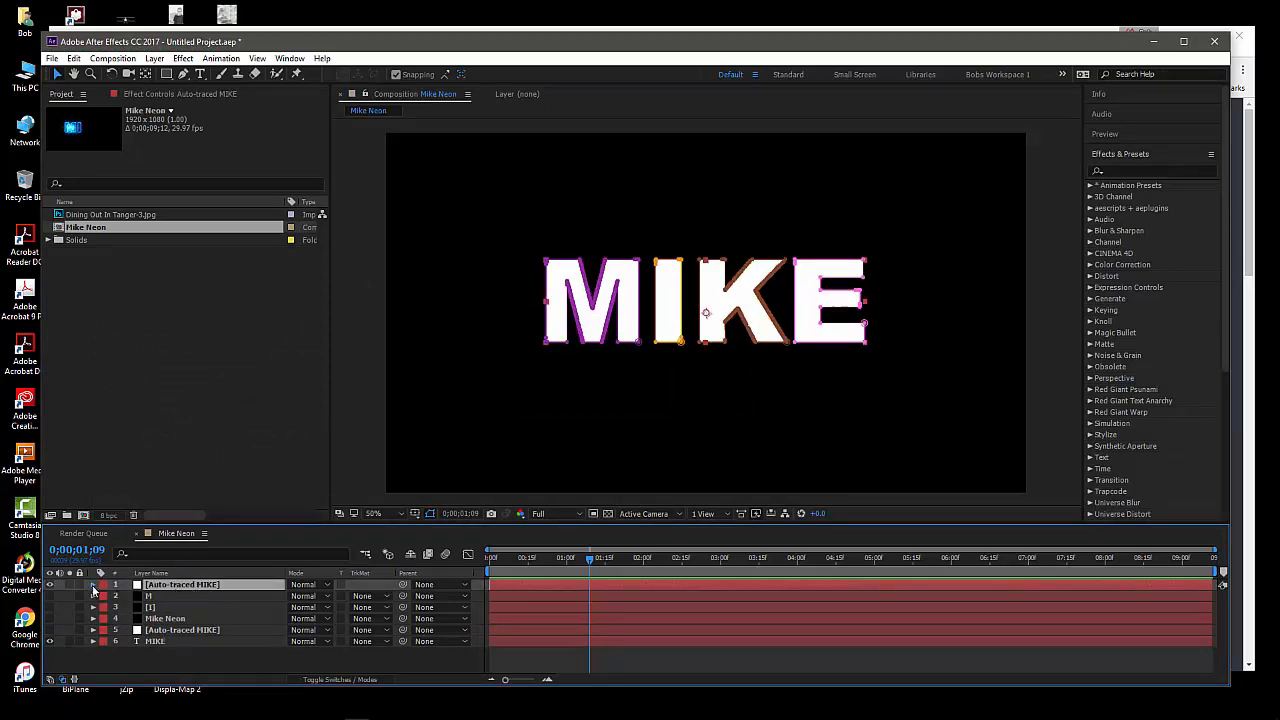
click(93, 585)
click(104, 596)
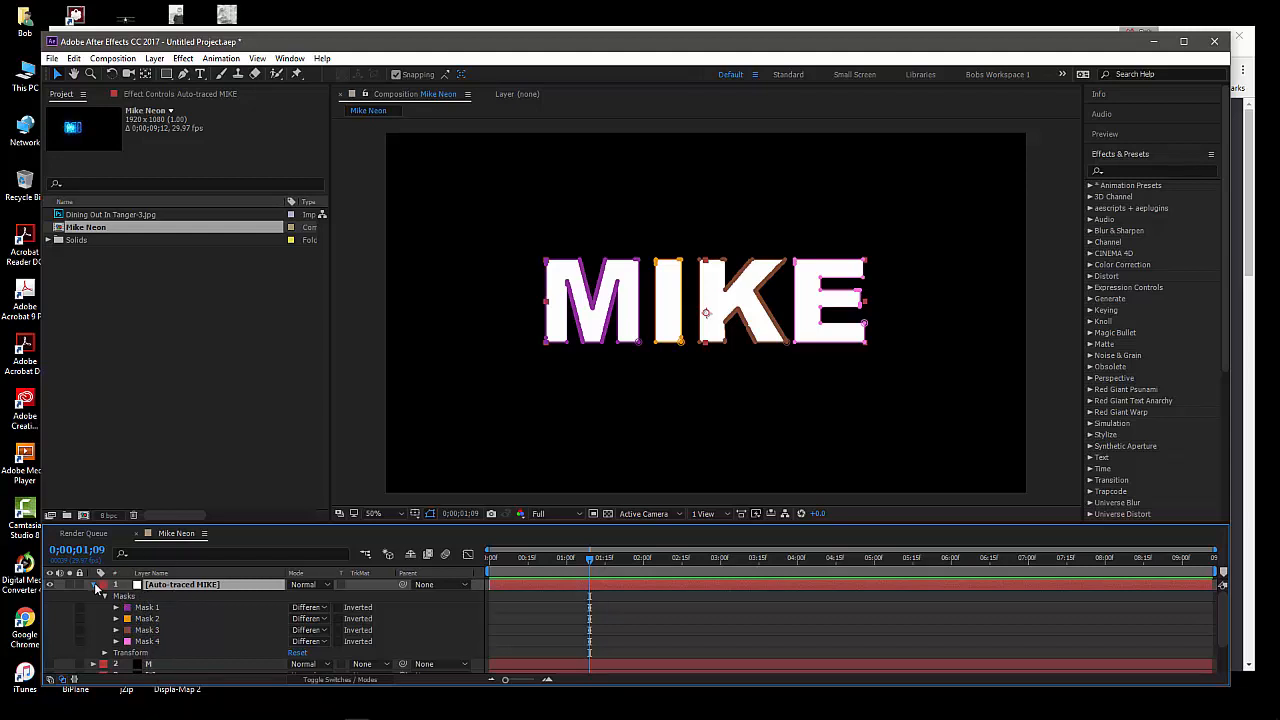
click(94, 585)
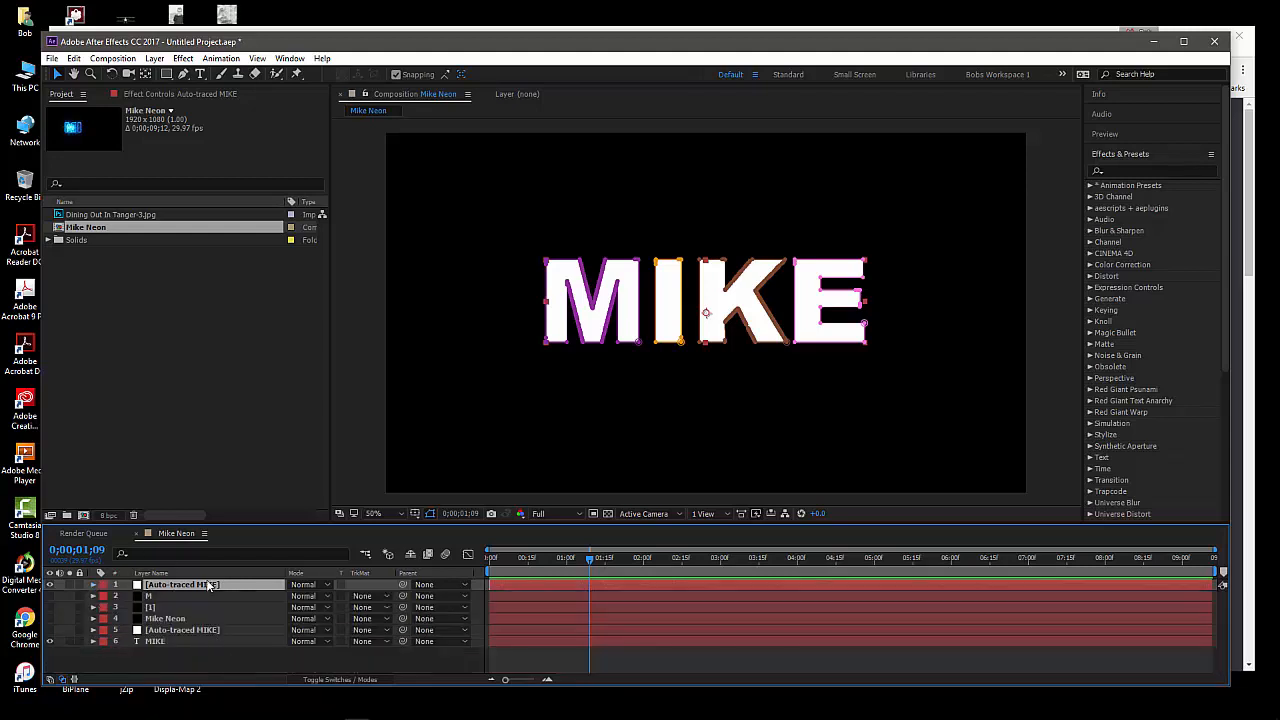
click(196, 670)
right_click(205, 666)
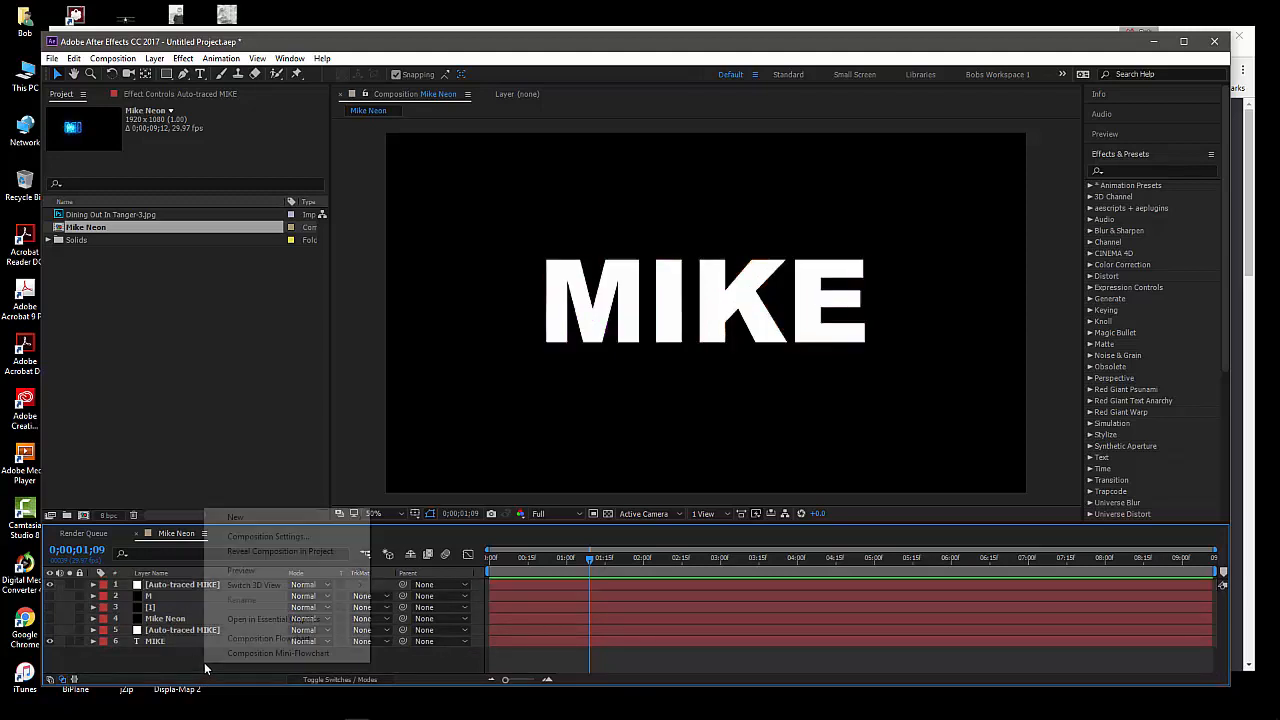
click(173, 664)
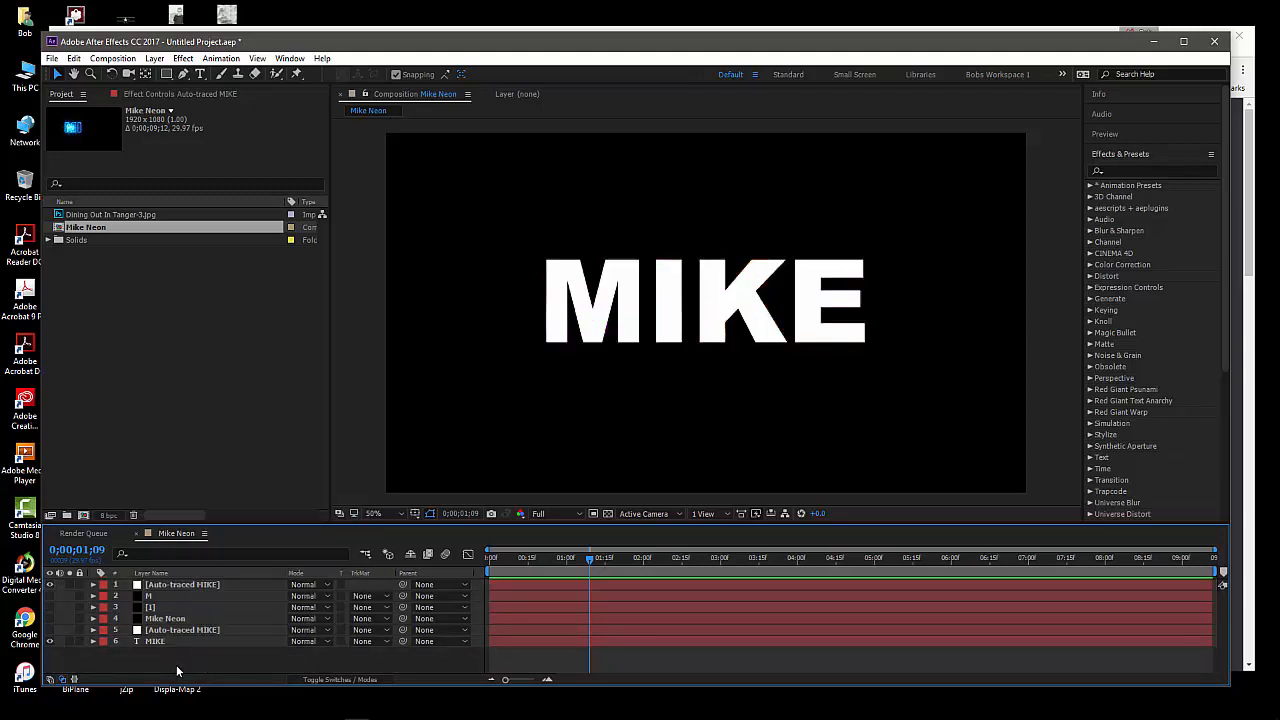
right_click(177, 671)
mouse_move(318, 522)
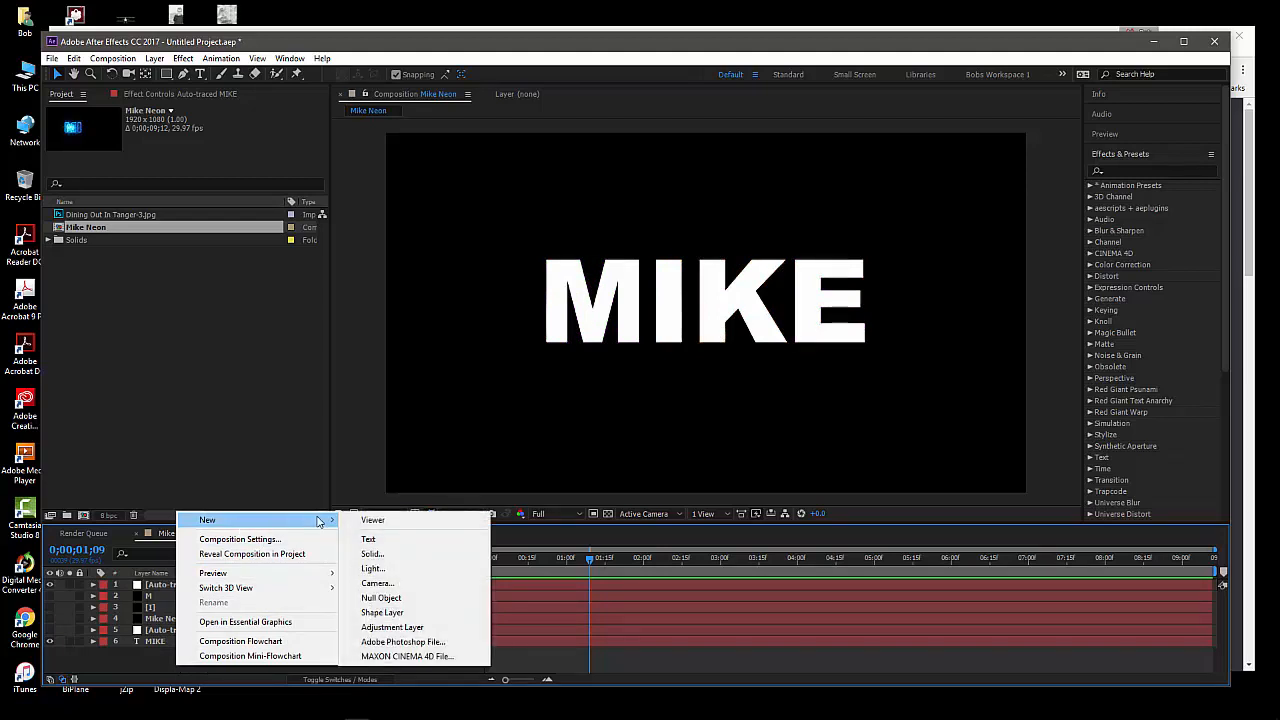
click(369, 554)
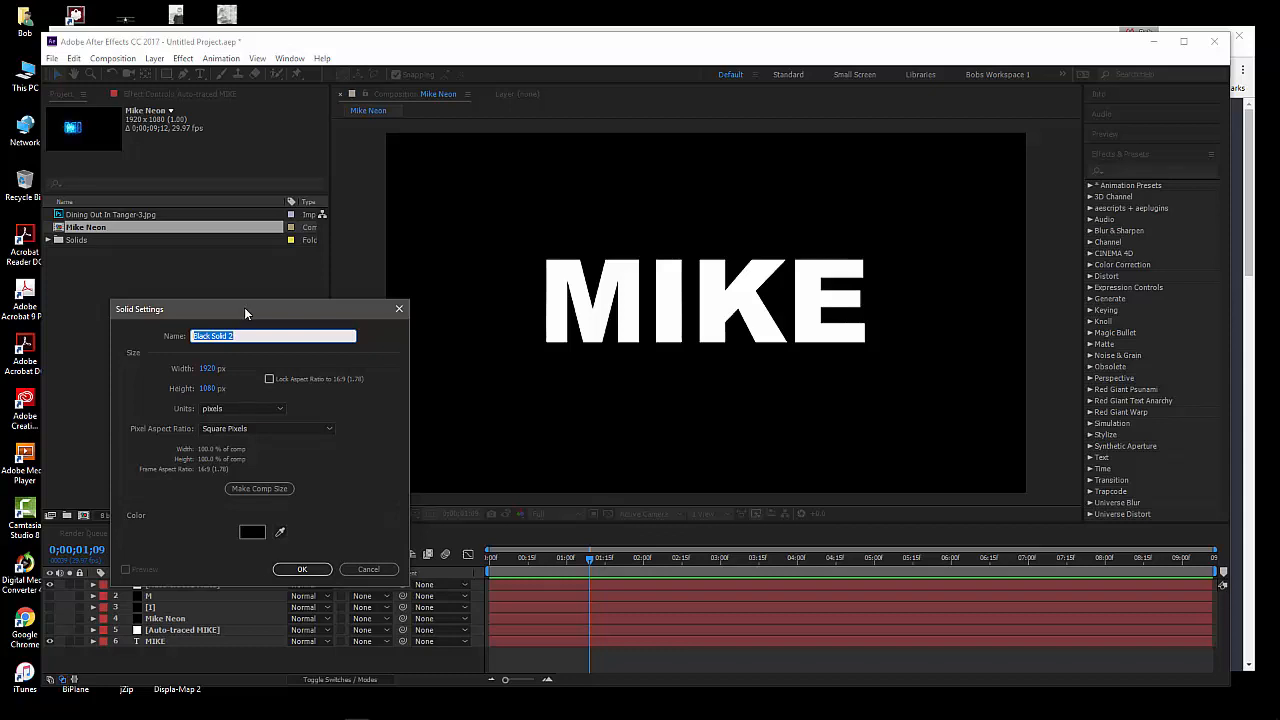
drag(244, 307, 236, 290)
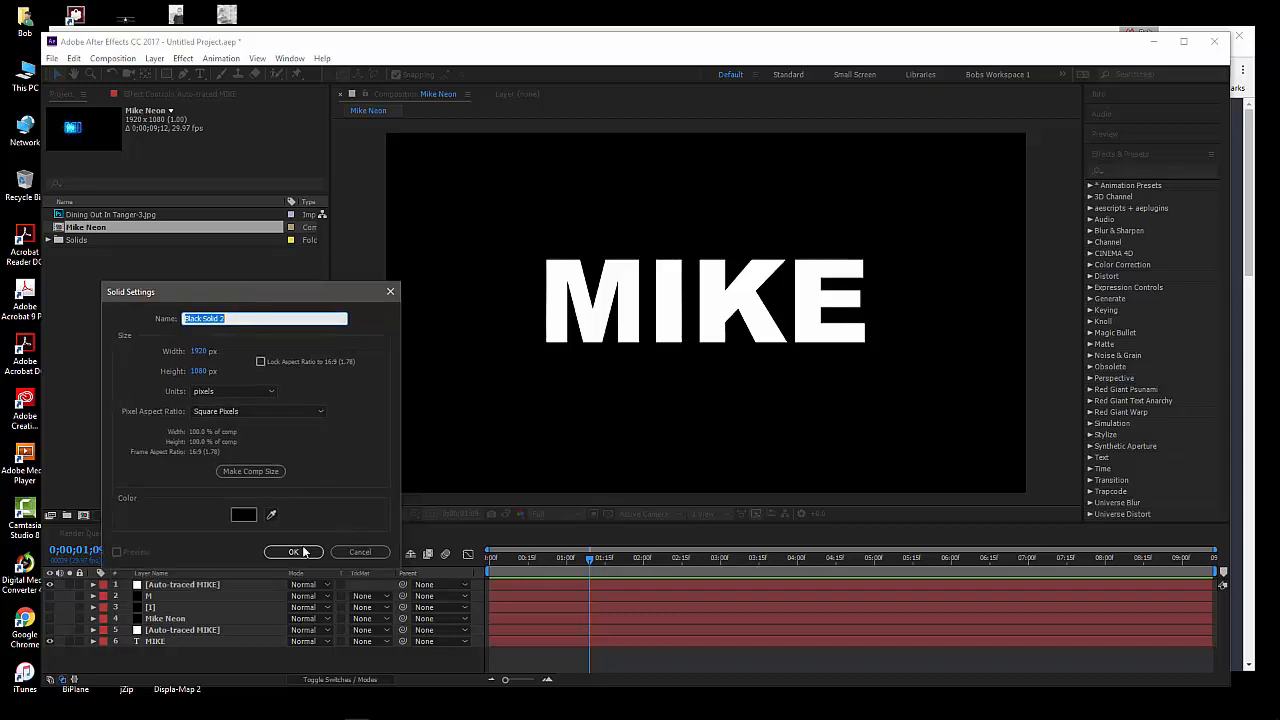
click(350, 553)
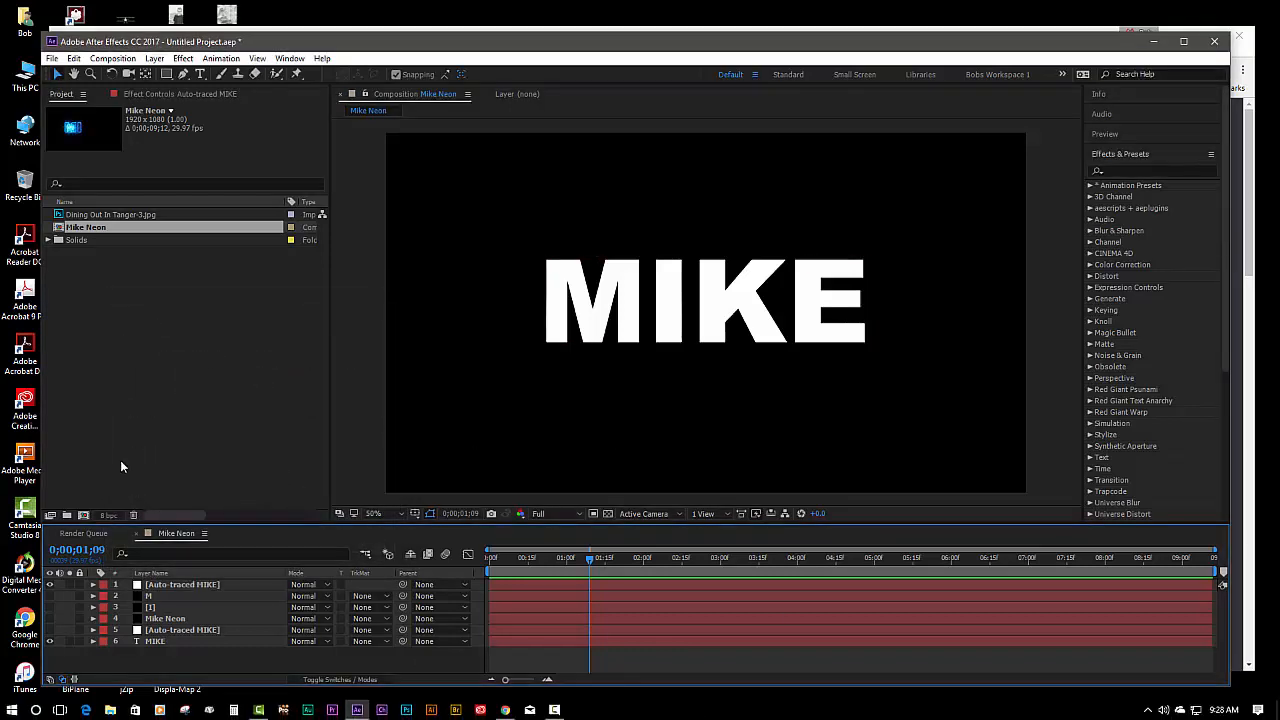
click(250, 584)
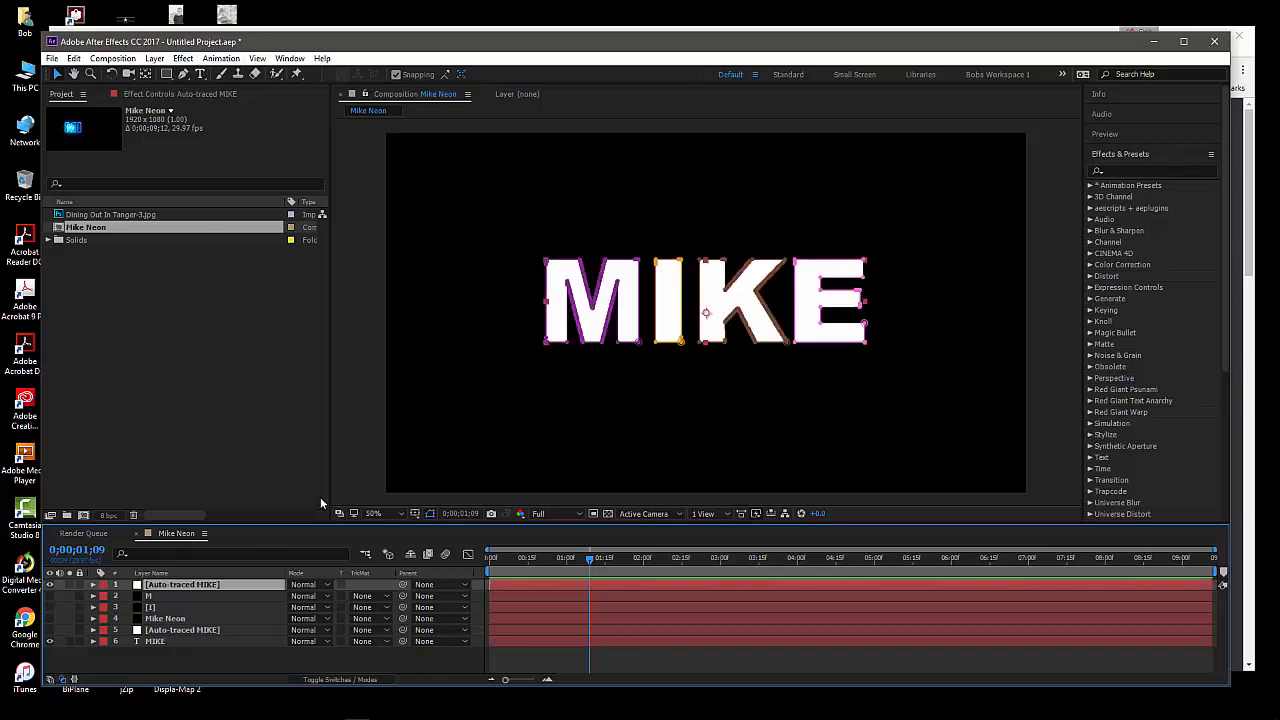
mouse_move(686, 52)
mouse_down()
mouse_move(686, 37)
mouse_move(676, 52)
mouse_up()
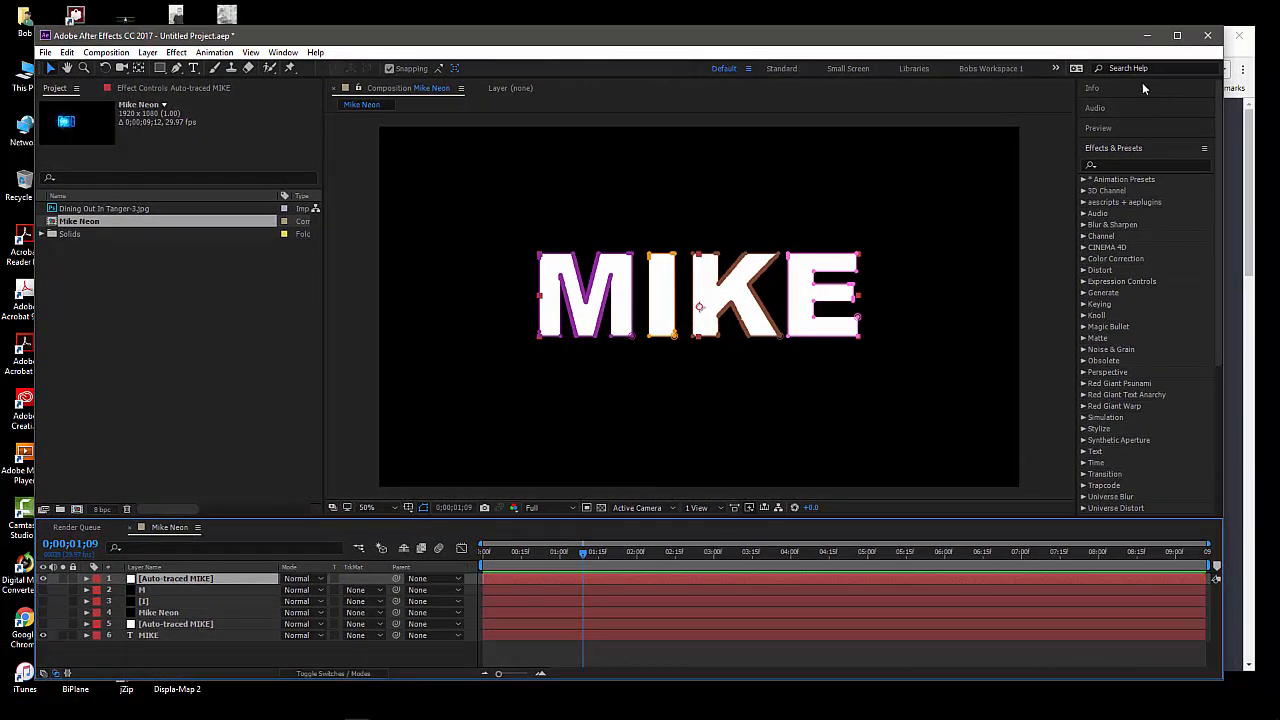
Switch to Chrome and look over the Saber Plug-in tutorial page on the Video Copilot site
key(alt+Tab)
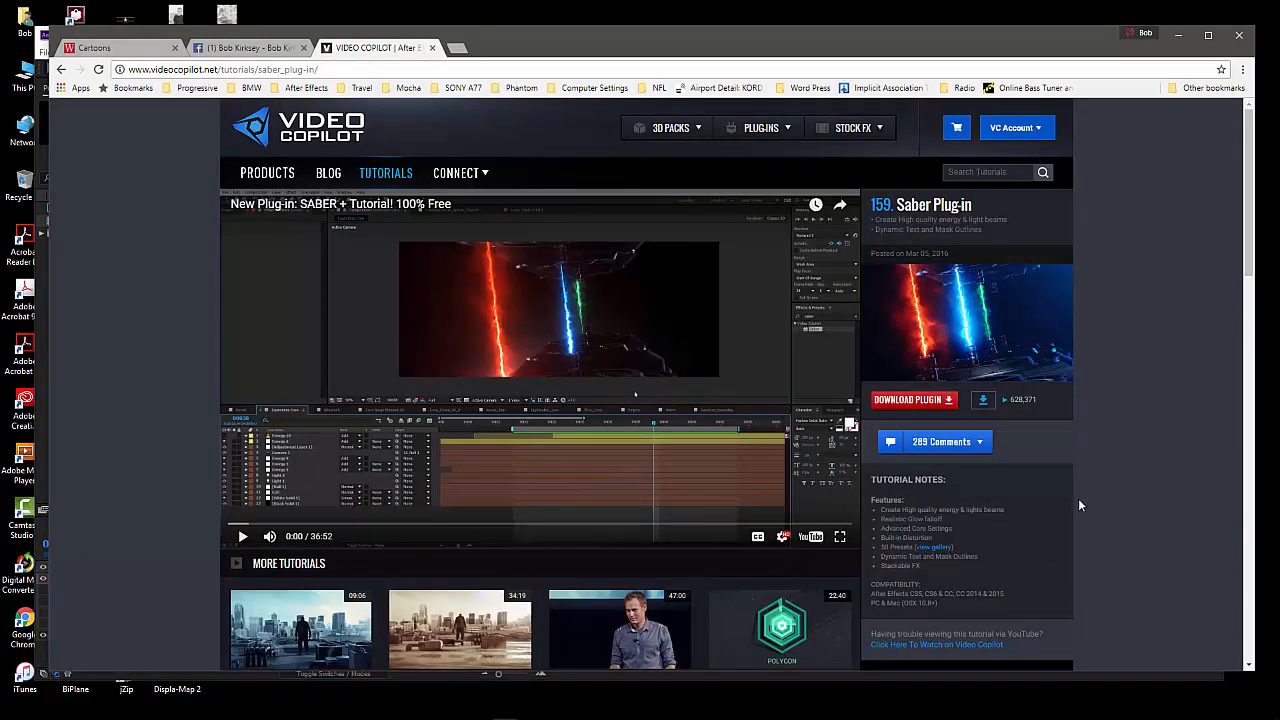
scroll(583, 505, down, 4)
scroll(583, 503, up, 4)
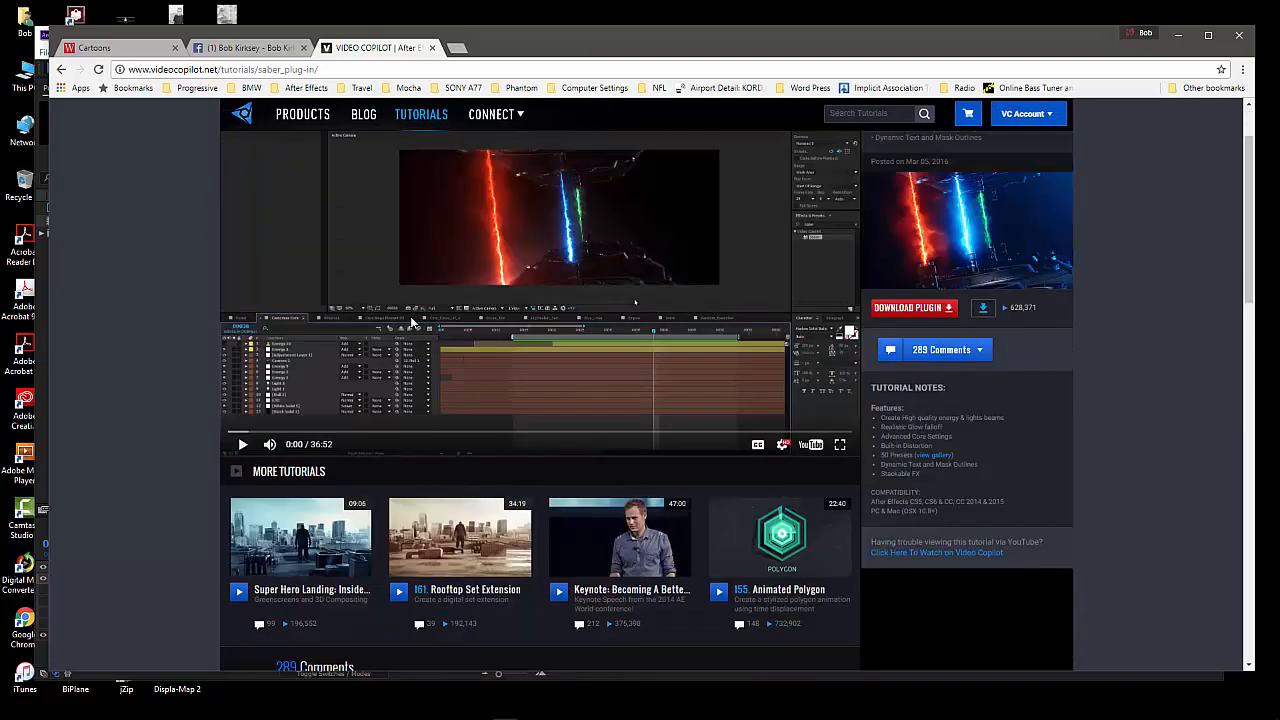
Go back to the Video Copilot tutorials page, browse the tutorials listed by date and return to the start of the page
click(61, 69)
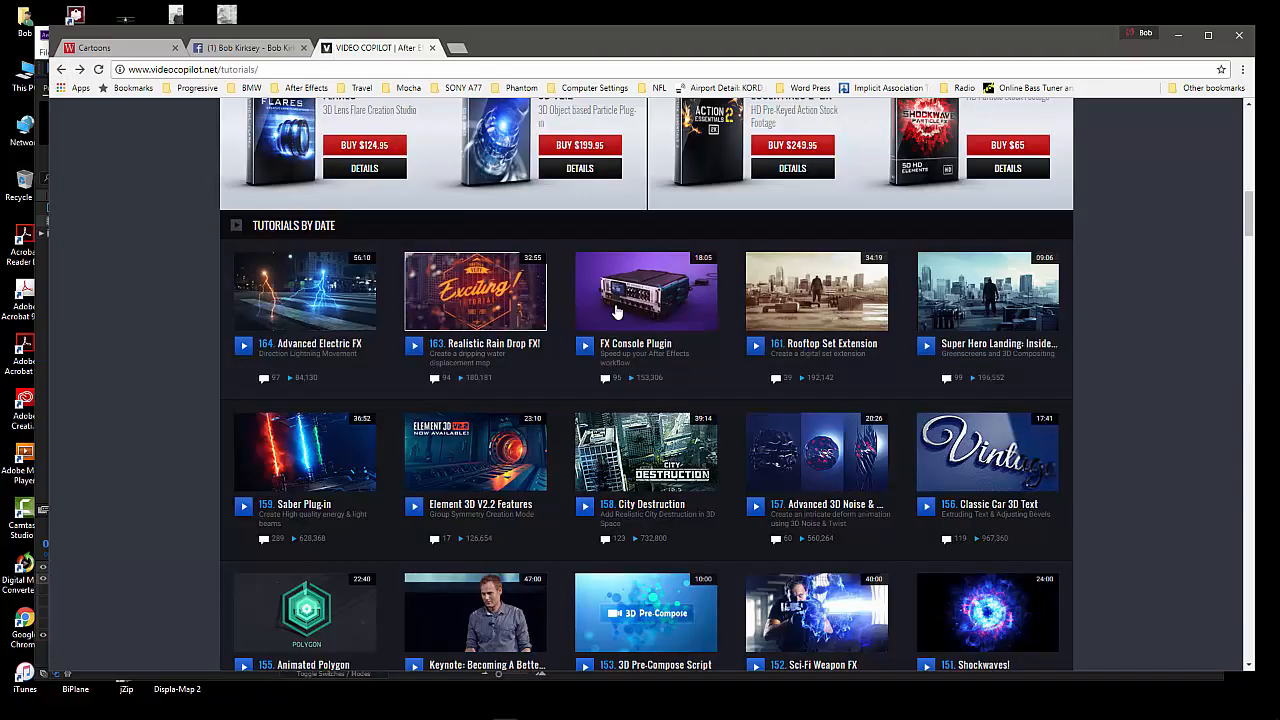
scroll(637, 330, down, 11)
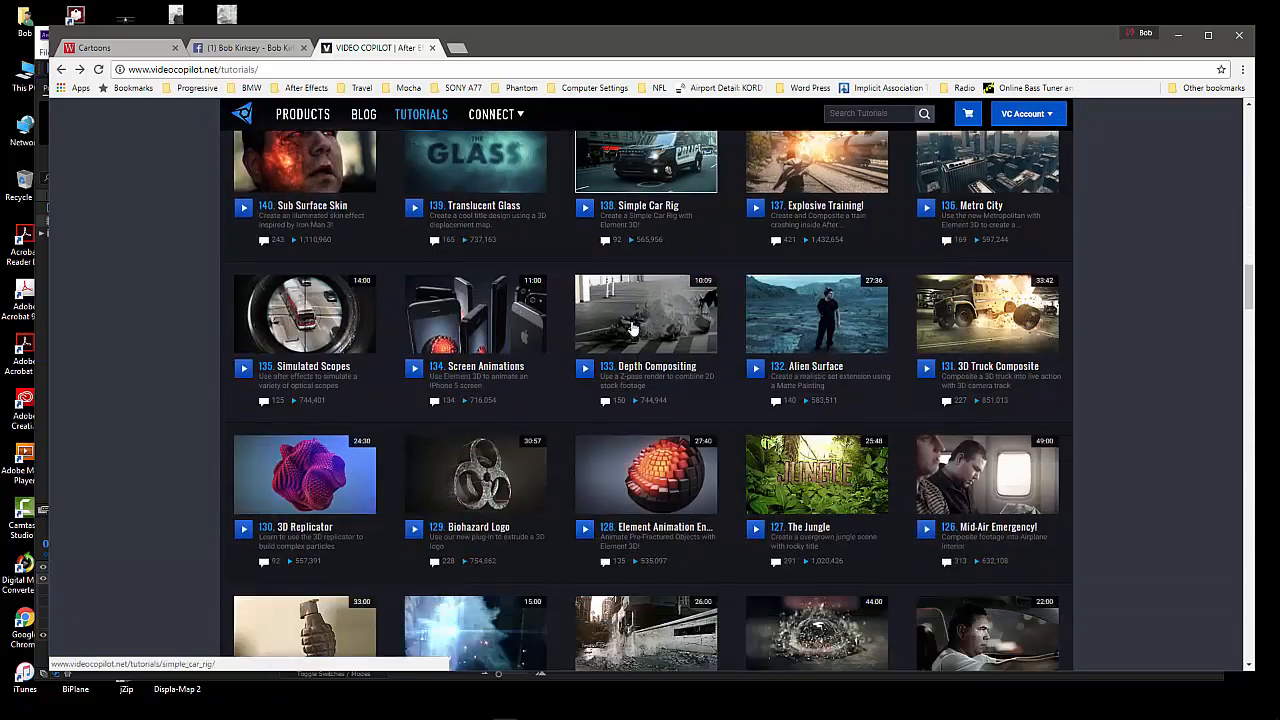
scroll(632, 328, down, 4)
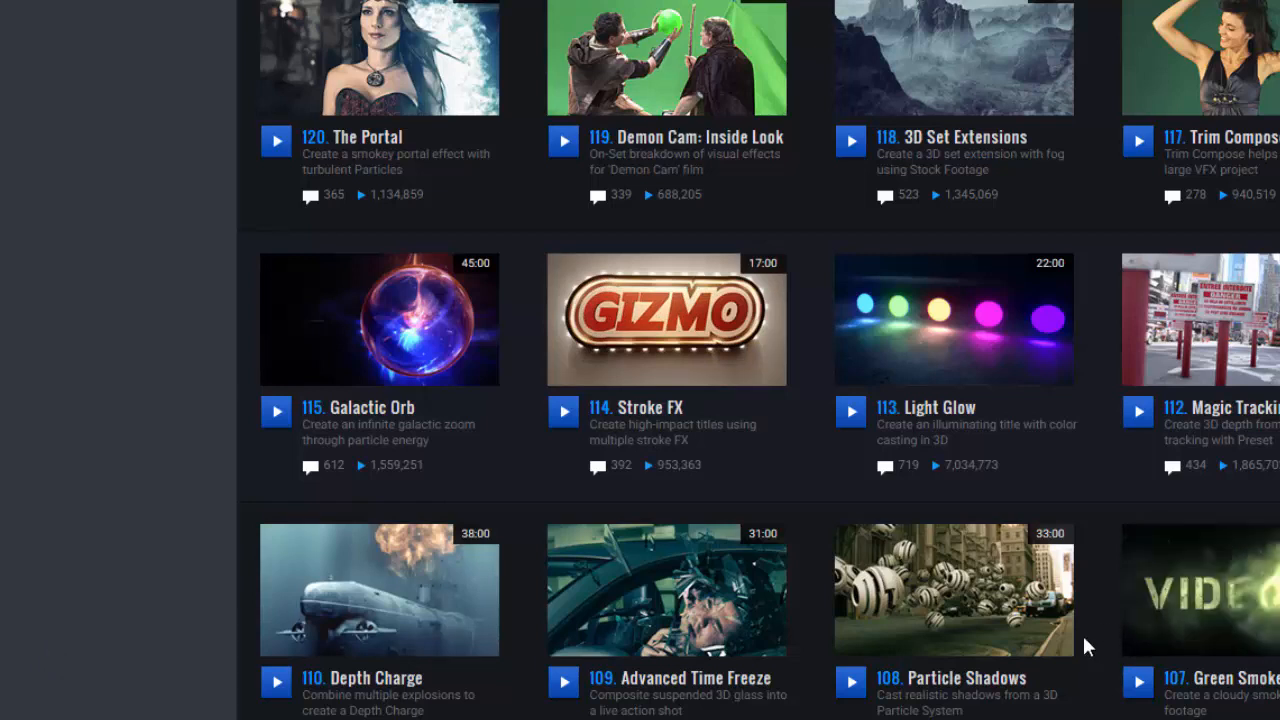
scroll(1096, 630, down, 4)
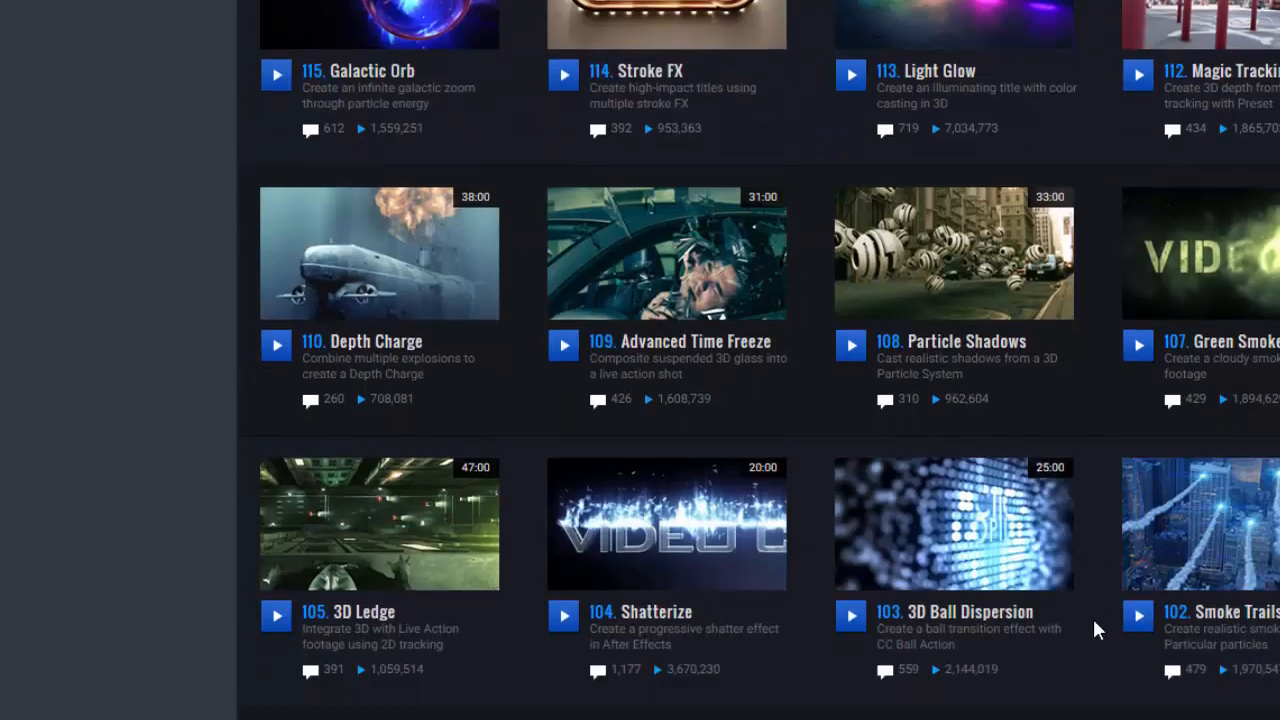
scroll(1096, 630, down, 3)
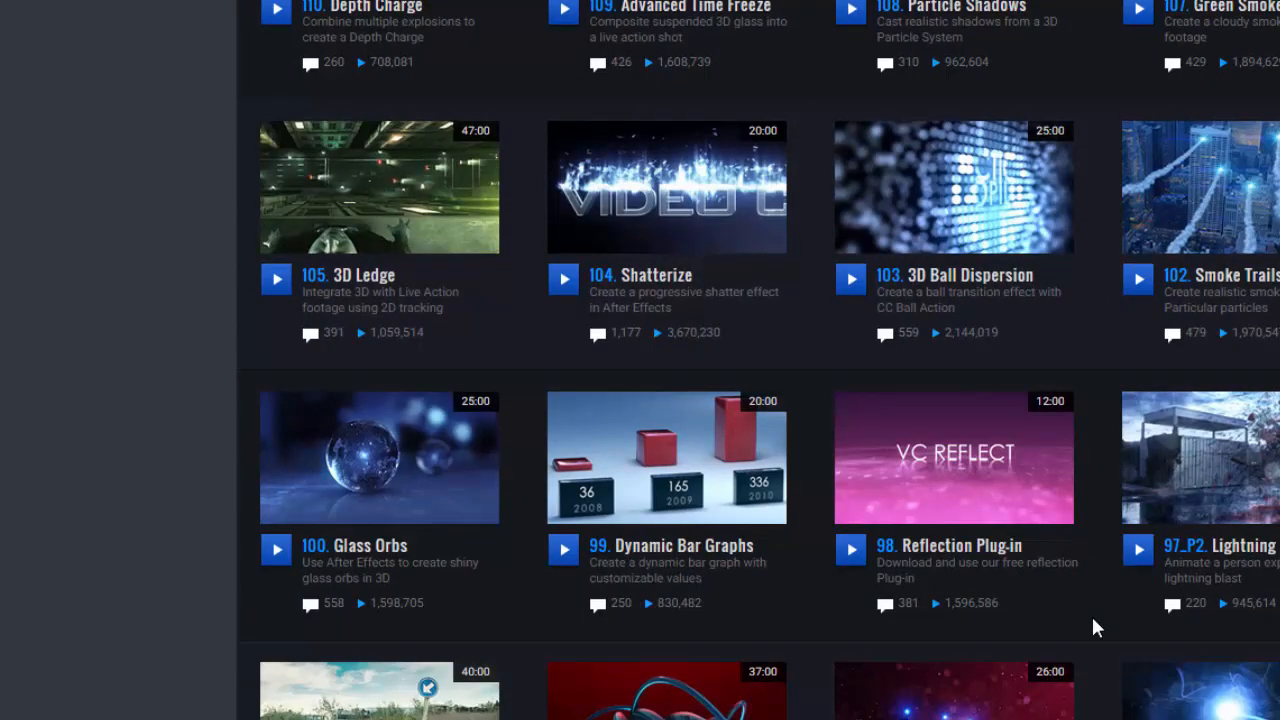
scroll(1093, 627, down, 5)
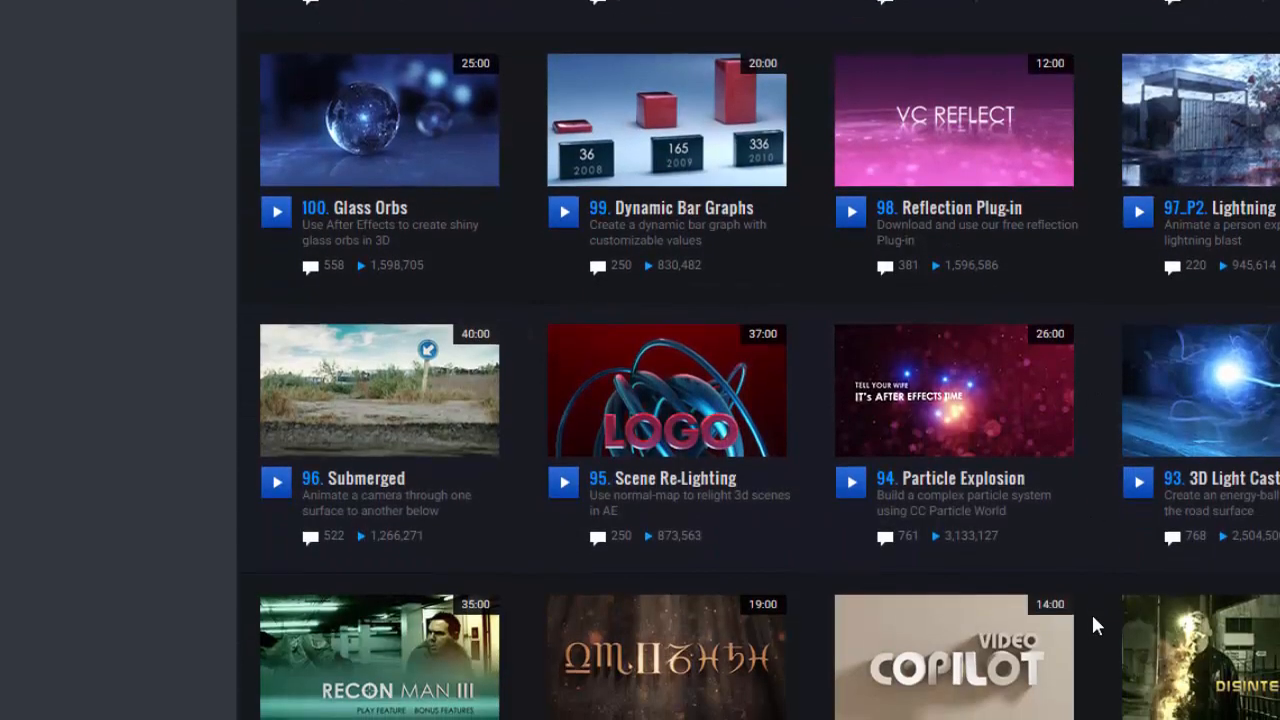
scroll(1091, 611, down, 4)
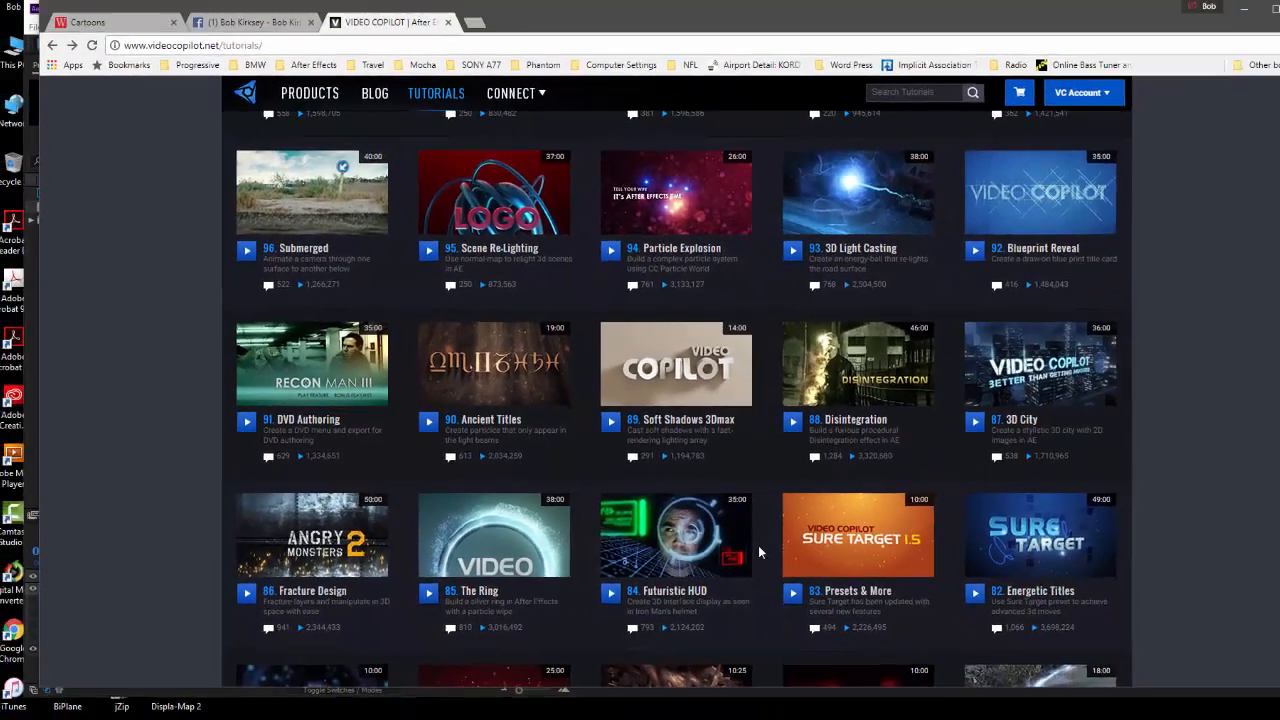
scroll(889, 624, down, 3)
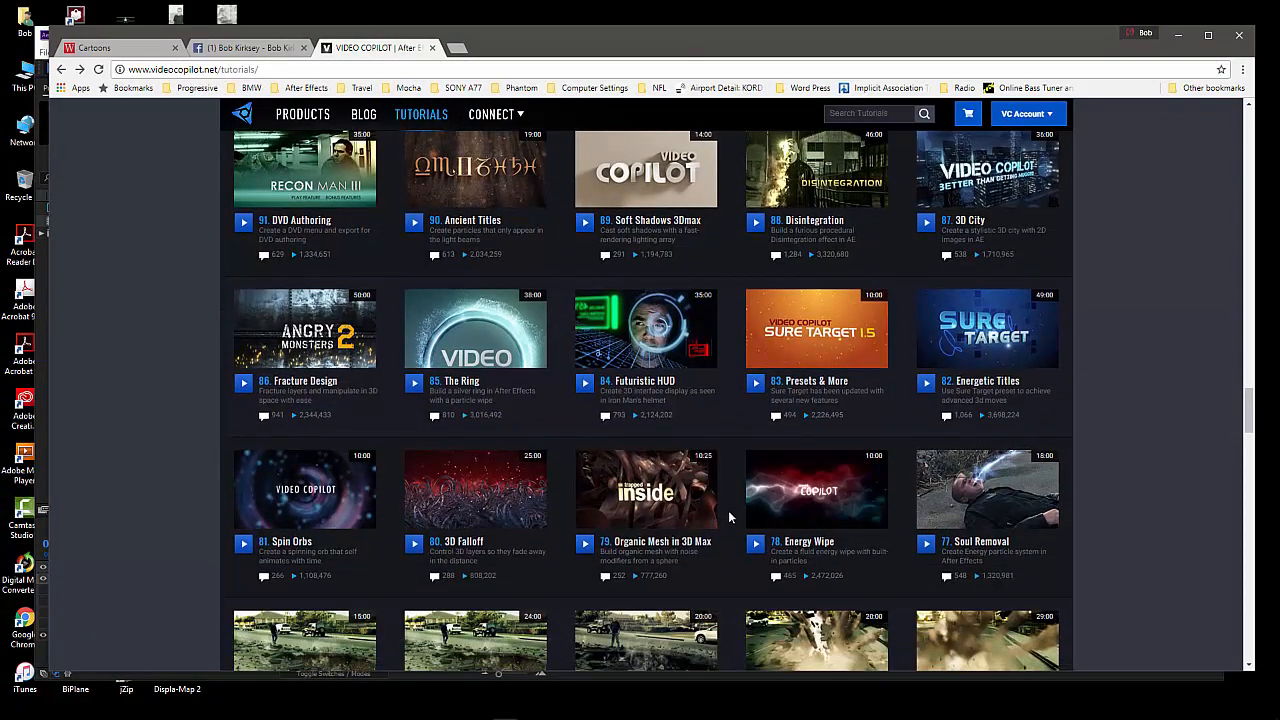
scroll(733, 515, down, 2)
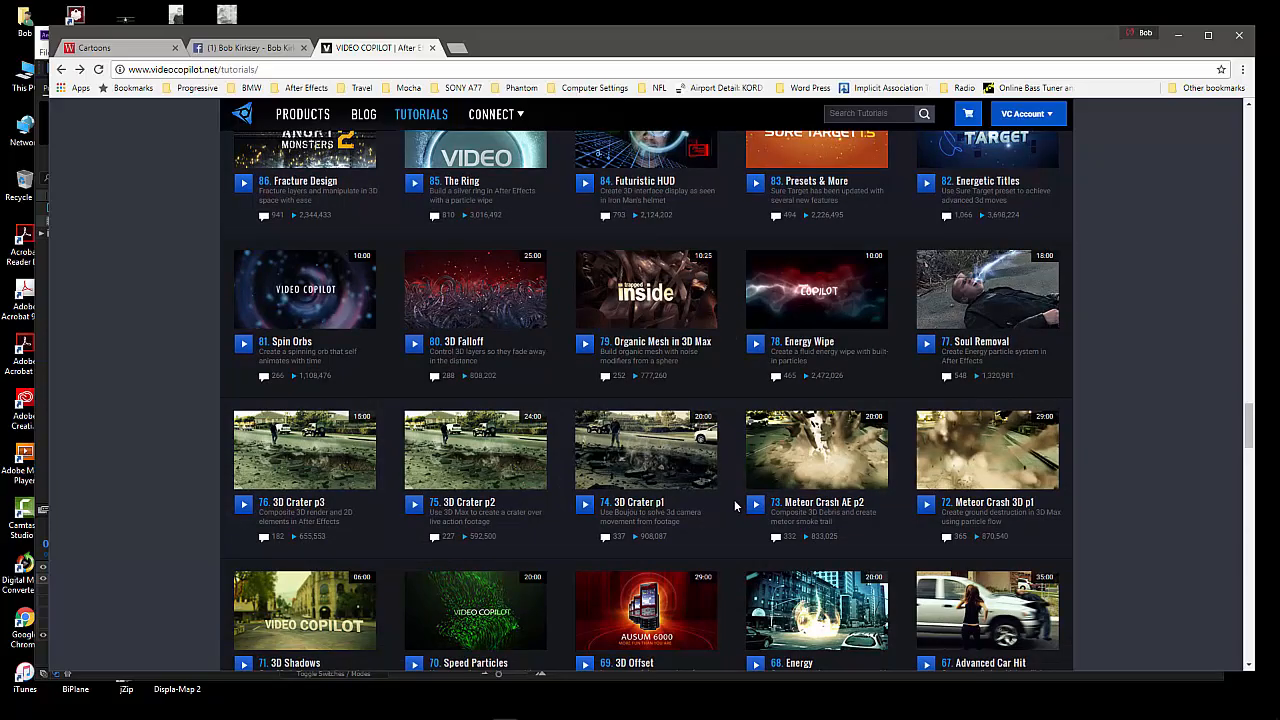
scroll(1170, 438, up, 6)
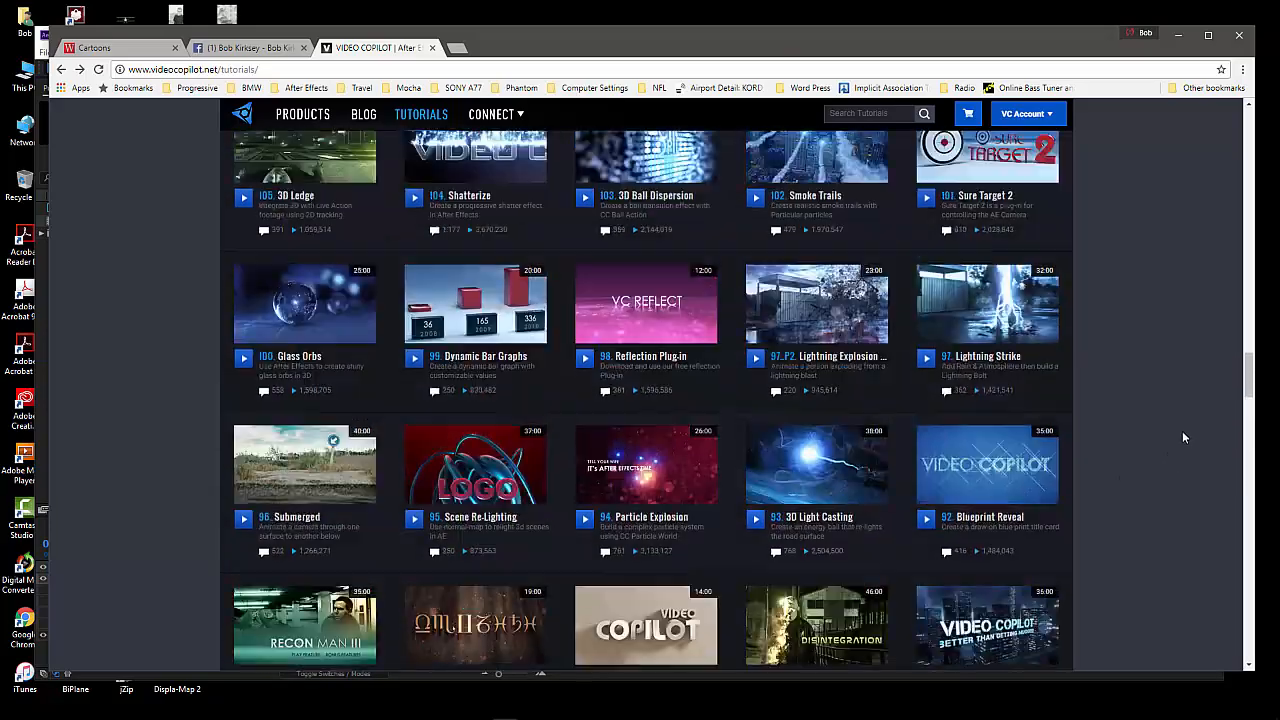
drag(1256, 405, 1259, 126)
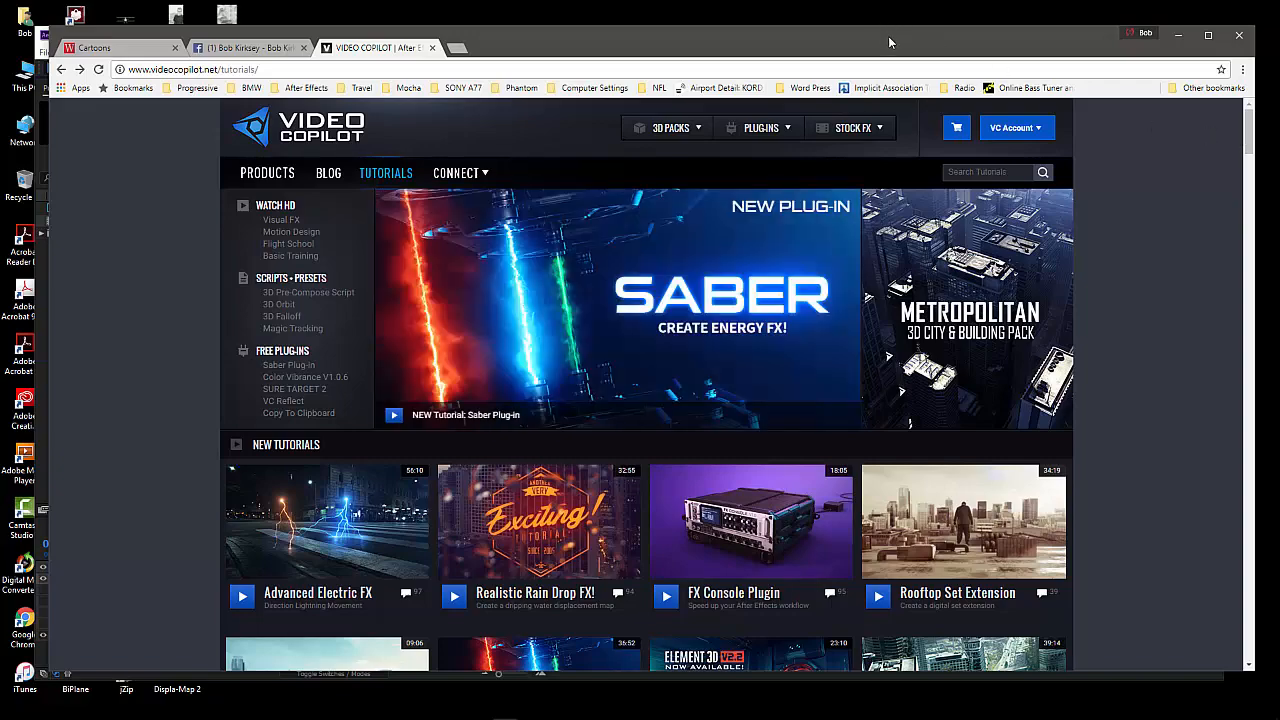
drag(889, 37, 875, 33)
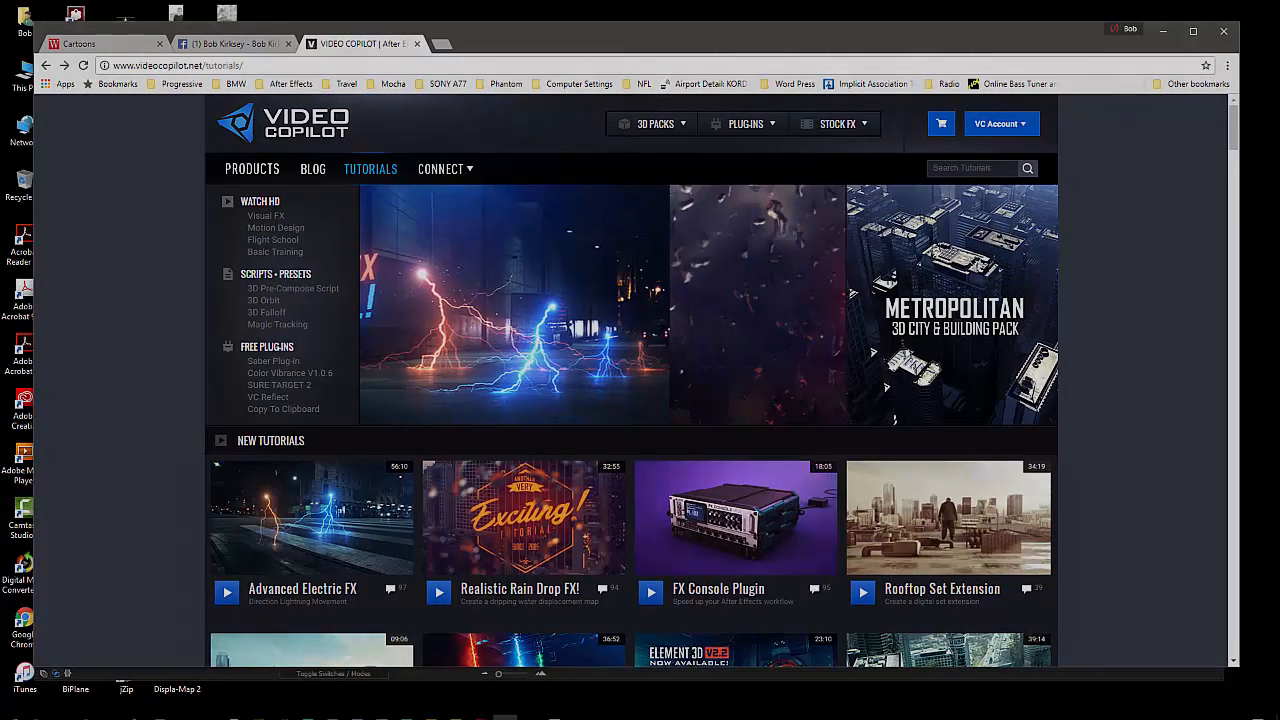
click(556, 710)
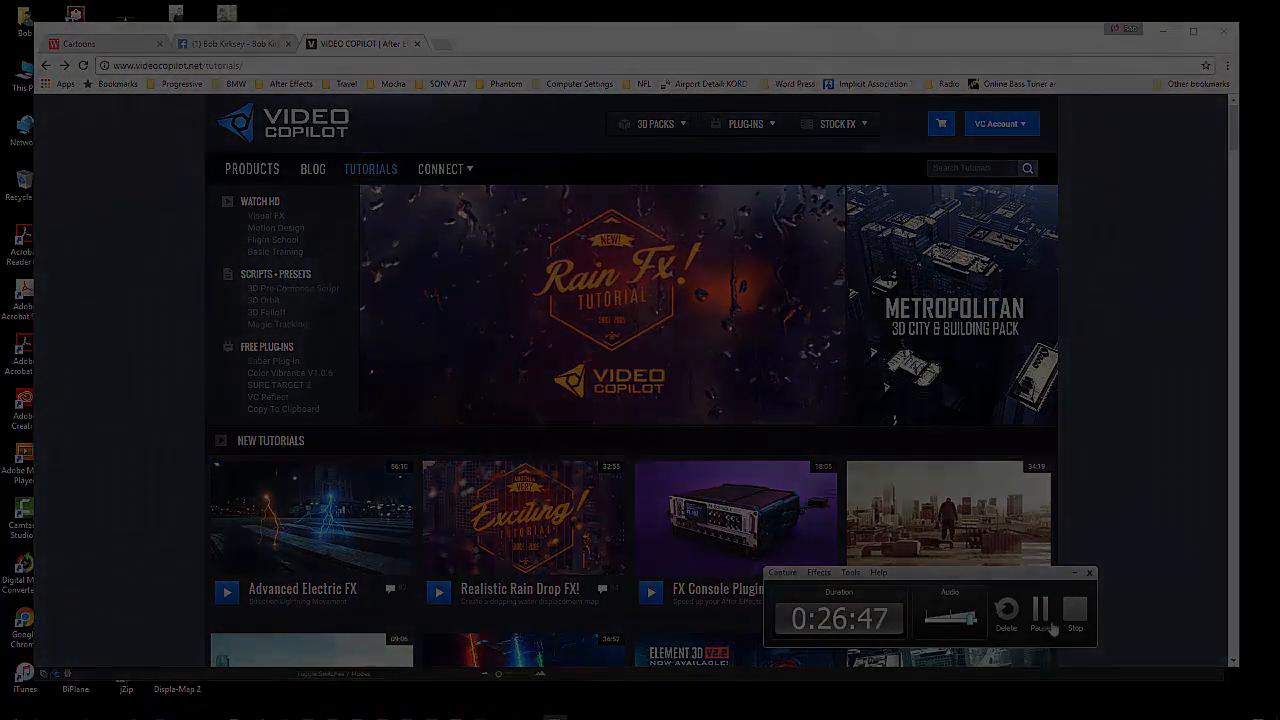